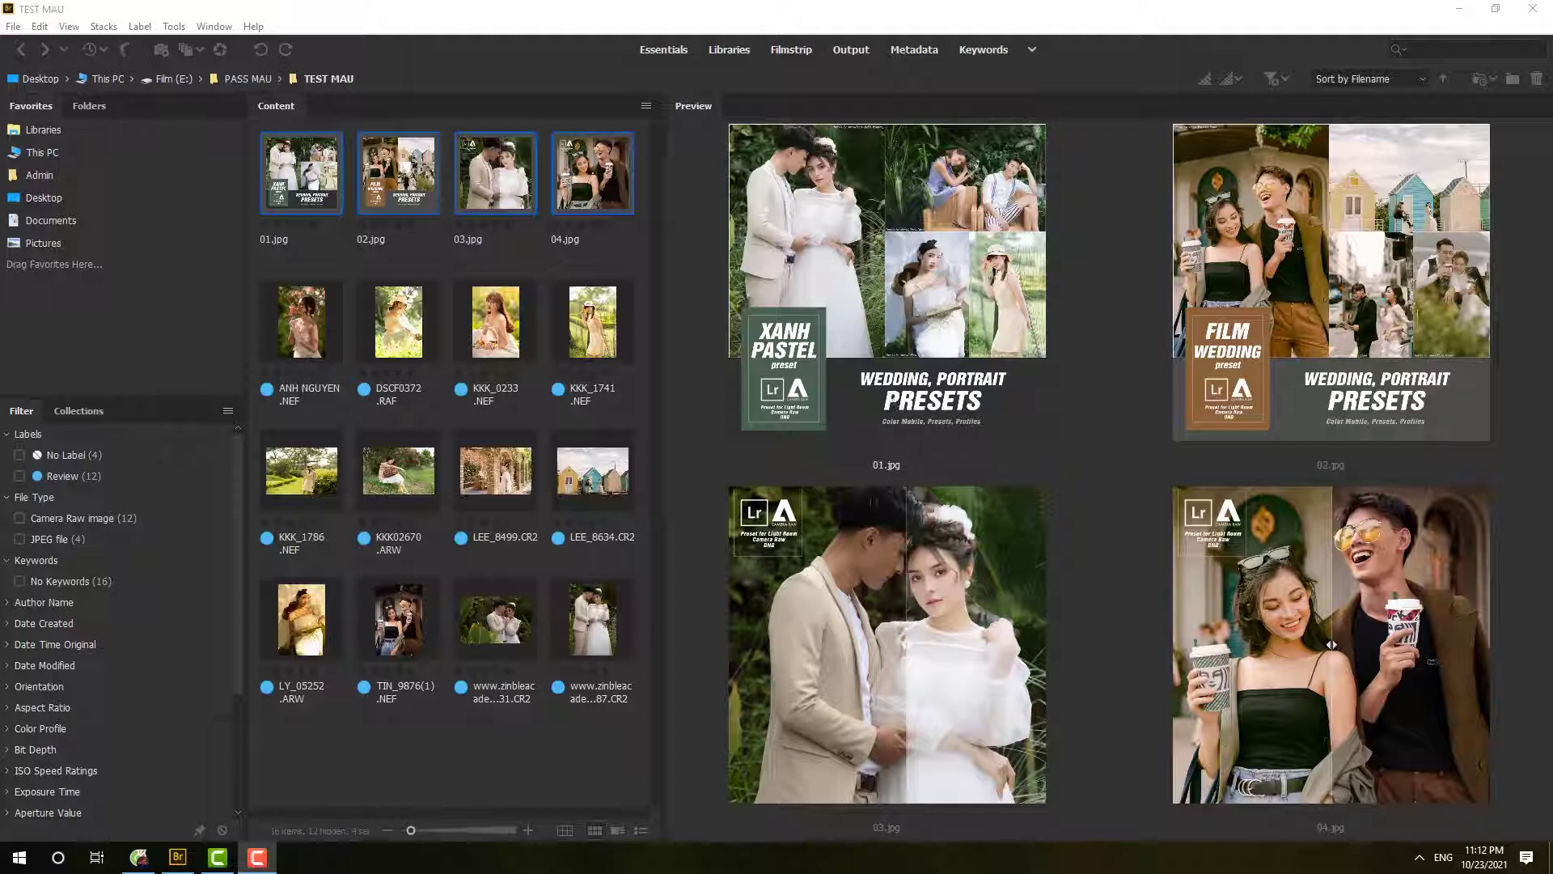
left_click(409, 742)
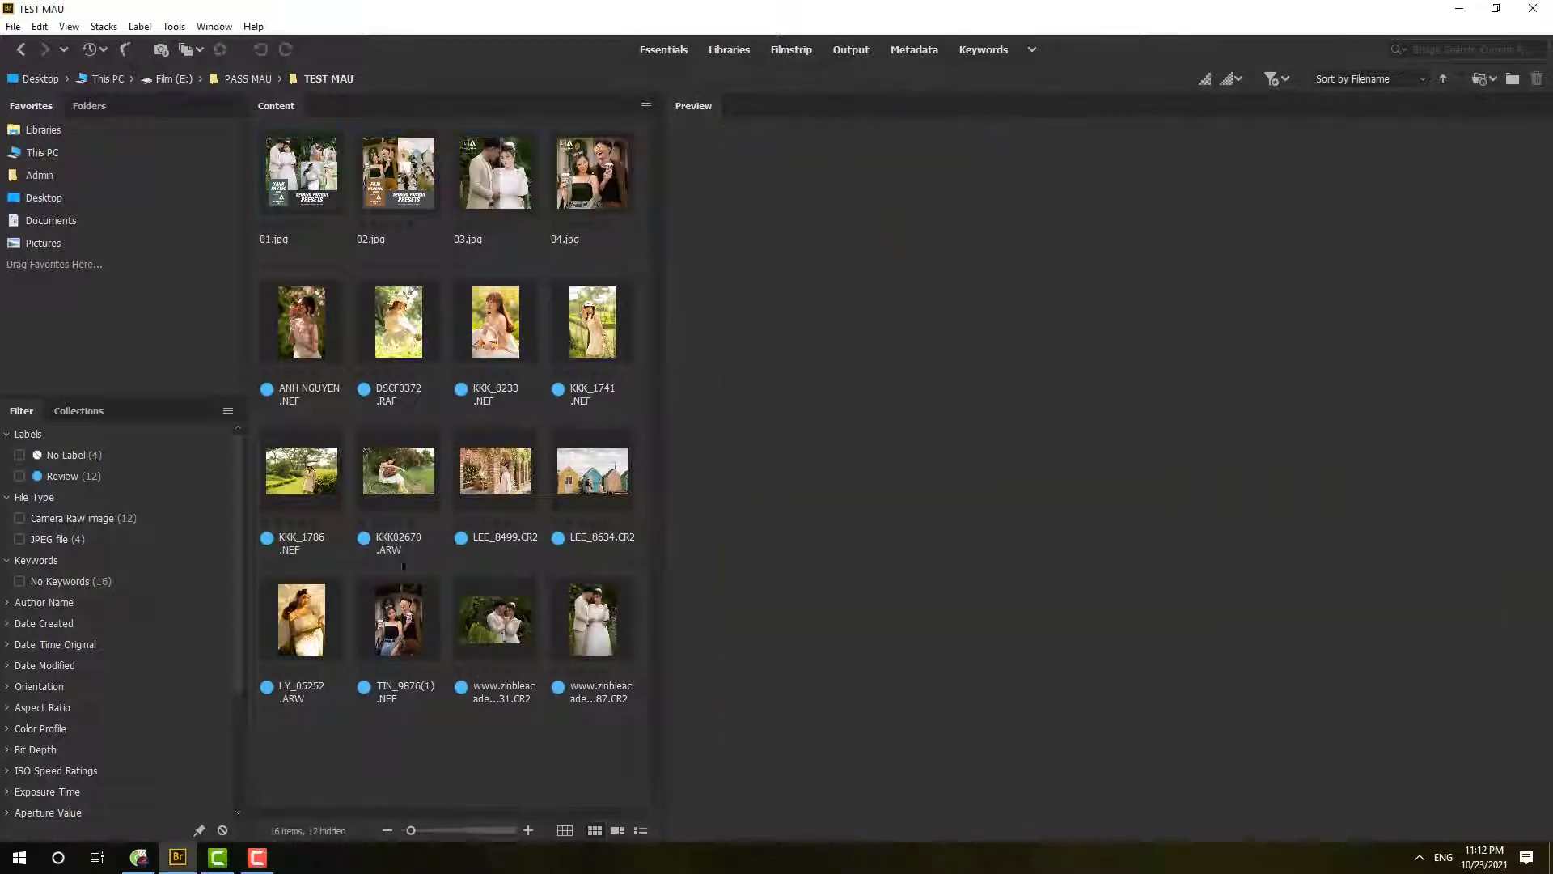
left_click(324, 358)
left_click(412, 338)
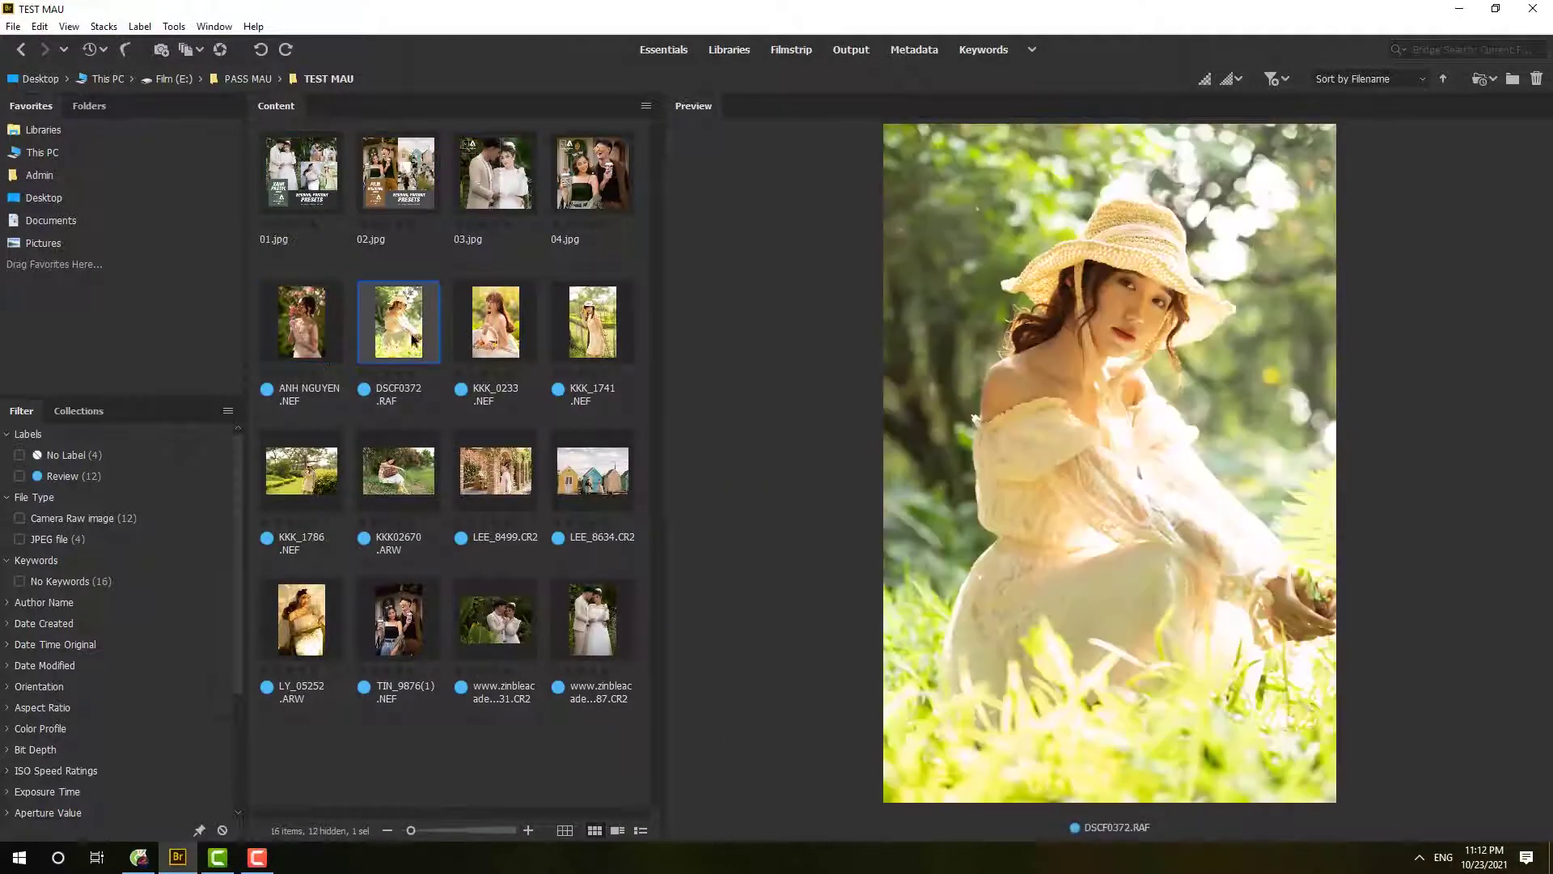
left_click(496, 349)
left_click(607, 336)
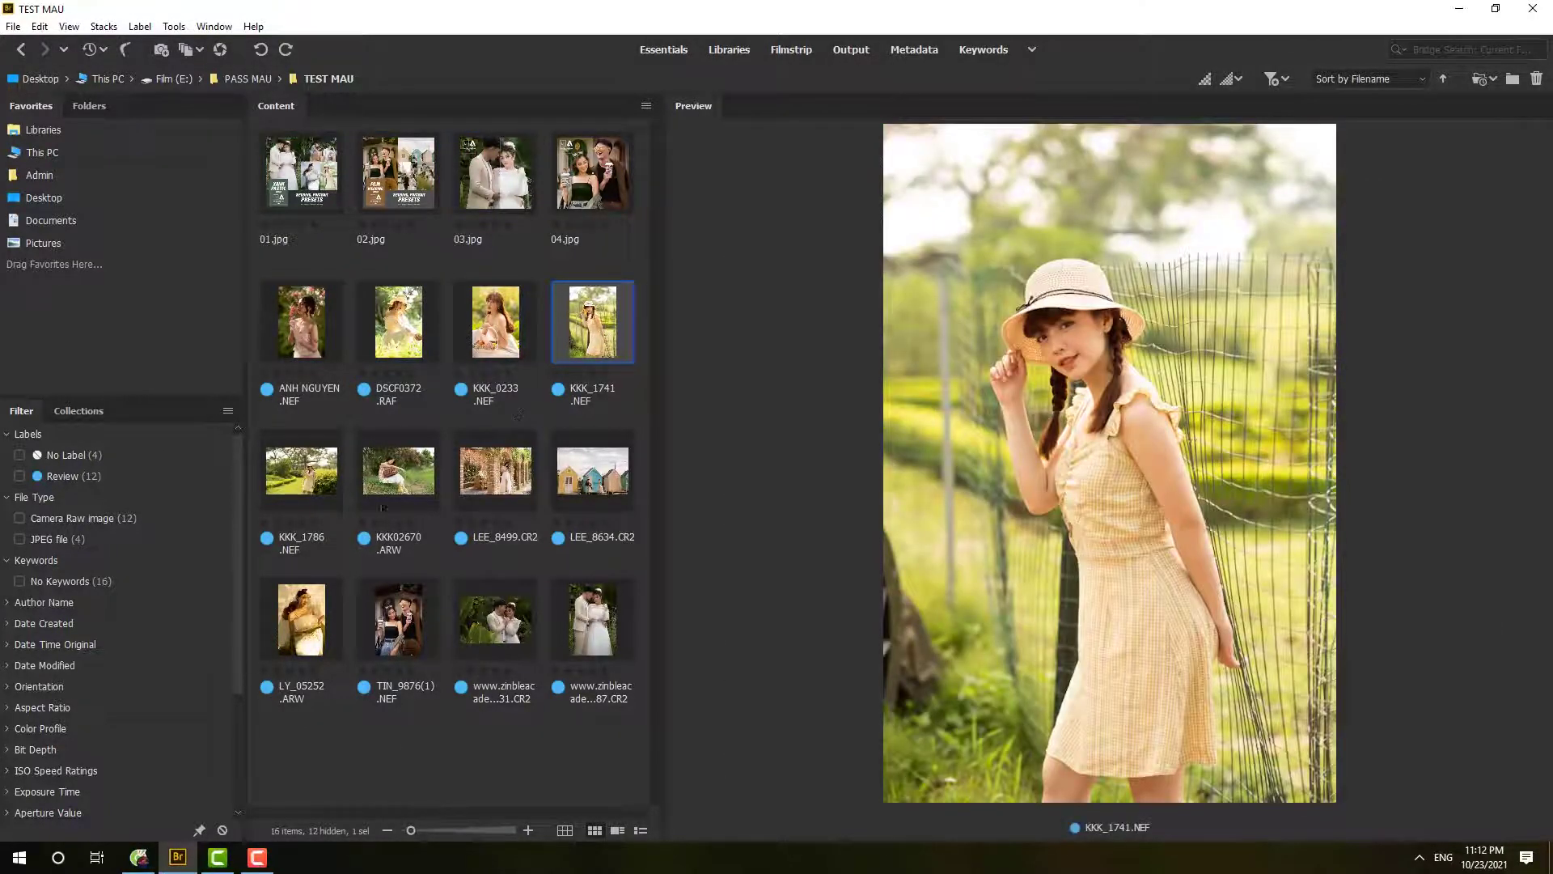
left_click(415, 477)
left_click(508, 482)
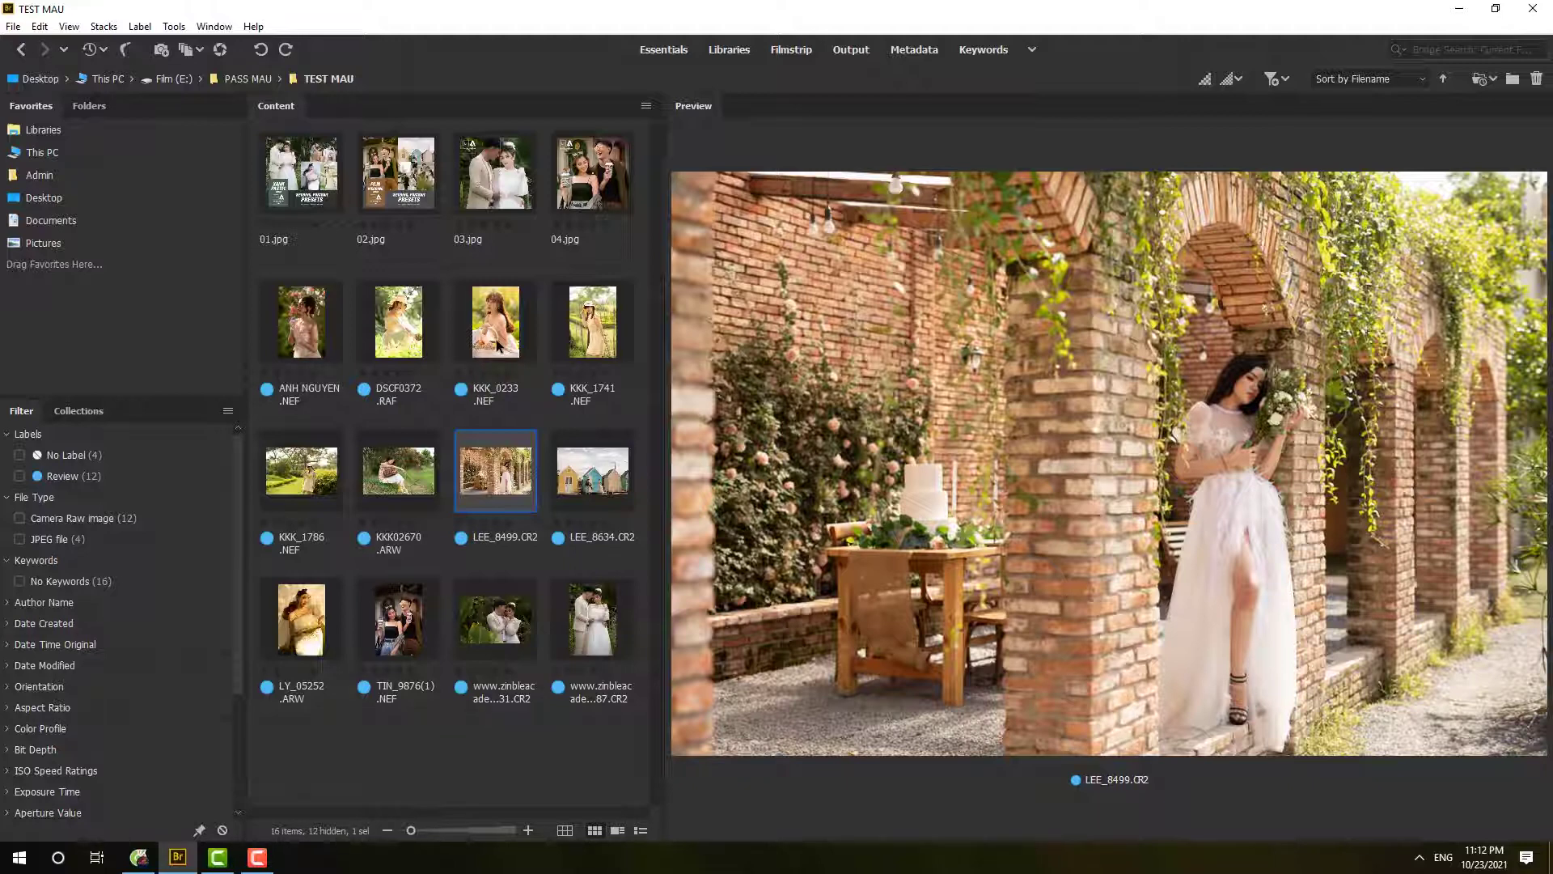
left_click(500, 345)
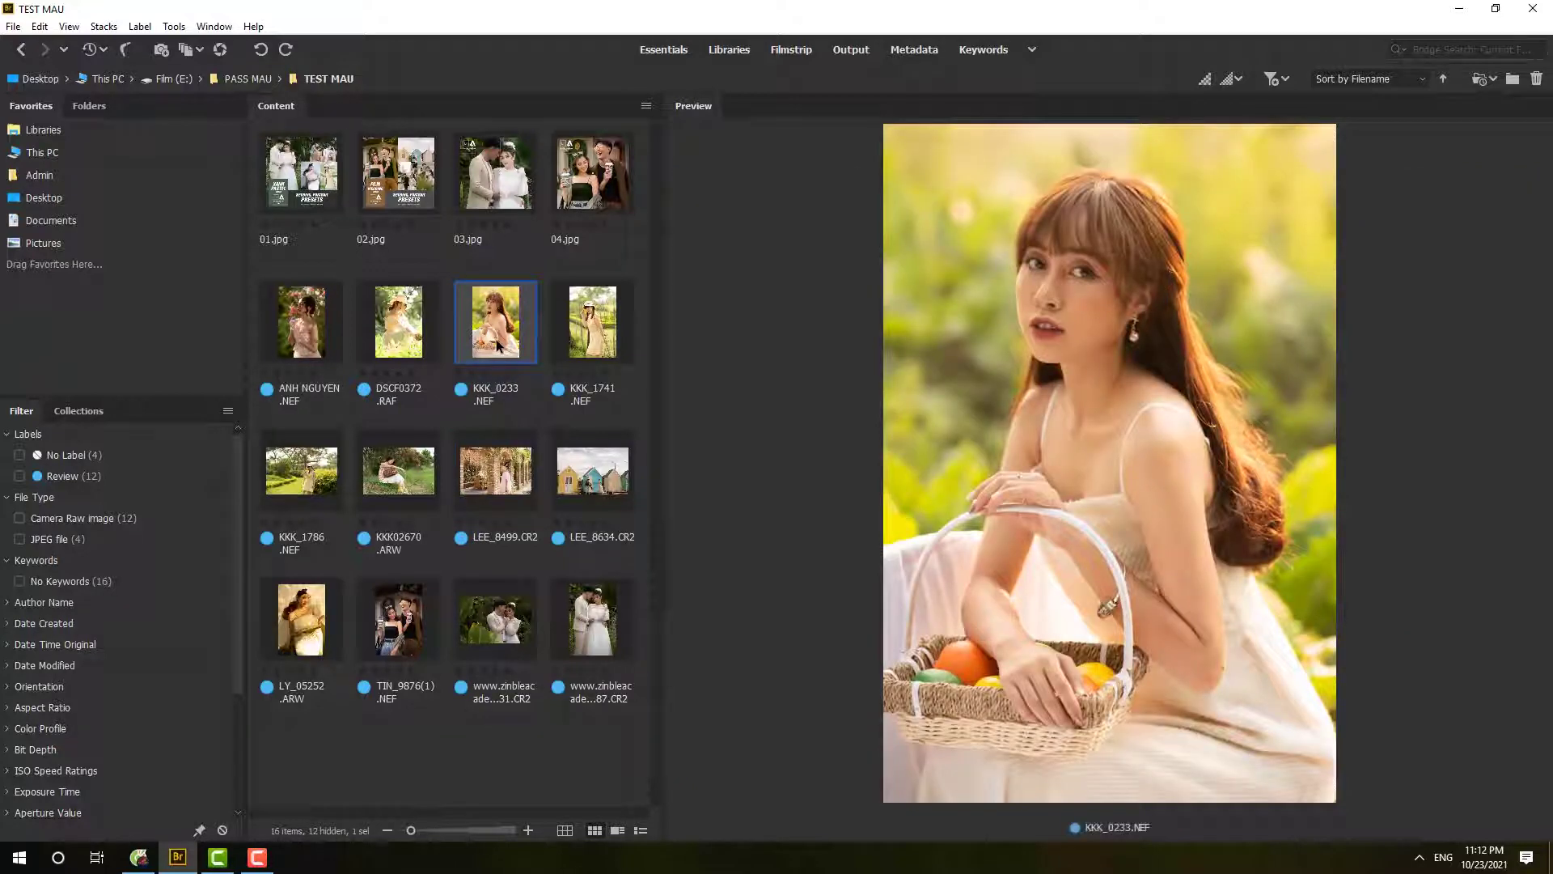
left_click(413, 486)
left_click(622, 503)
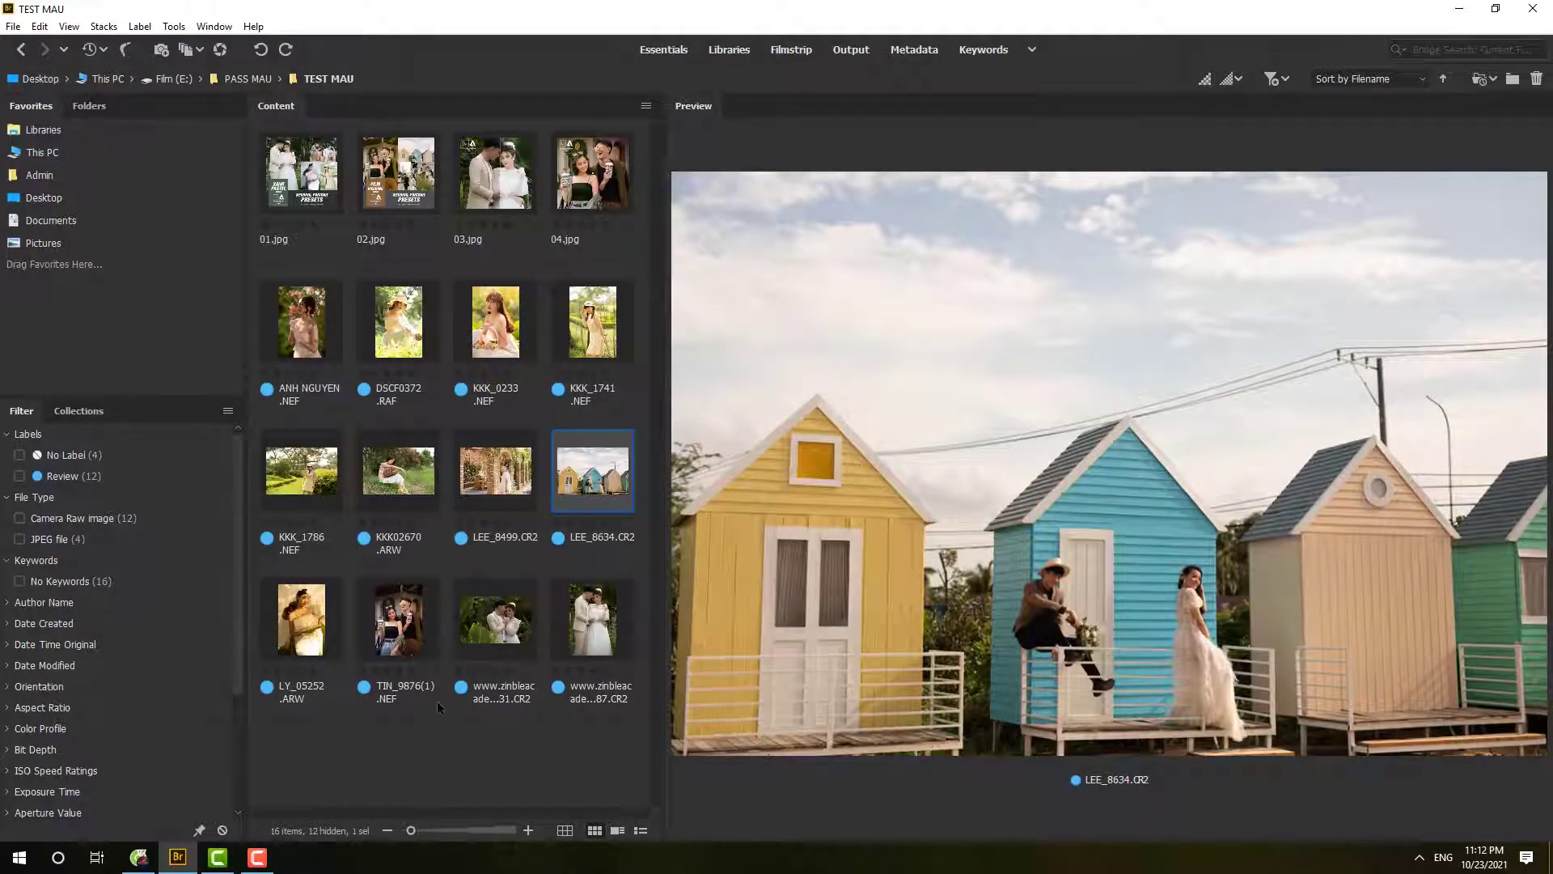
left_click(435, 722)
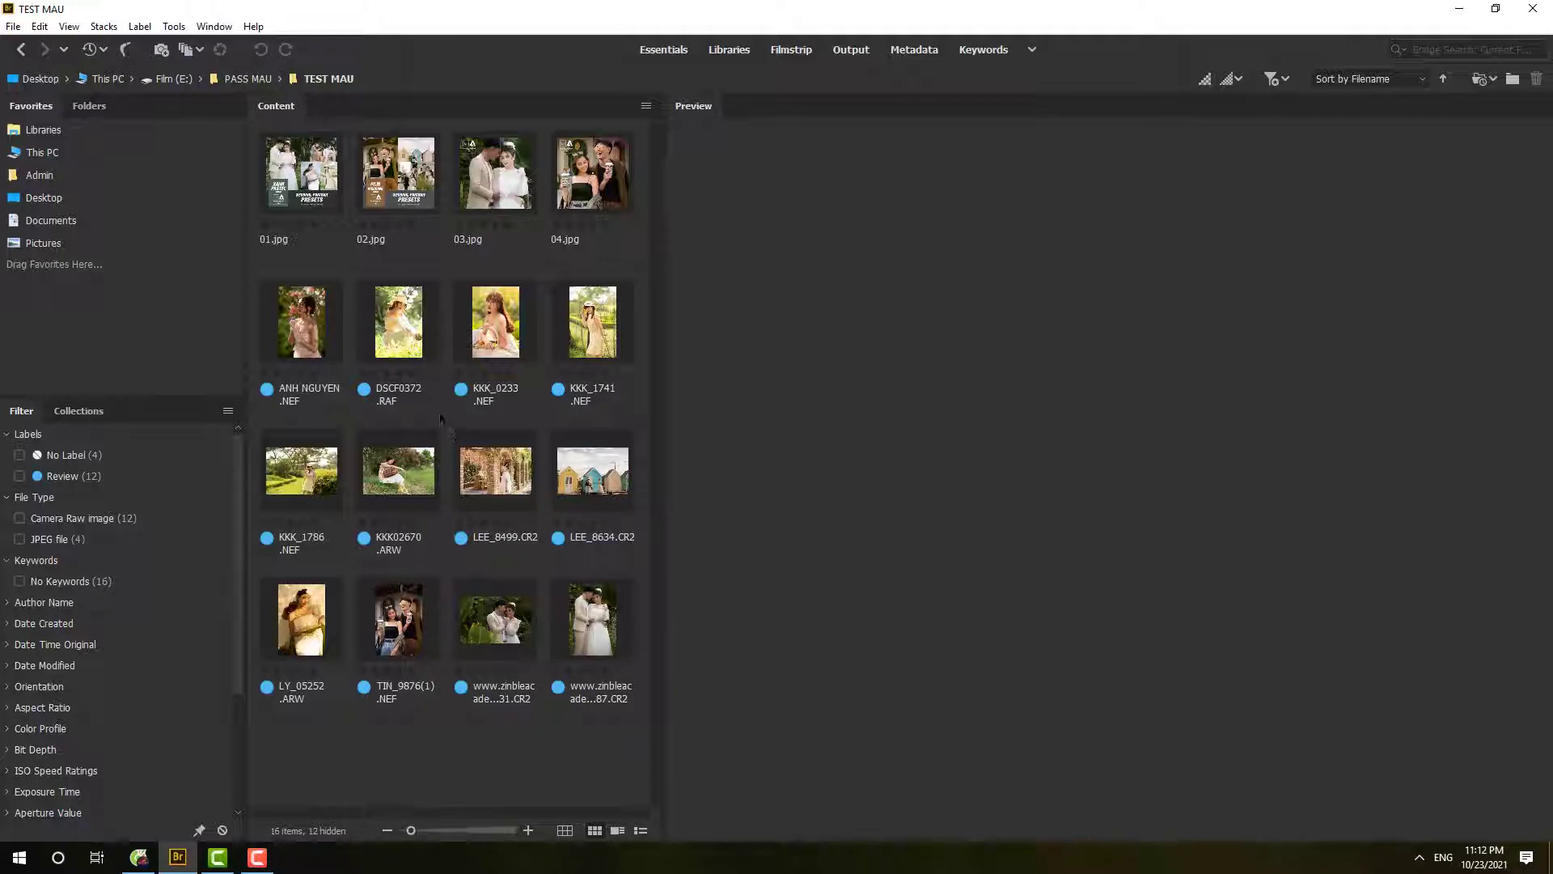
left_click(409, 347)
left_click(310, 334)
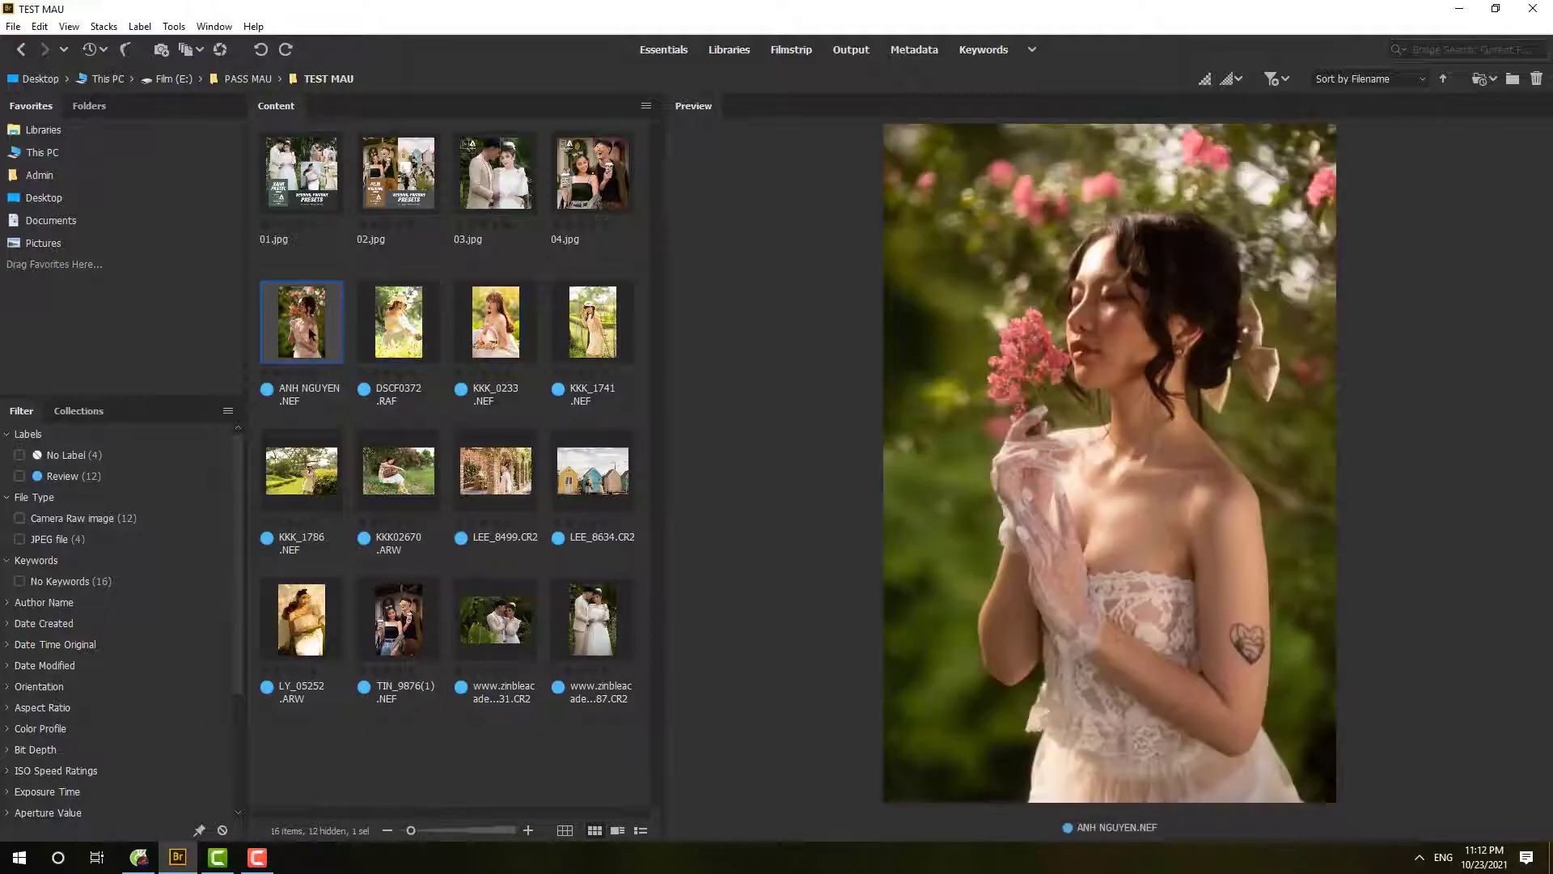
left_click(582, 643)
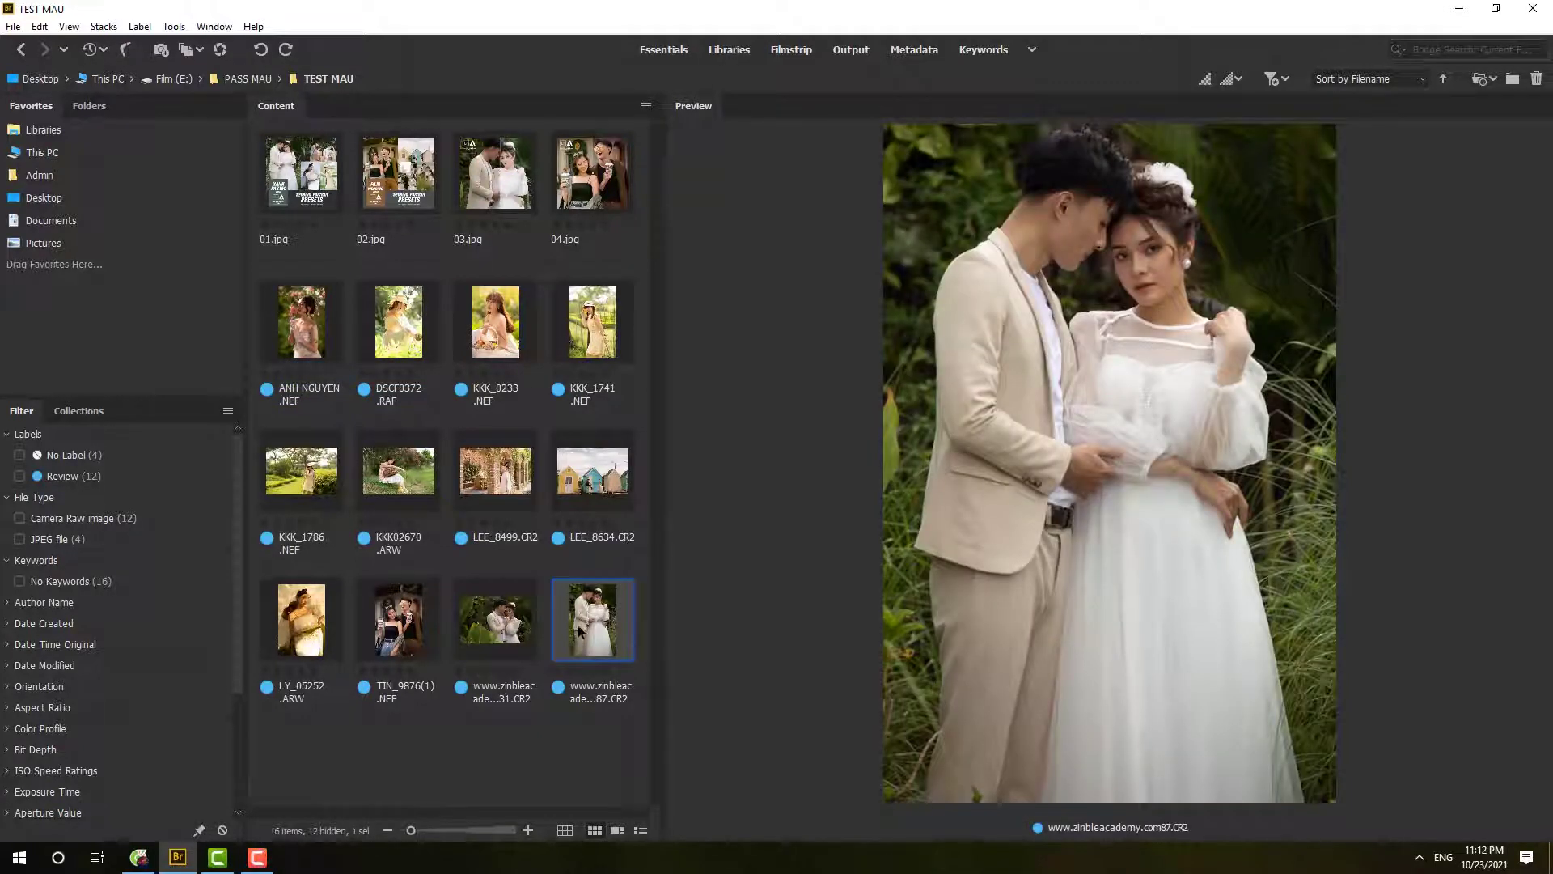
Open the couple portrait in Camera Raw and bring up the Load Settings file dialog
right_click(582, 638)
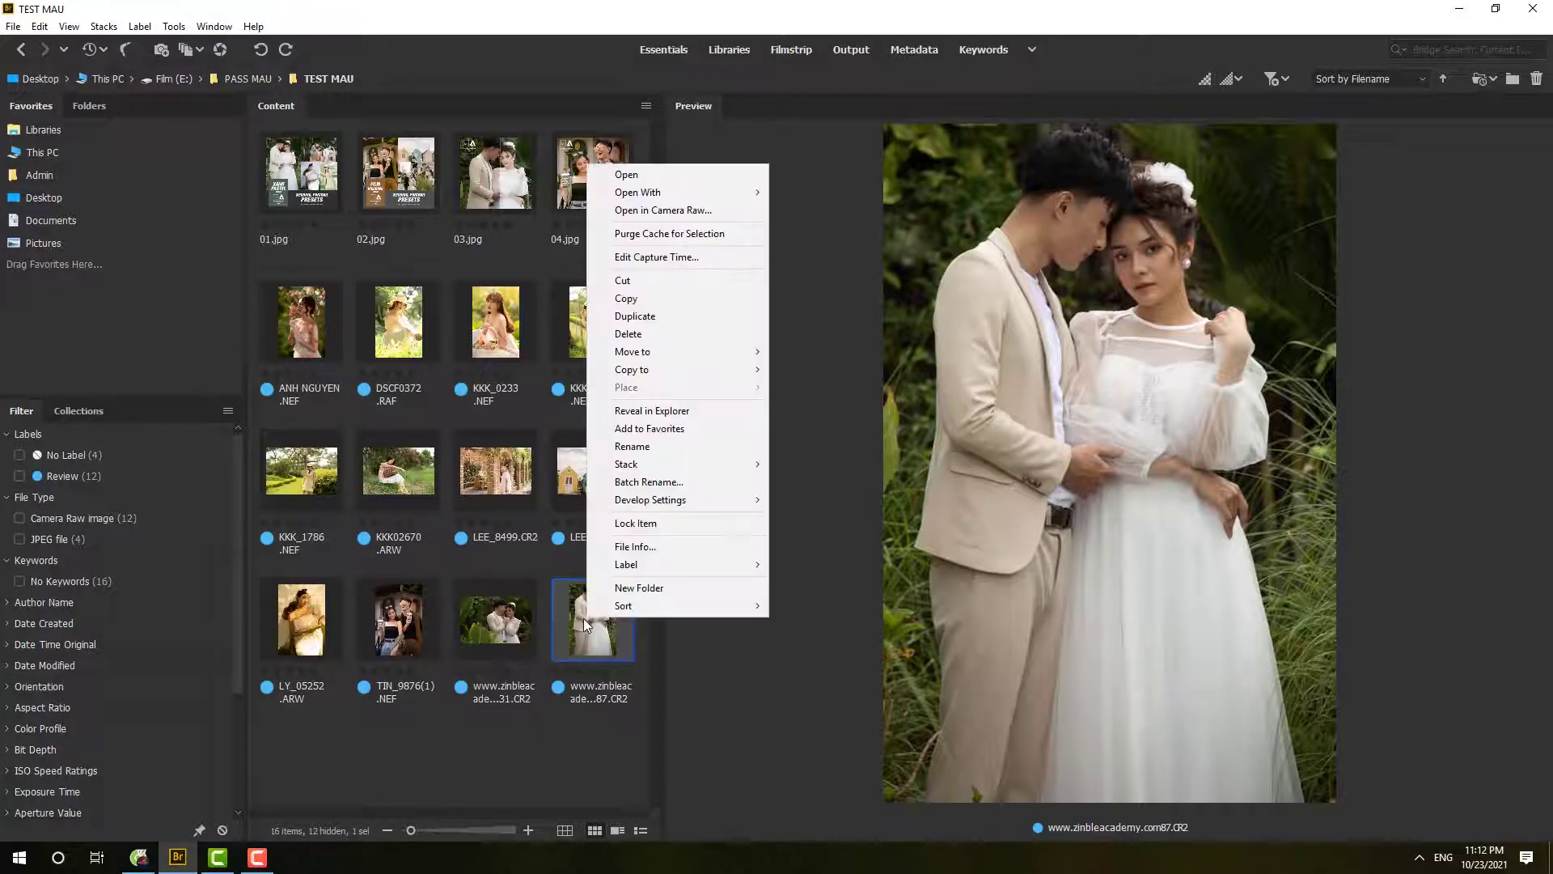
left_click(699, 212)
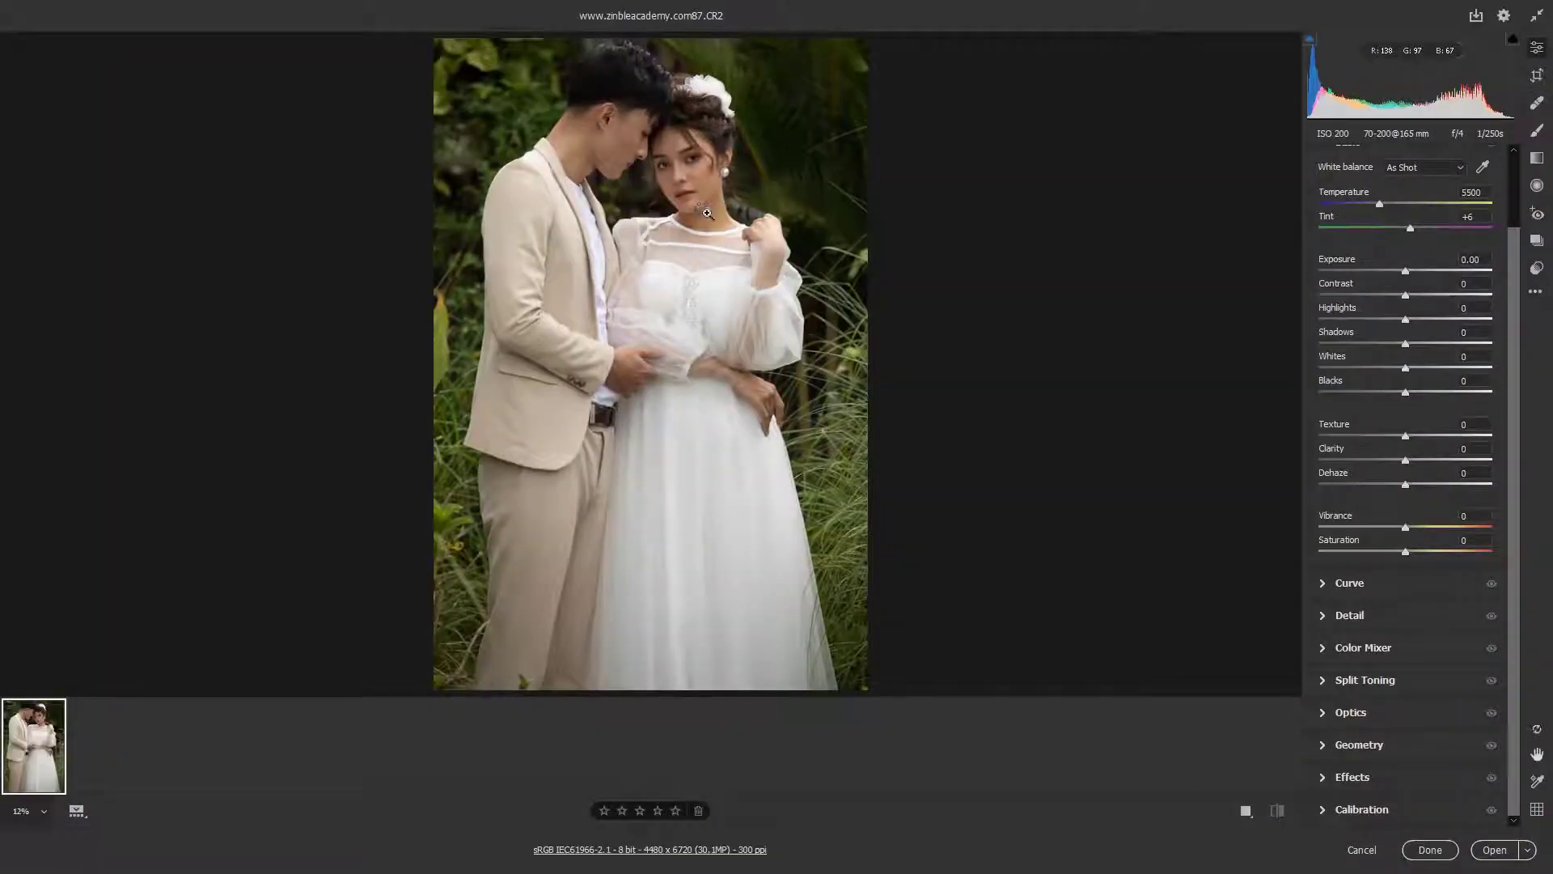
left_click(1536, 294)
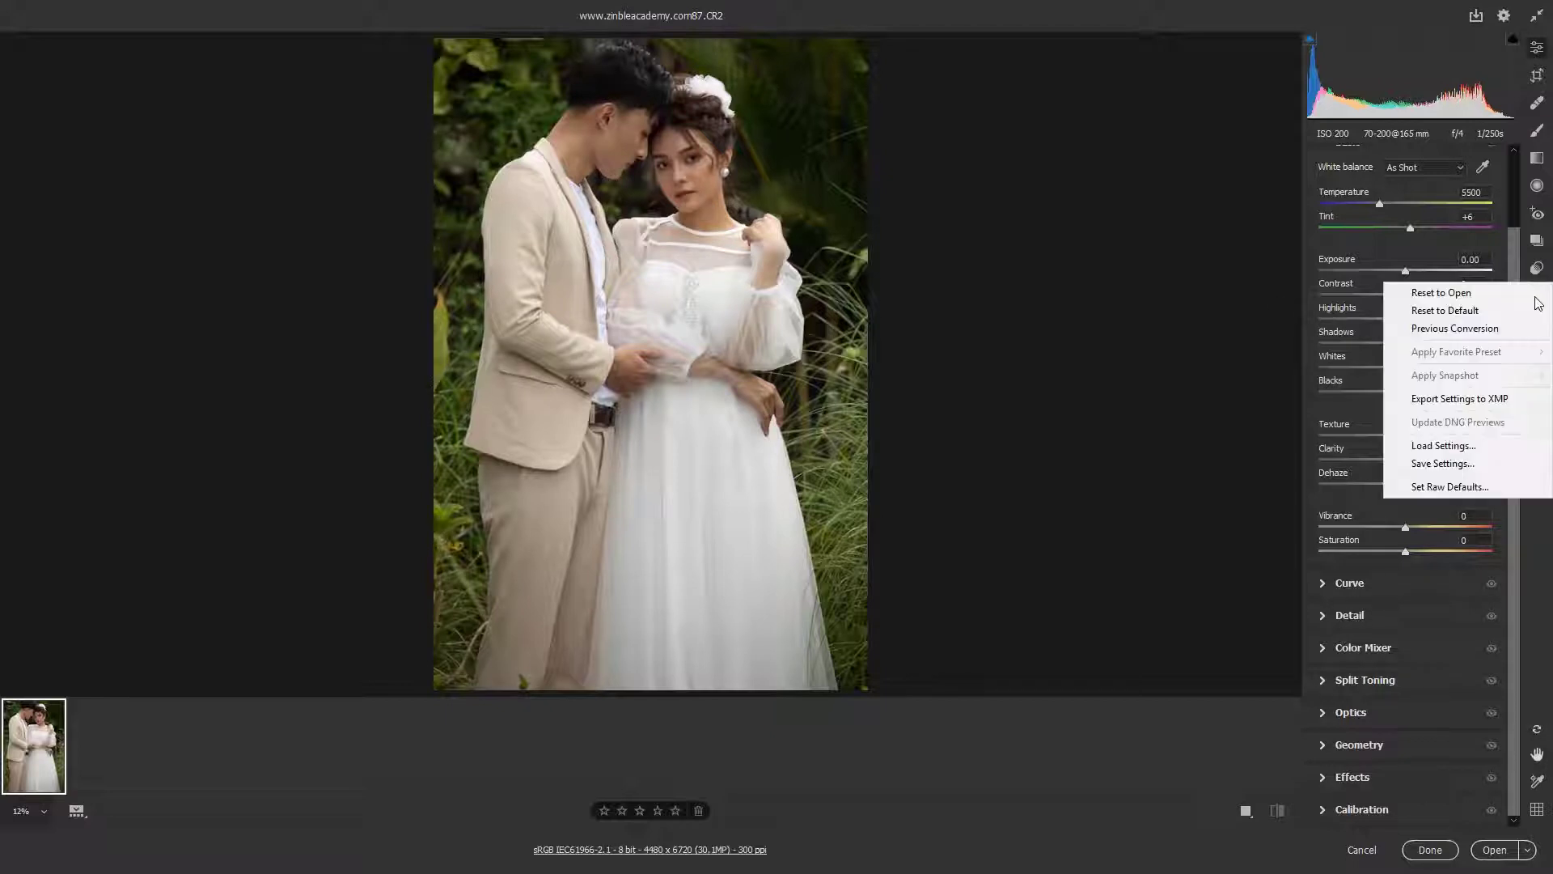
left_click(1462, 447)
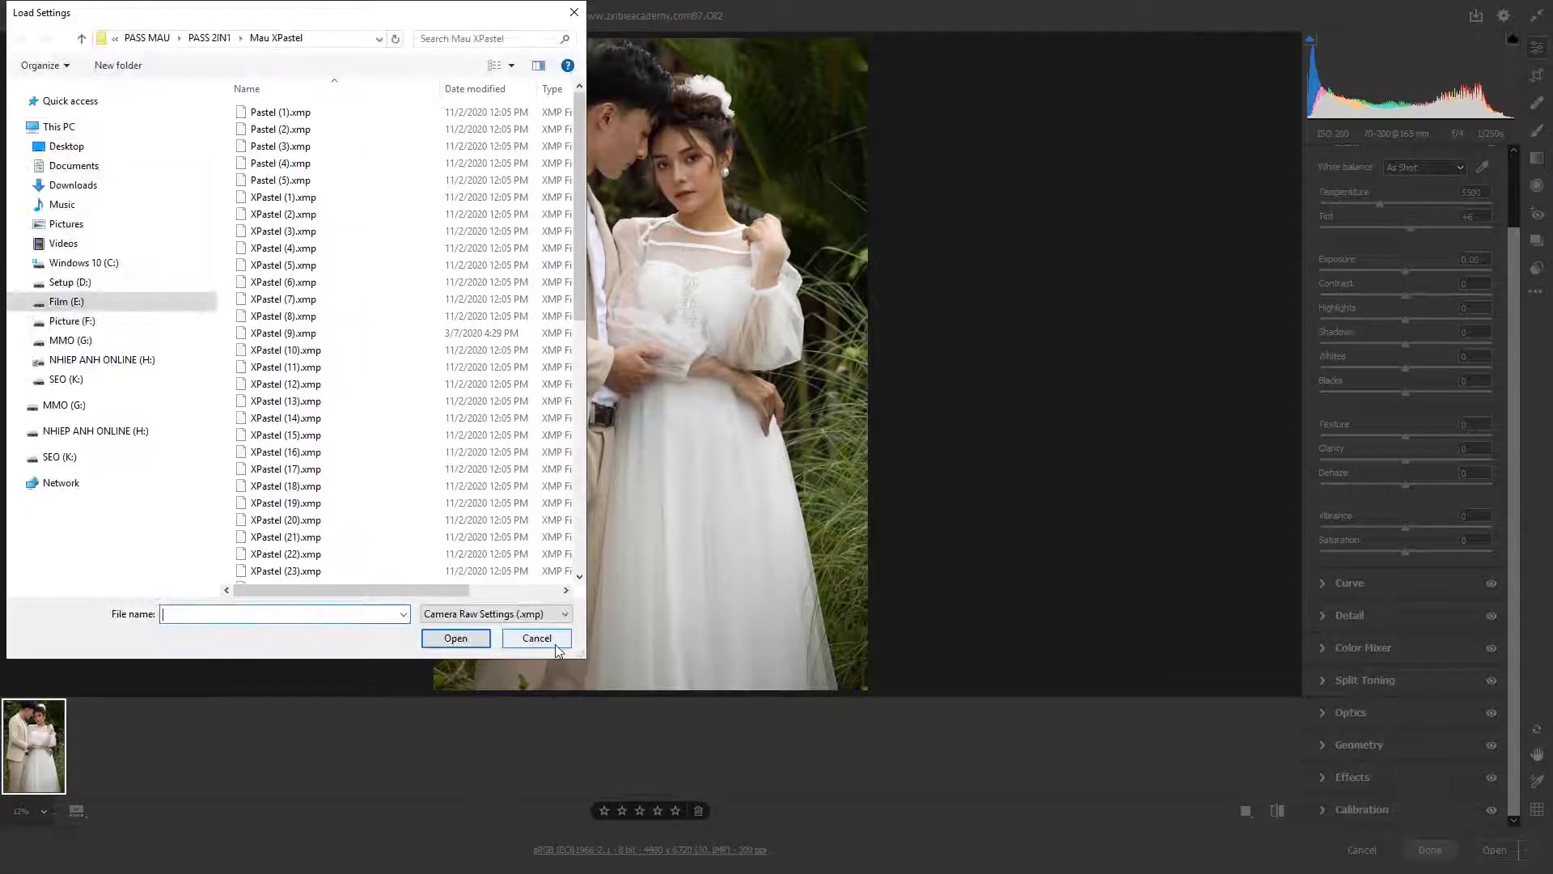
left_click_drag(585, 657, 693, 747)
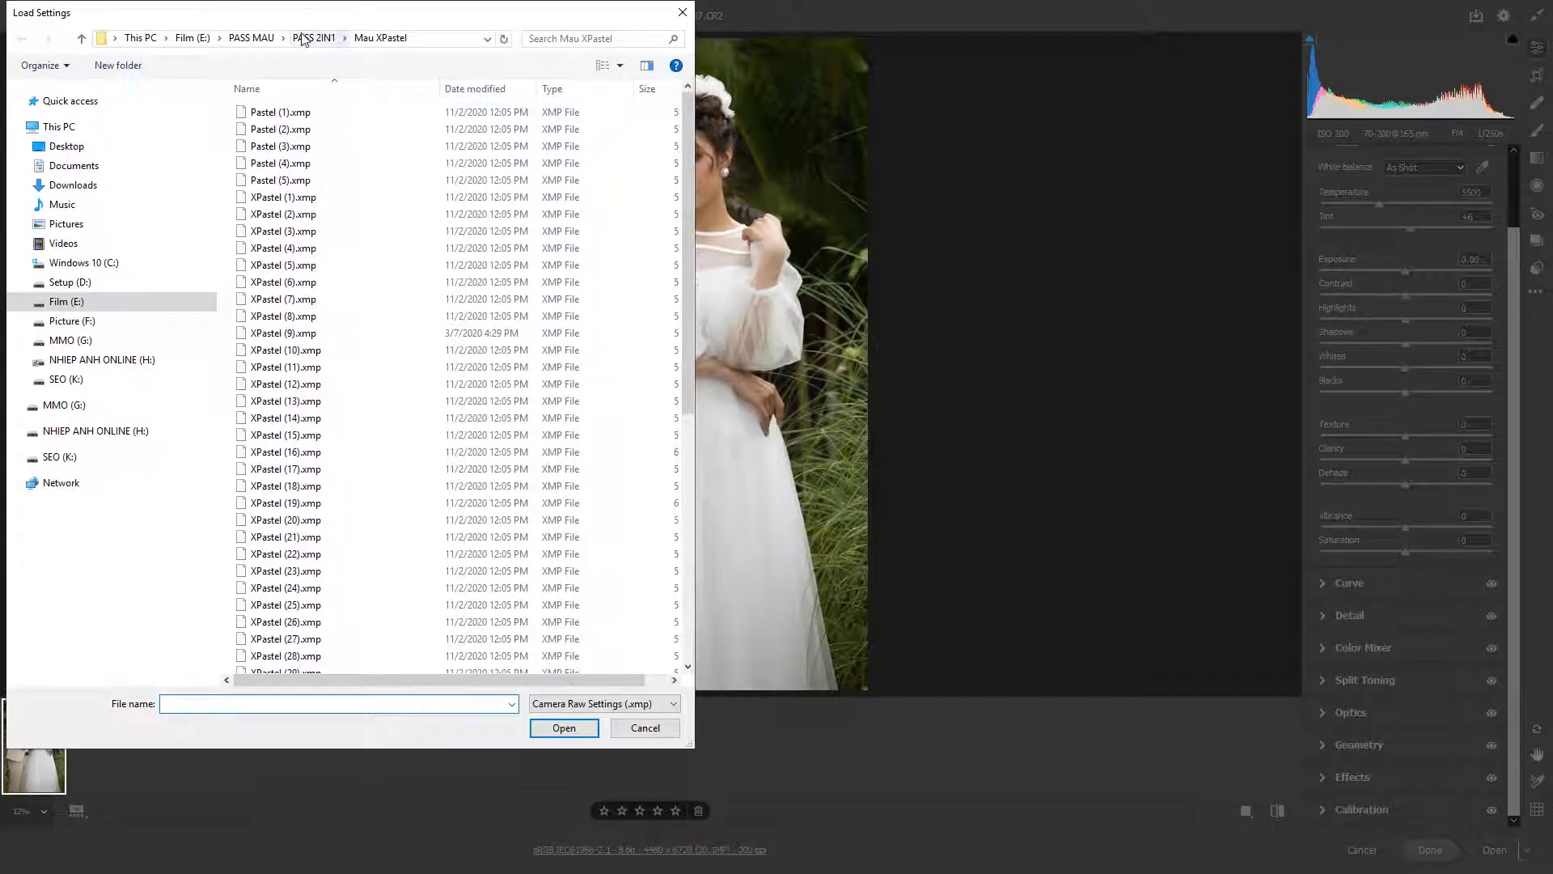
Browse the PASS 2IN1 preset folders into Mau XPastel and select XPastel Studio.xmp
left_click(313, 38)
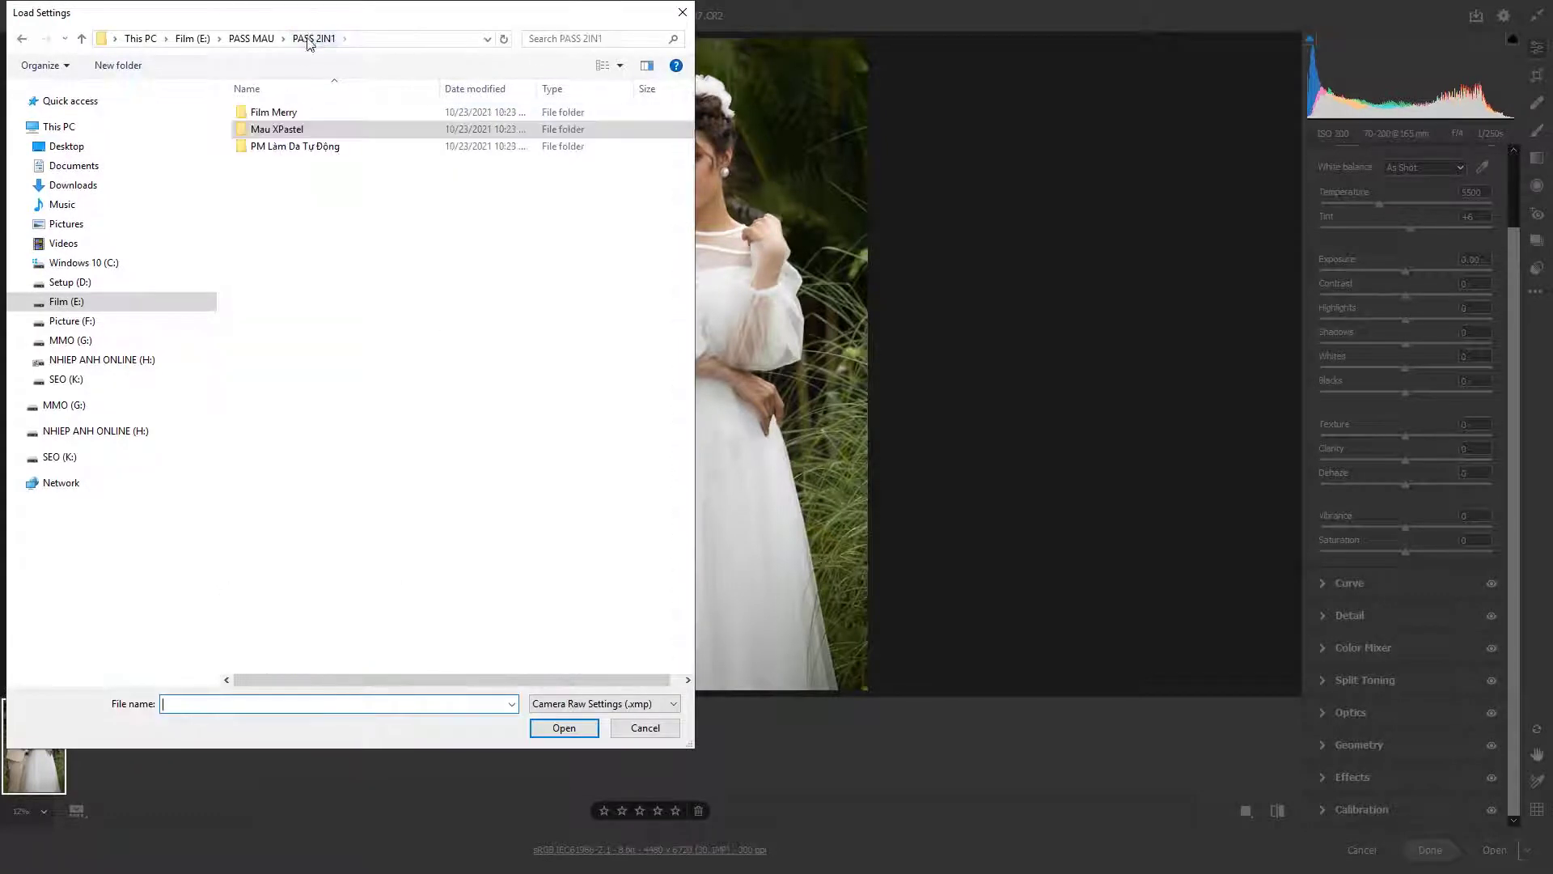
left_click(275, 113)
left_click(286, 132)
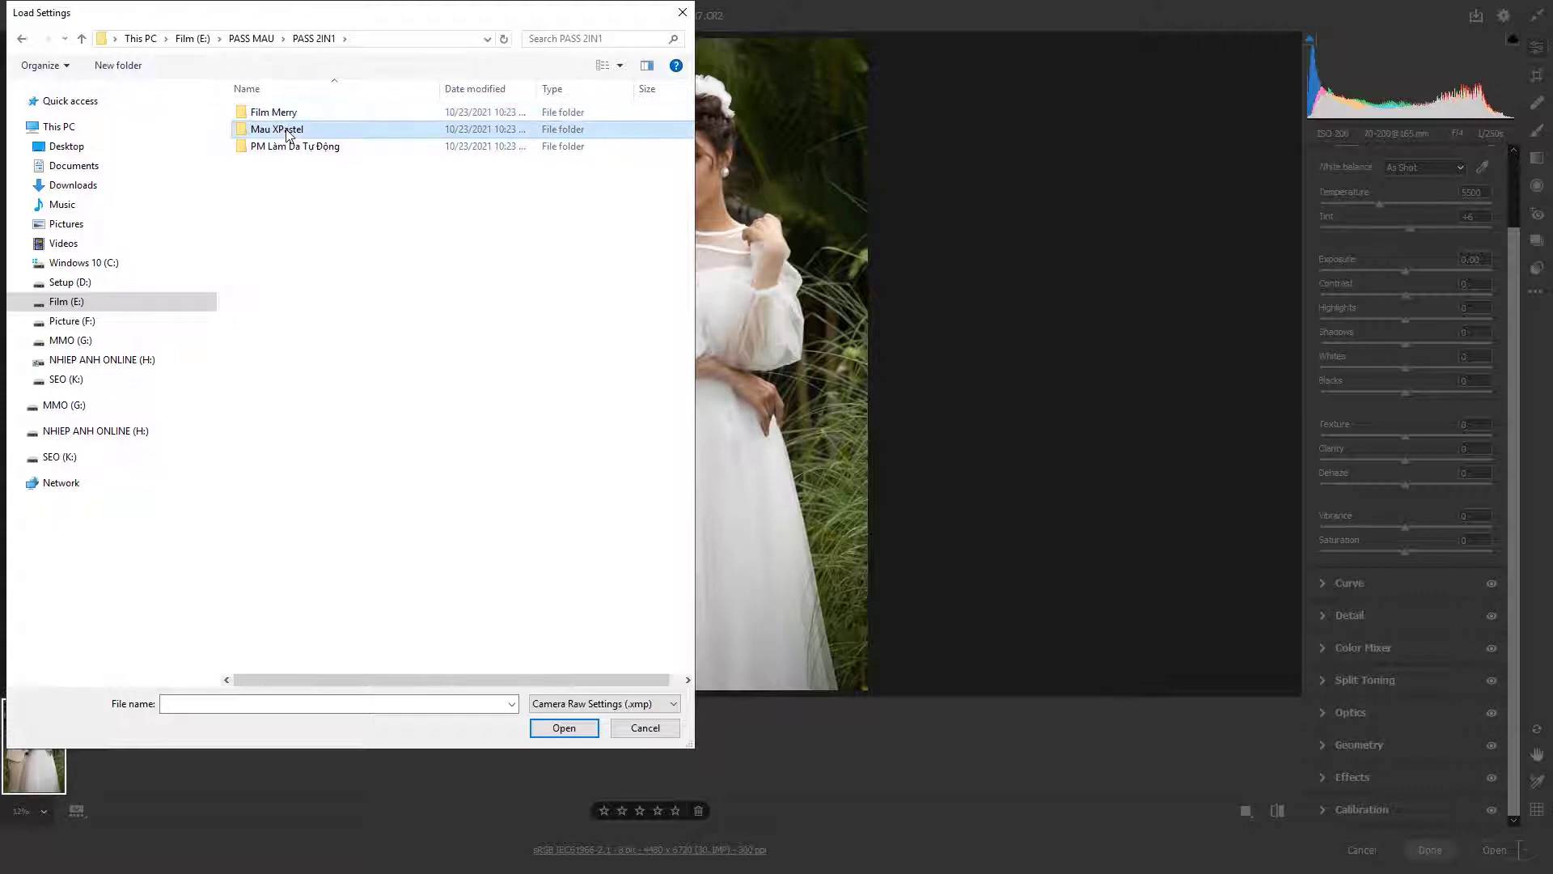
left_click(286, 120)
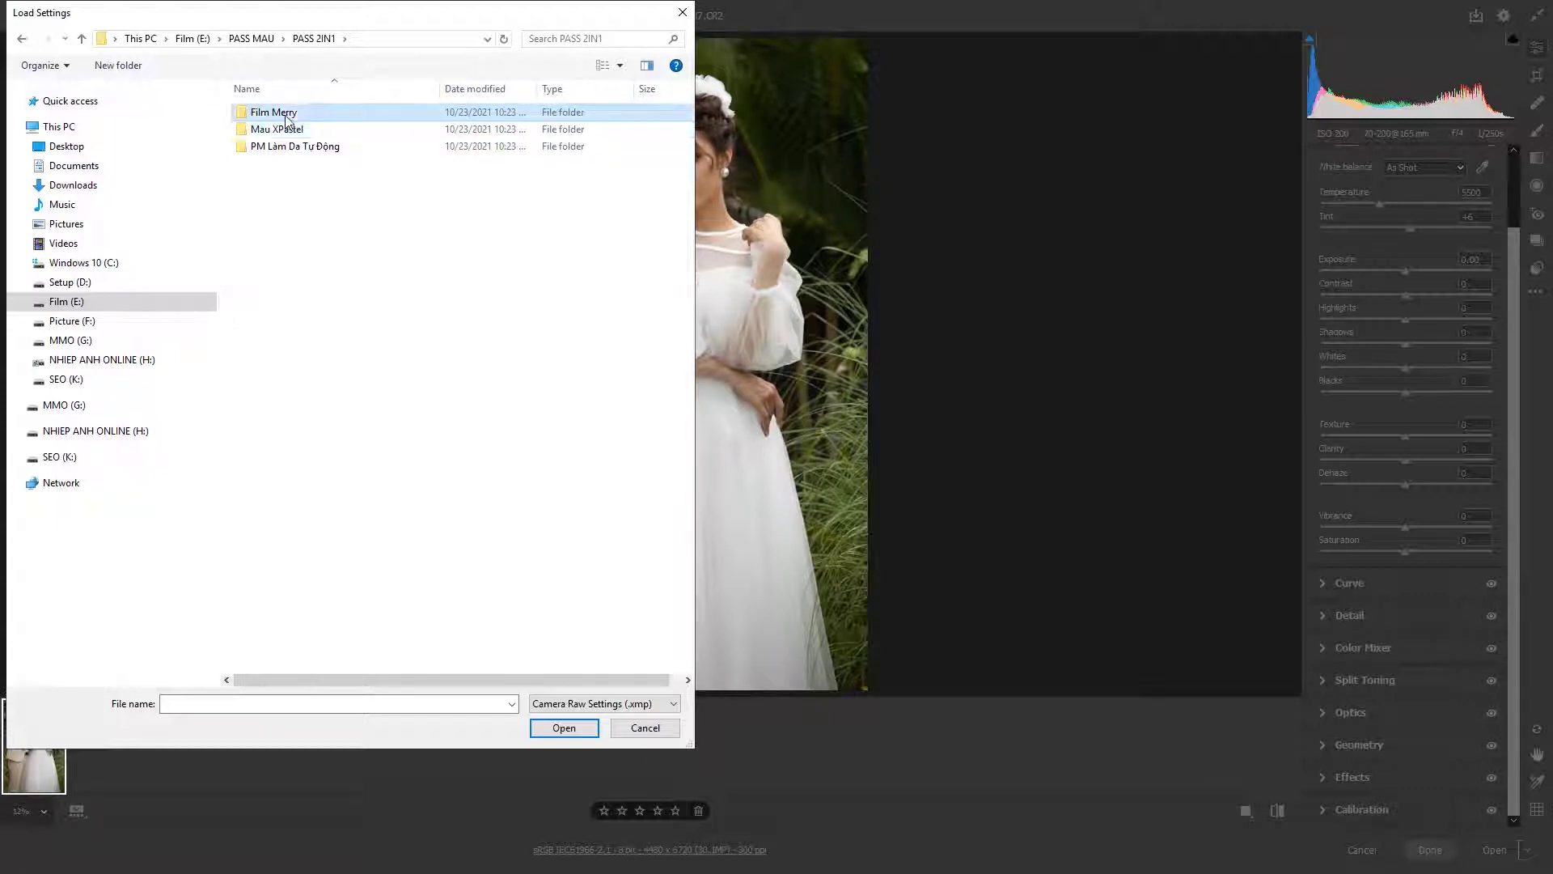
left_click(295, 151)
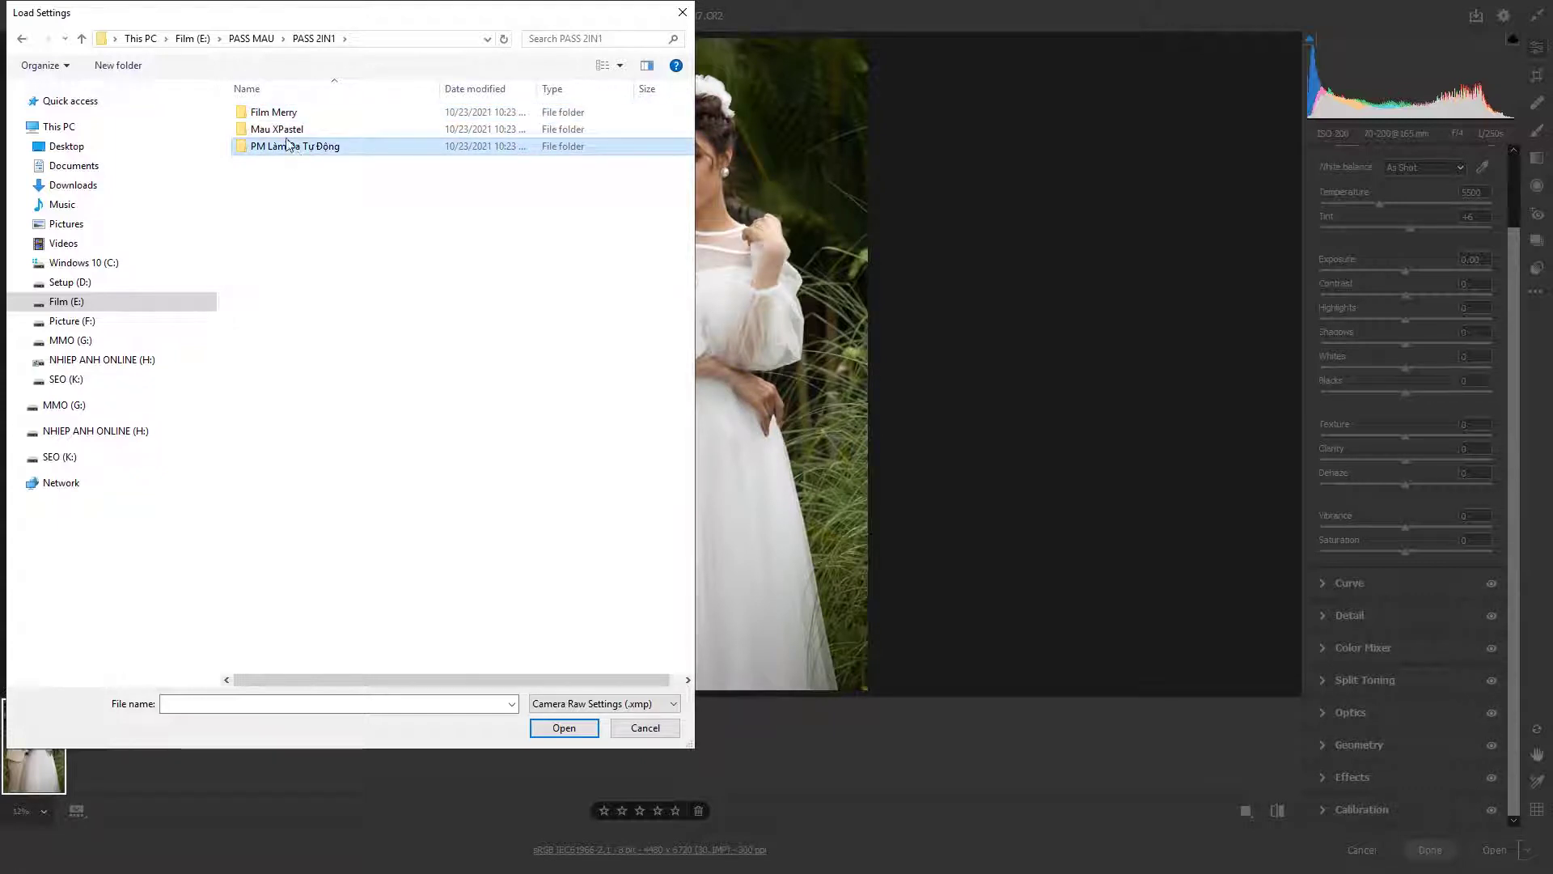
left_click(287, 130)
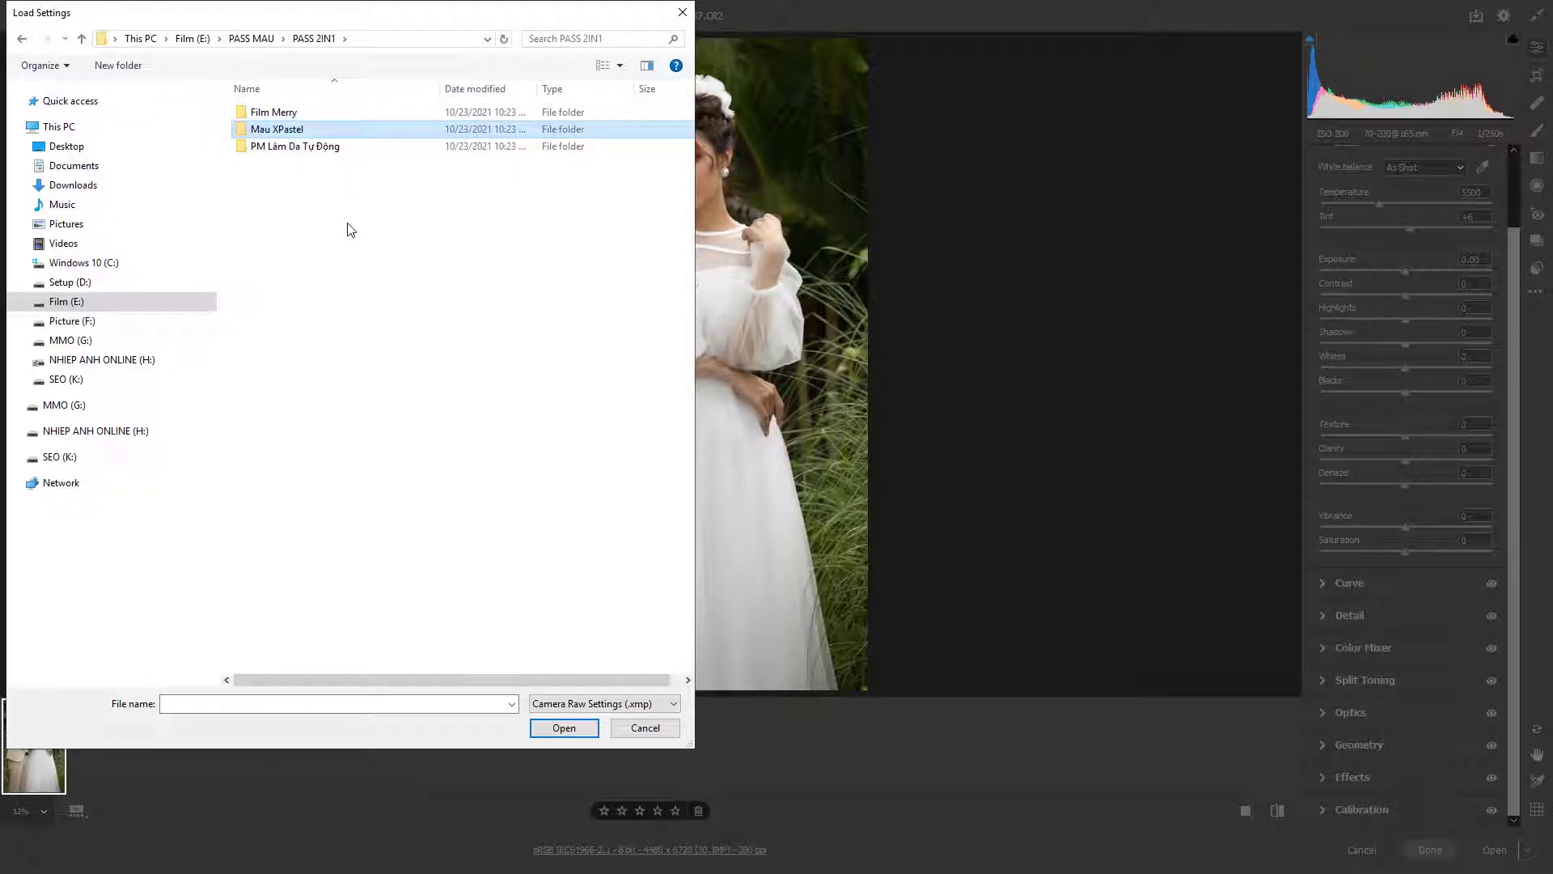
double_click(298, 131)
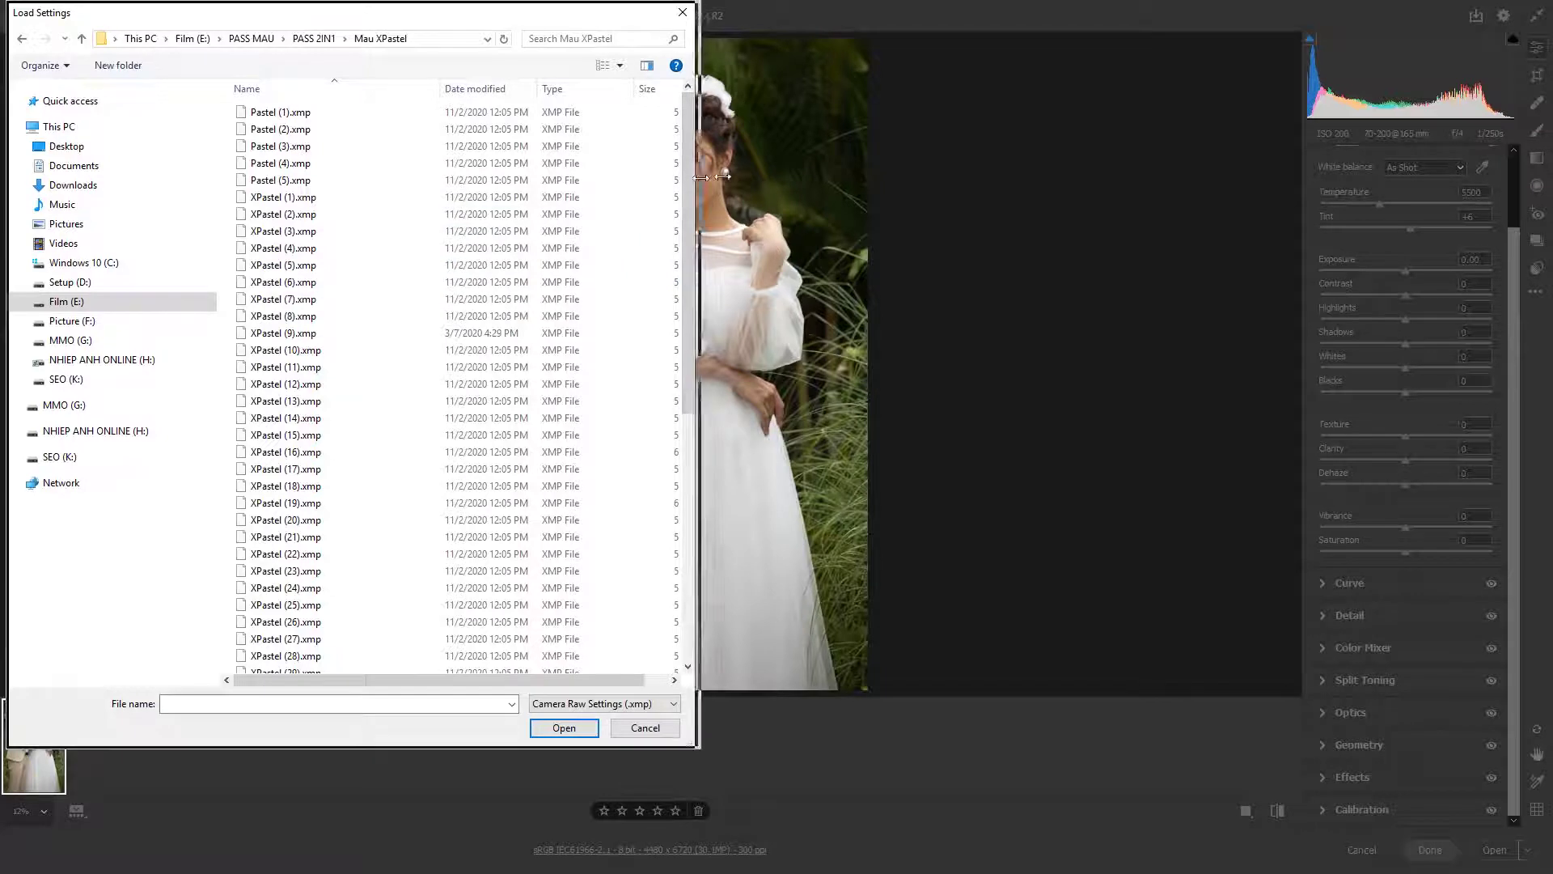
mouse_move(691, 178)
left_mouse_down()
mouse_move(880, 170)
mouse_move(840, 461)
left_mouse_up()
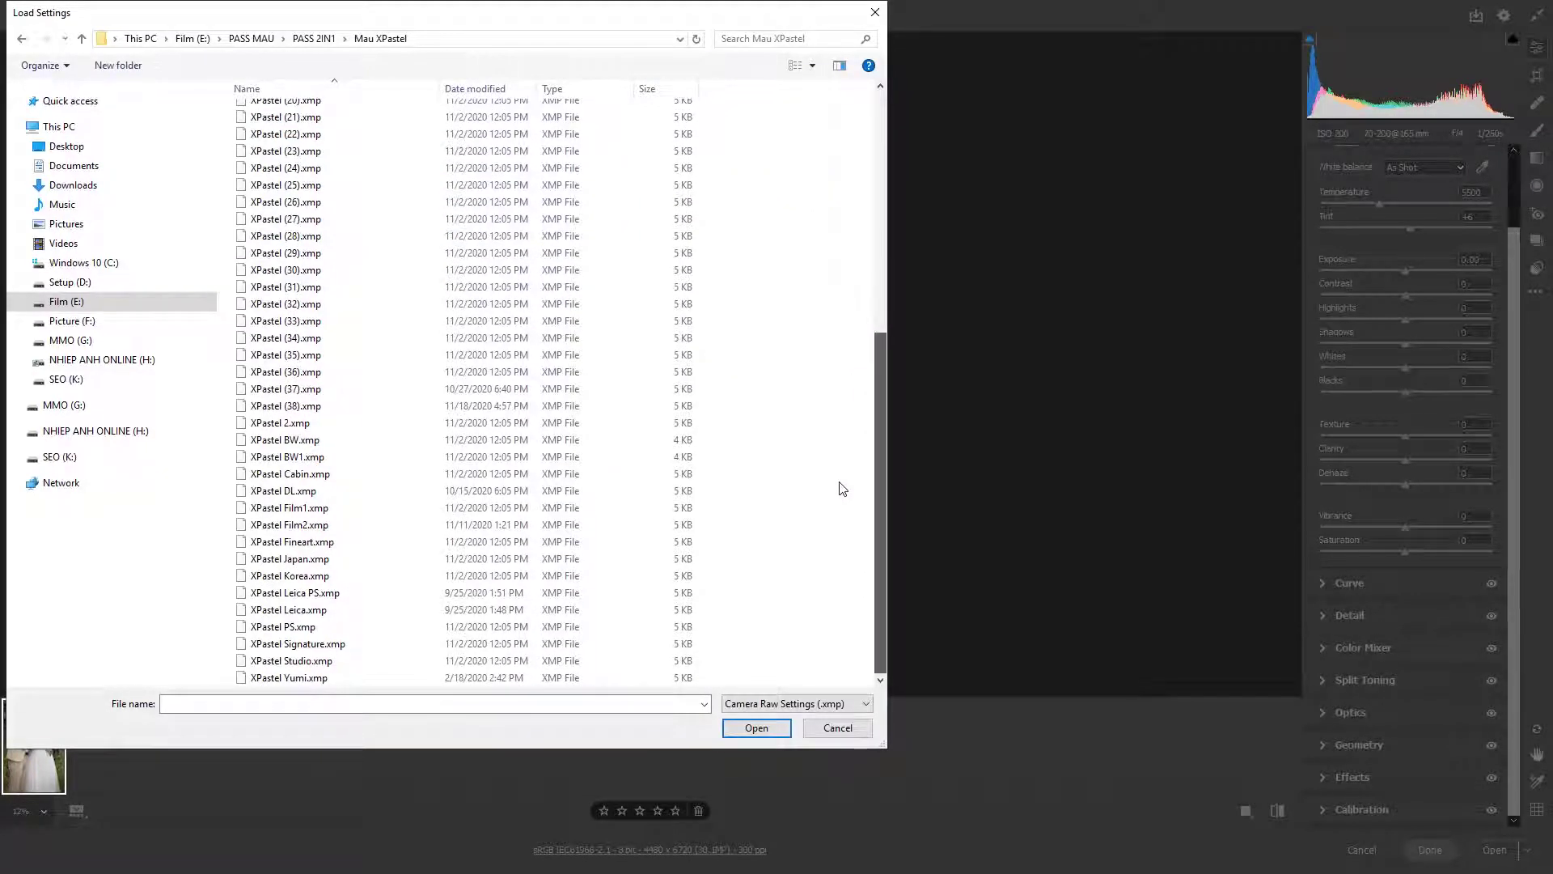
left_click(309, 662)
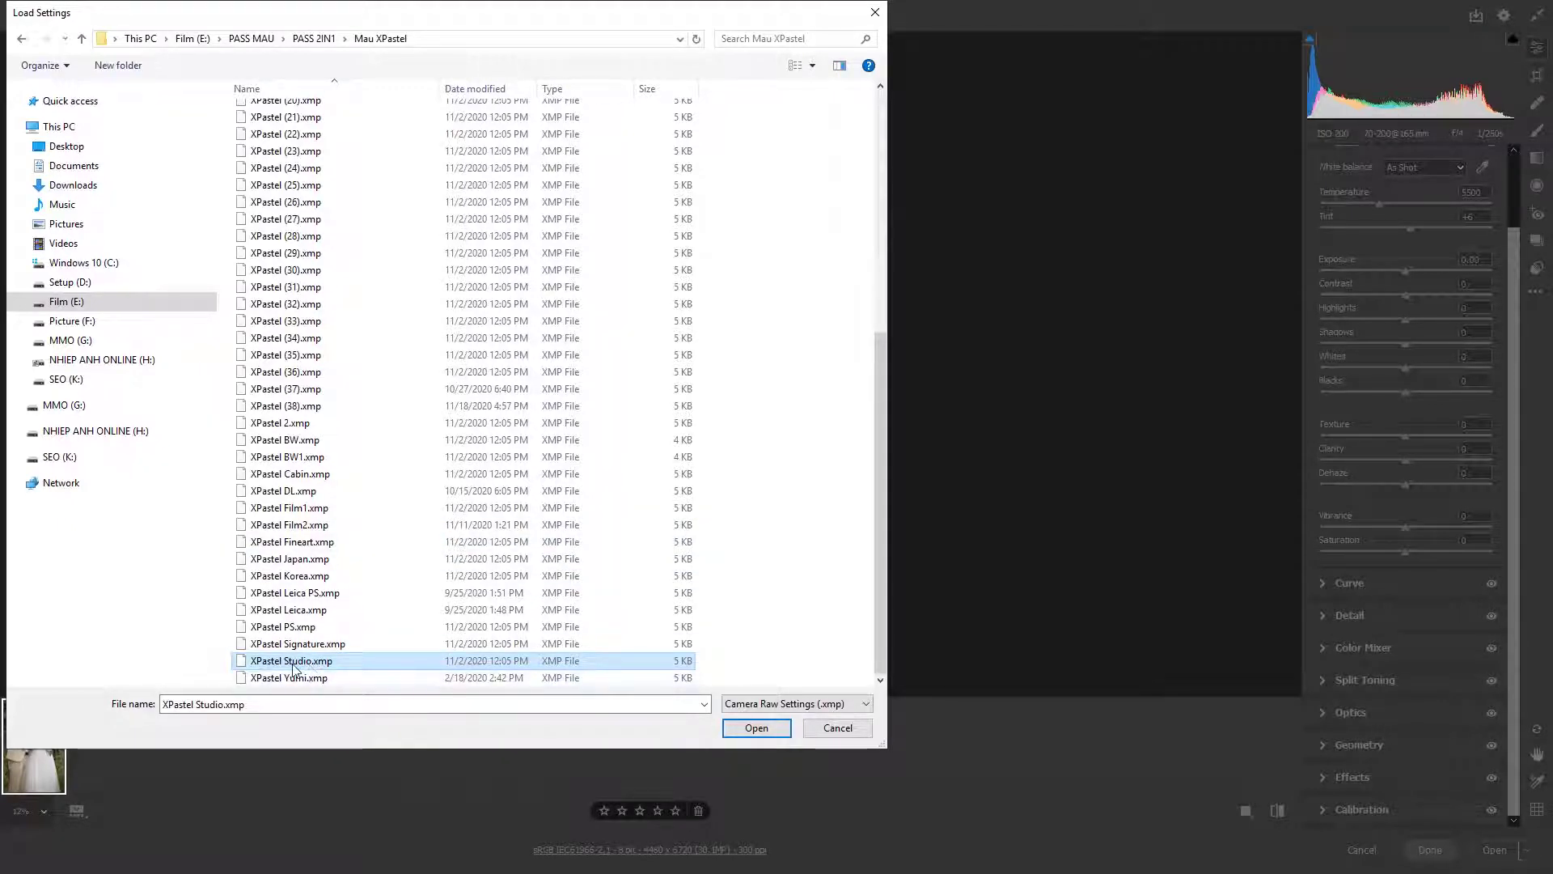
mouse_move(284, 661)
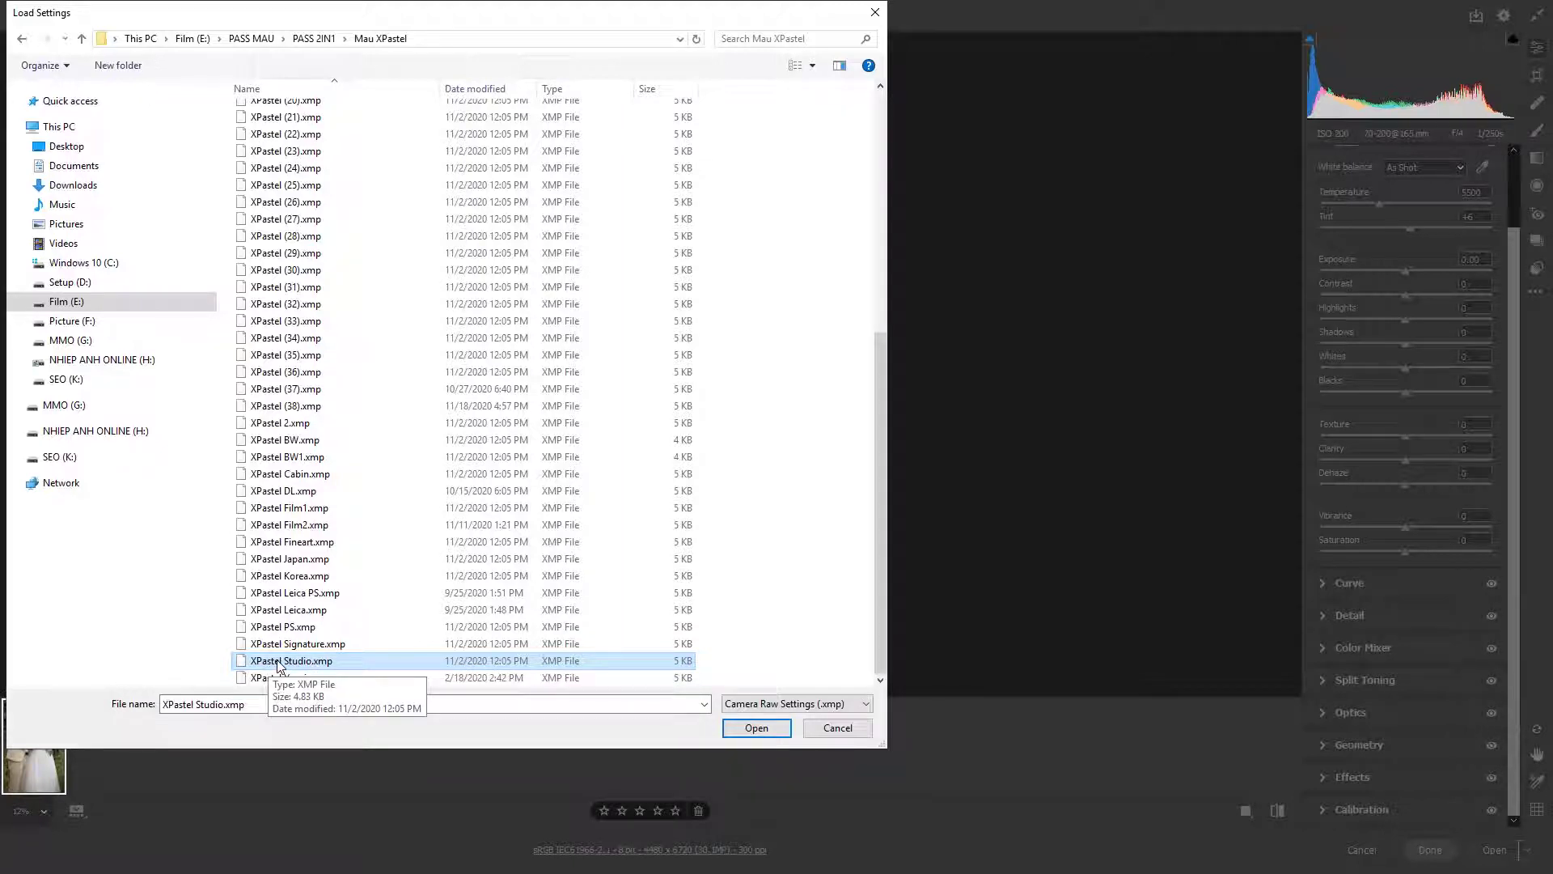
Apply XPastel Studio to the couple portrait with exposure +0.75, contrast -6 and whites -21
double_click(277, 661)
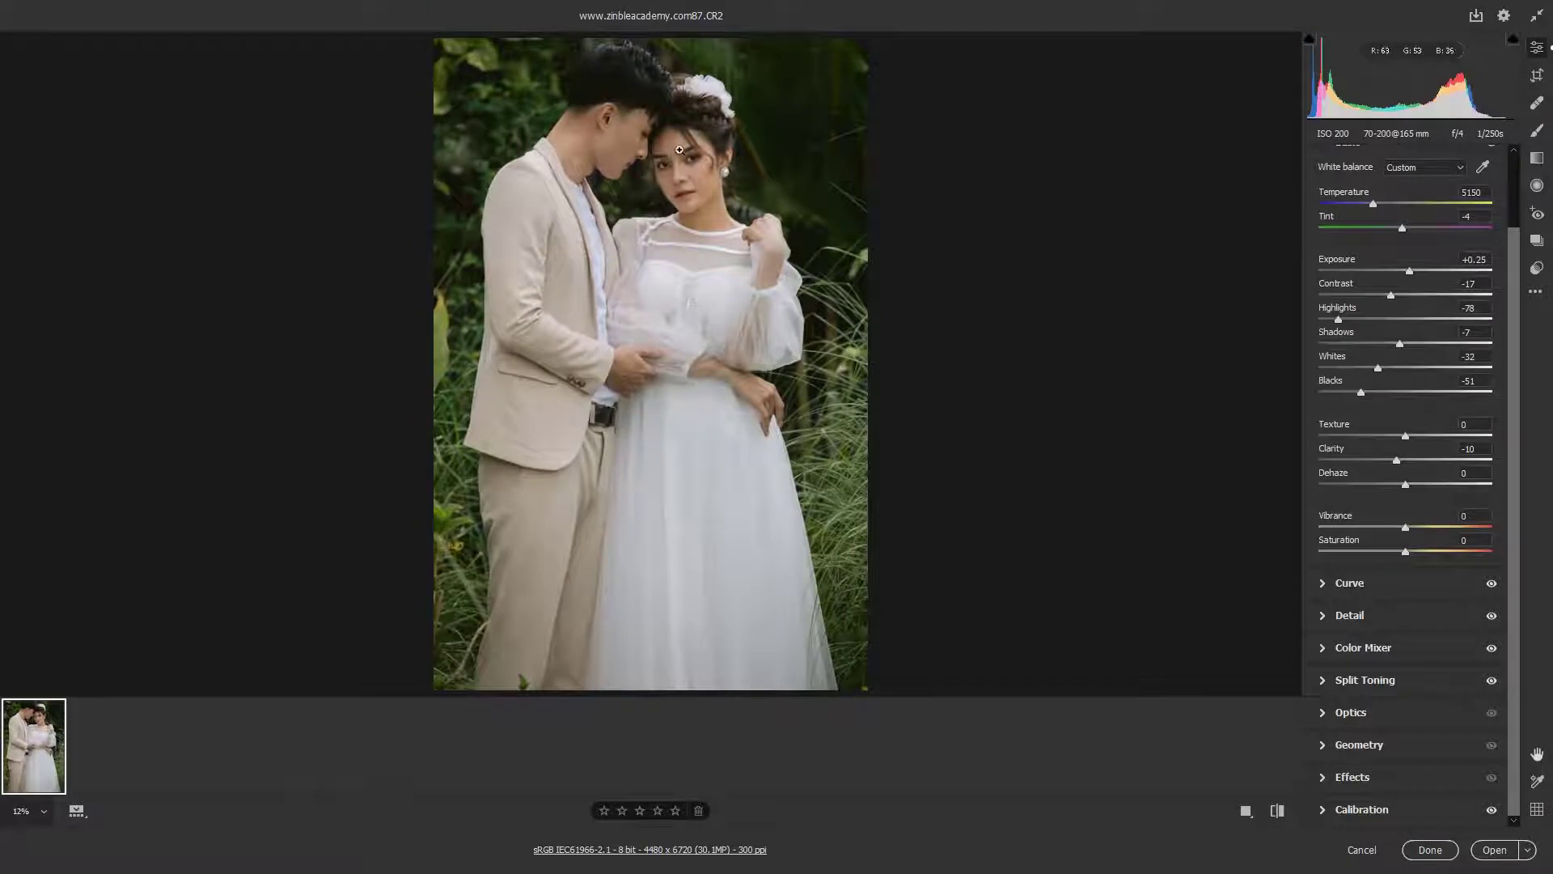
scroll(679, 150, "up", 3)
scroll(700, 133, "down", 2)
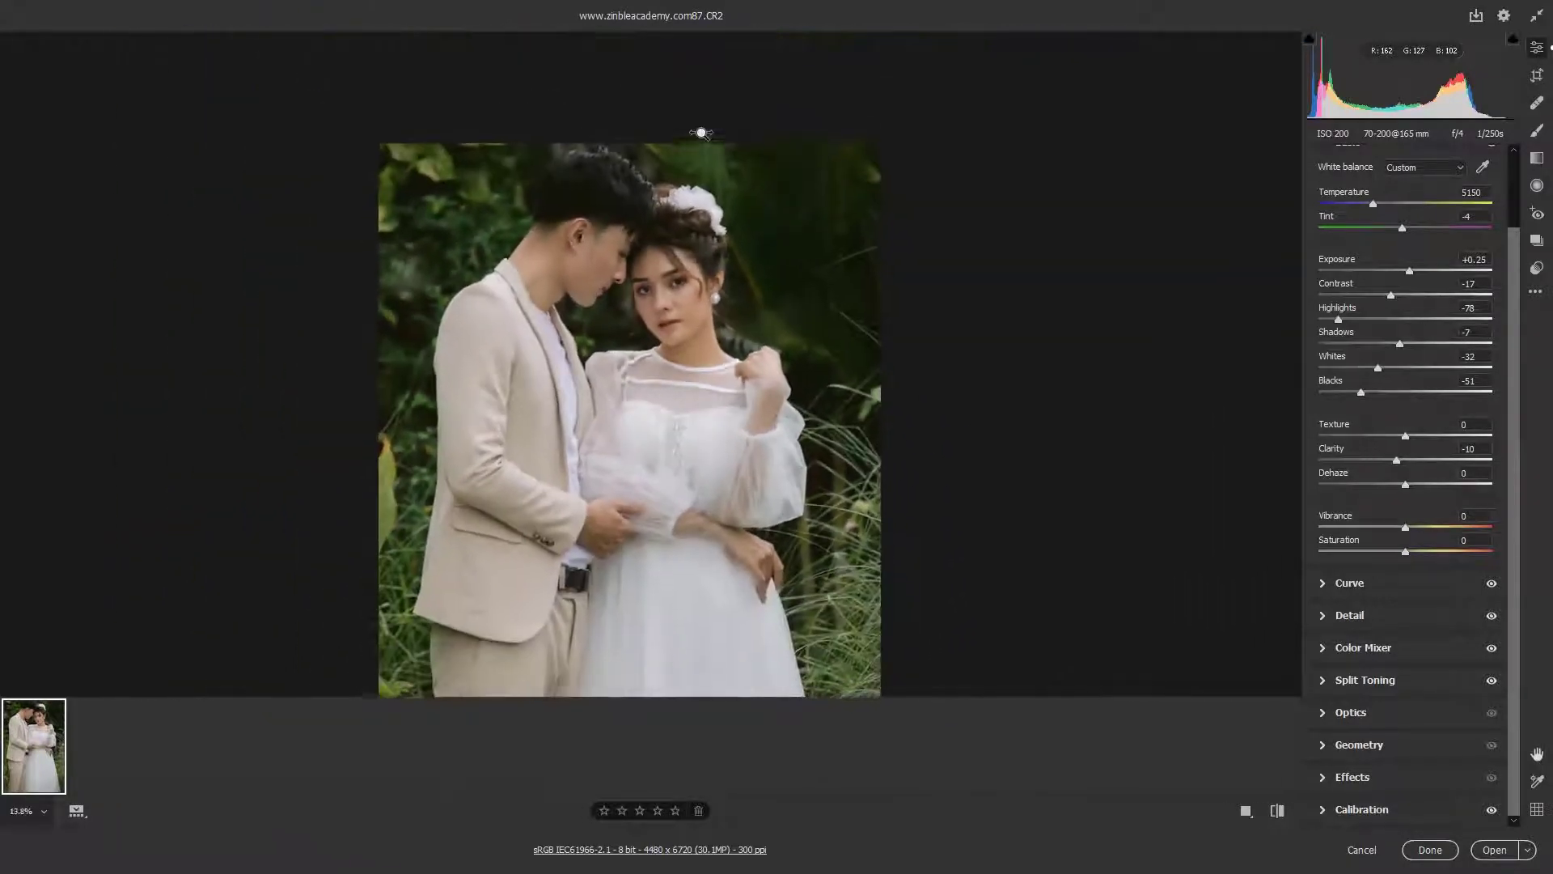
scroll(704, 154, "down", 1)
scroll(716, 194, "down", 1)
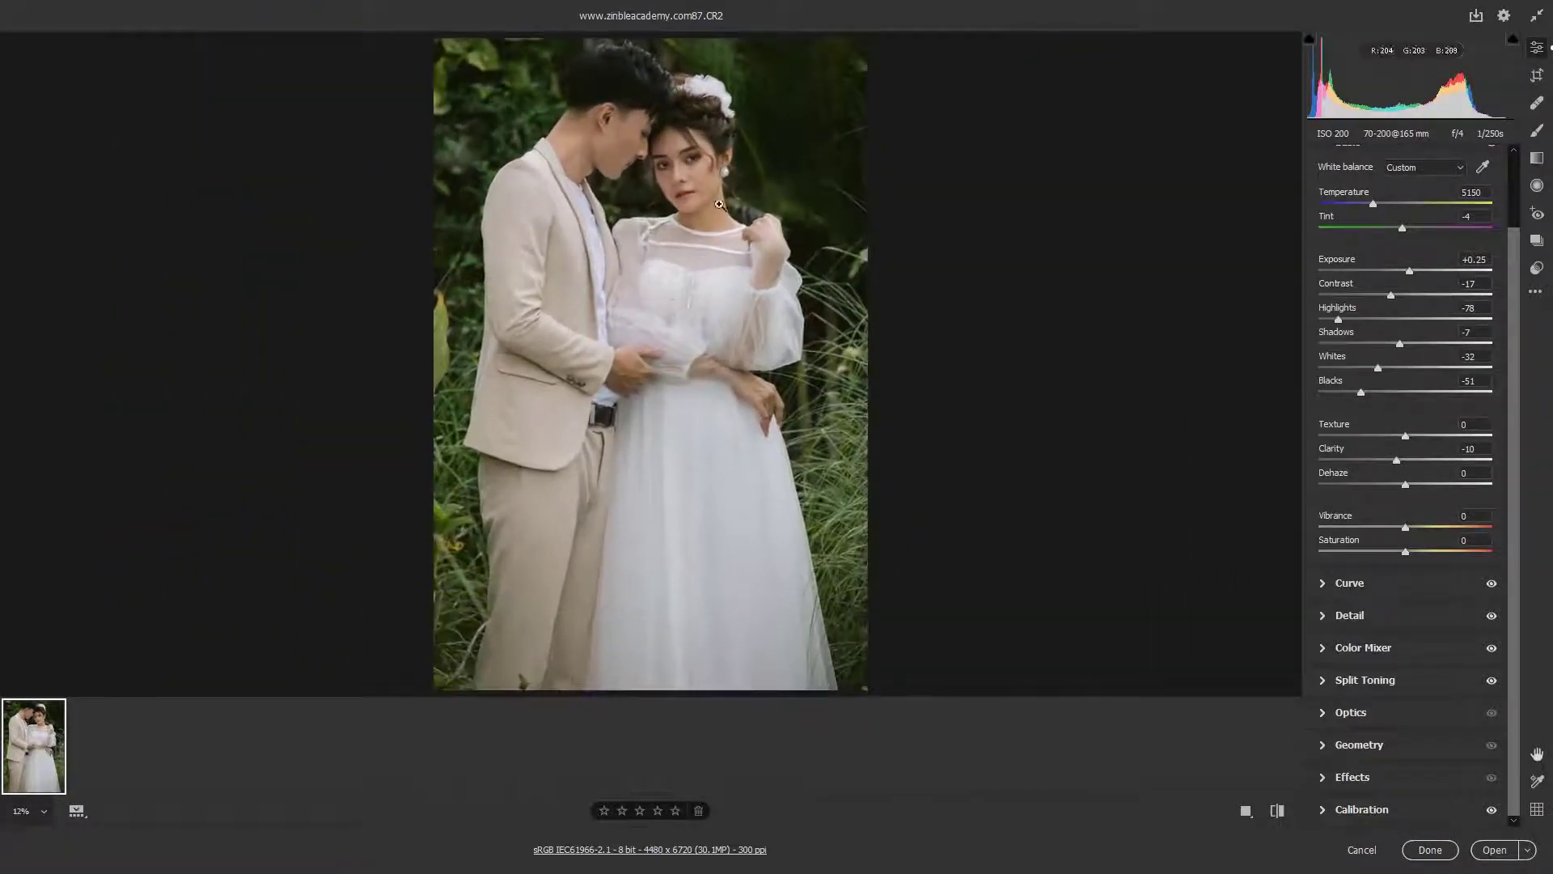
left_click(1416, 272)
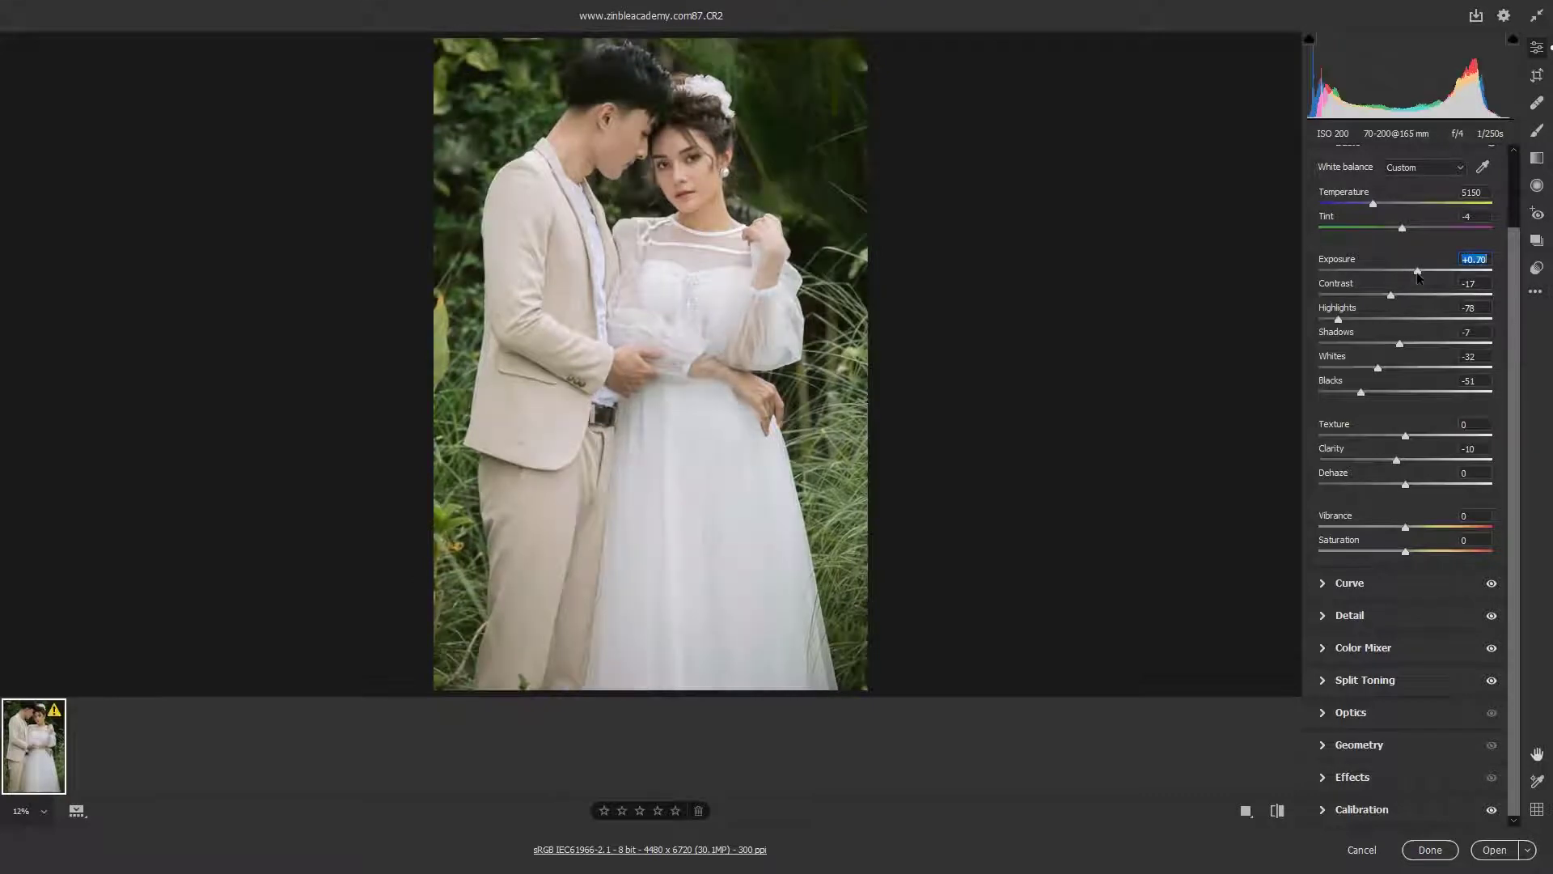
left_click(1400, 295)
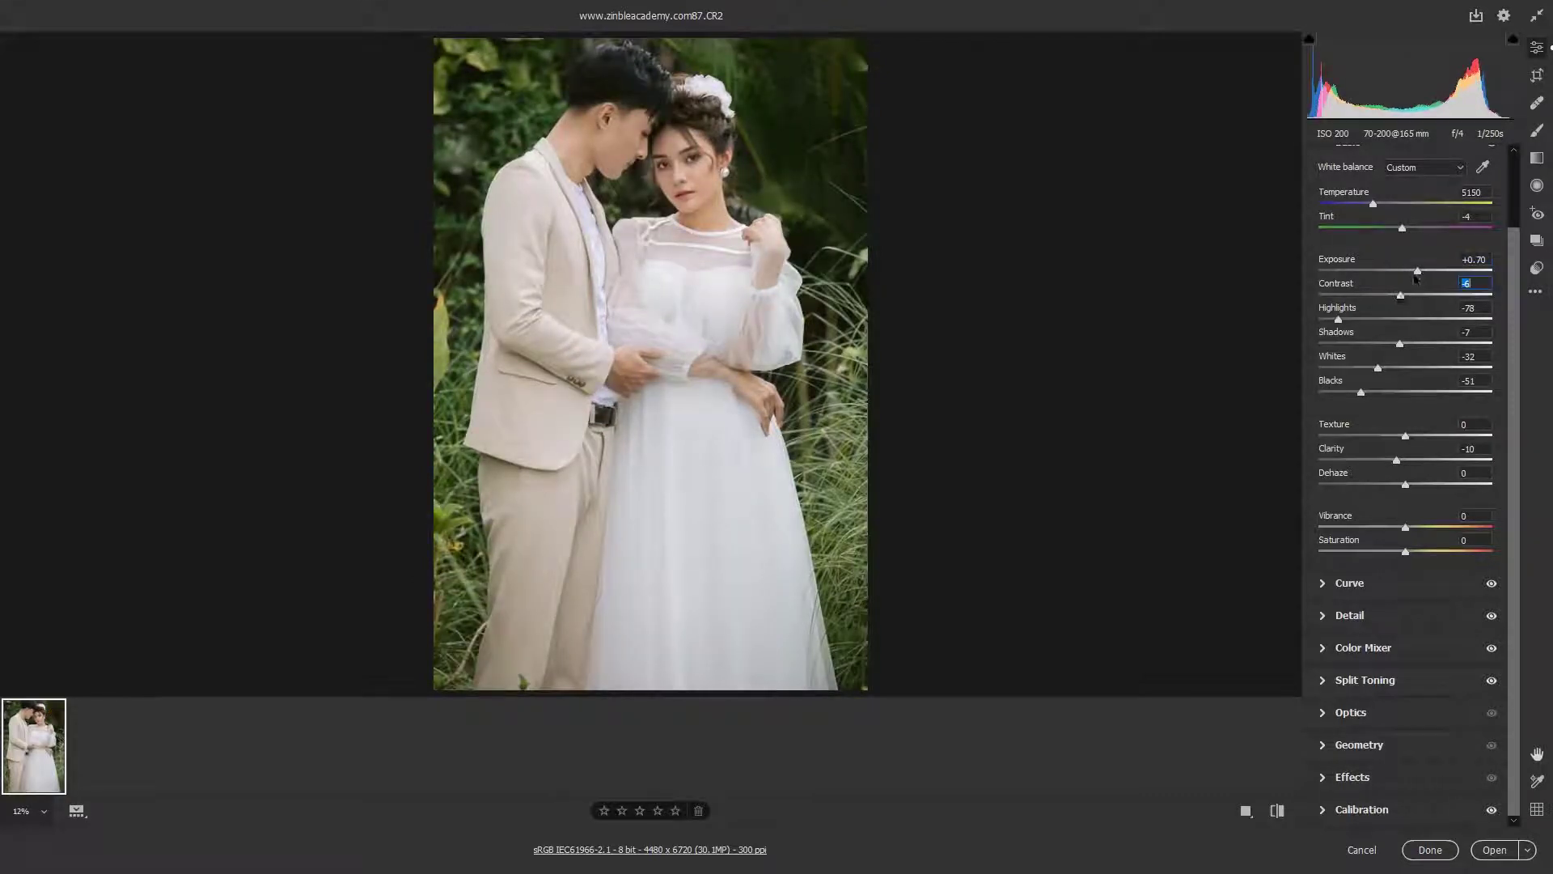
left_click(1417, 271)
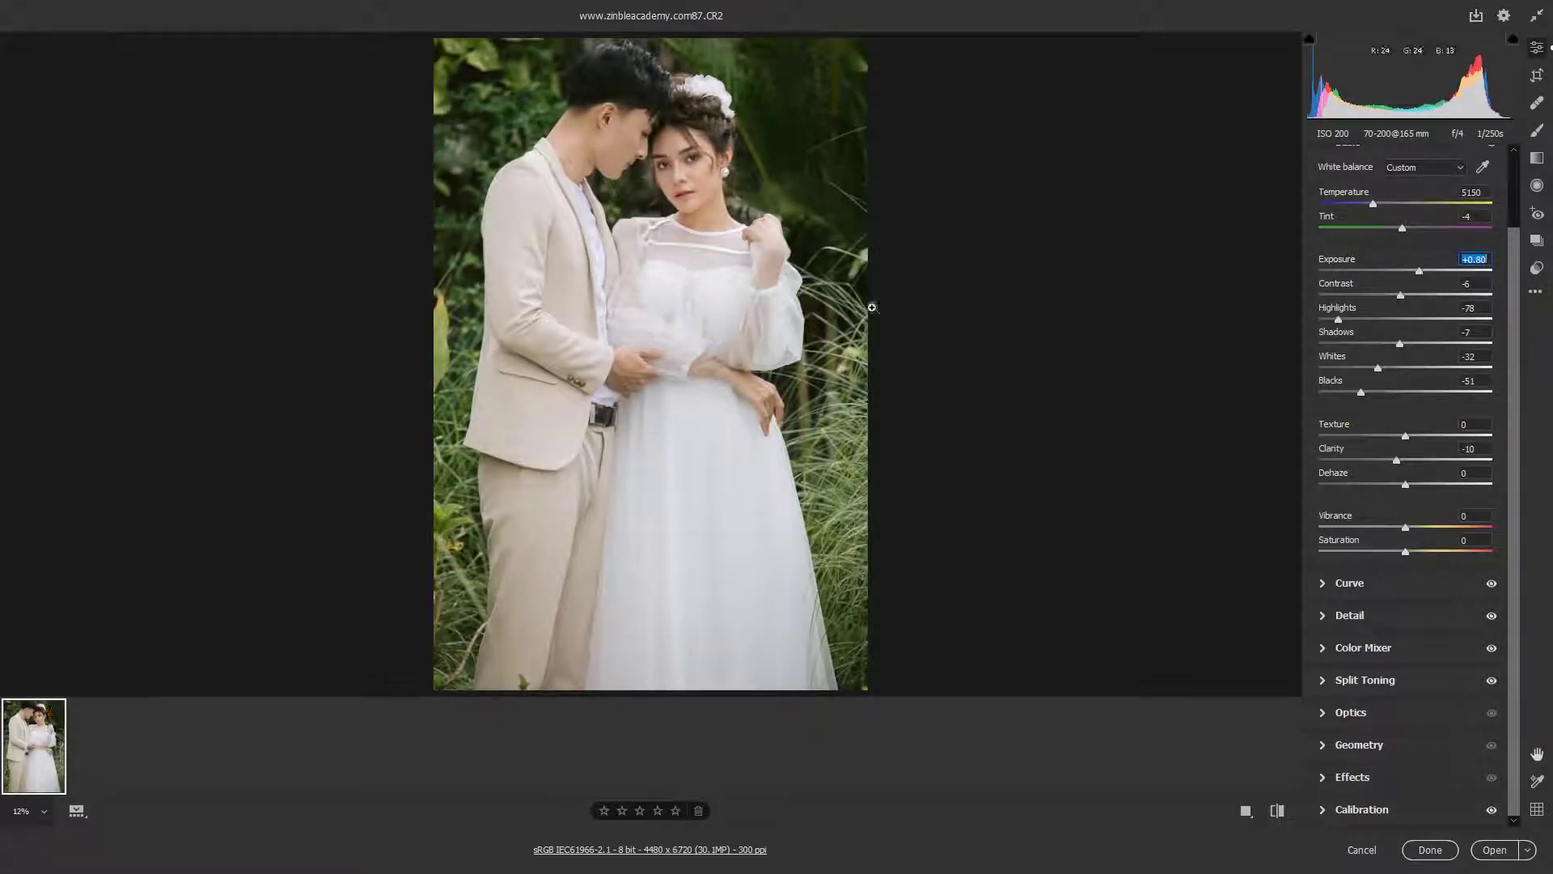
left_click(1388, 368)
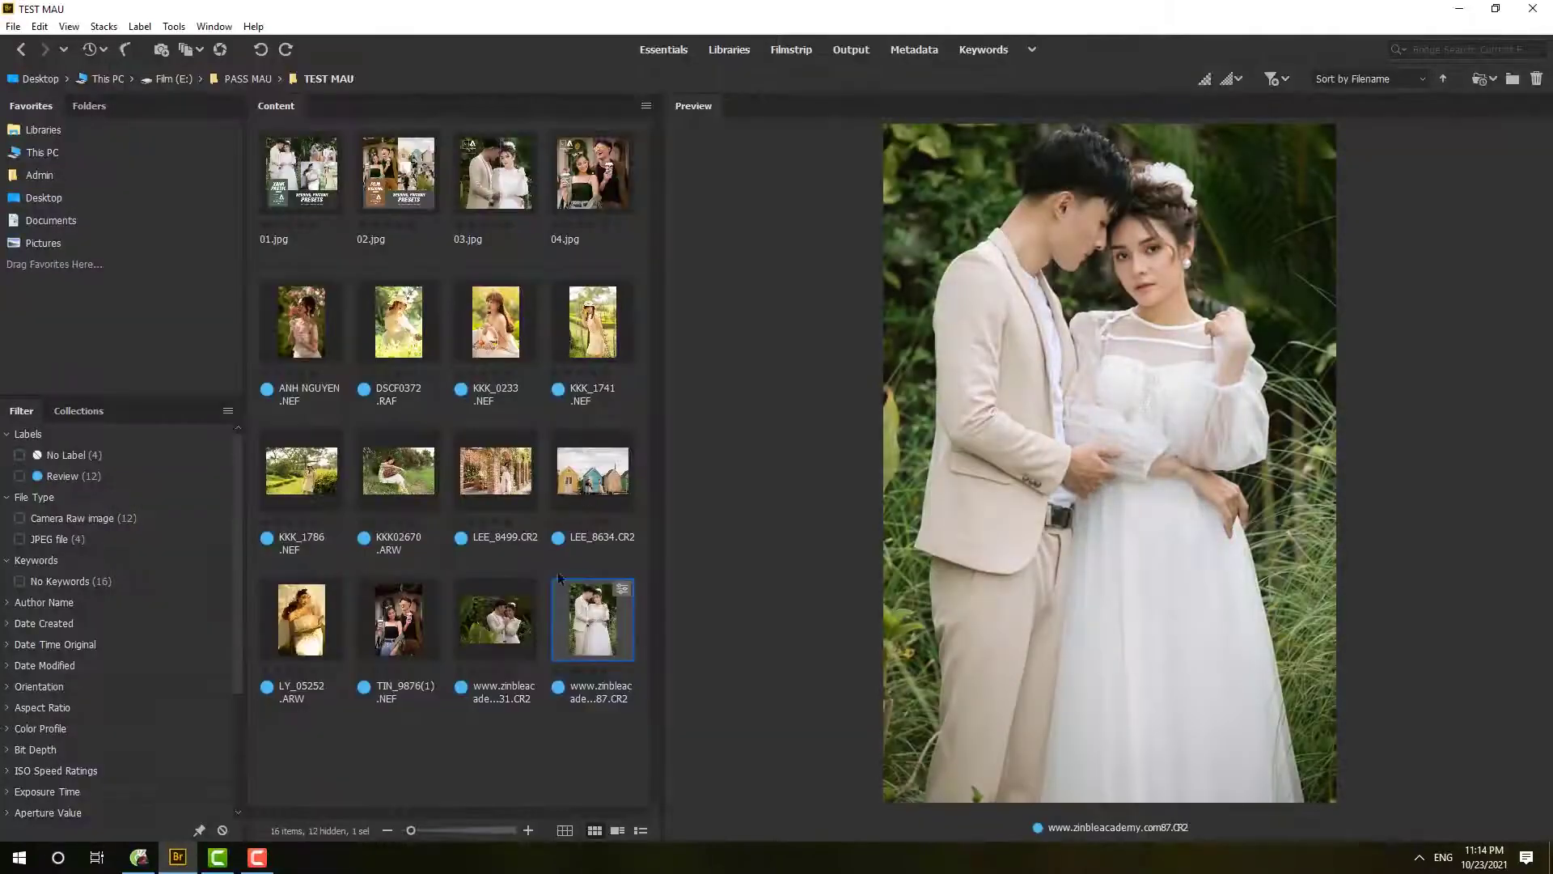
Preview the other couple photo and KKK_0233 in Bridge, then select KKK_1741
left_click(522, 638)
left_click(587, 619)
left_click(496, 338)
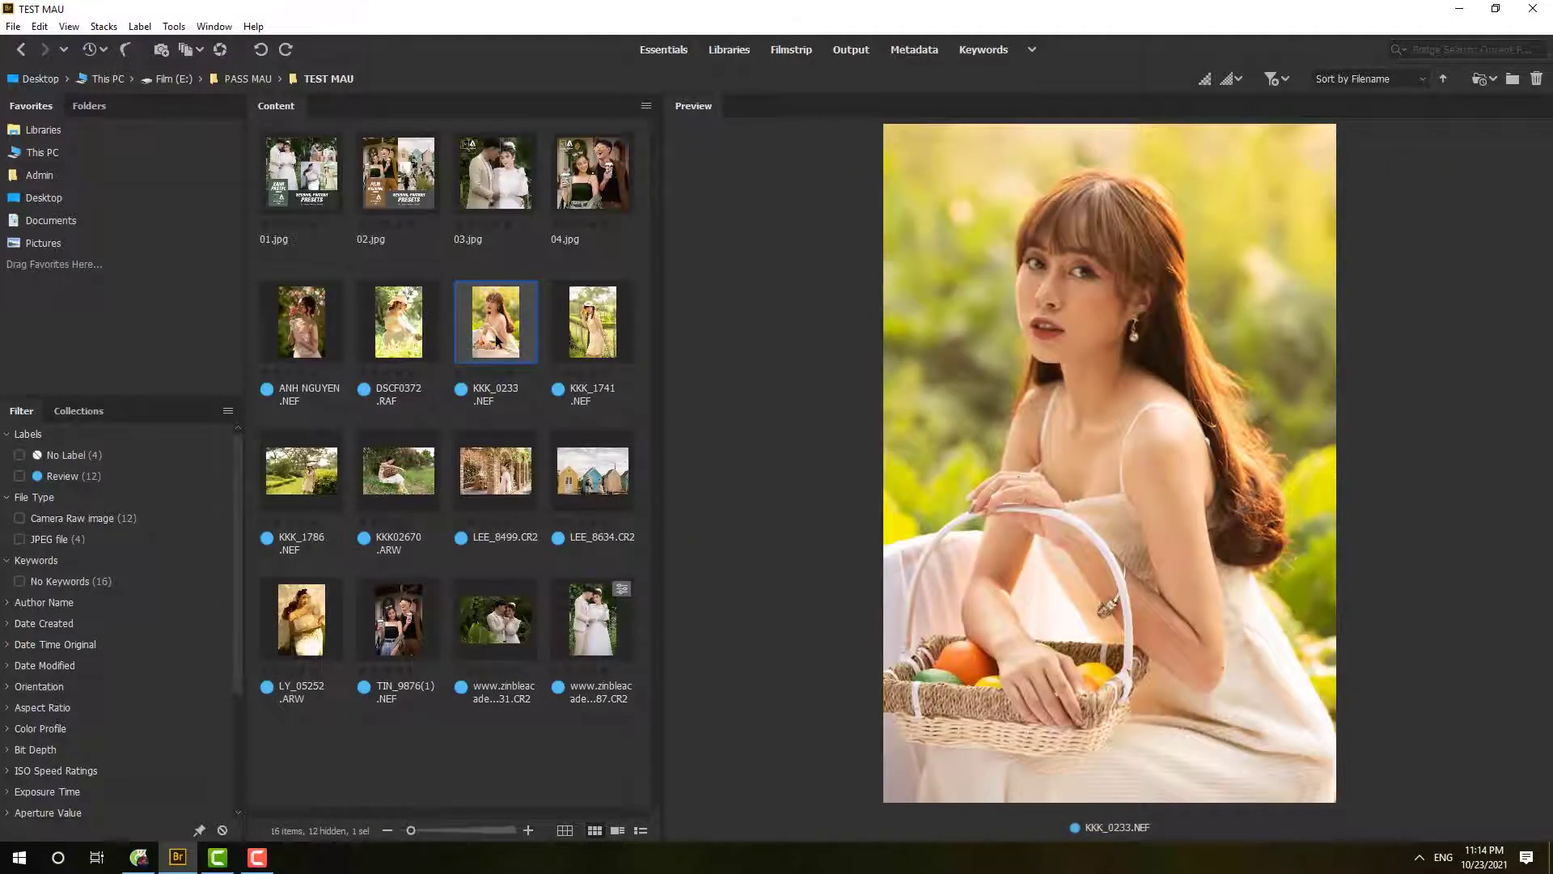
left_click(588, 341)
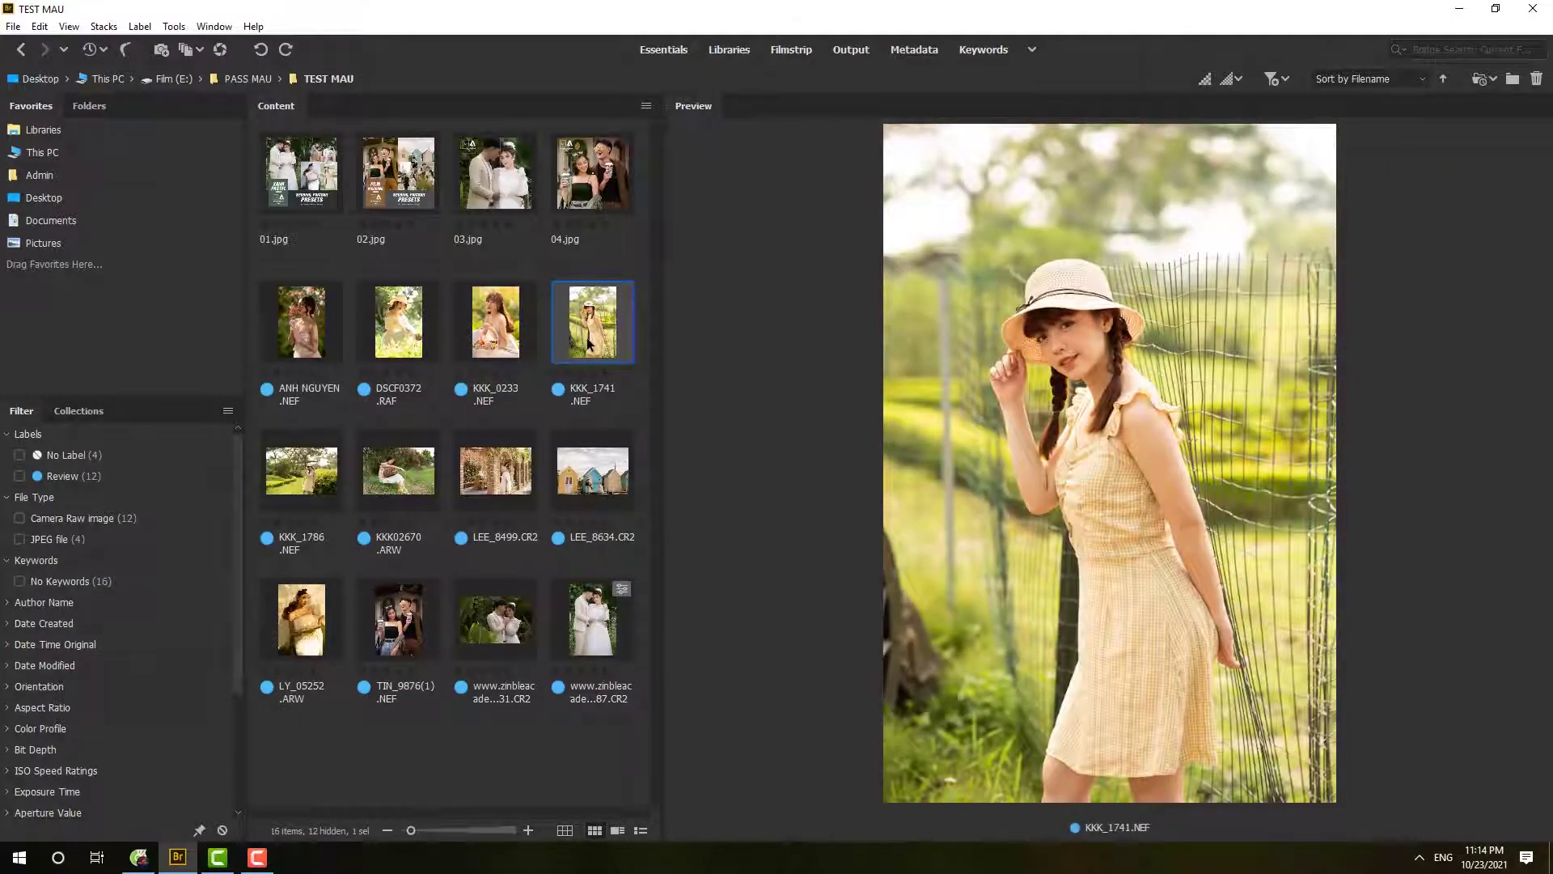
Open KKK_1741 in Camera Raw and load the XPastel Studio.xmp preset
right_click(591, 340)
left_click(668, 384)
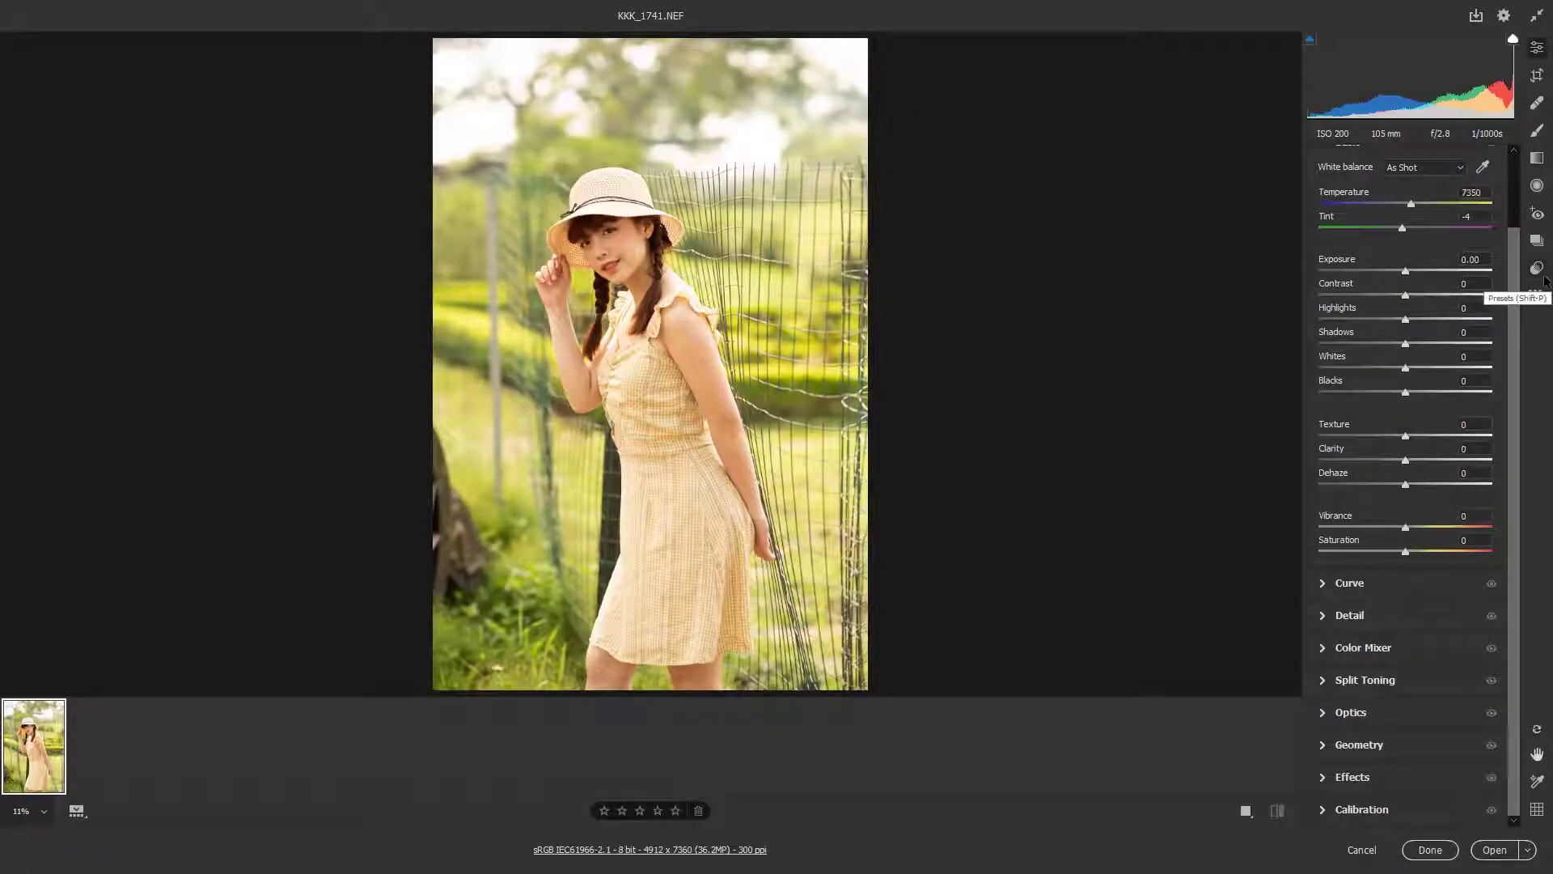
left_click(1537, 296)
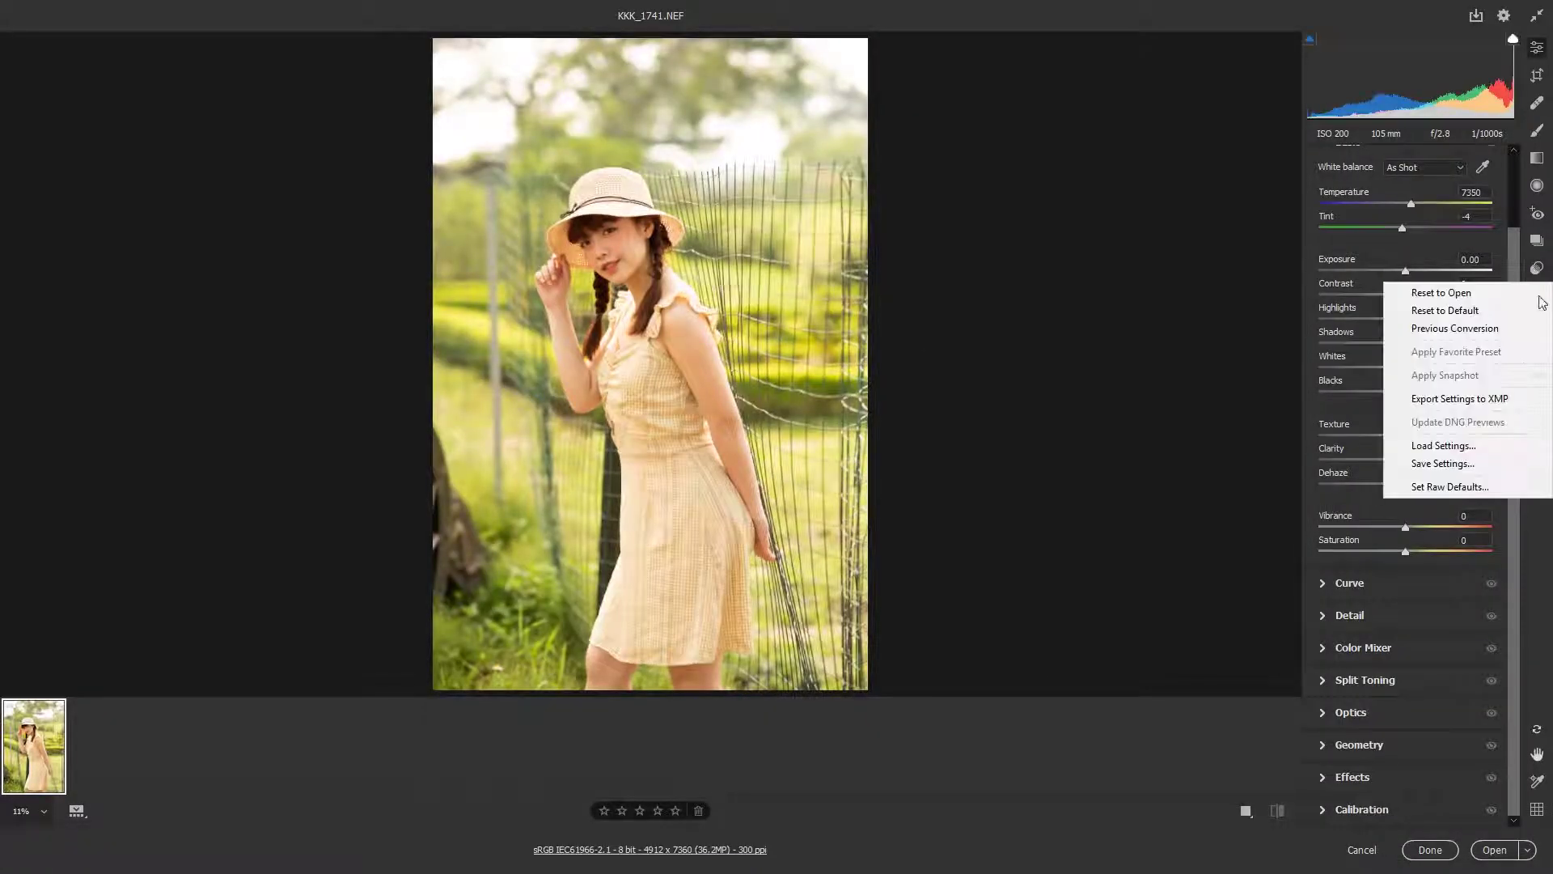
left_click(1456, 447)
scroll(275, 566, "down", 8)
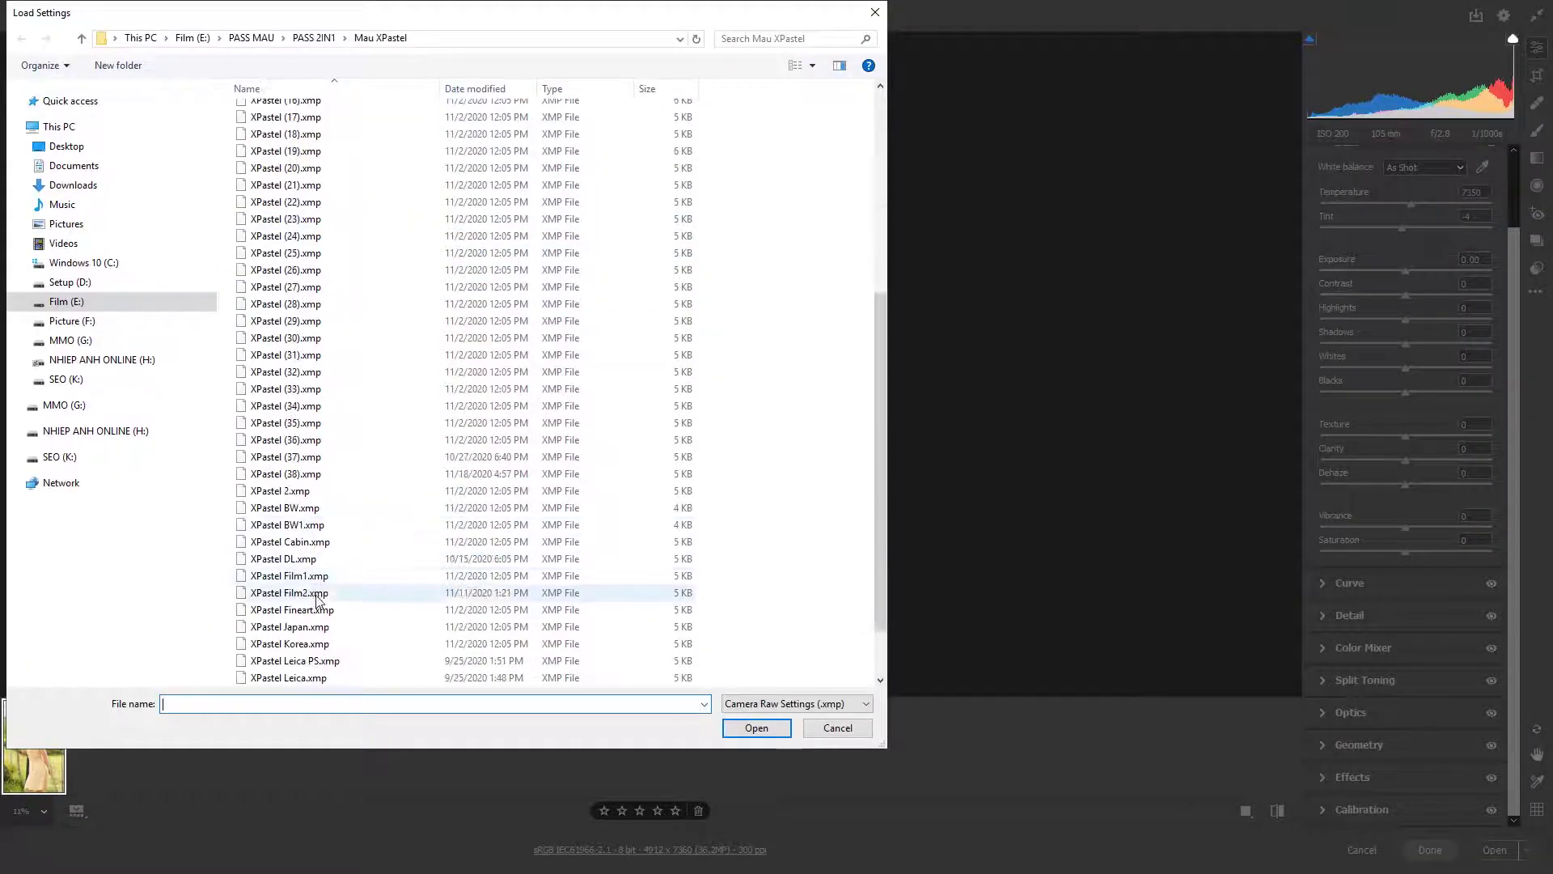
double_click(314, 660)
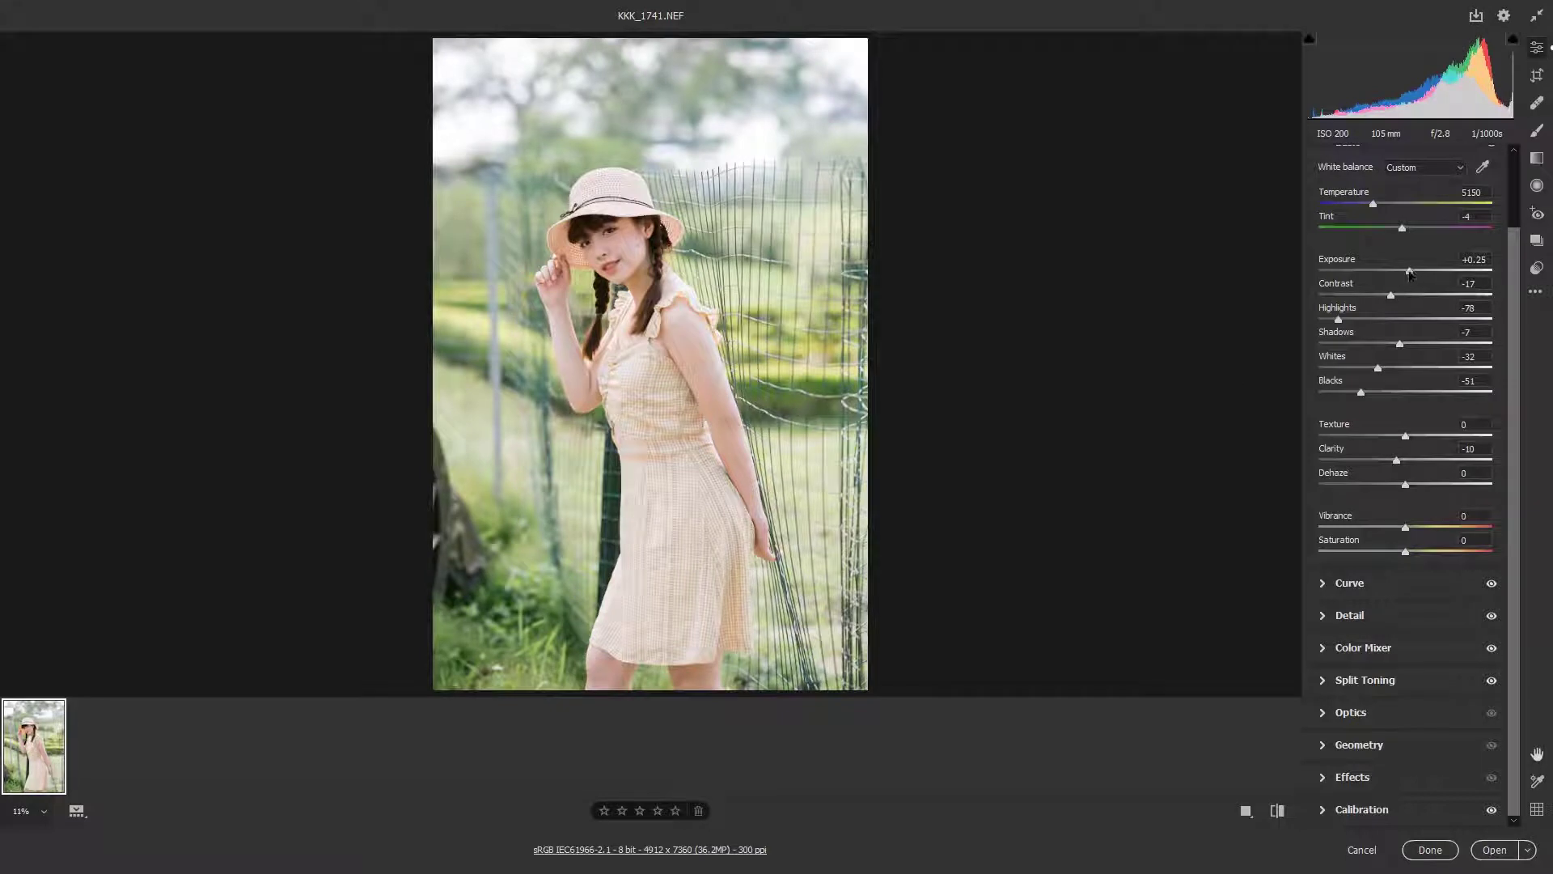
Set Exposure to +0.50 and Contrast to -2, then keep the edit with Done
left_click_drag(1409, 270, 1413, 276)
left_click(1403, 296)
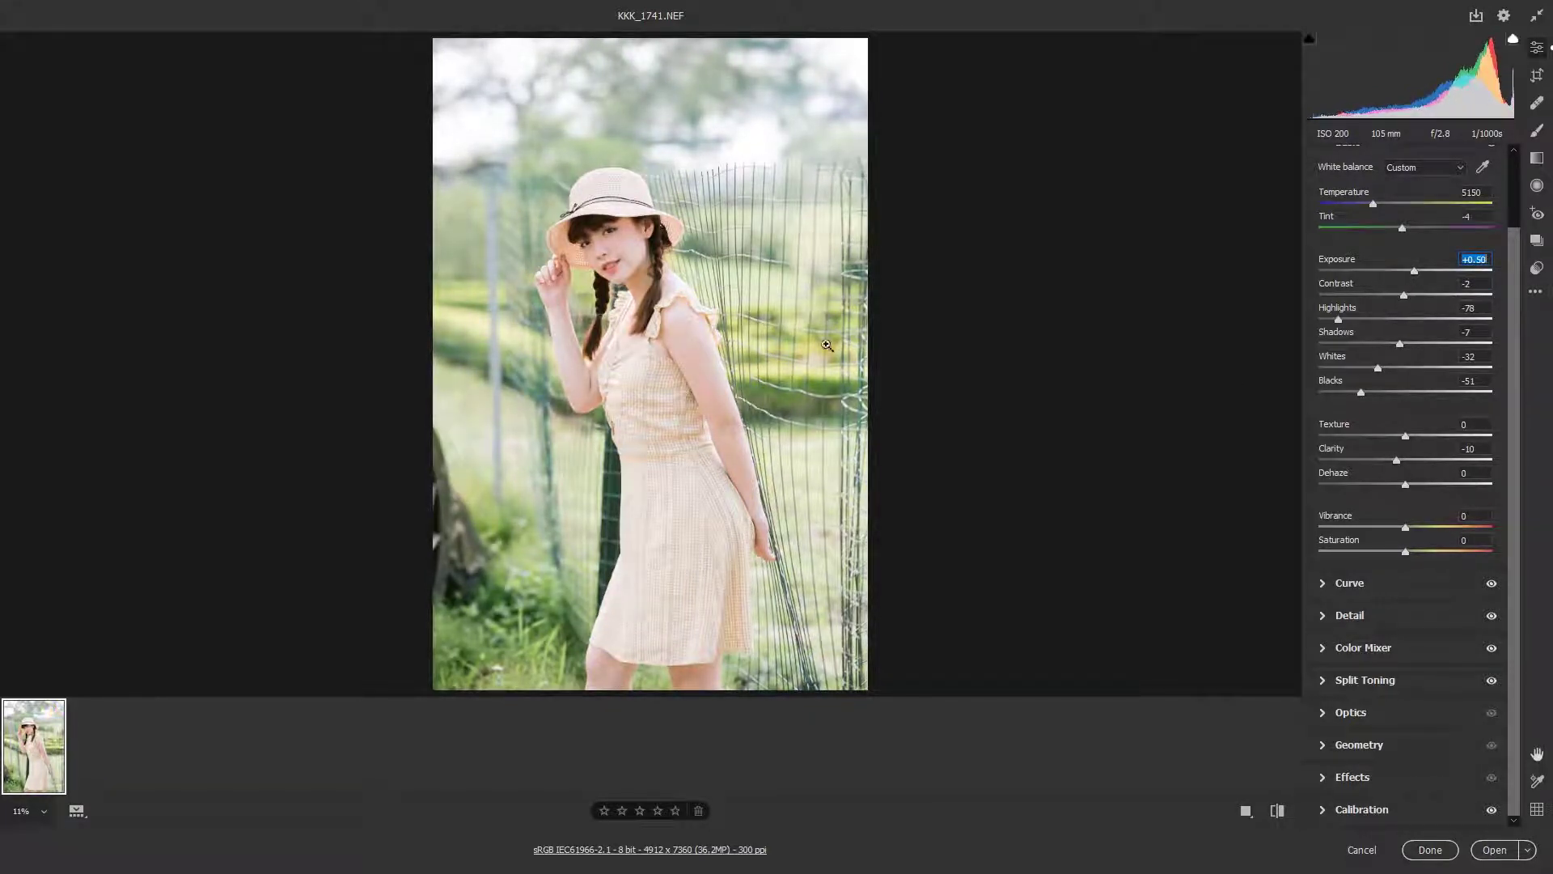
scroll(670, 310, "up", 3)
scroll(712, 332, "down", 1)
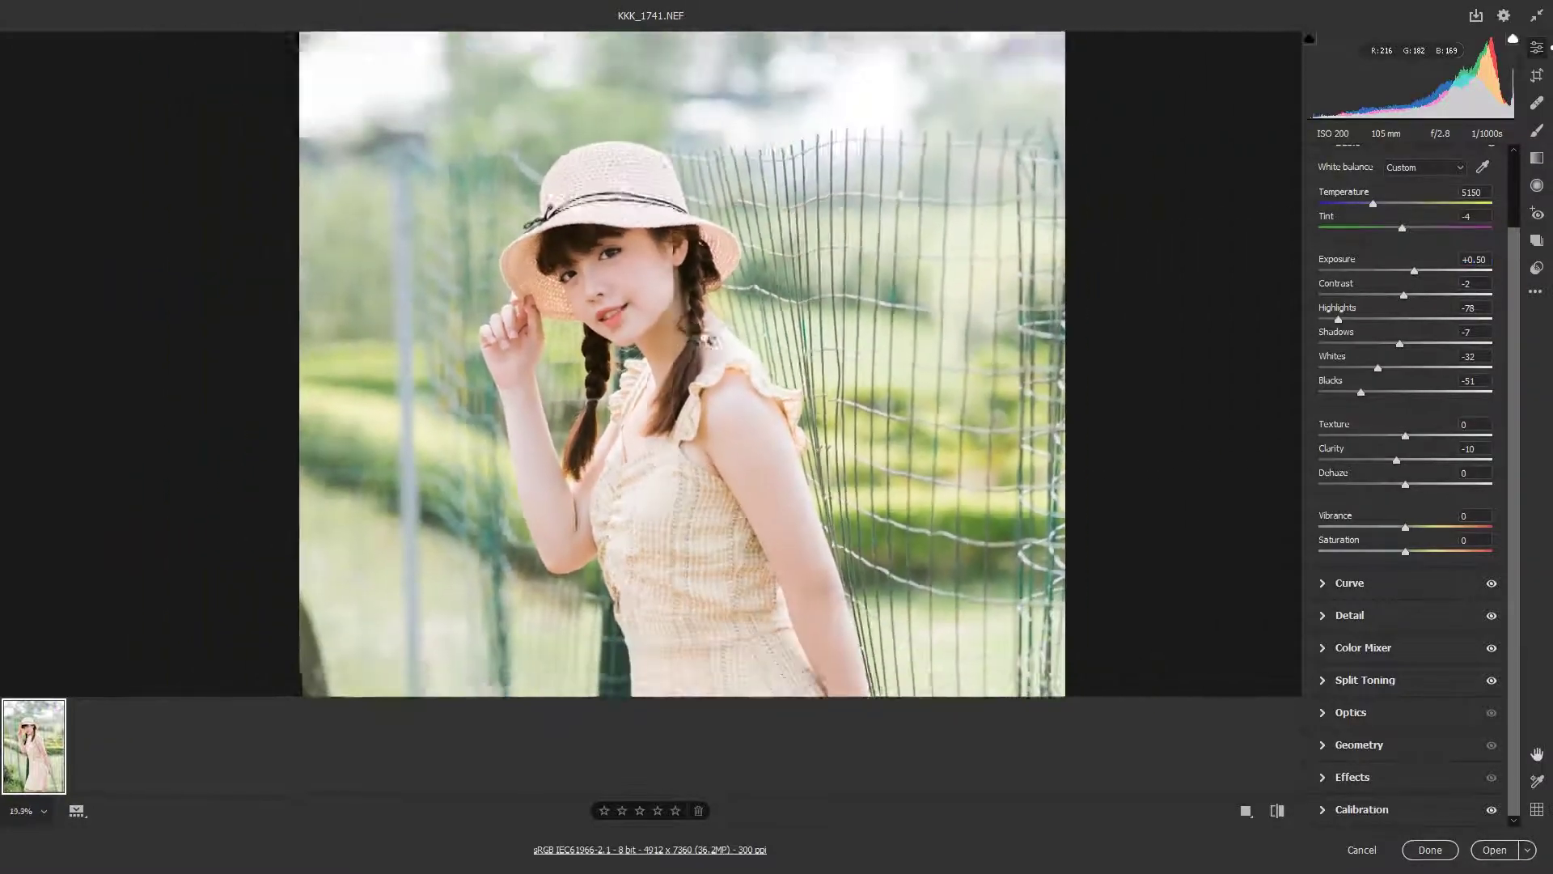
scroll(760, 356, "up", 3)
scroll(788, 370, "down", 1)
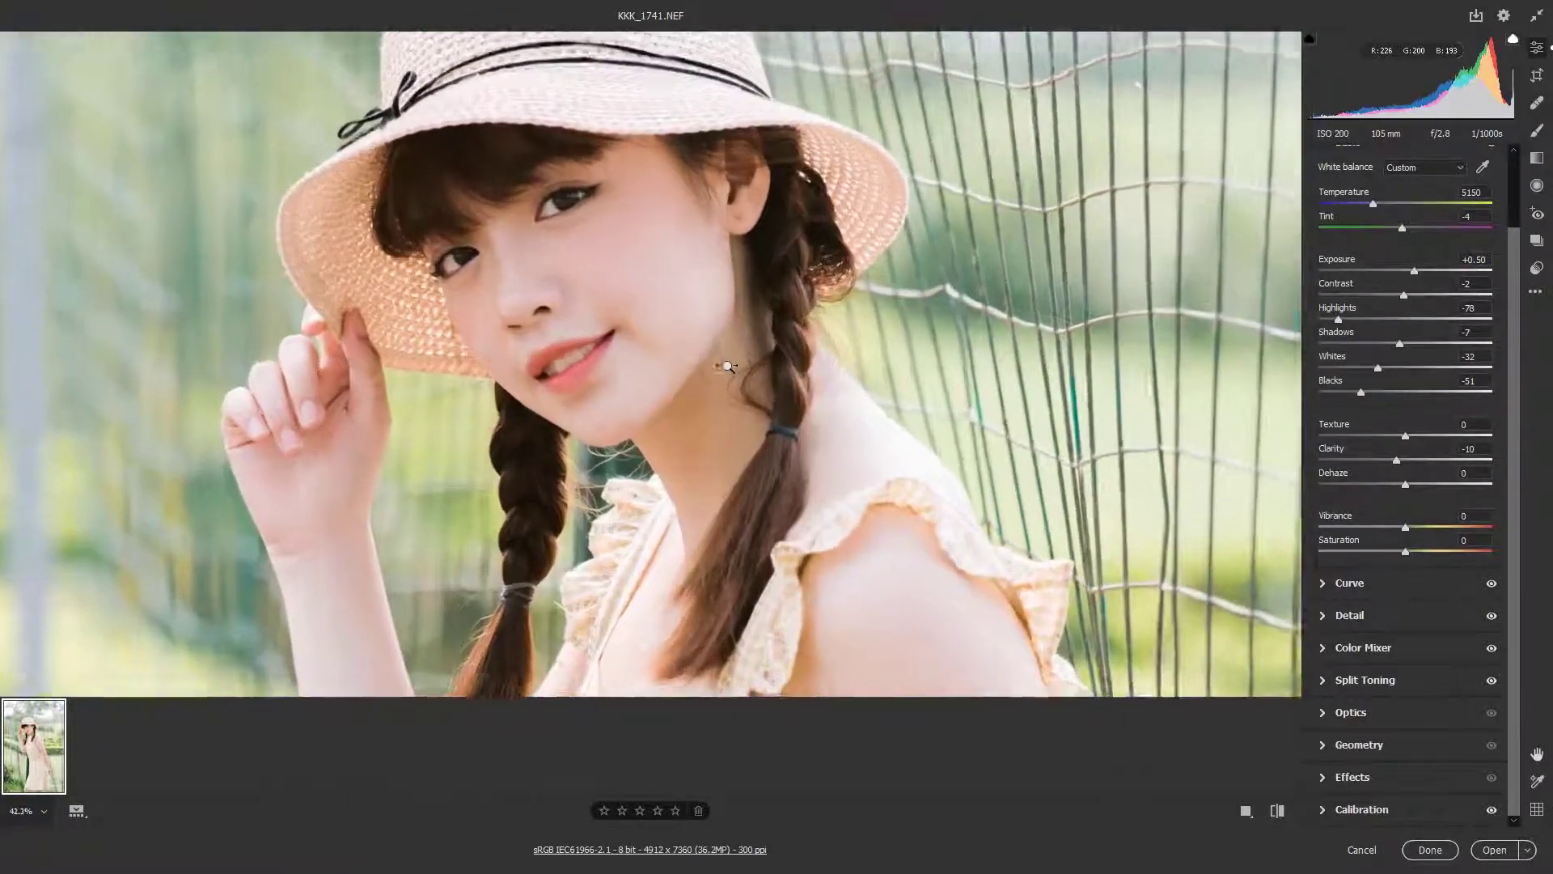
scroll(687, 324, "down", 2)
scroll(670, 289, "down", 2)
scroll(451, 492, "up", 1)
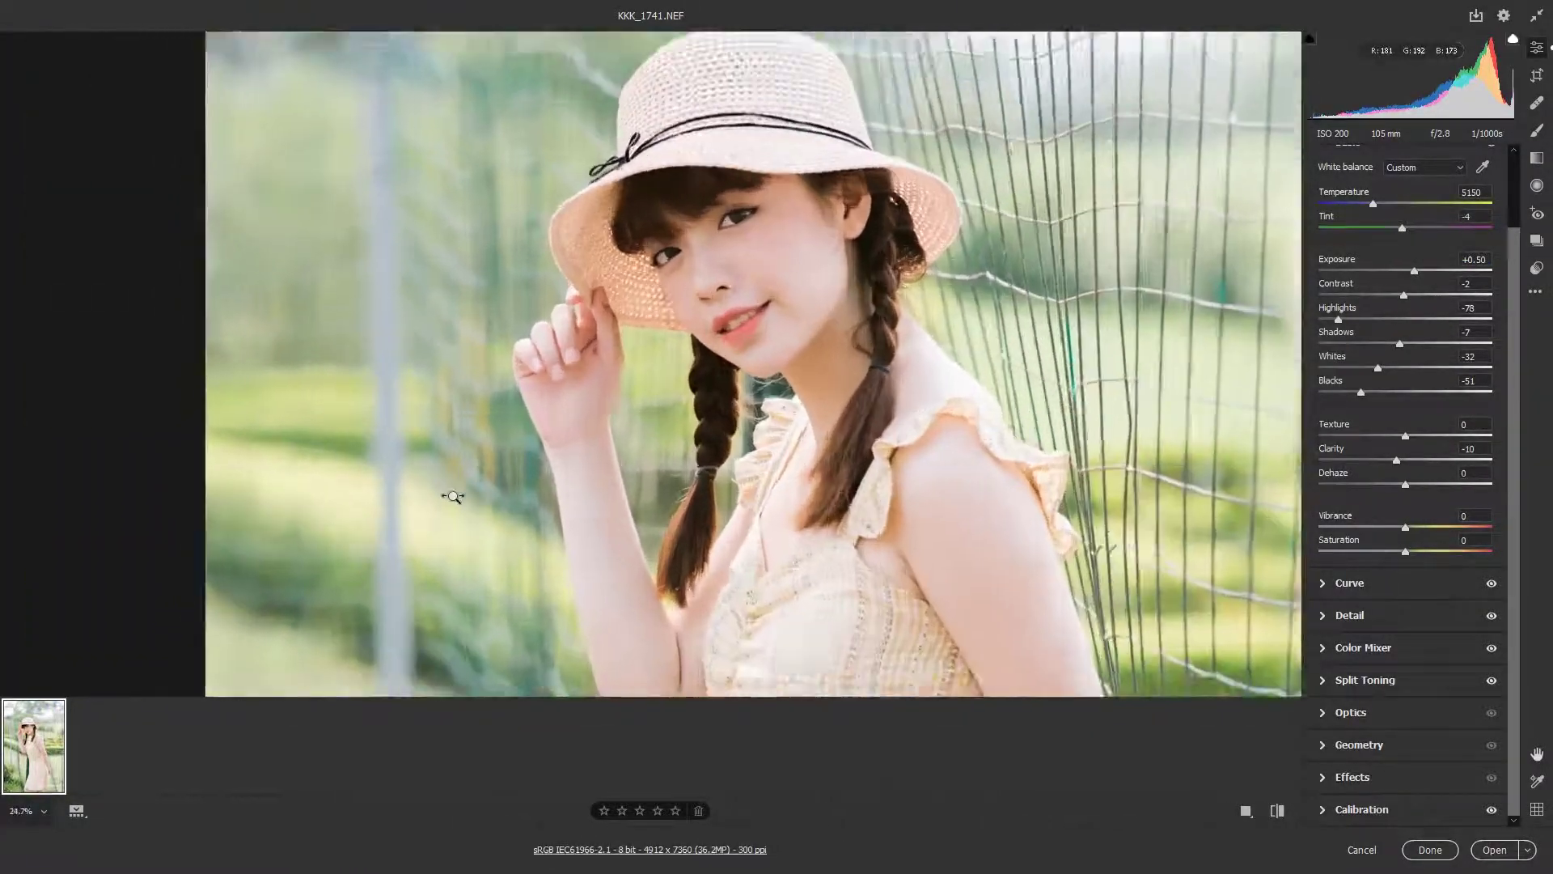
scroll(406, 455, "down", 1)
scroll(932, 334, "down", 1)
scroll(934, 324, "down", 1)
scroll(928, 437, "up", 1)
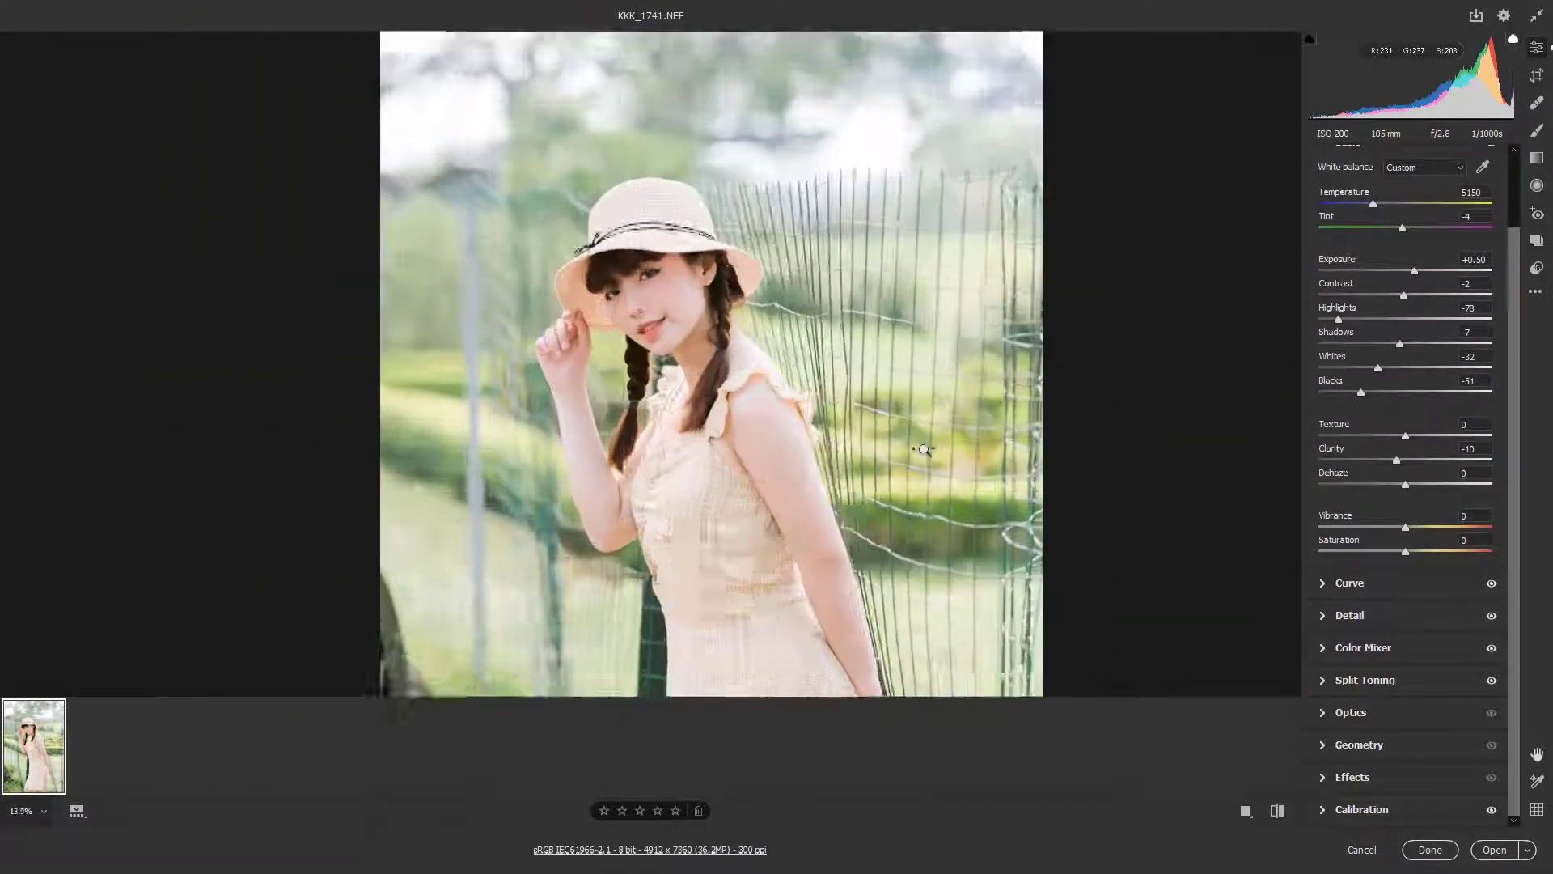
scroll(890, 428, "up", 1)
scroll(809, 405, "up", 1)
scroll(798, 398, "down", 1)
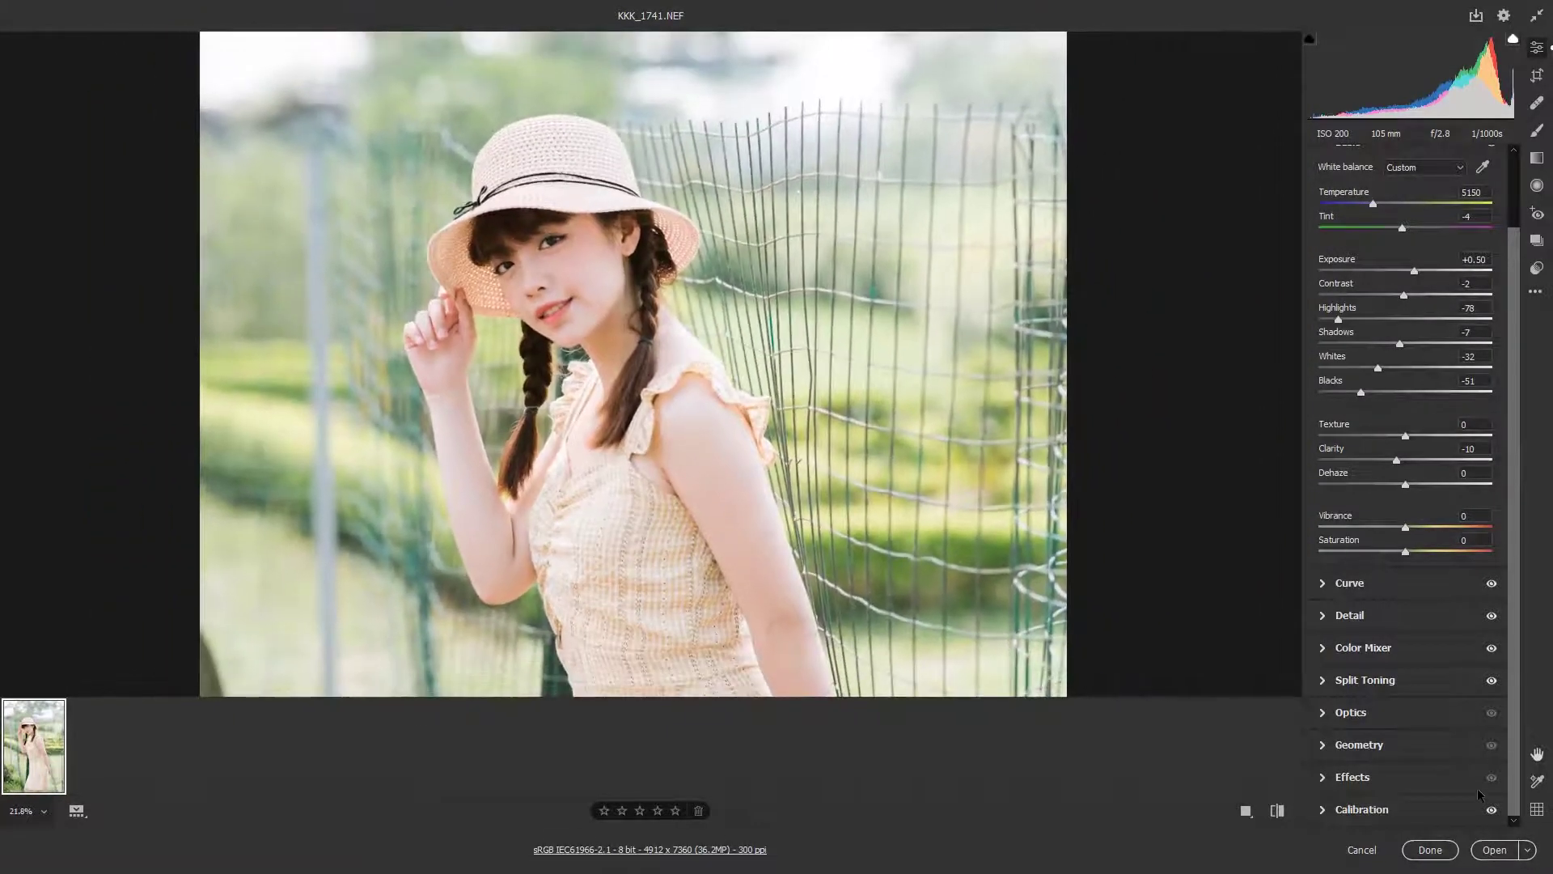
left_click(1452, 849)
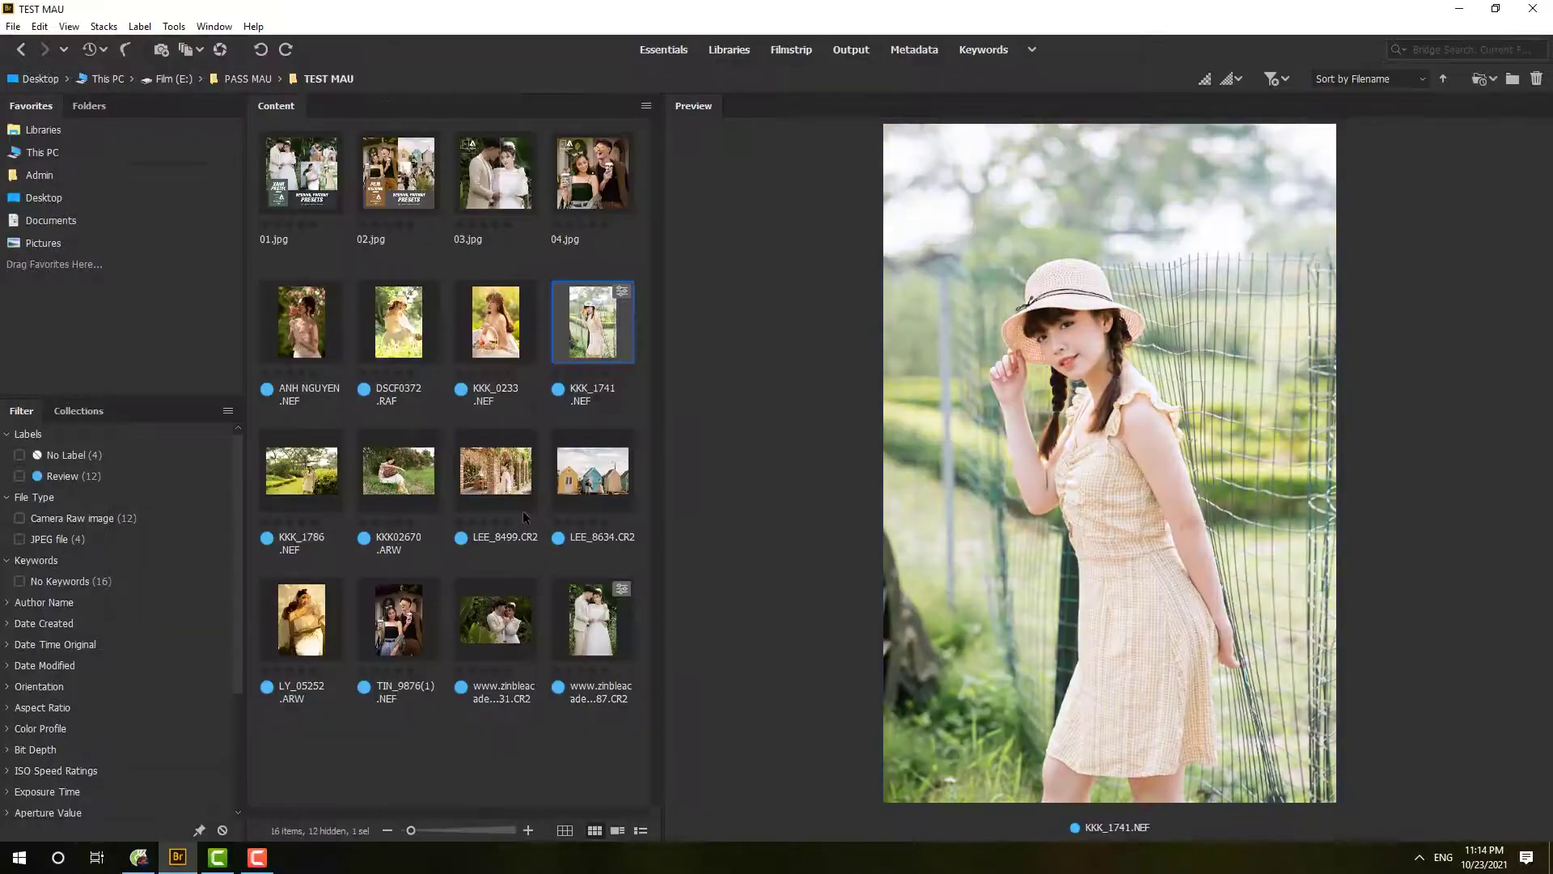
Preview KKK02670 and the edited KKK_1741, then open LEE_8499.CR2 in Camera Raw
left_click(414, 477)
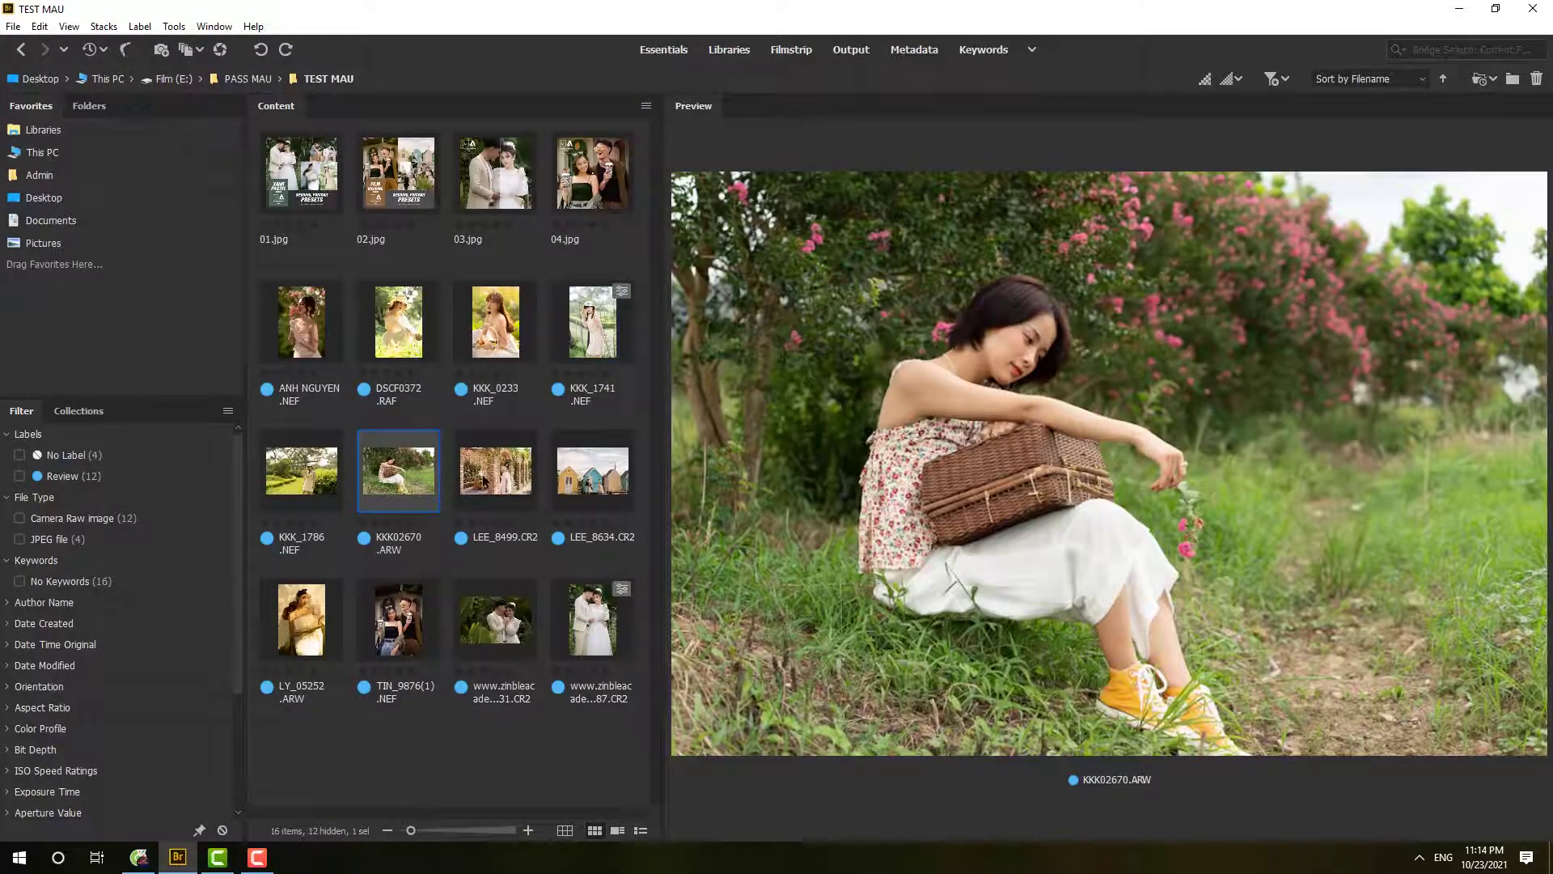
left_click(483, 480)
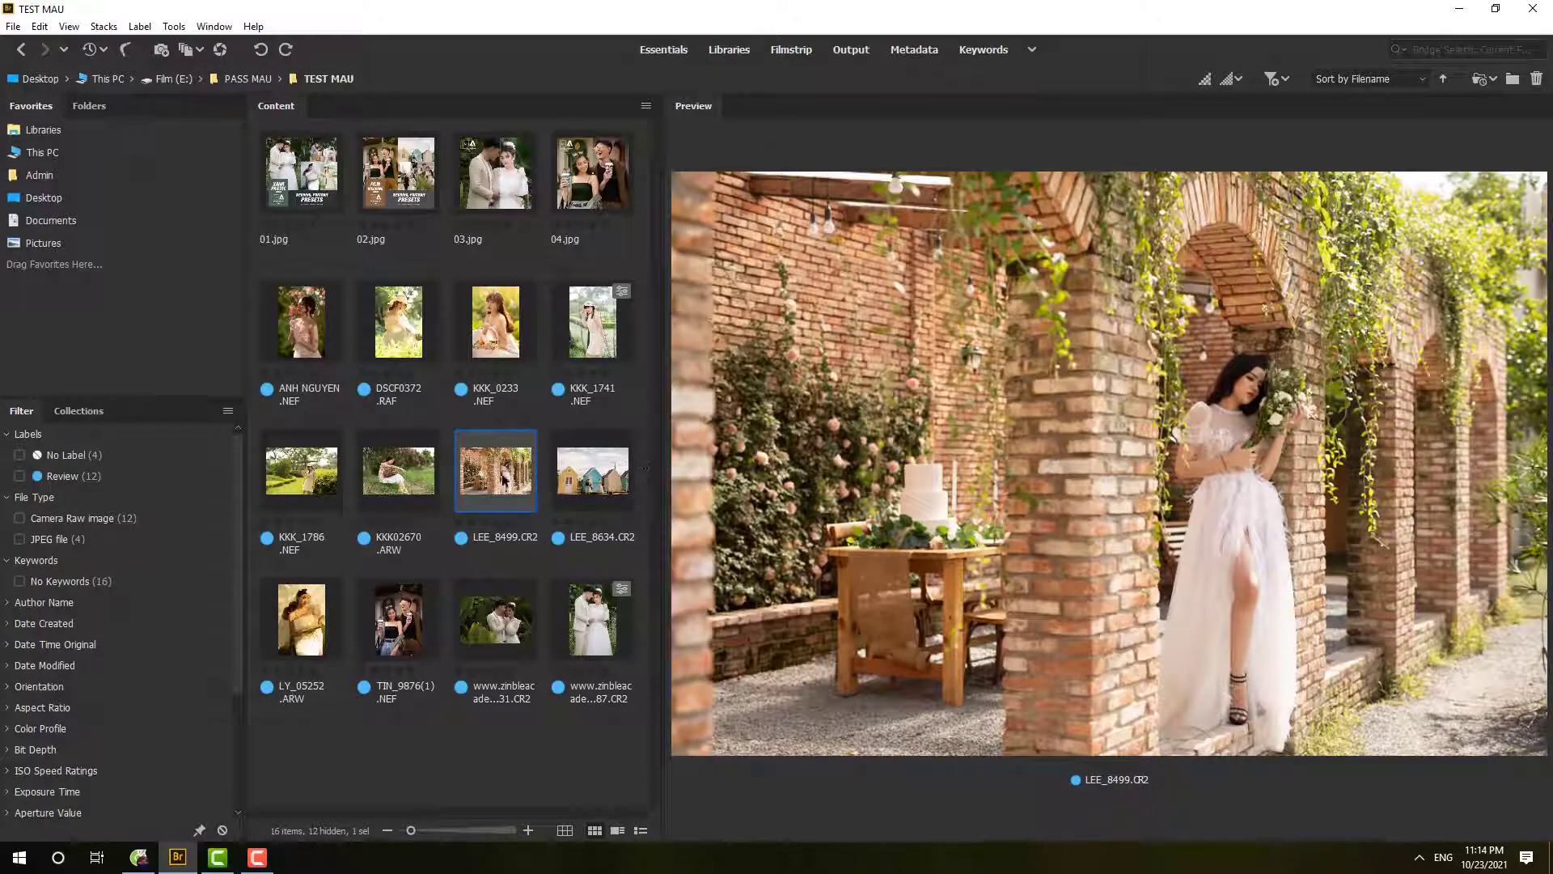
left_click(496, 522)
right_click(497, 477)
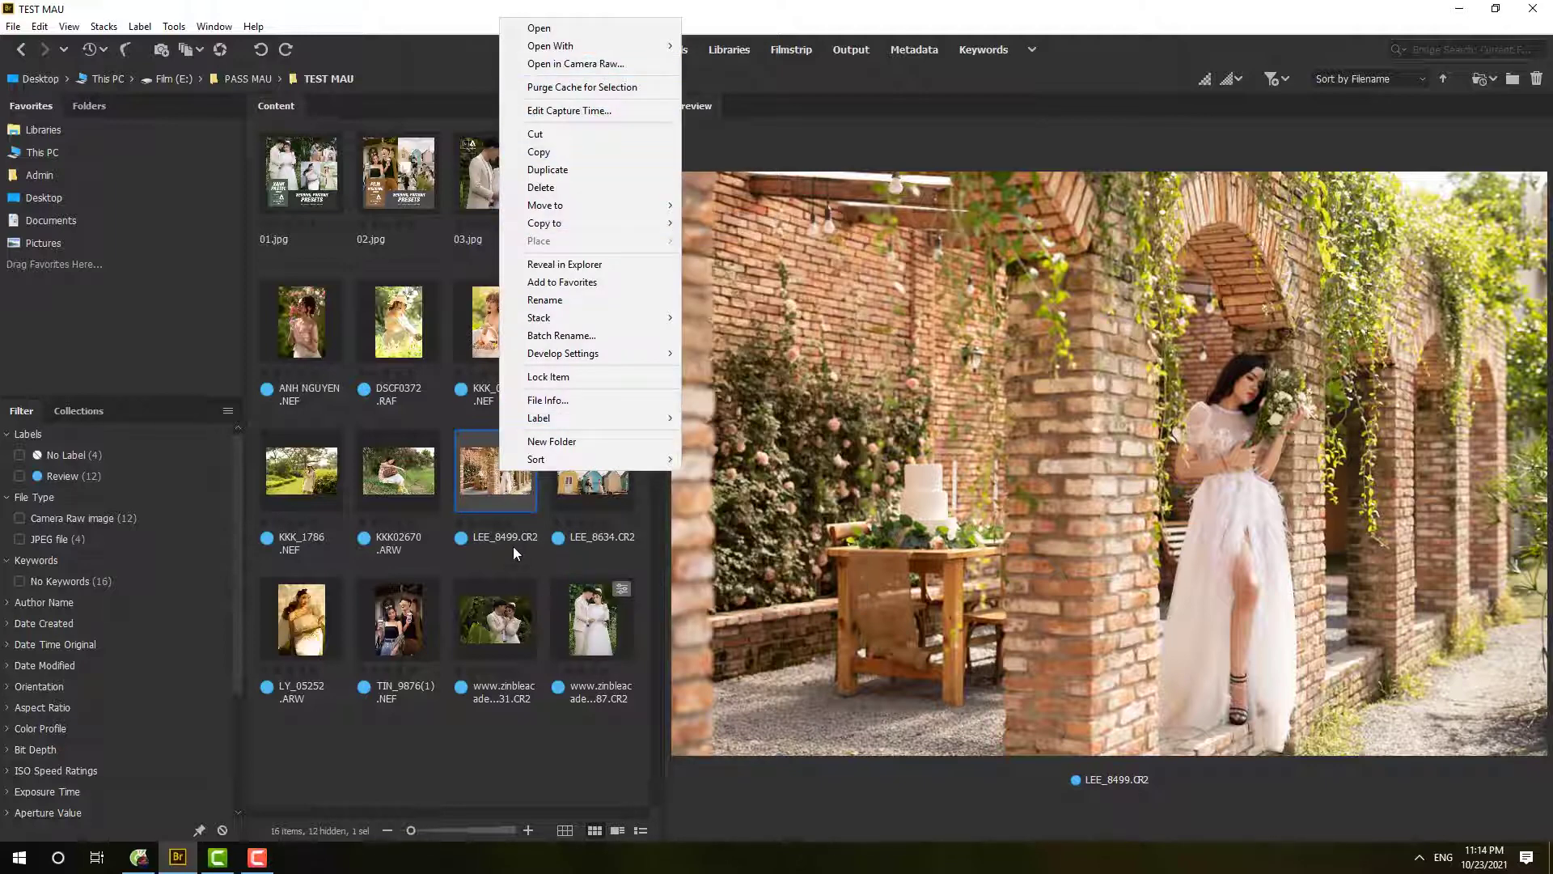
right_click(475, 481)
mouse_move(533, 207)
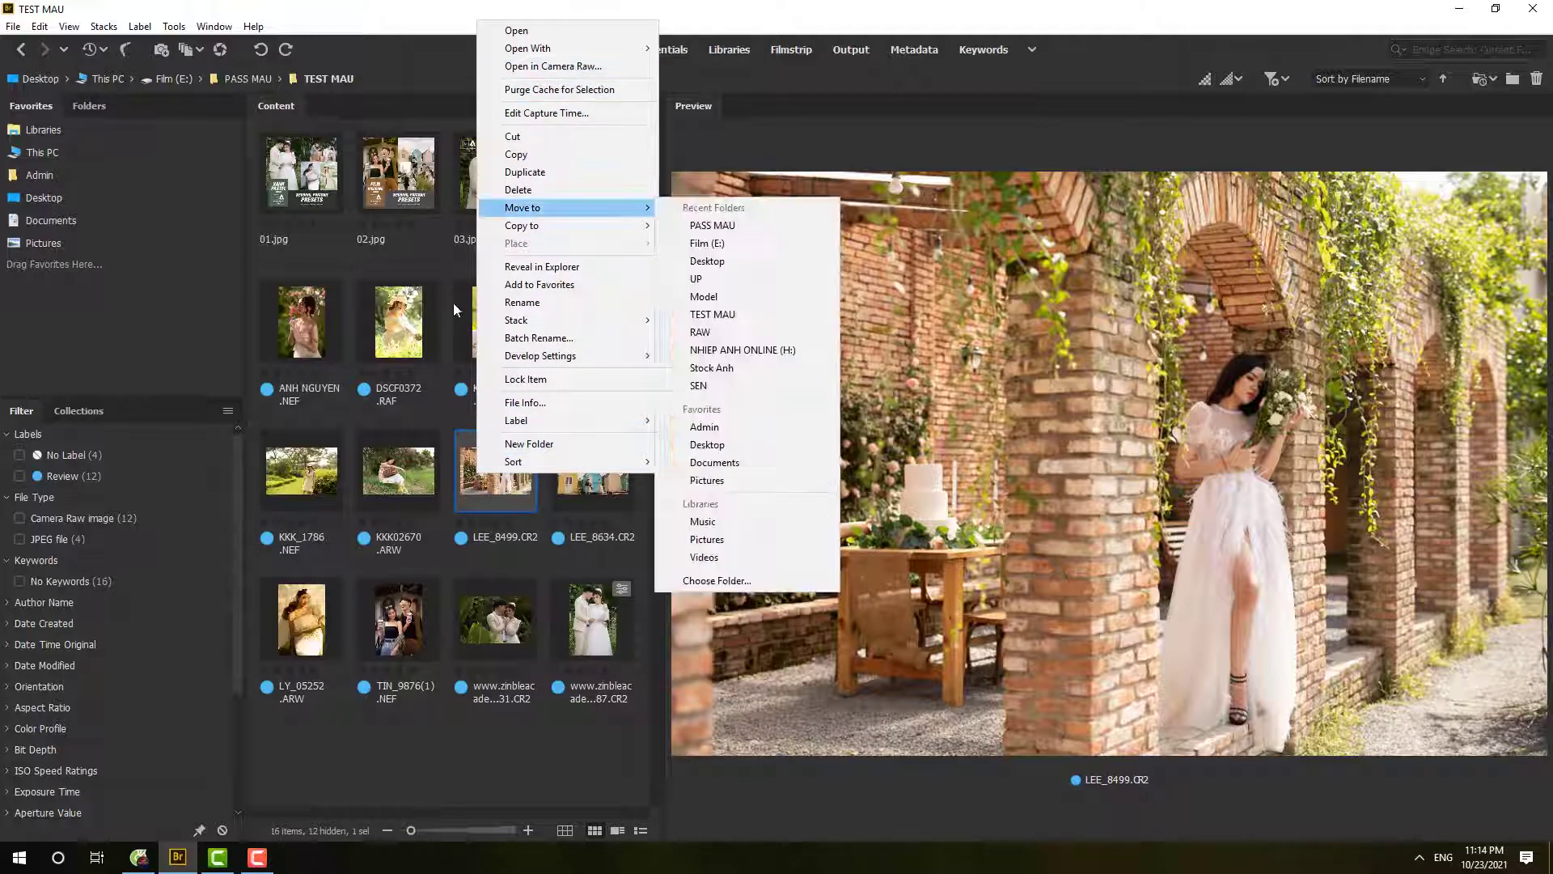
left_click(434, 319)
left_click(489, 320)
left_click(611, 329)
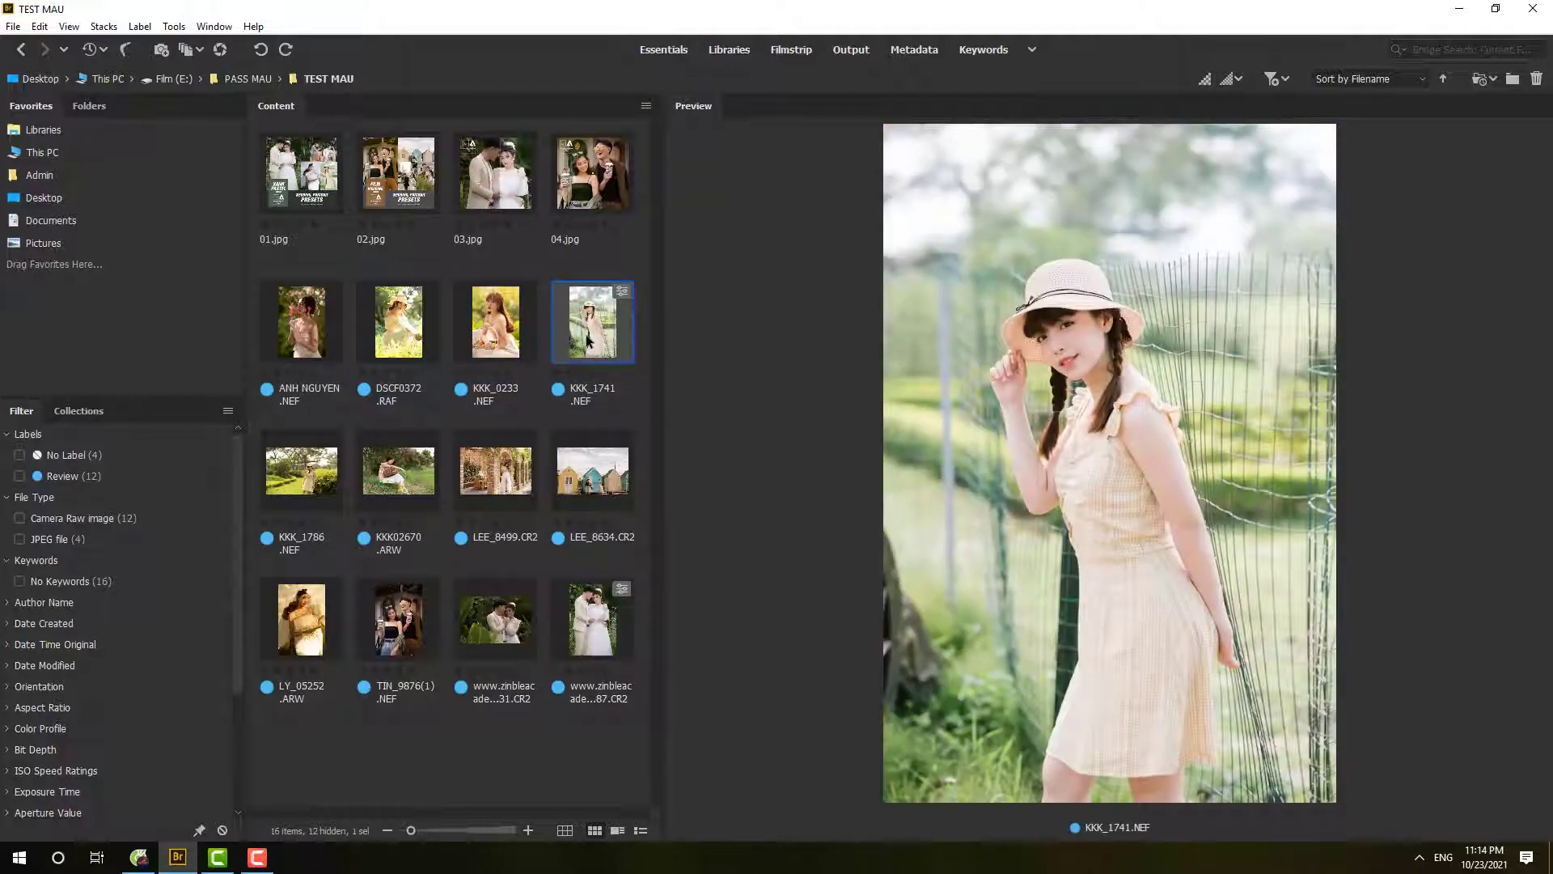
left_click(512, 469)
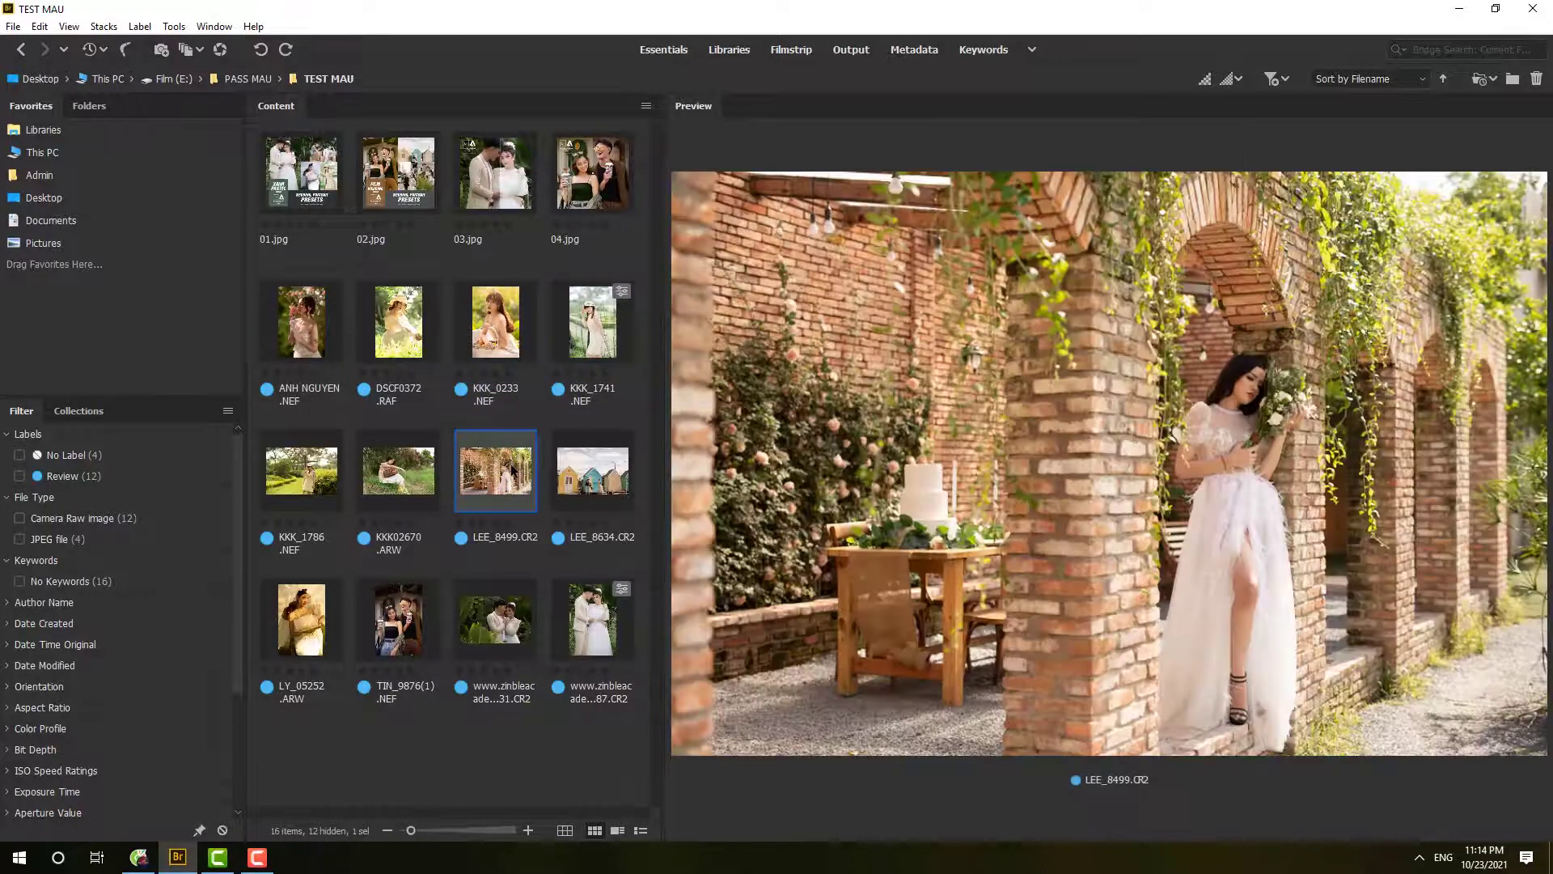
right_click(512, 468)
left_click(637, 60)
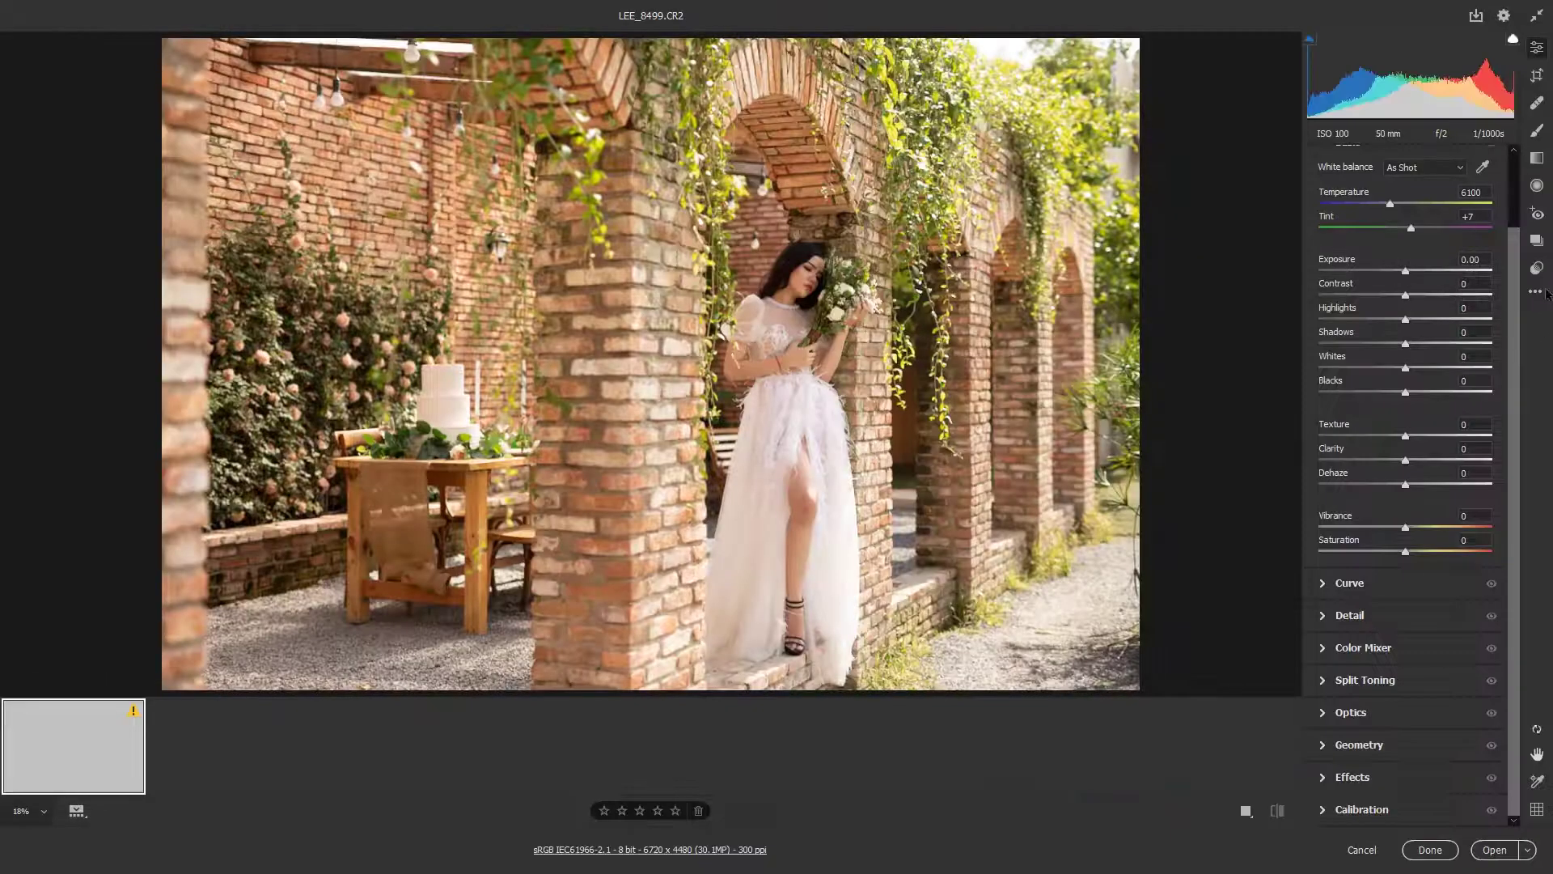
Load the XPastel Studio.xmp preset onto LEE_8499
left_click(1537, 296)
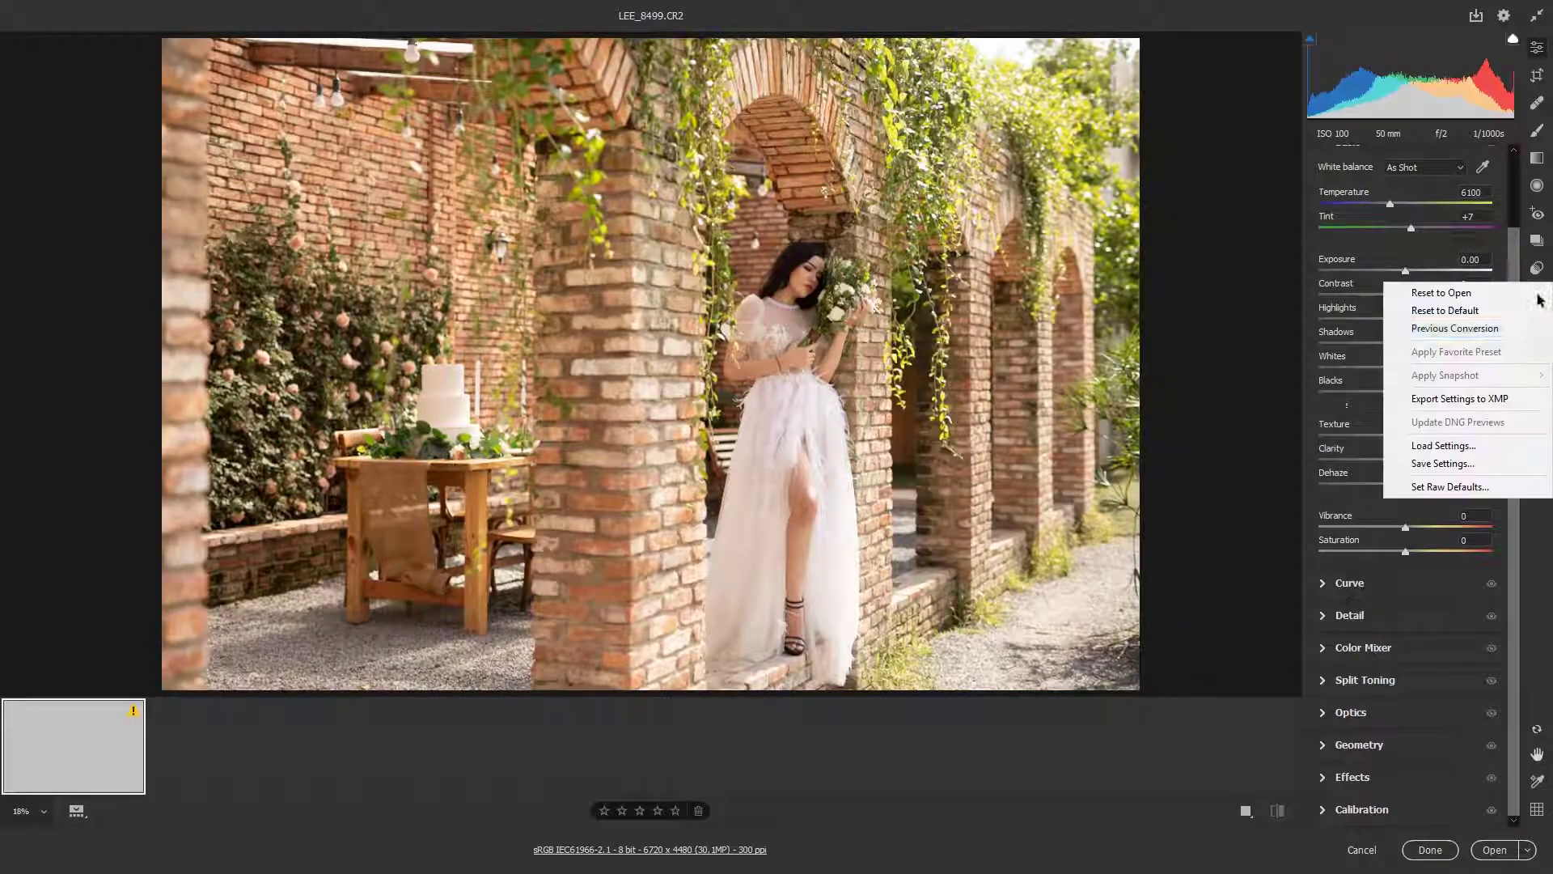
left_click(1443, 448)
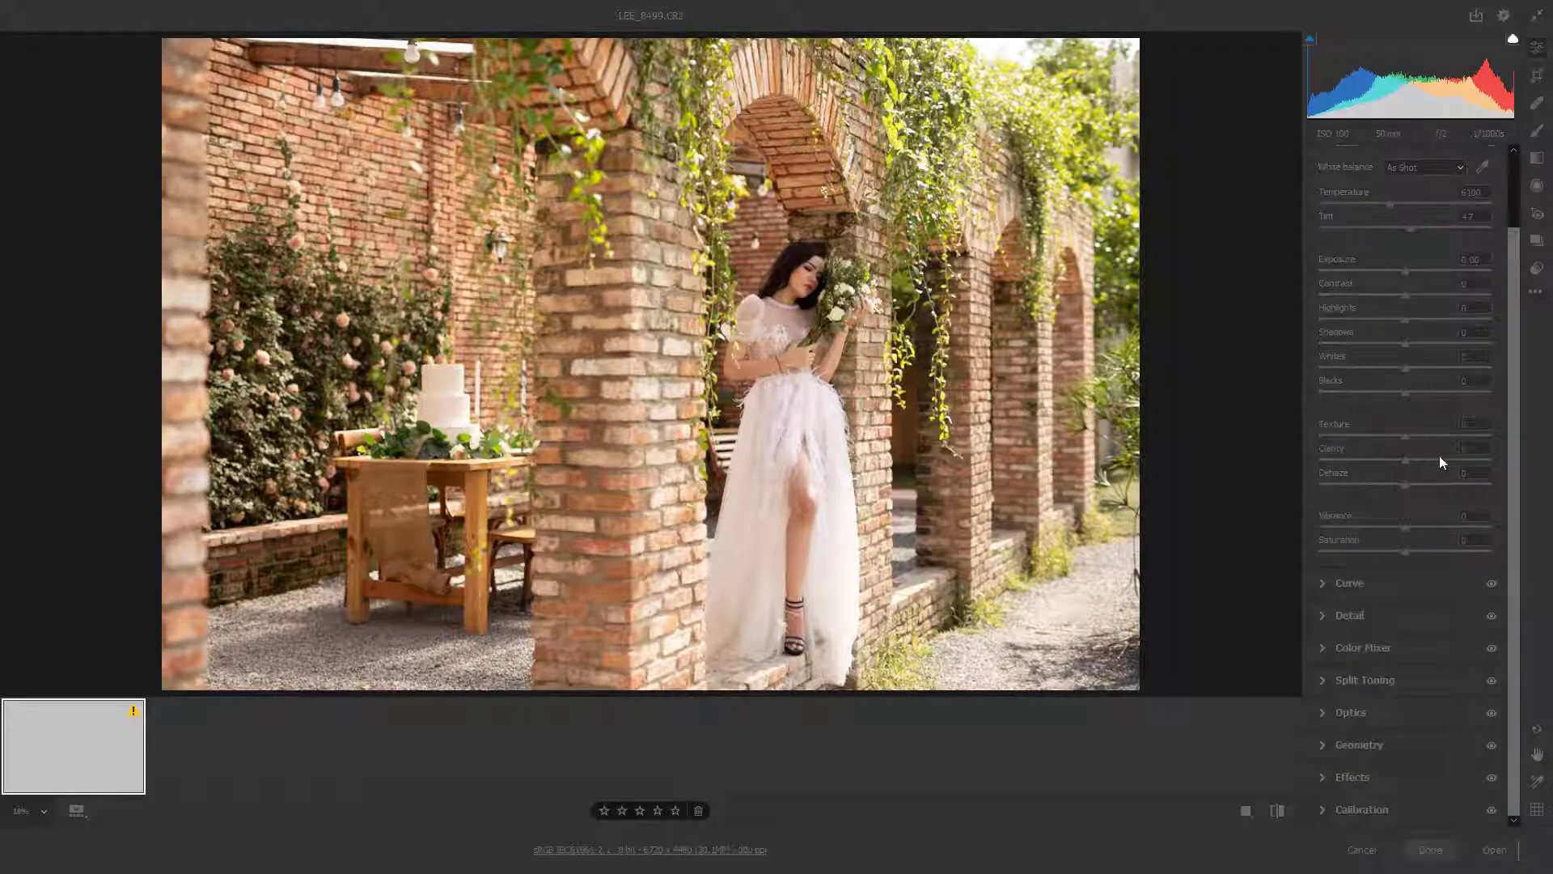
scroll(404, 518, "down", 7)
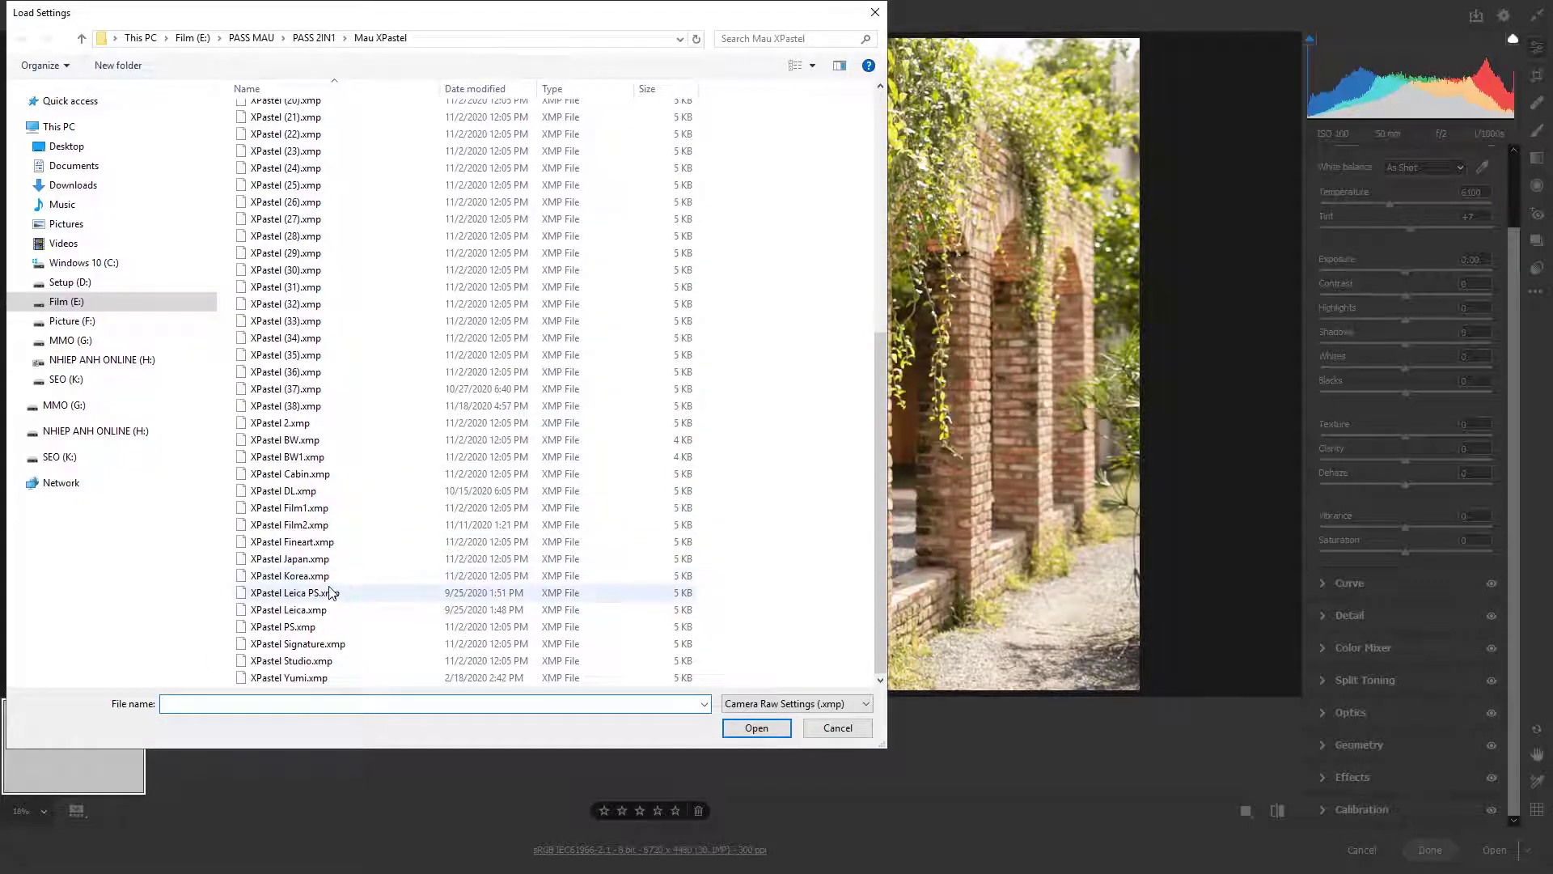
left_click(304, 670)
double_click(300, 662)
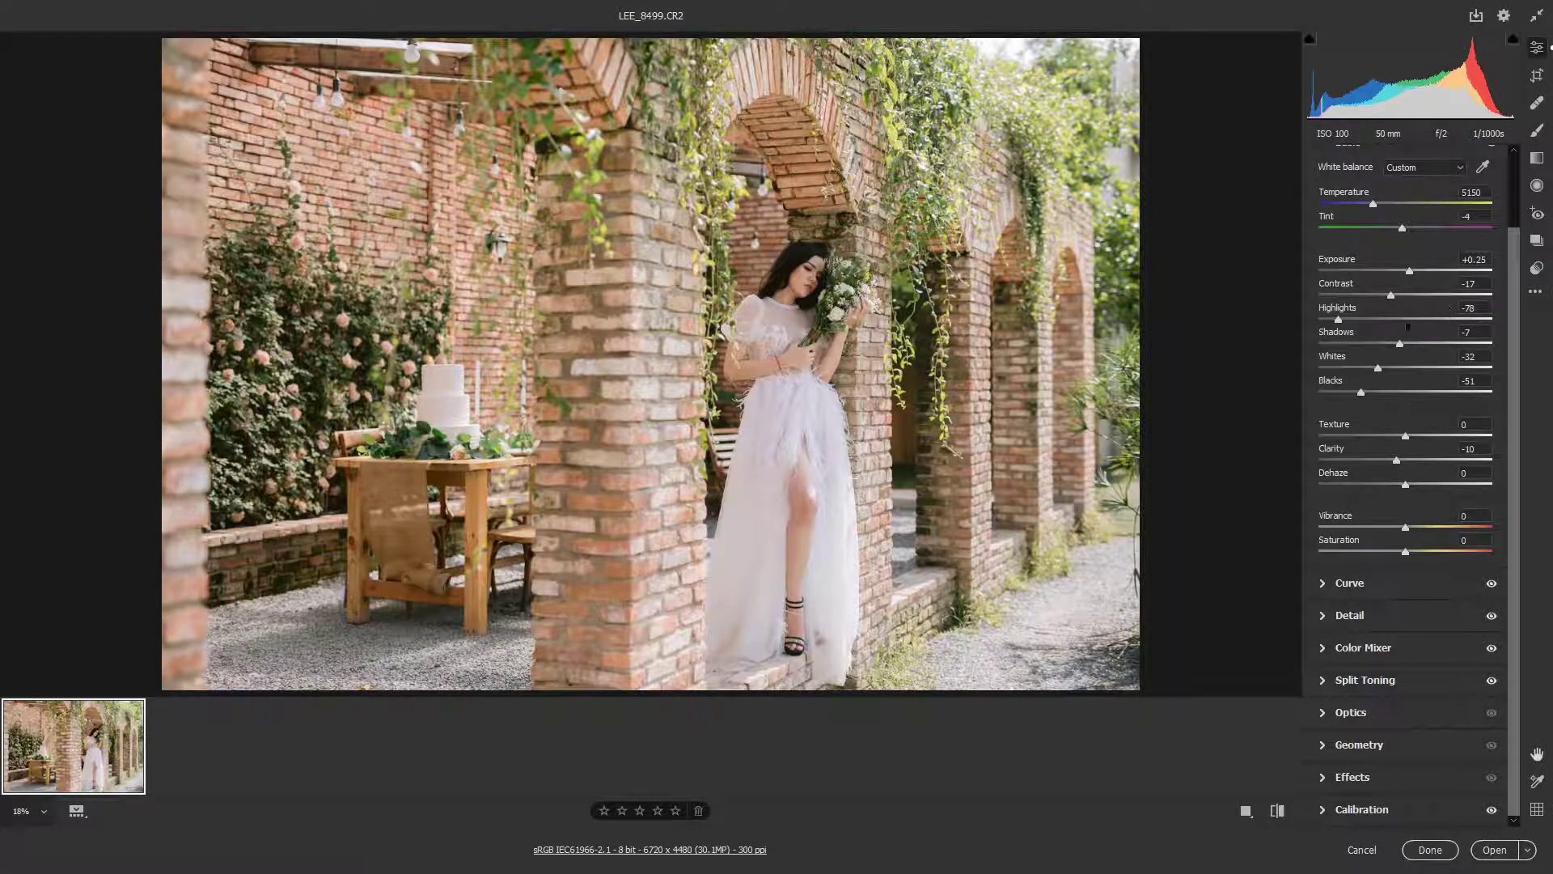
Set Whites -15, Exposure +0.50 and Tint +5, check the bouquet close-up, and finish
left_click(1391, 368)
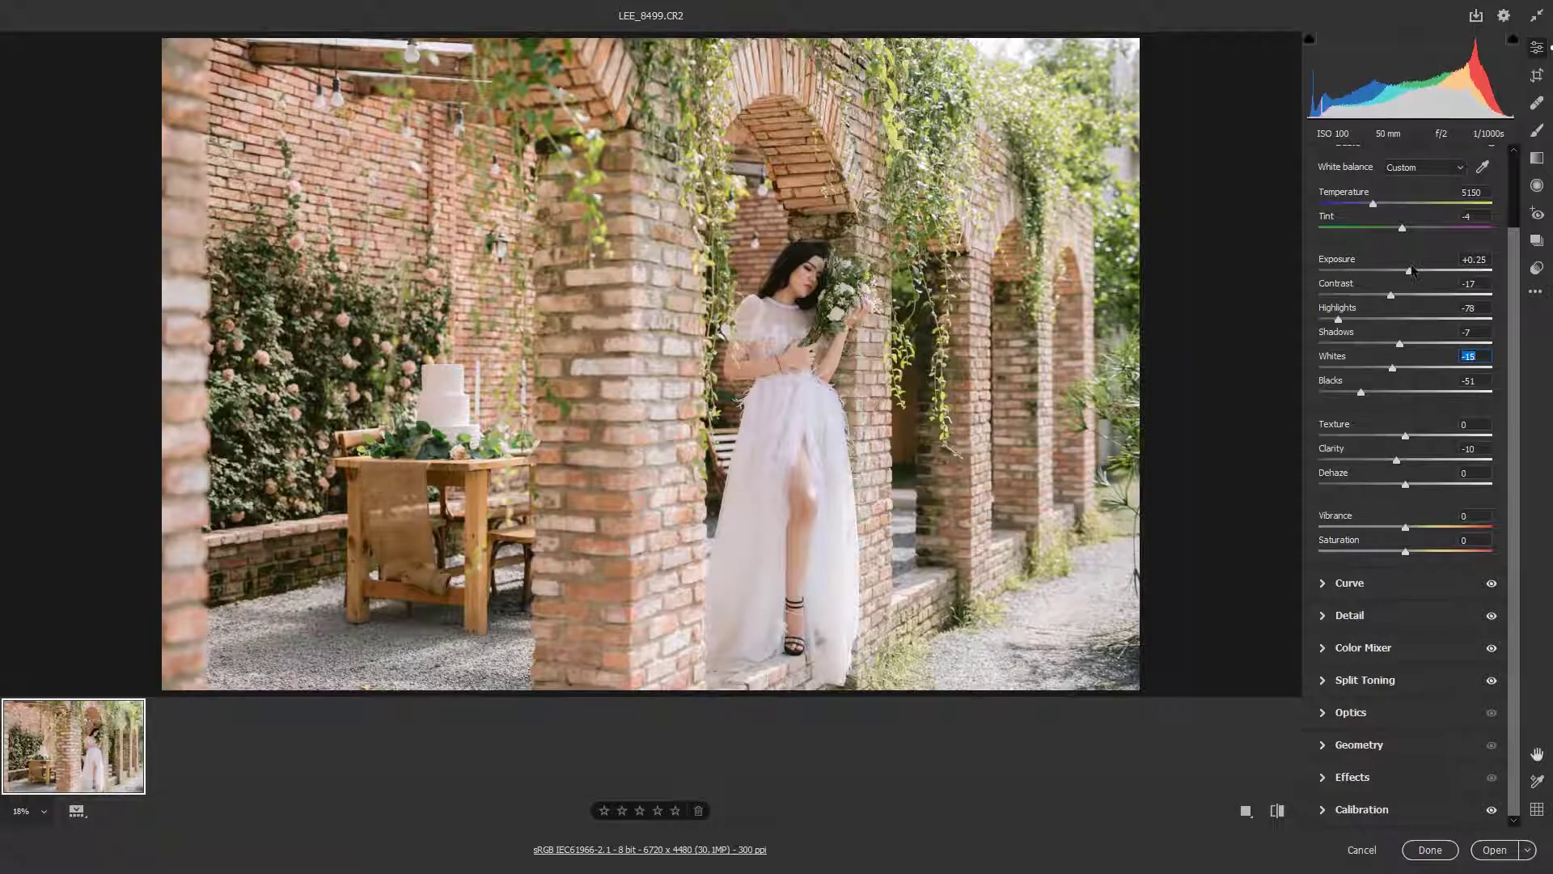
left_click(1414, 270)
left_click_drag(1414, 277, 1410, 230)
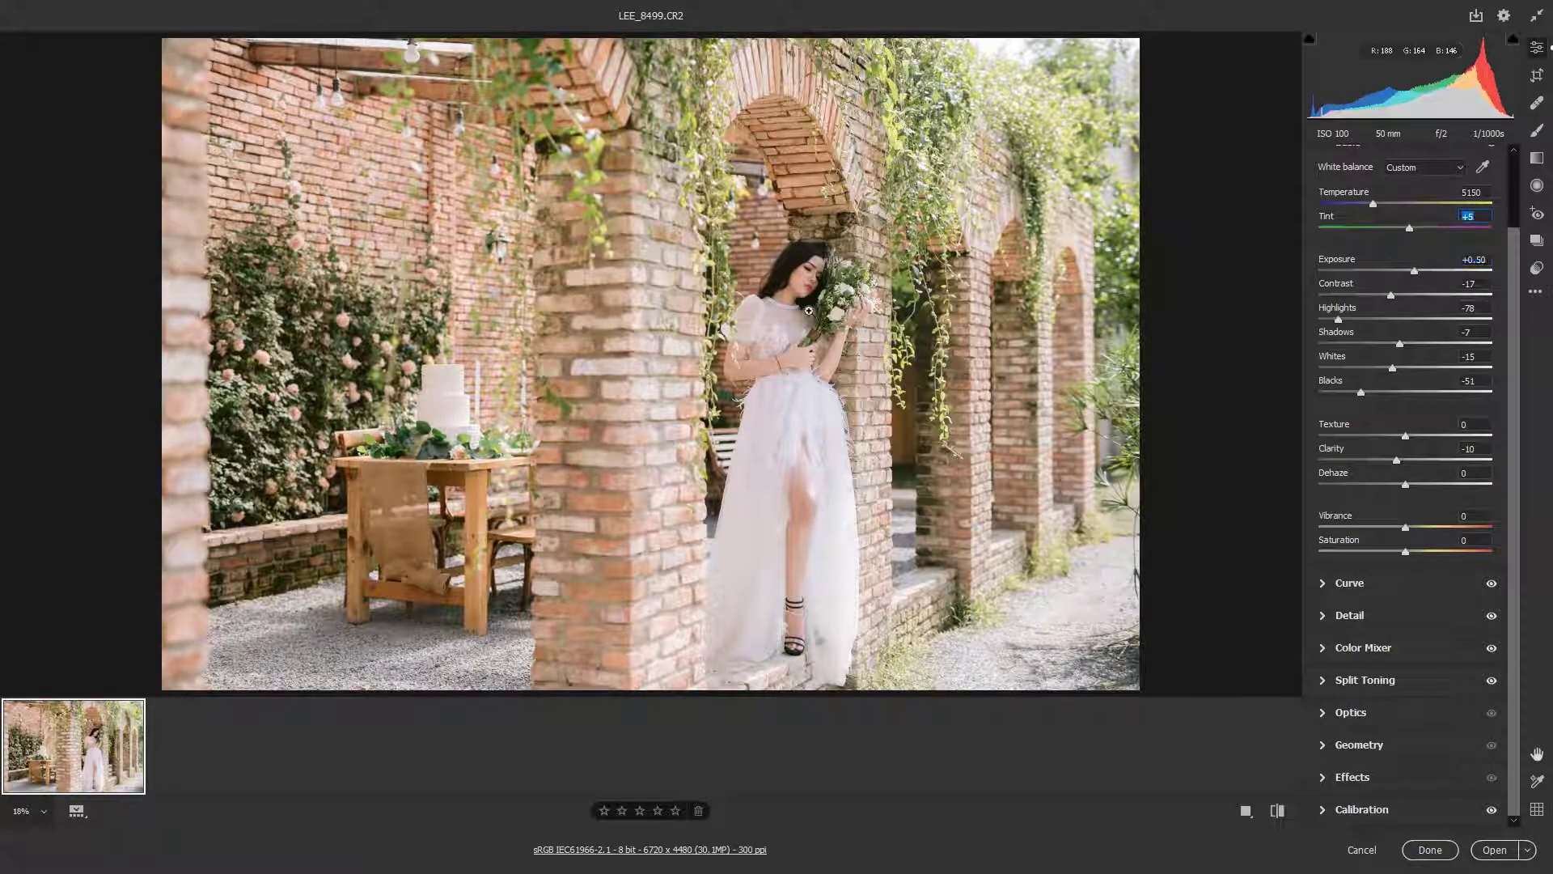
left_click(849, 305)
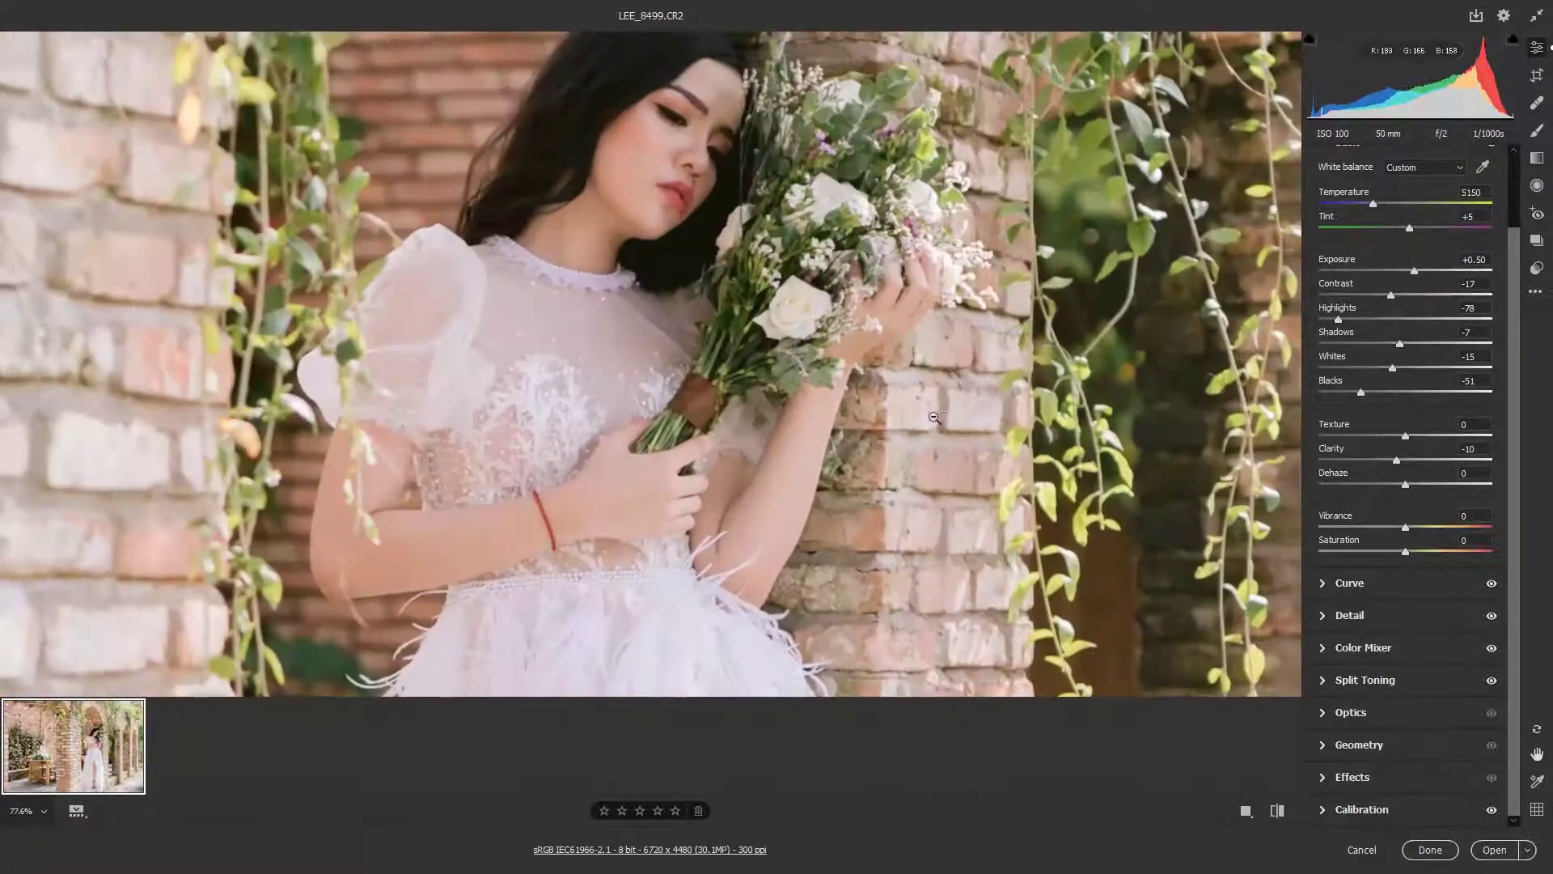
left_click(934, 417, "alt")
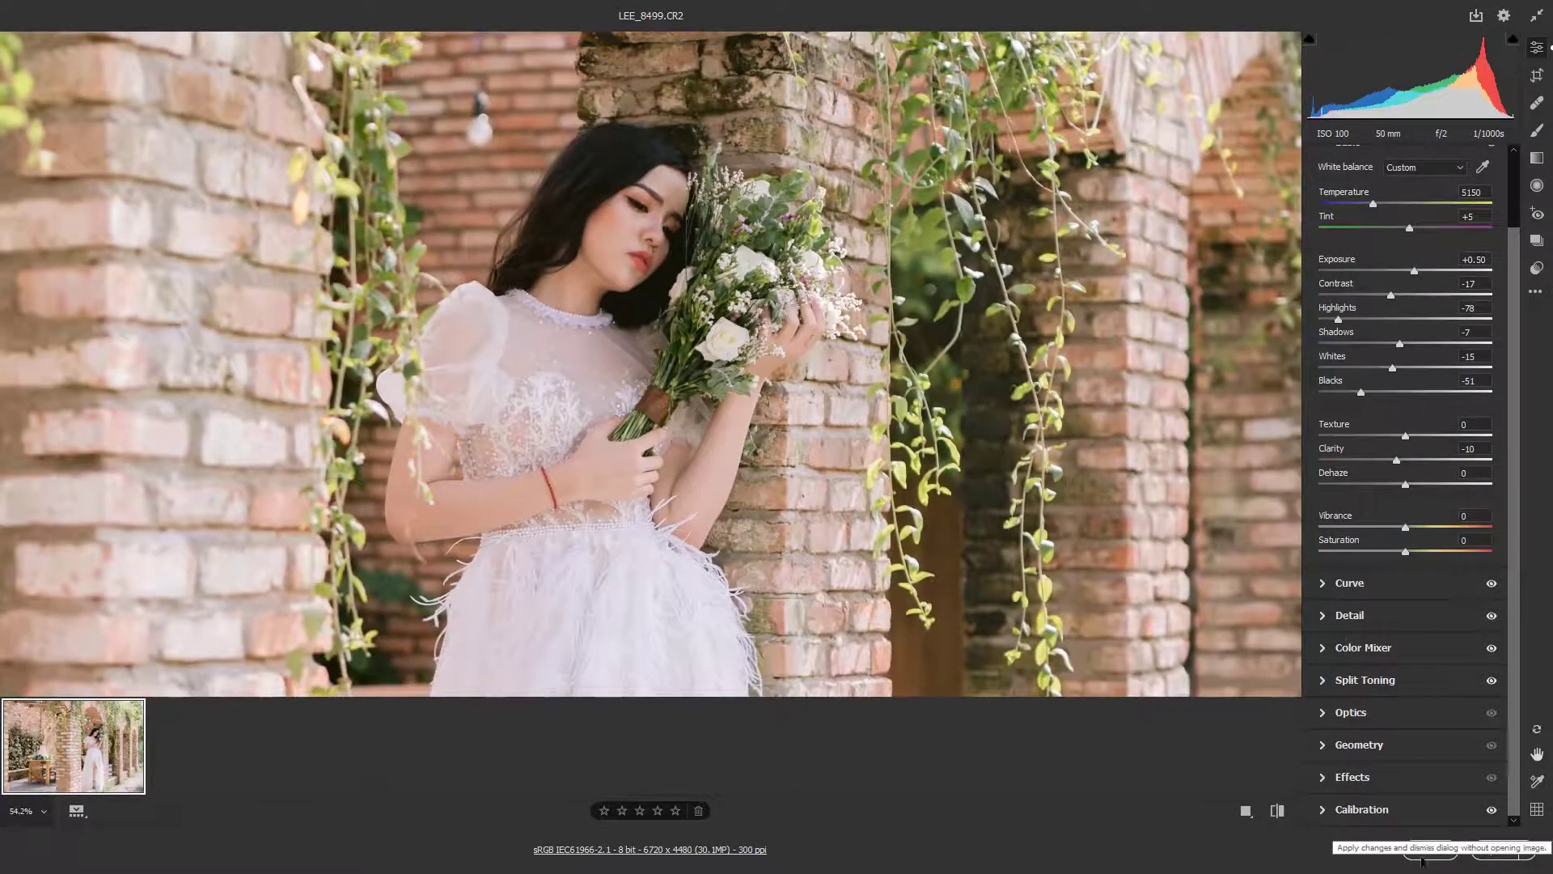
left_click(1421, 859)
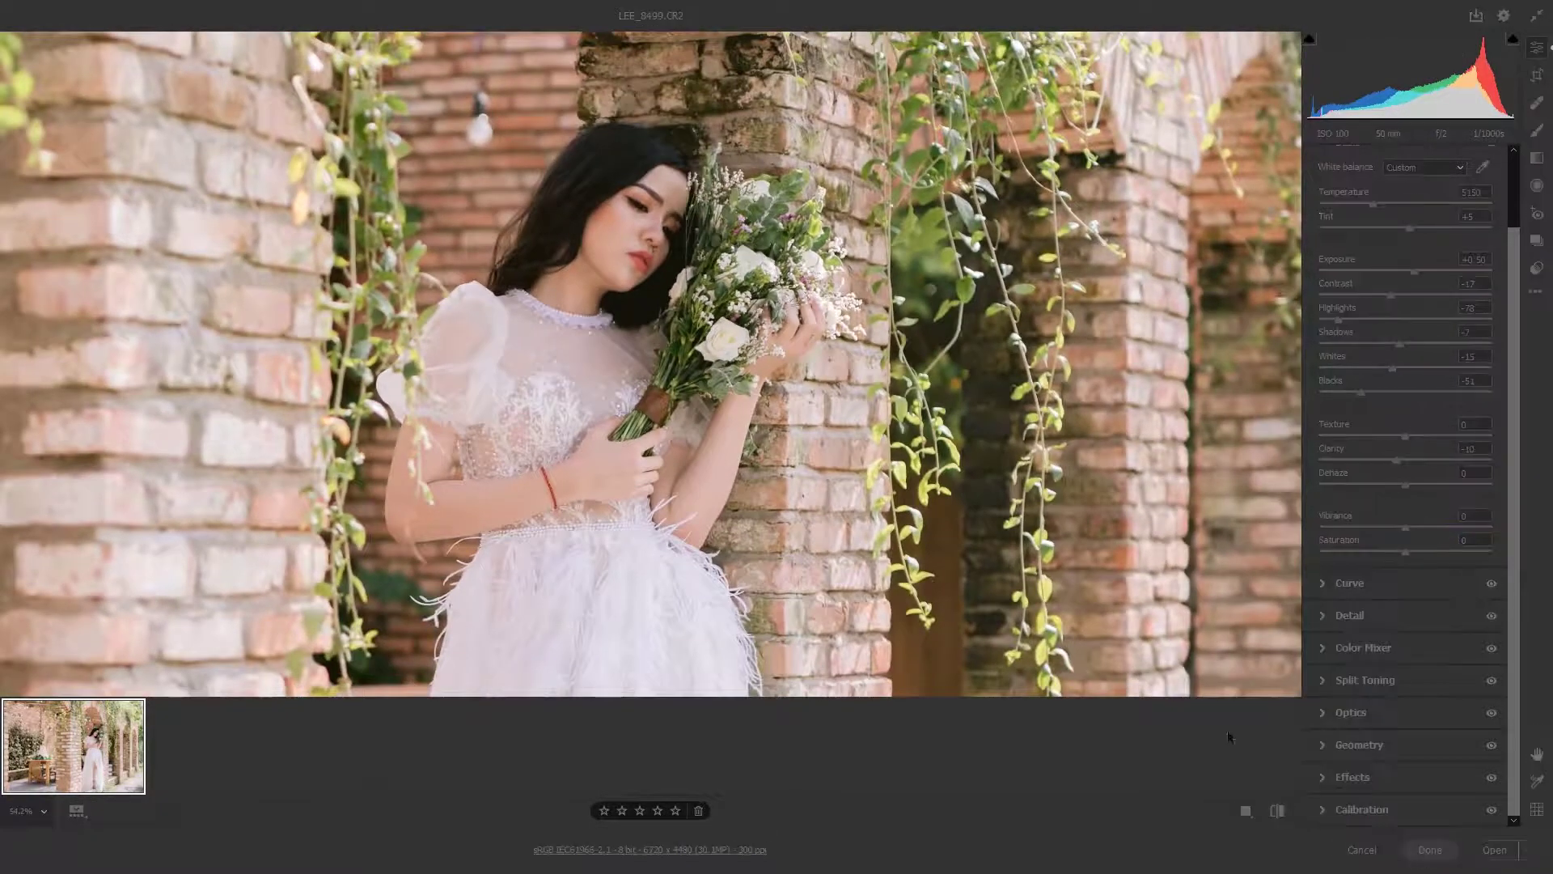
Open KKK02670 in Camera Raw and load the XPastel 2.xmp preset
right_click(412, 471)
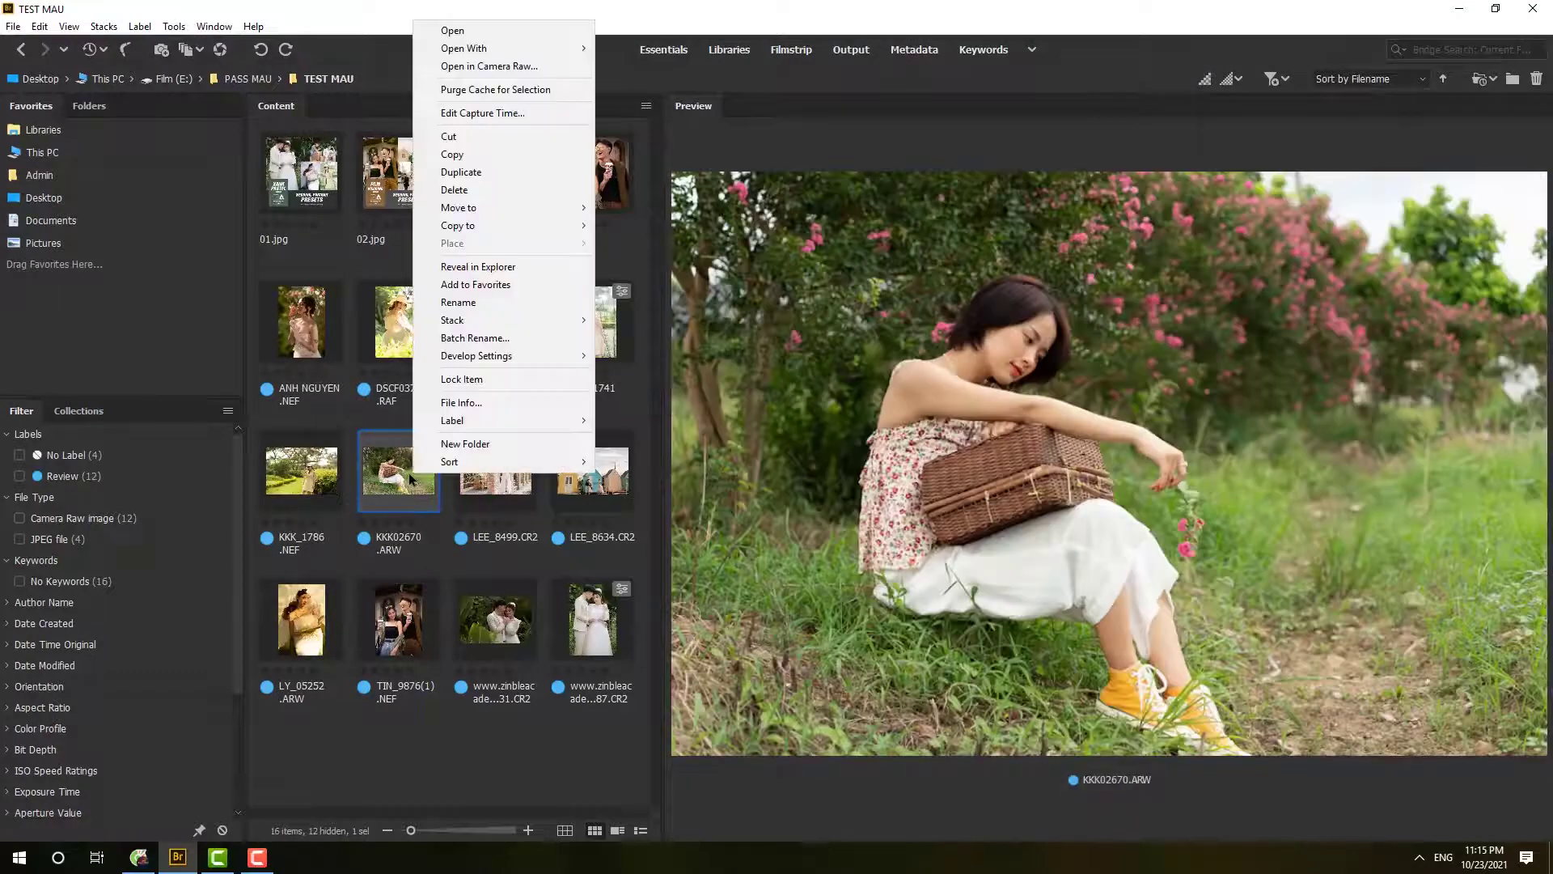
left_click(519, 71)
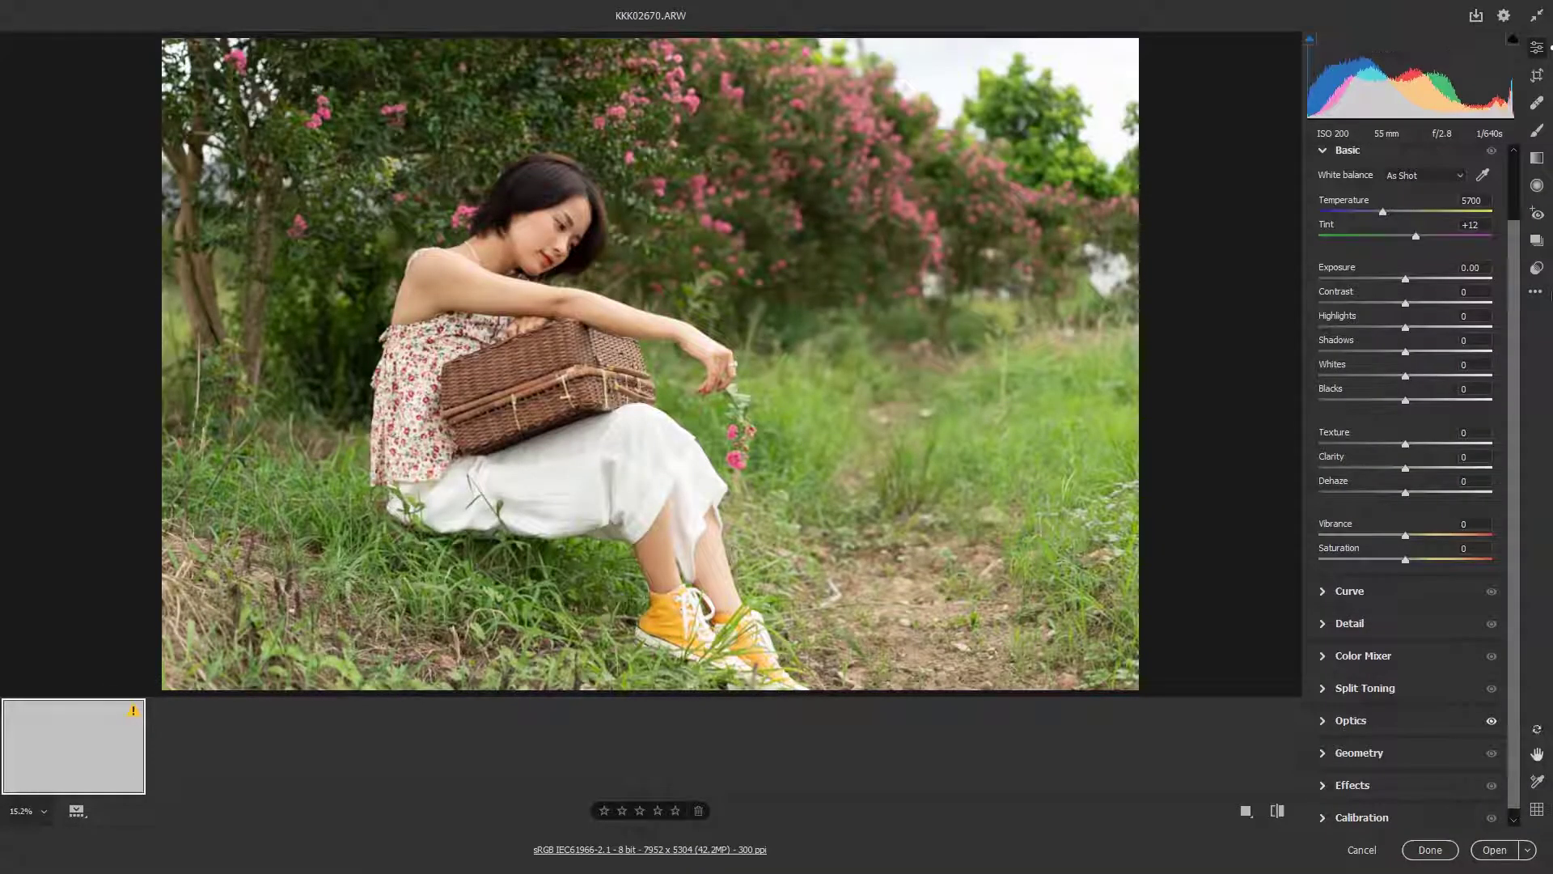
left_click(1539, 296)
left_click(1443, 445)
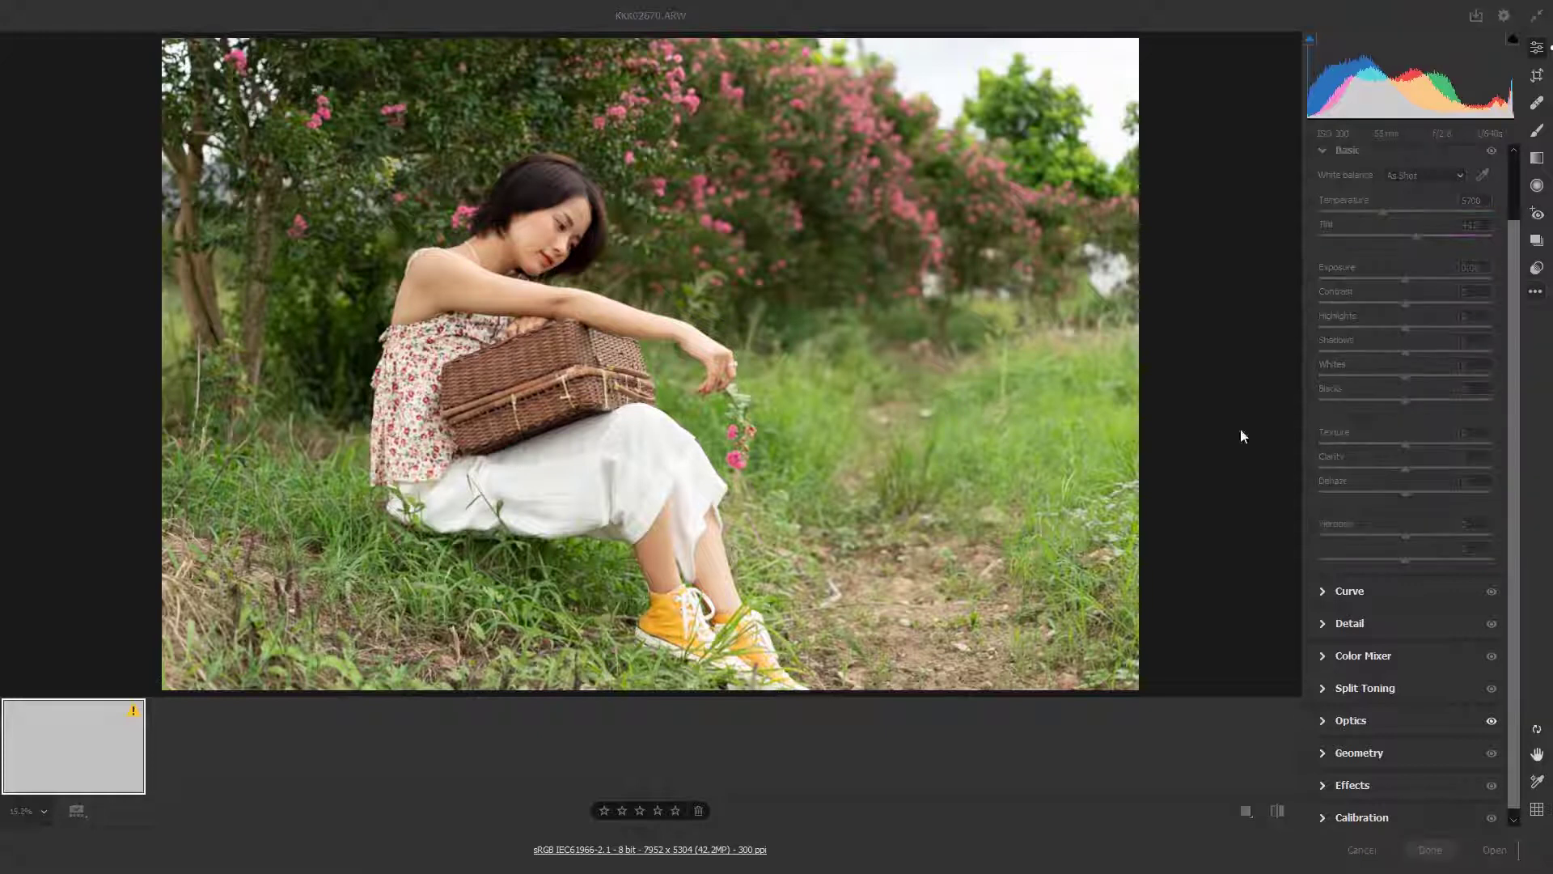
scroll(593, 405, "down", 4)
scroll(517, 477, "down", 4)
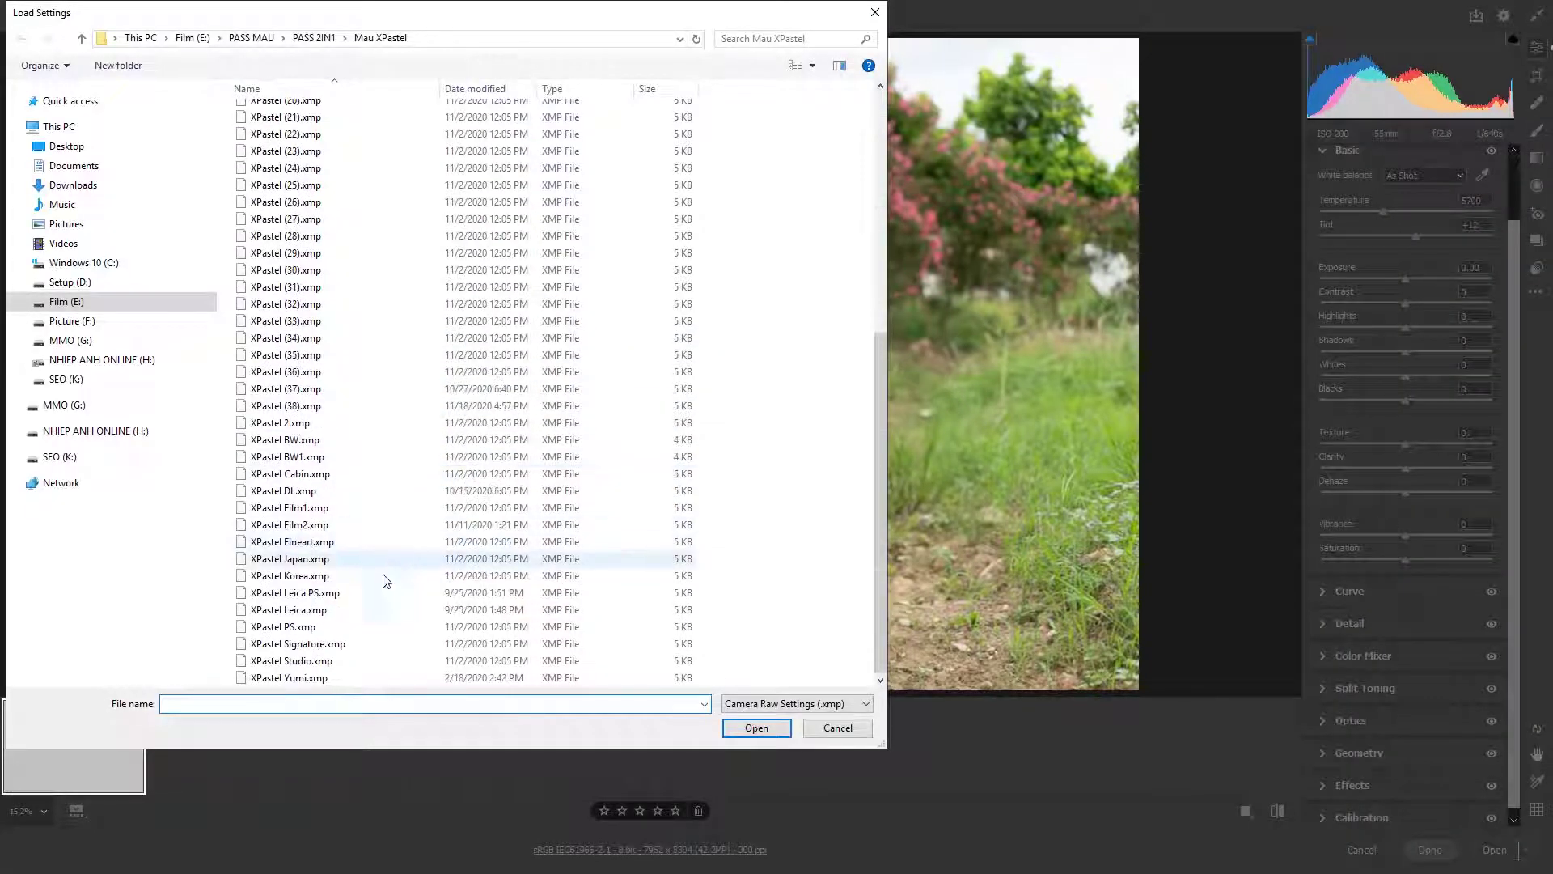
left_click(295, 524)
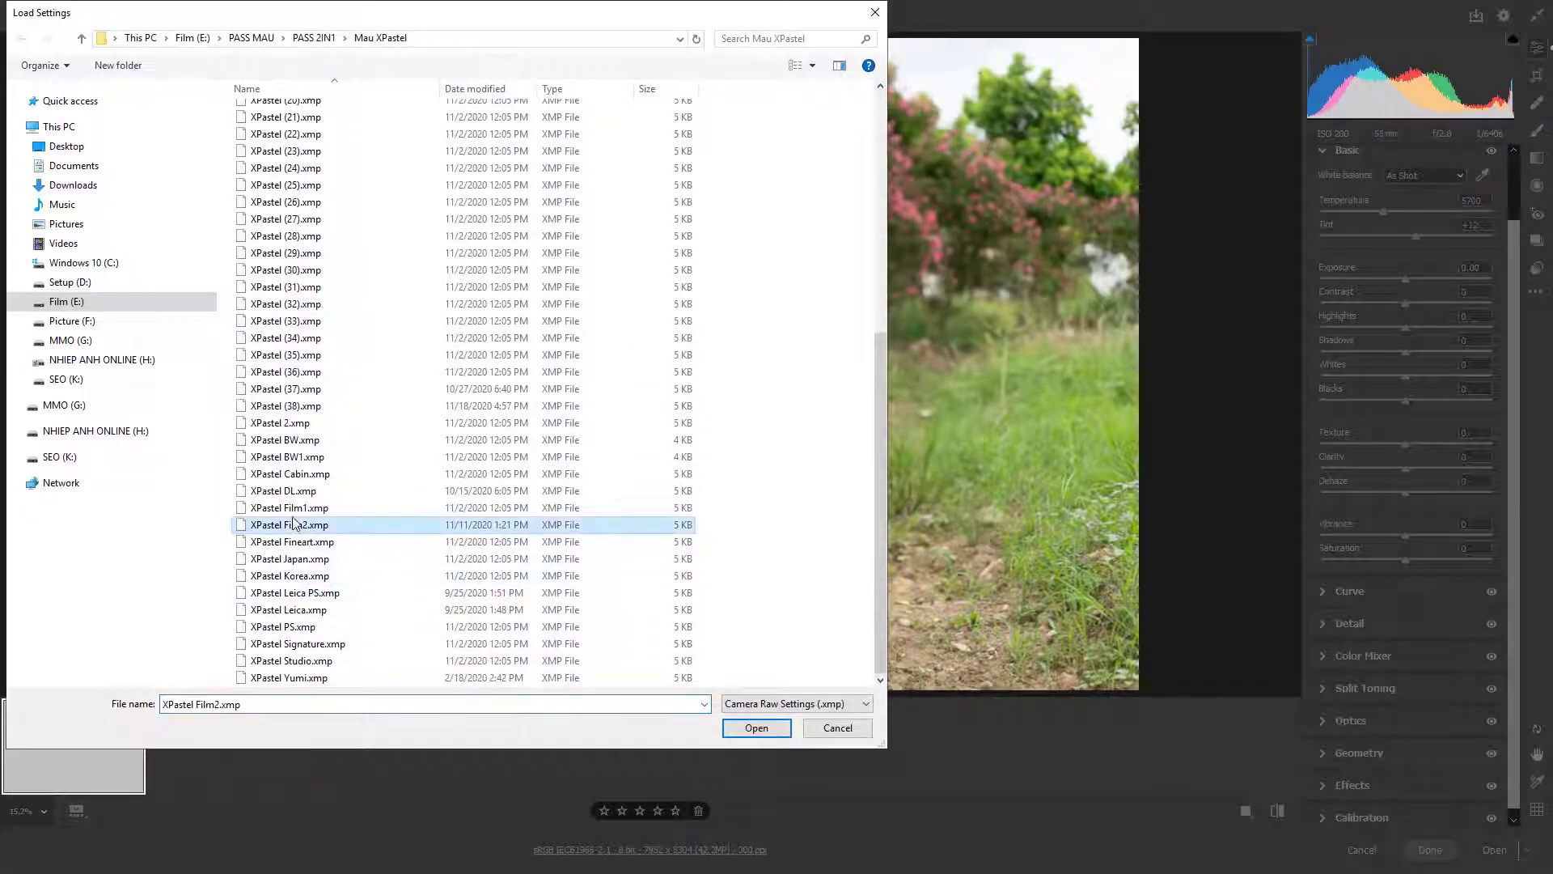
left_click(283, 426)
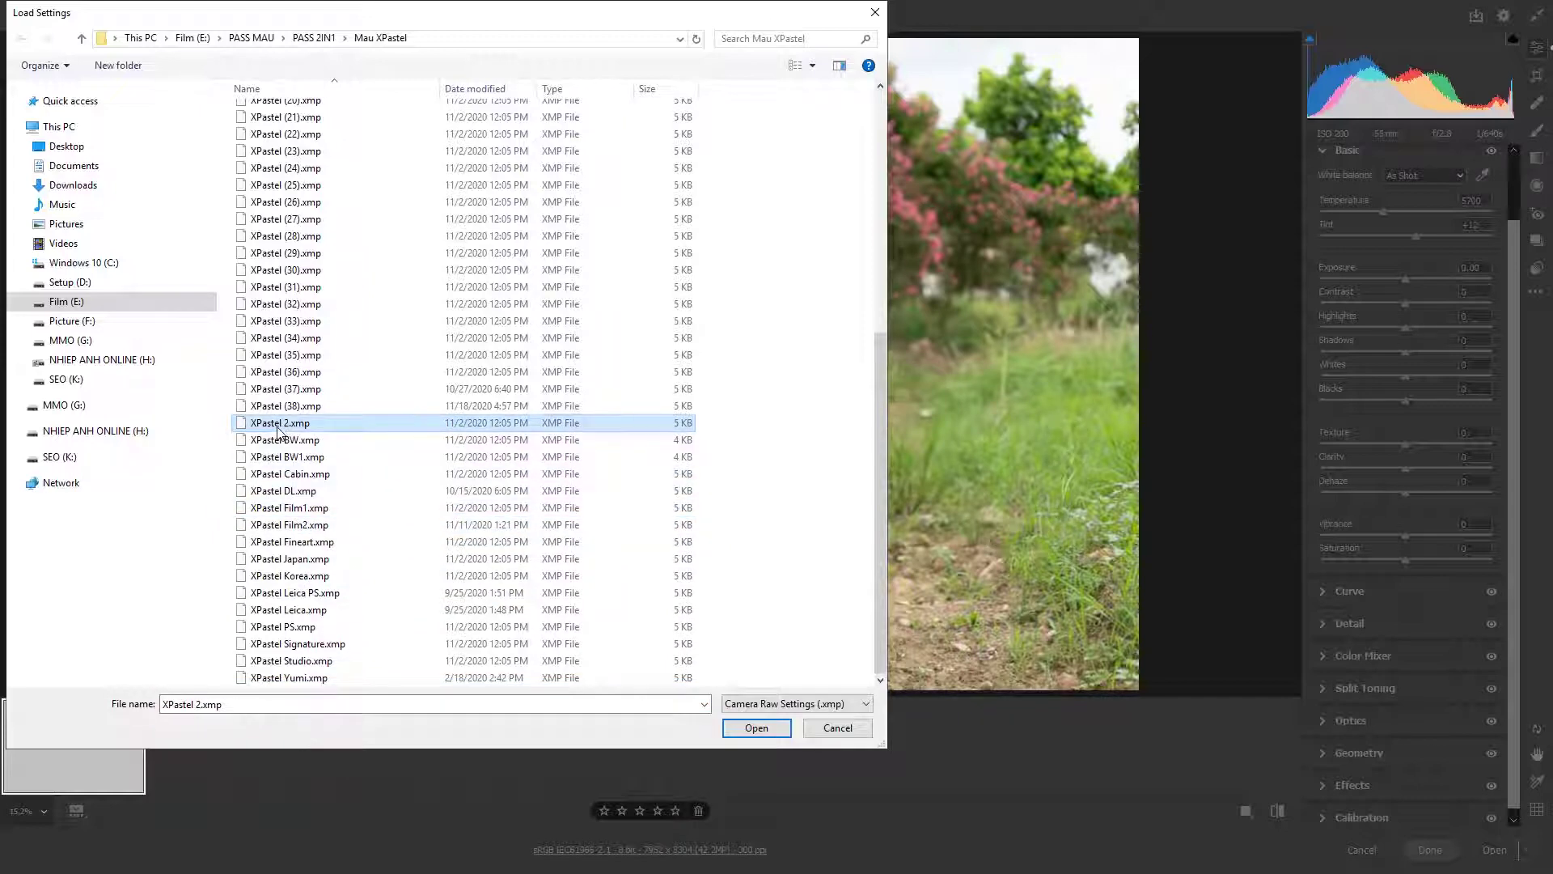
double_click(272, 429)
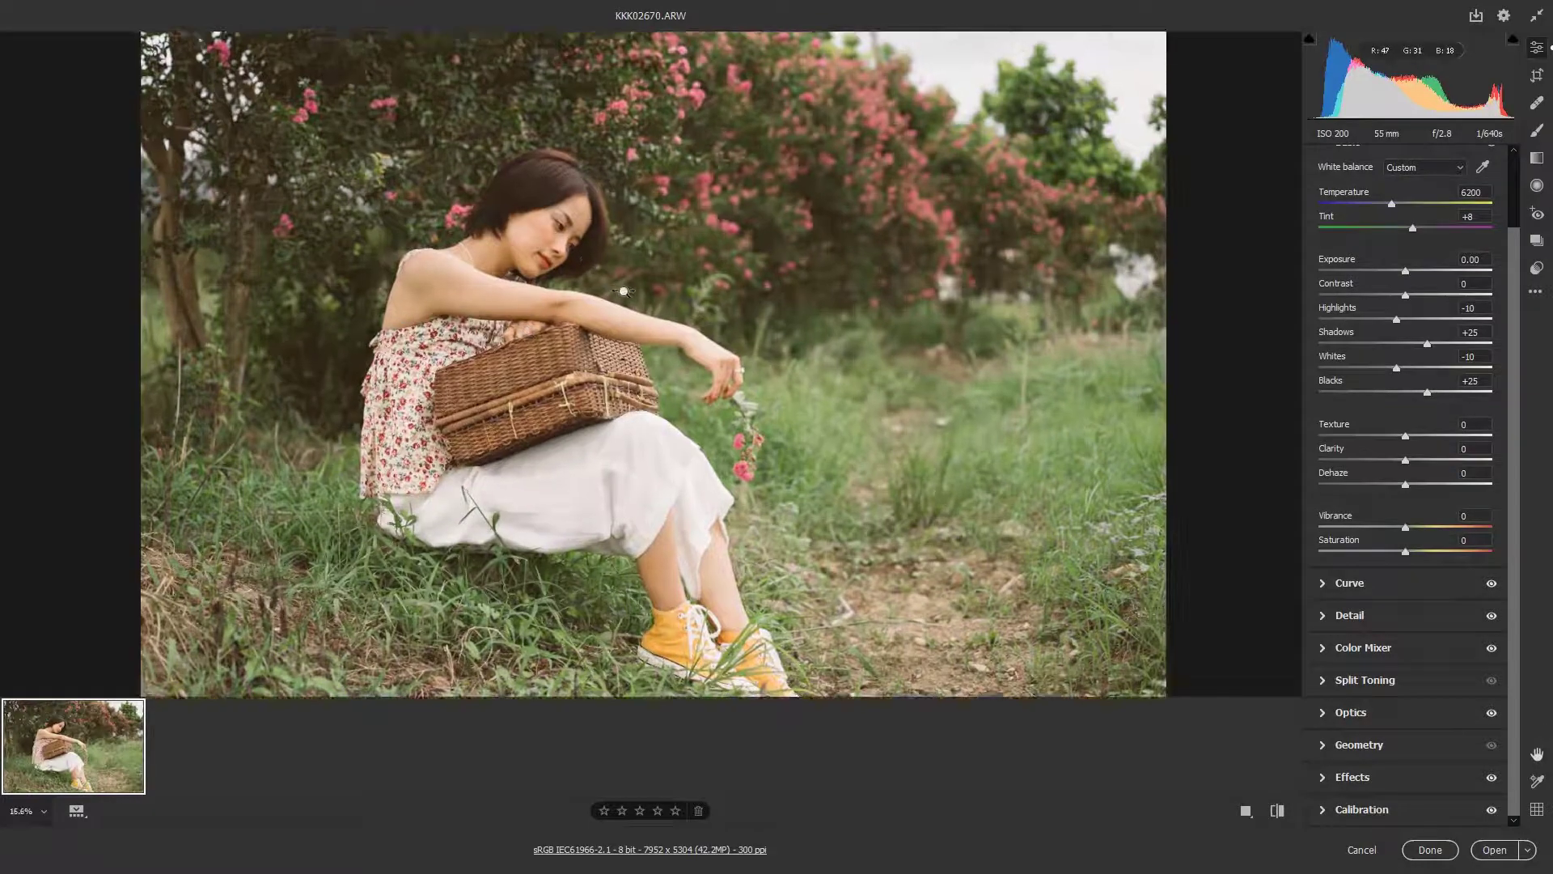
Inspect the face close-up, compare before/after, and keep the XPastel 2 edit
left_click(579, 255)
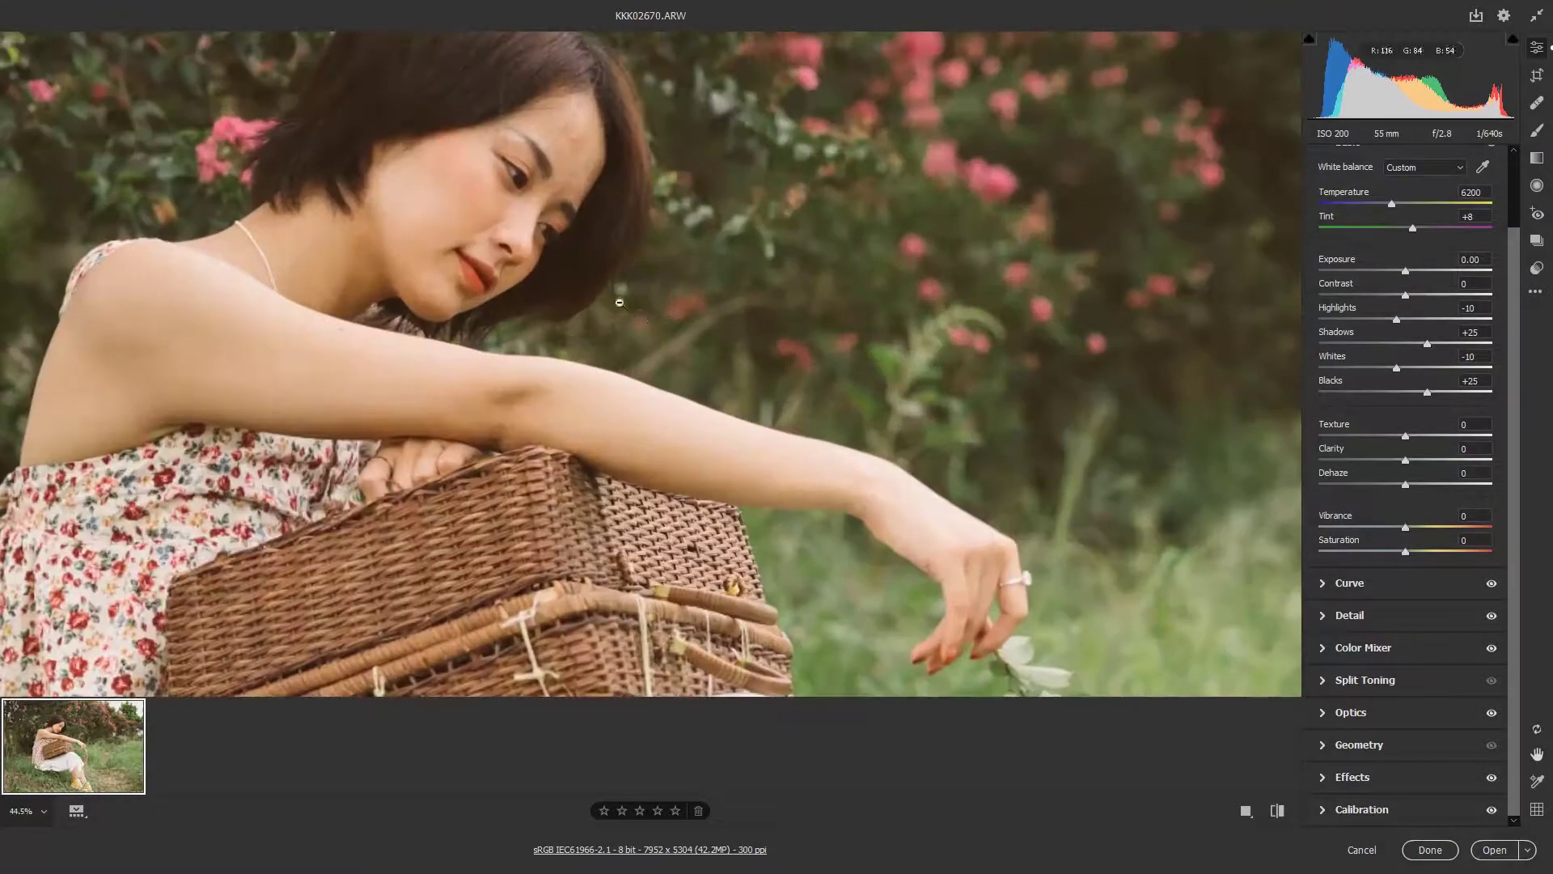
left_click(619, 303, "alt")
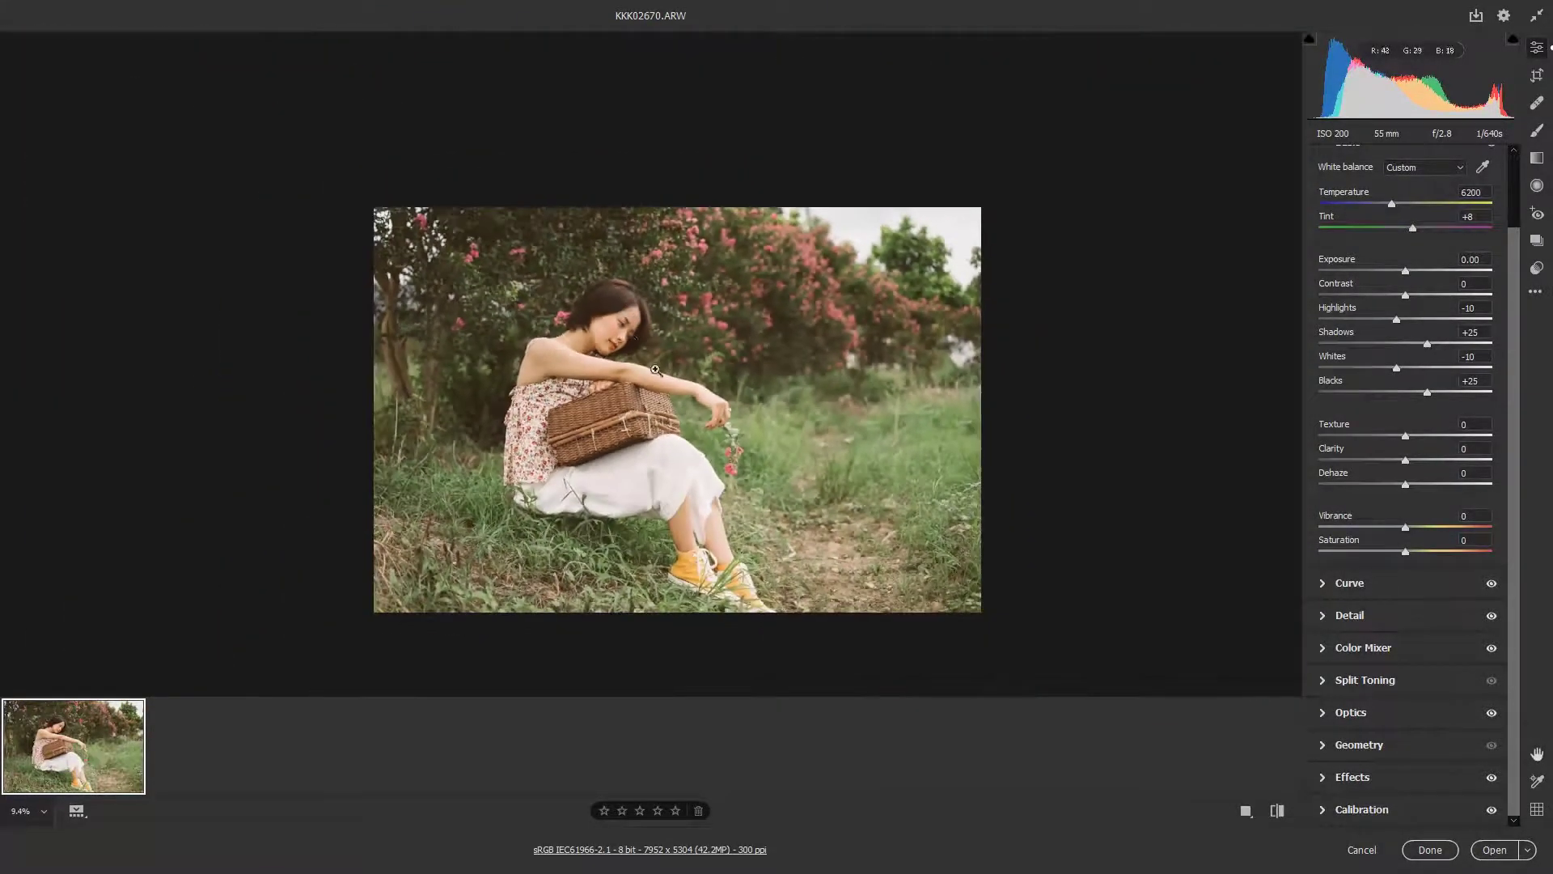
left_click(656, 370)
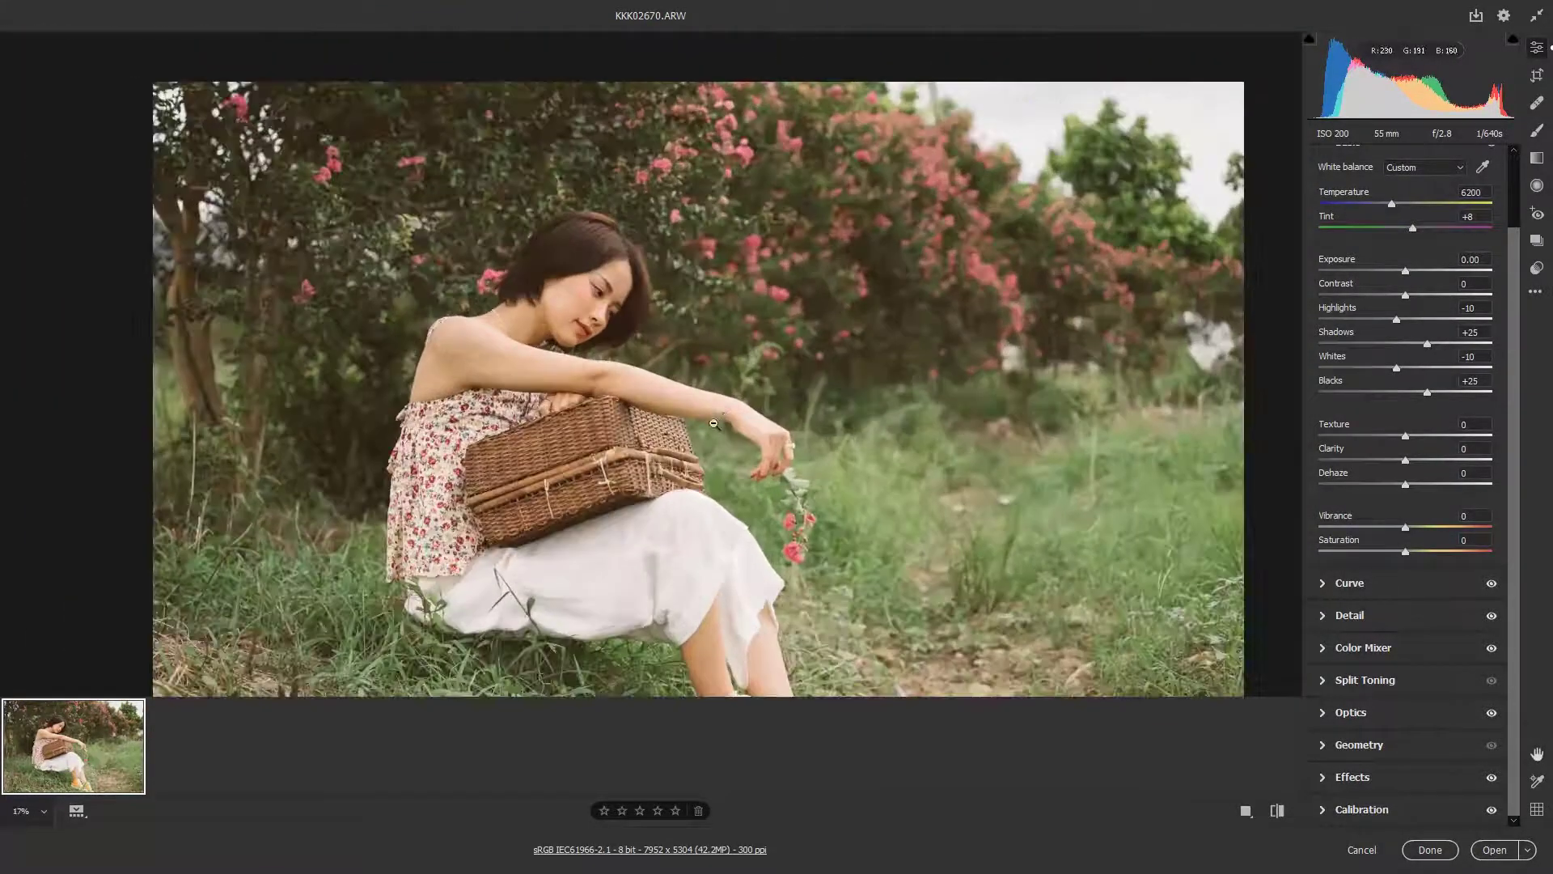
left_click(1277, 809)
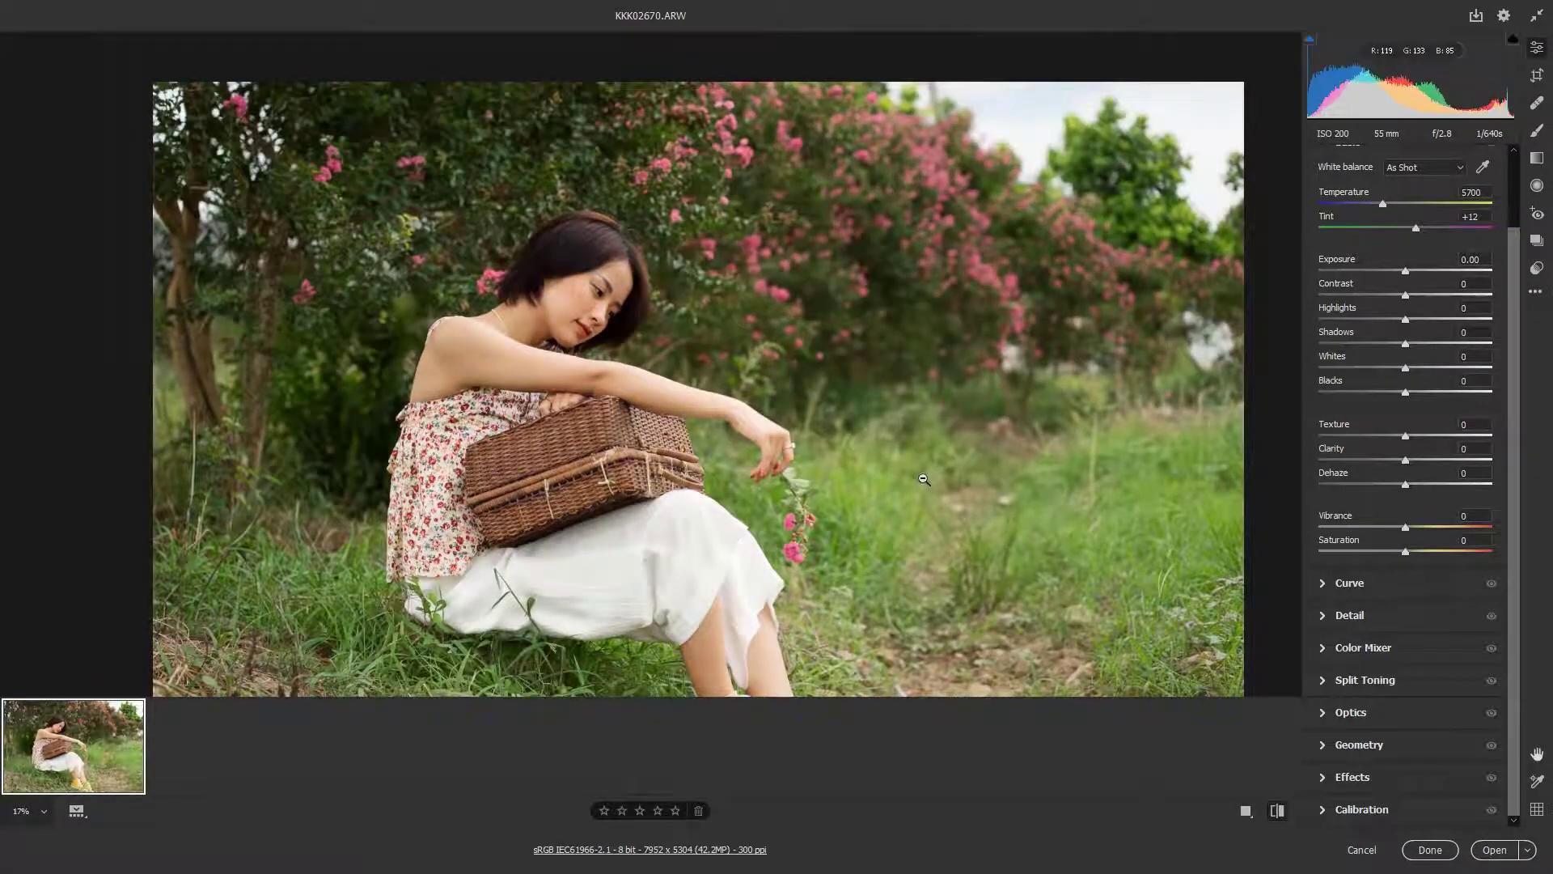
left_click(1275, 812)
left_click(1275, 813)
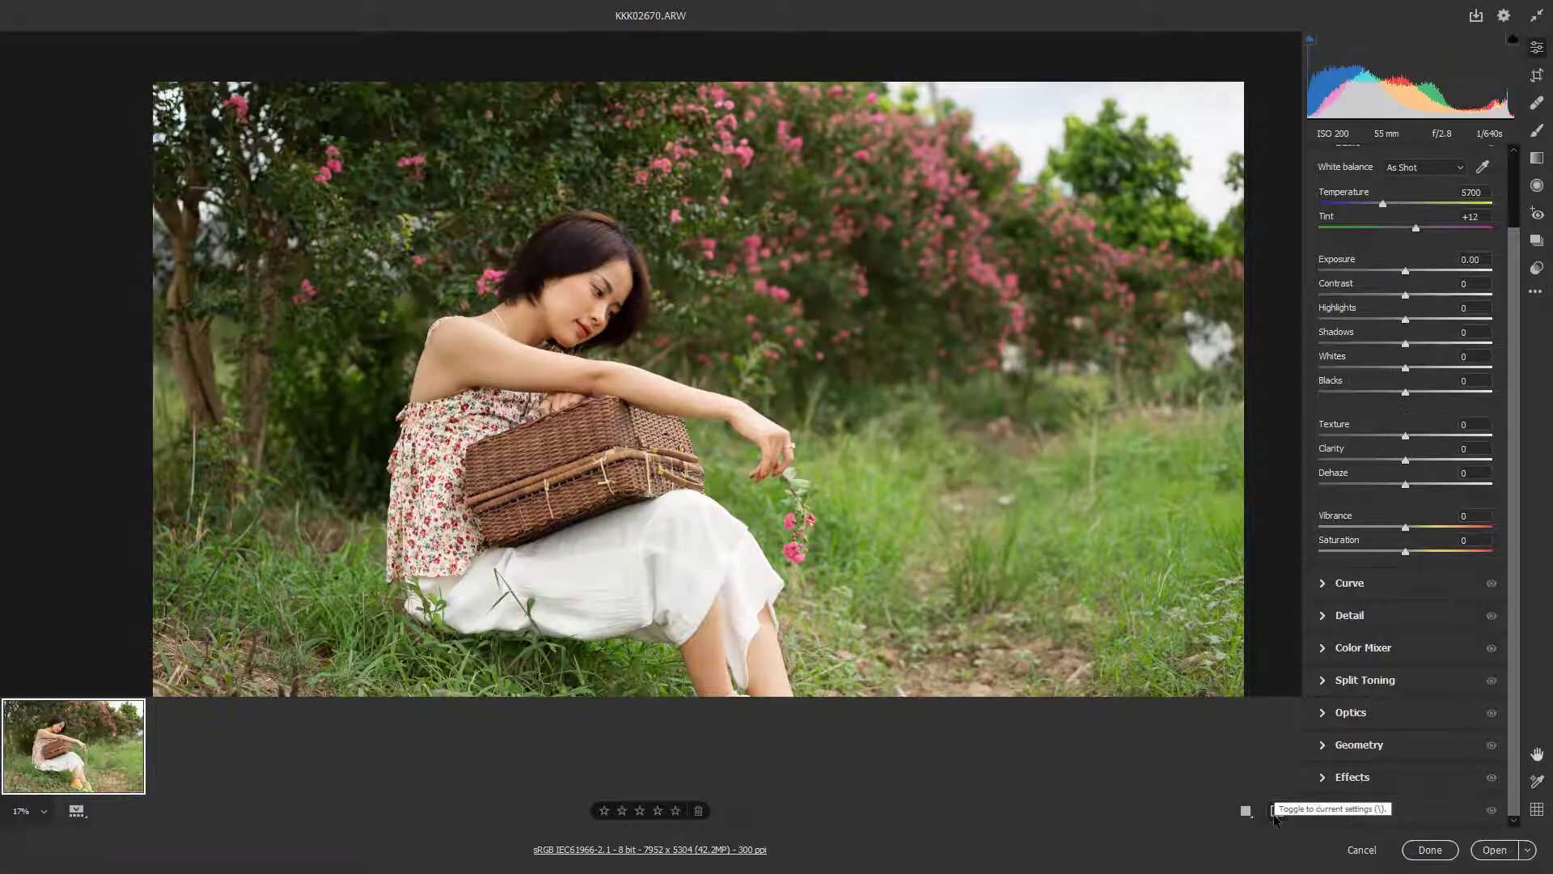
left_click(1276, 813)
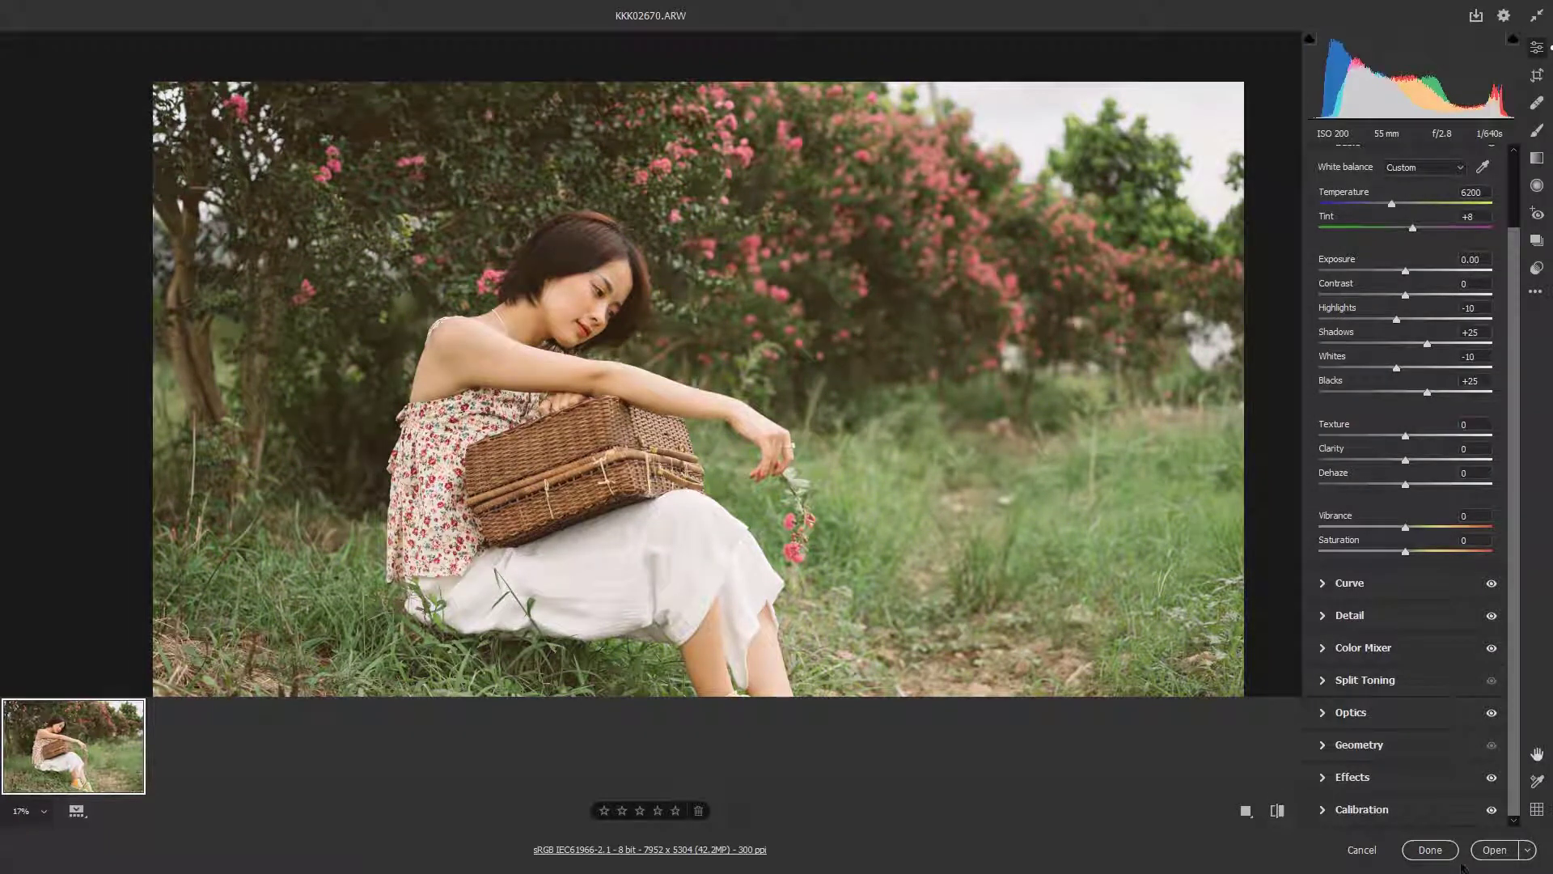
left_click(1430, 849)
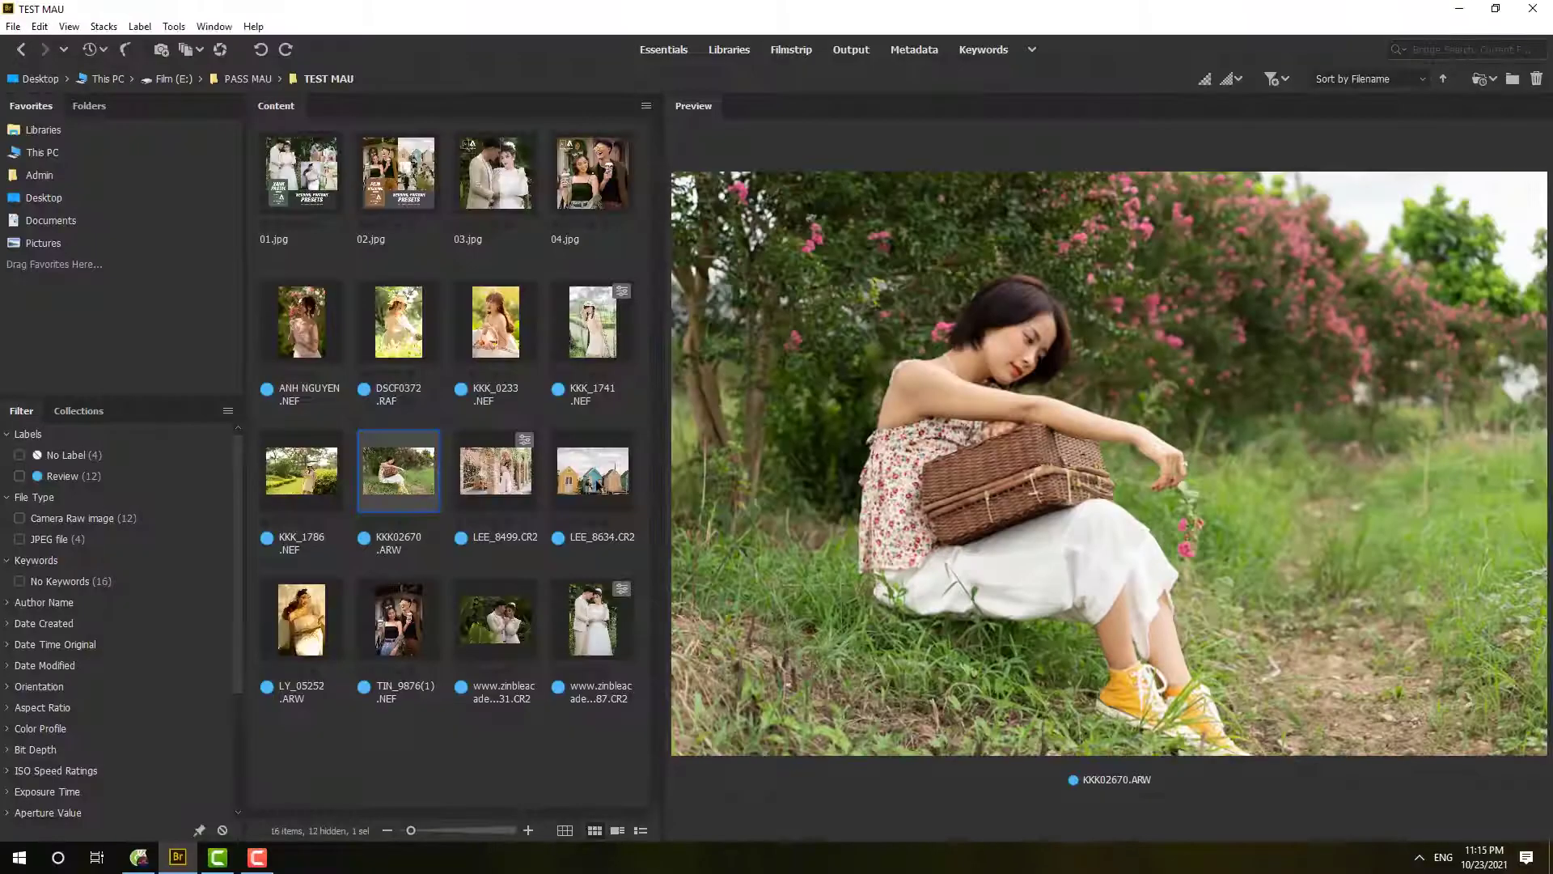
Preview KKK_0233, KKK02670 and KKK_1741, then open DSCF0372.RAF in Camera Raw
left_click(505, 344)
left_click(414, 483)
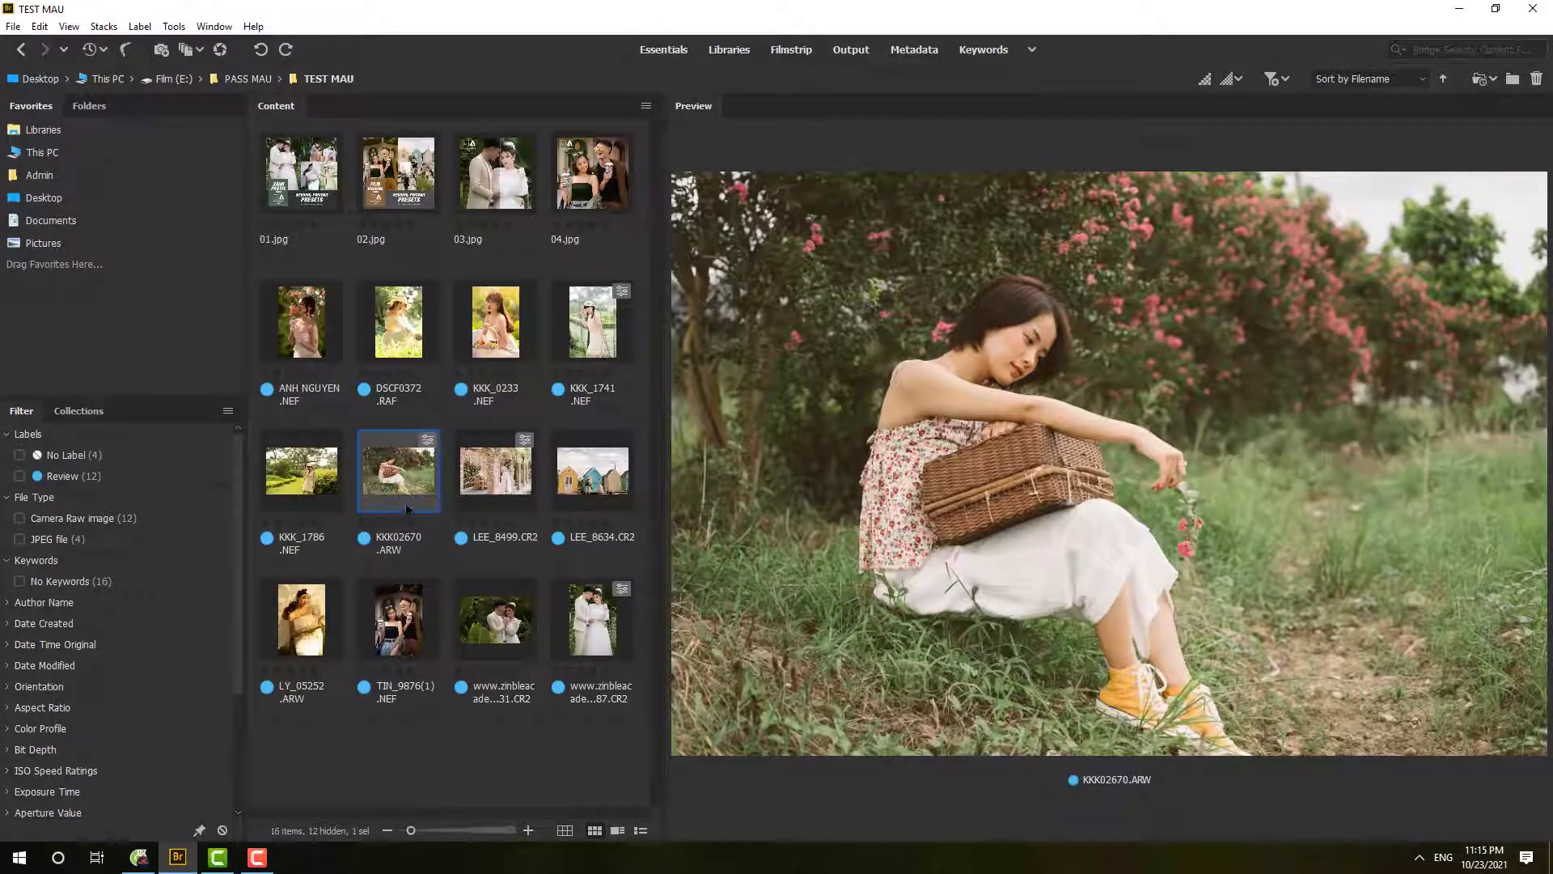
left_click(503, 349)
left_click(584, 350)
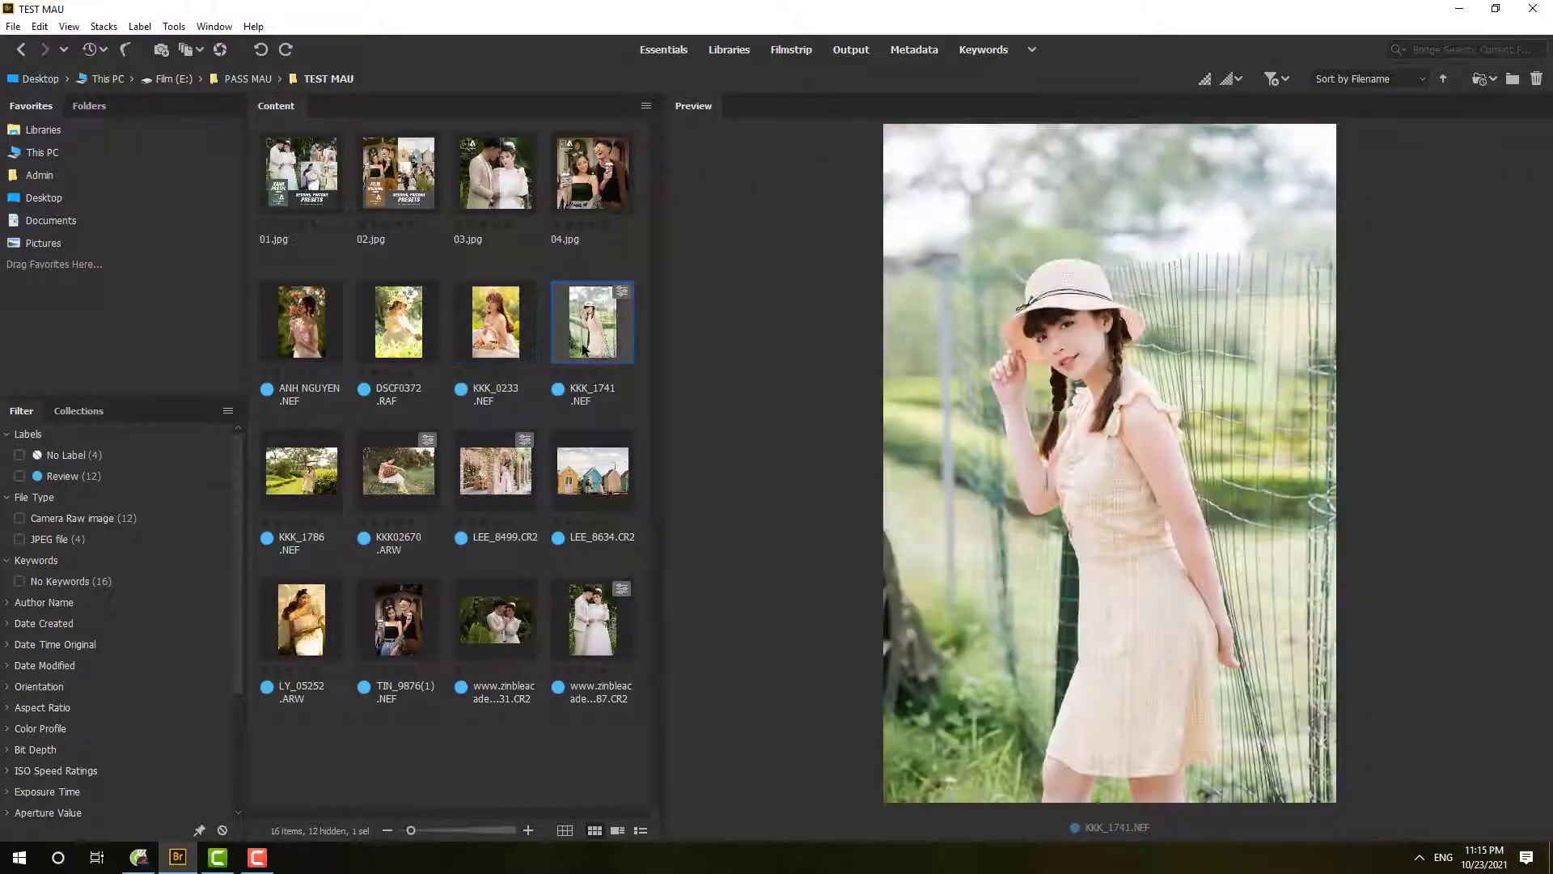
left_click(505, 352)
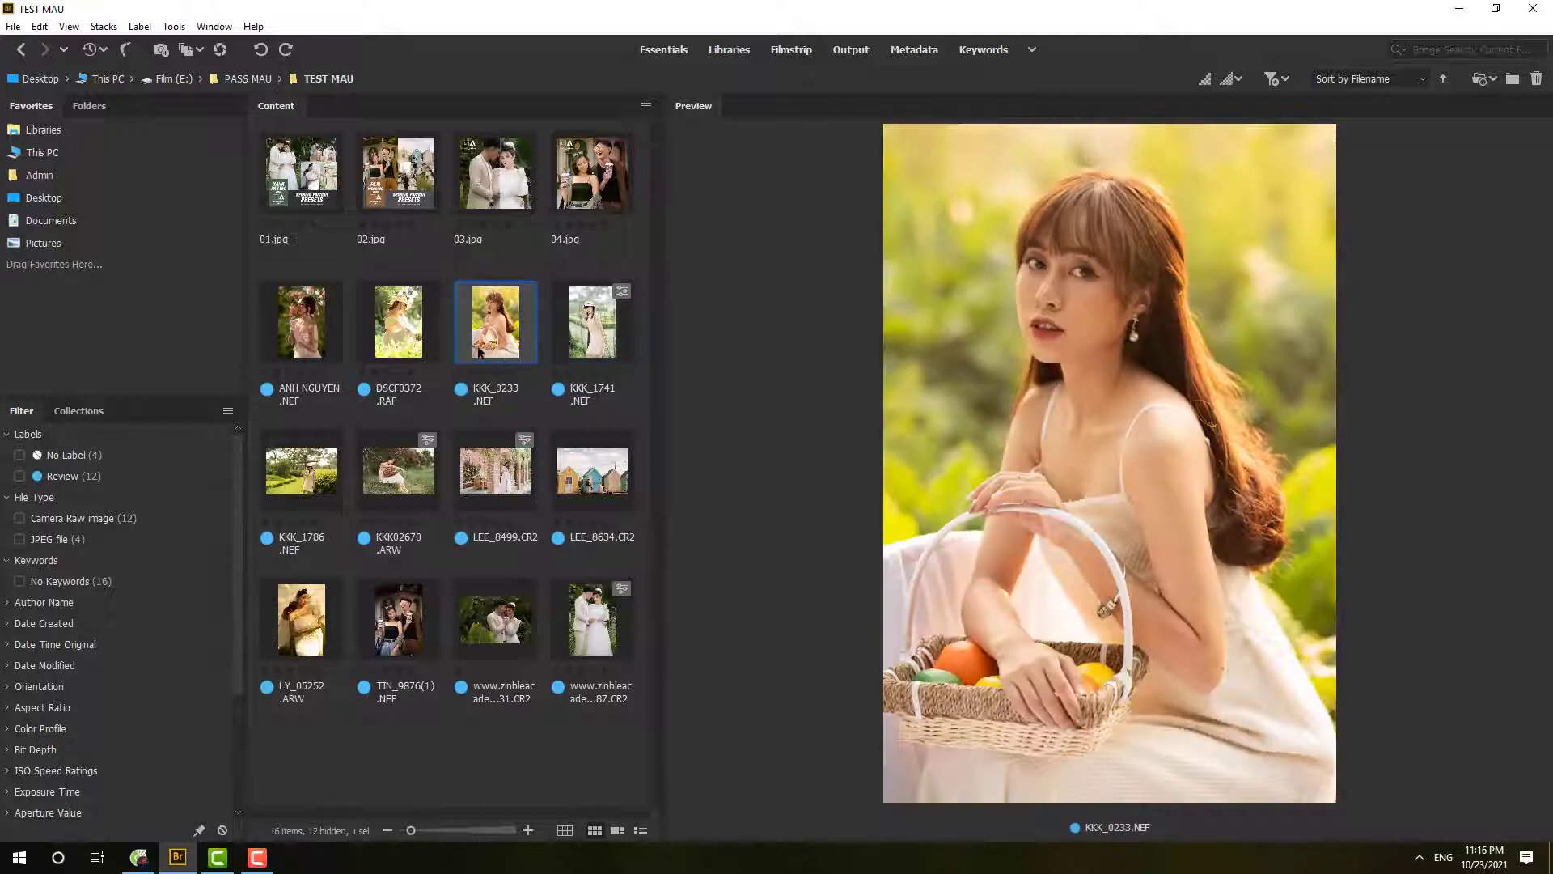
left_click(417, 345)
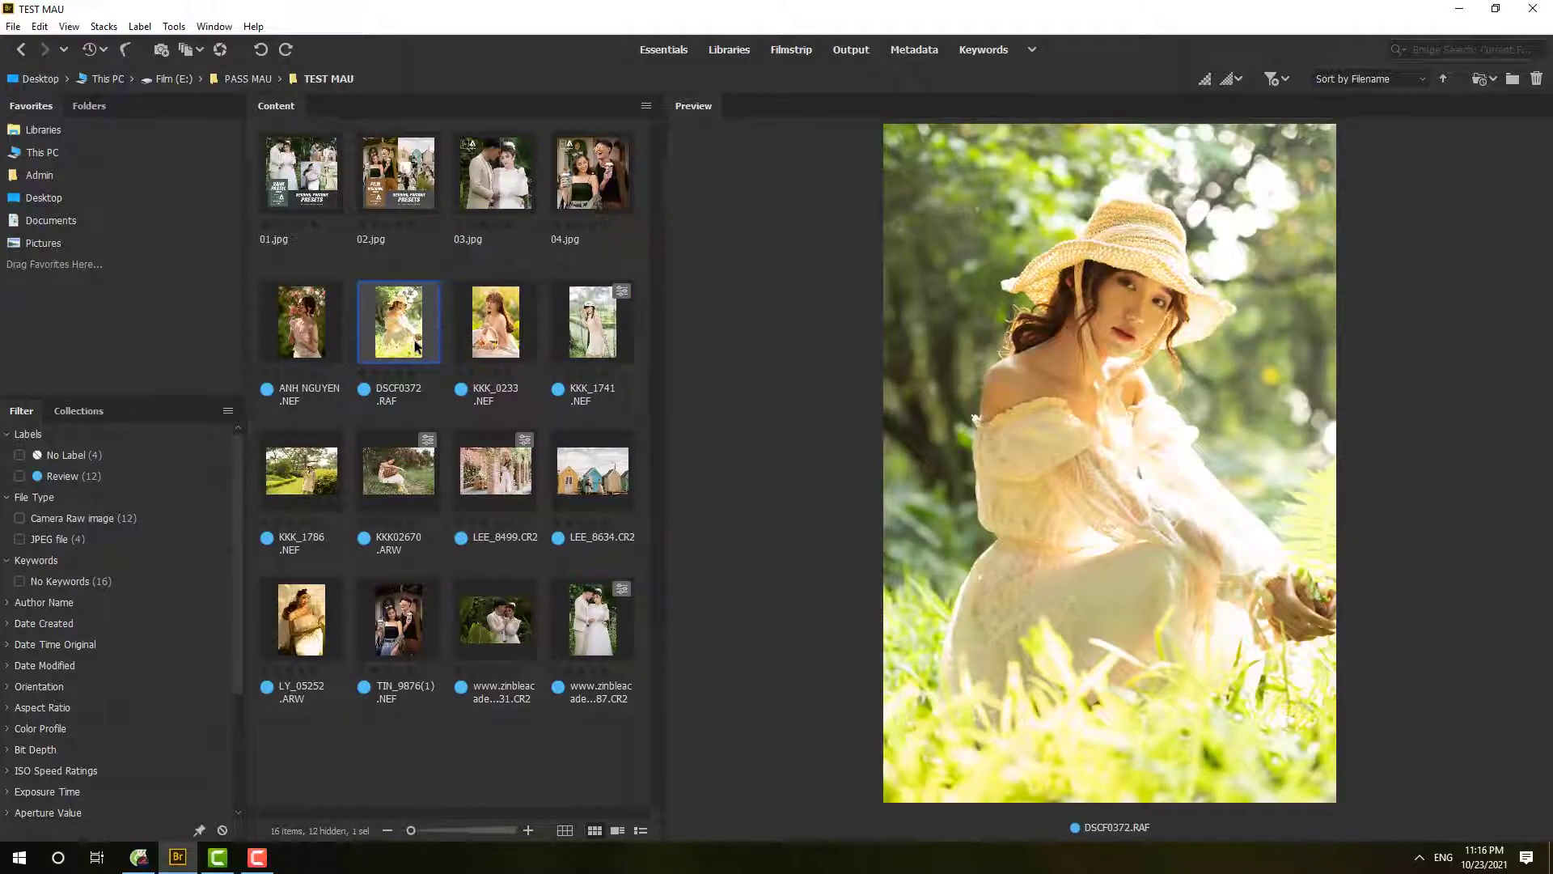
right_click(402, 322)
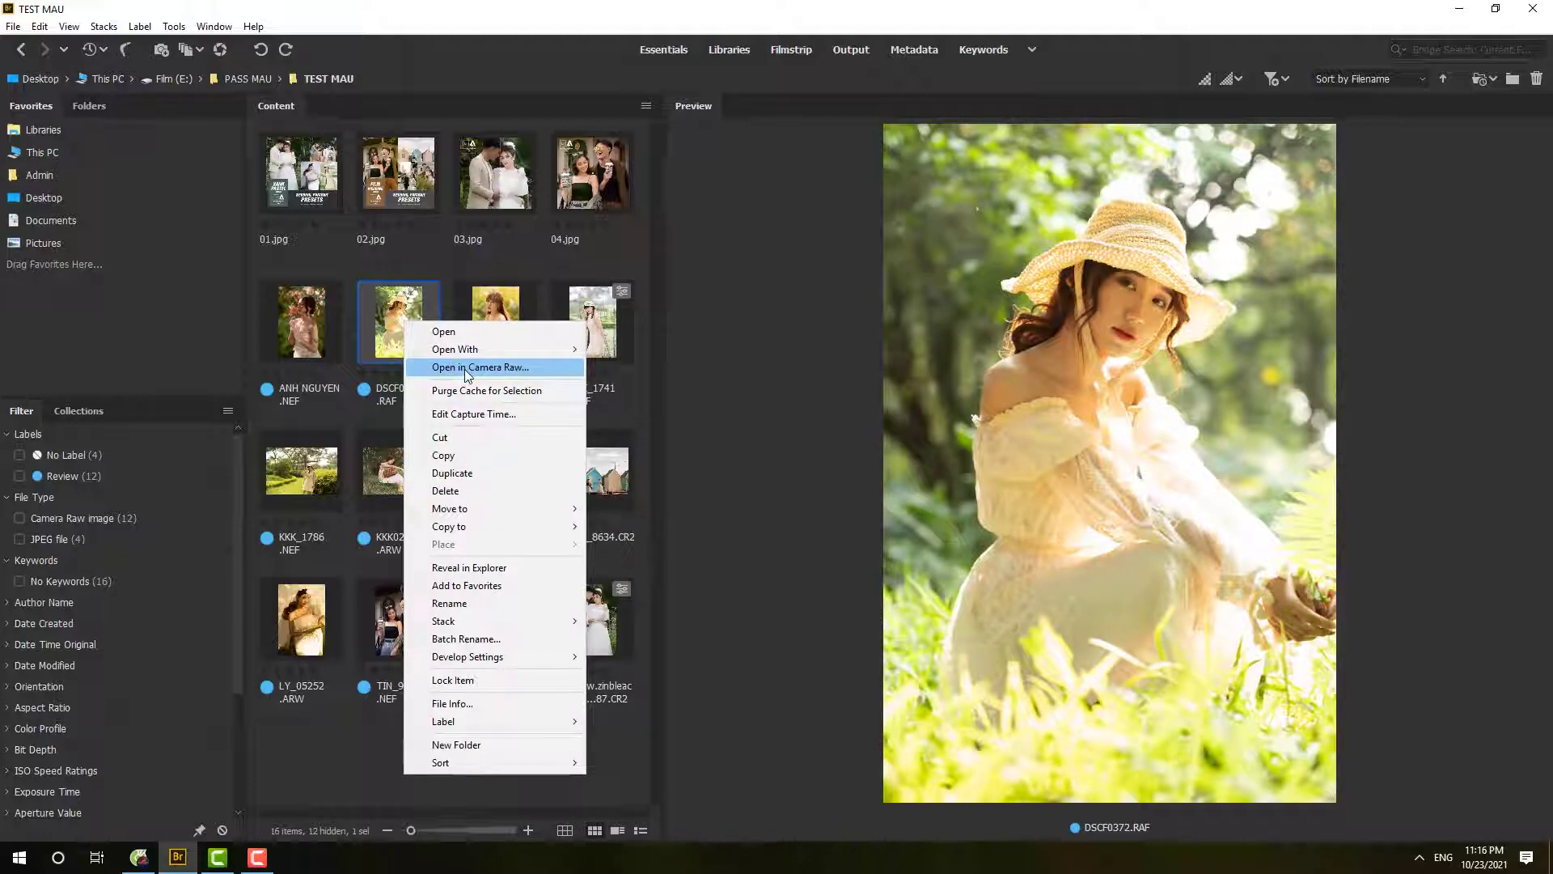
left_click(466, 368)
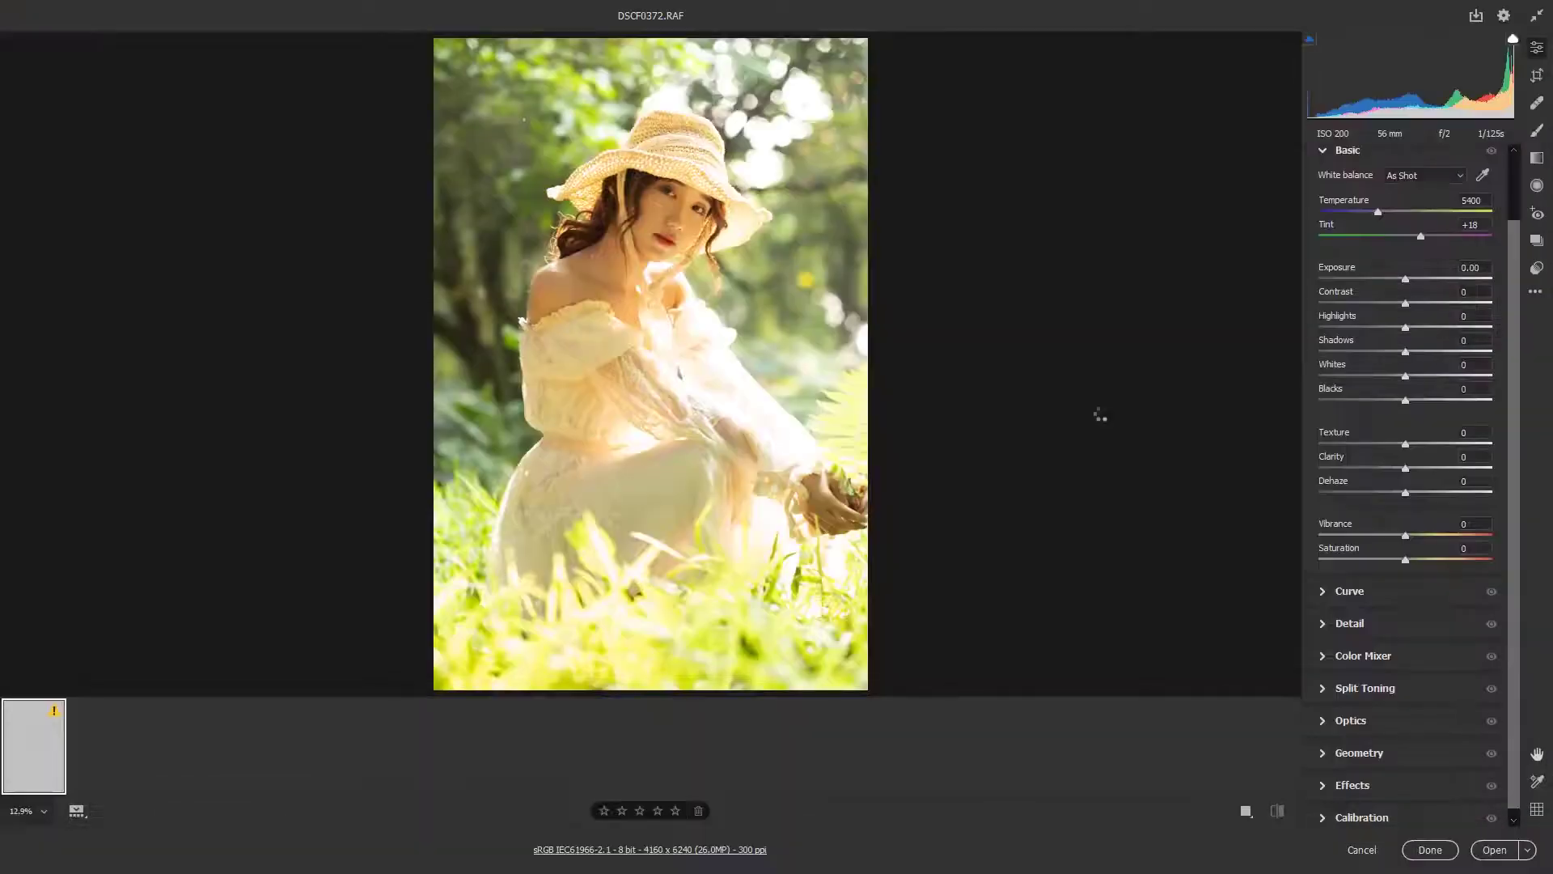
Load the XPastel Cabin.xmp preset onto DSCF0372
left_click(1536, 293)
left_click(1448, 447)
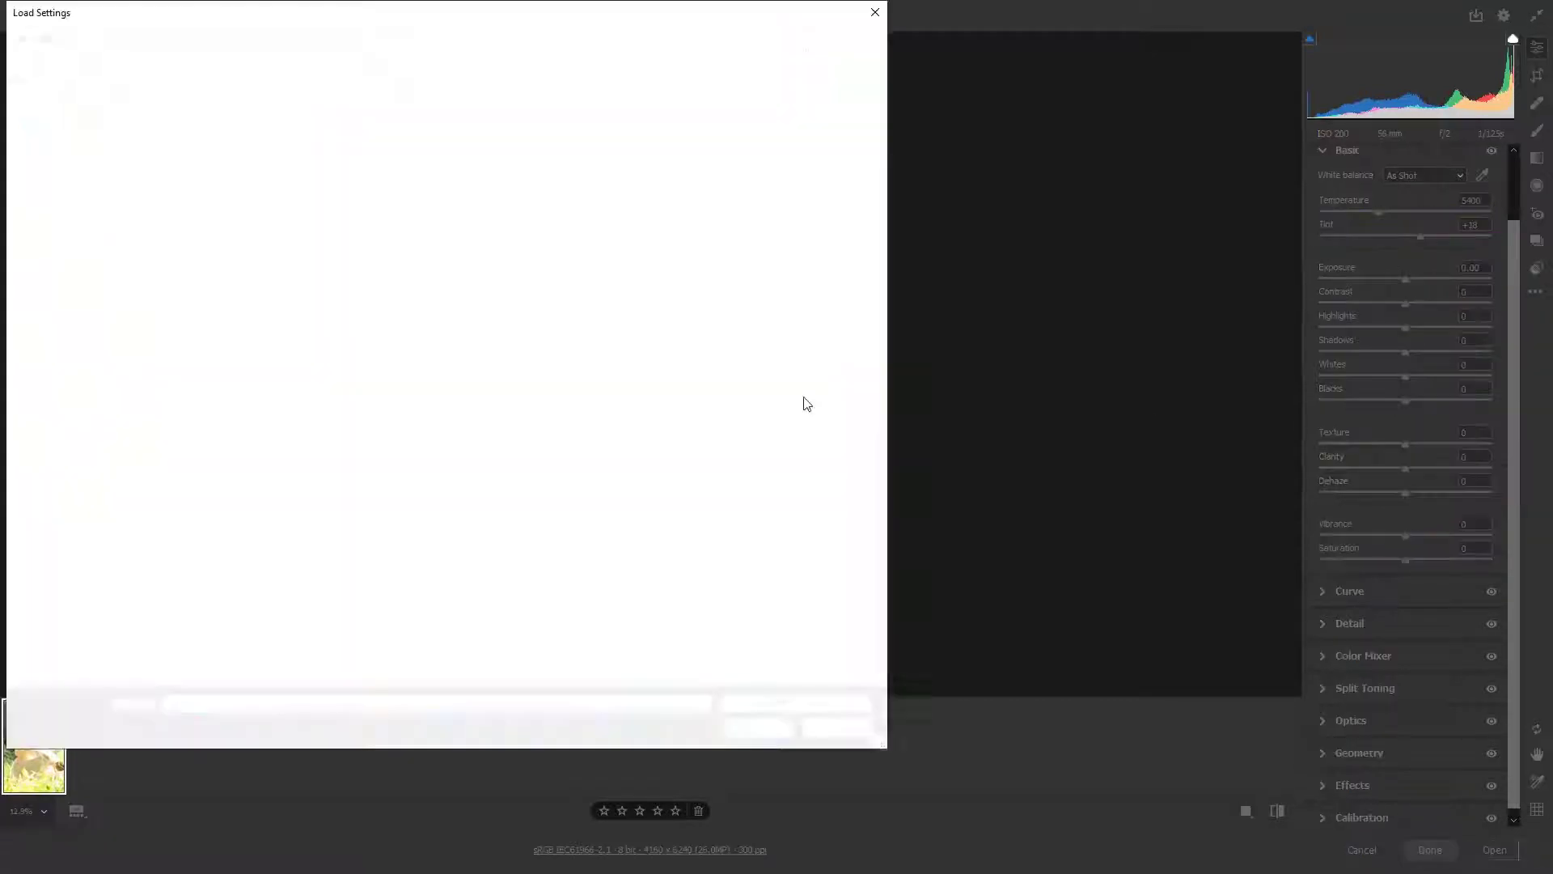
scroll(324, 648, "down", 8)
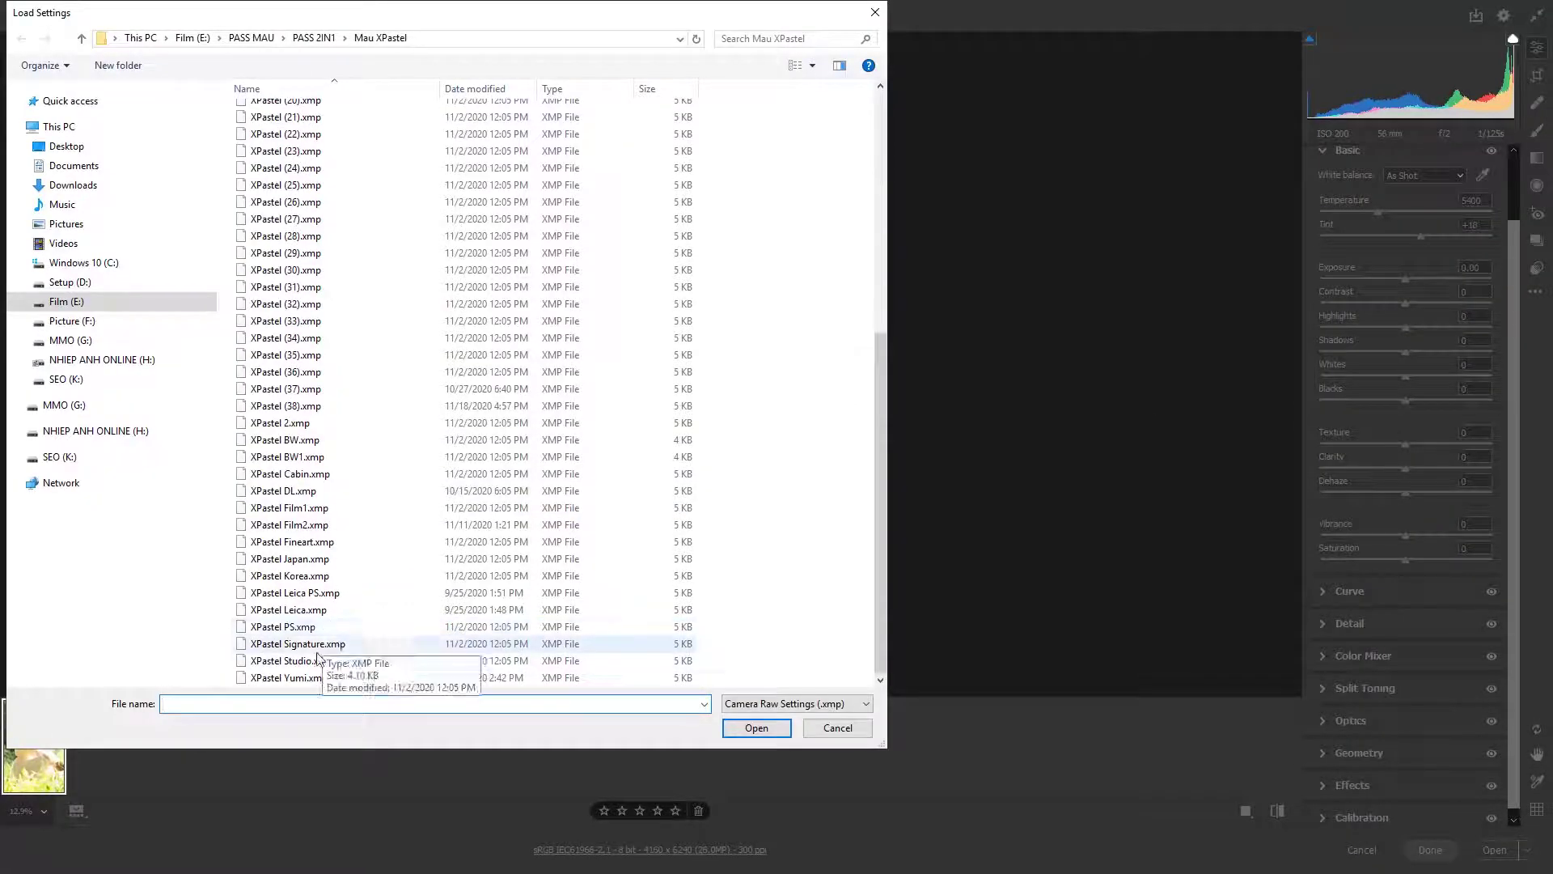
left_click(312, 662)
left_click(306, 559)
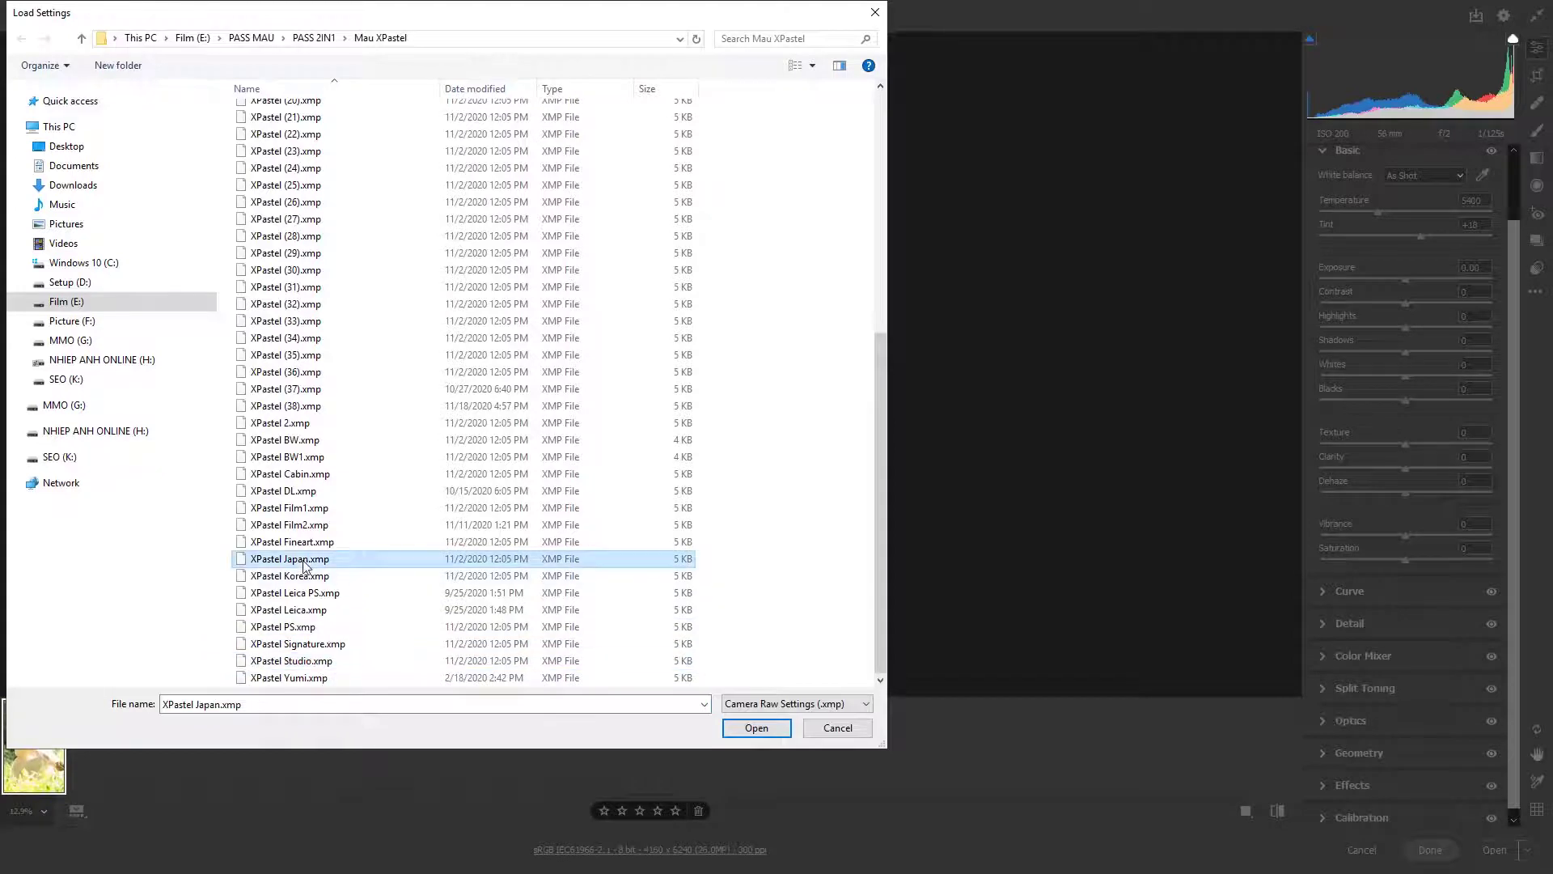
left_click(300, 479)
double_click(299, 478)
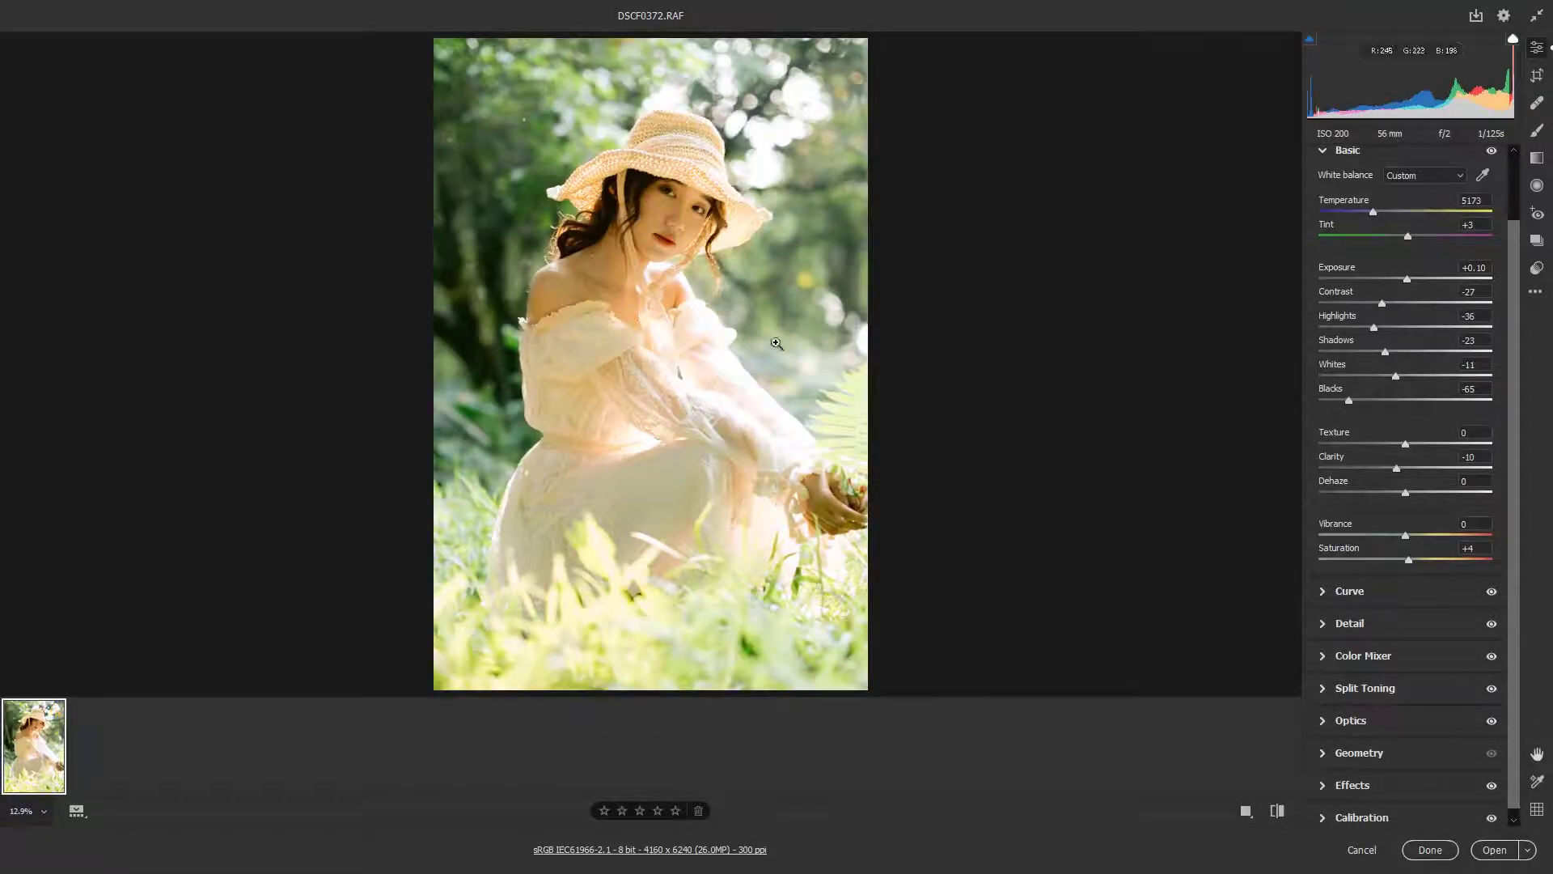
Set Exposure +0.30, Tint +14, Contrast -36 and Shadows -7
left_click_drag(1407, 285, 1411, 283)
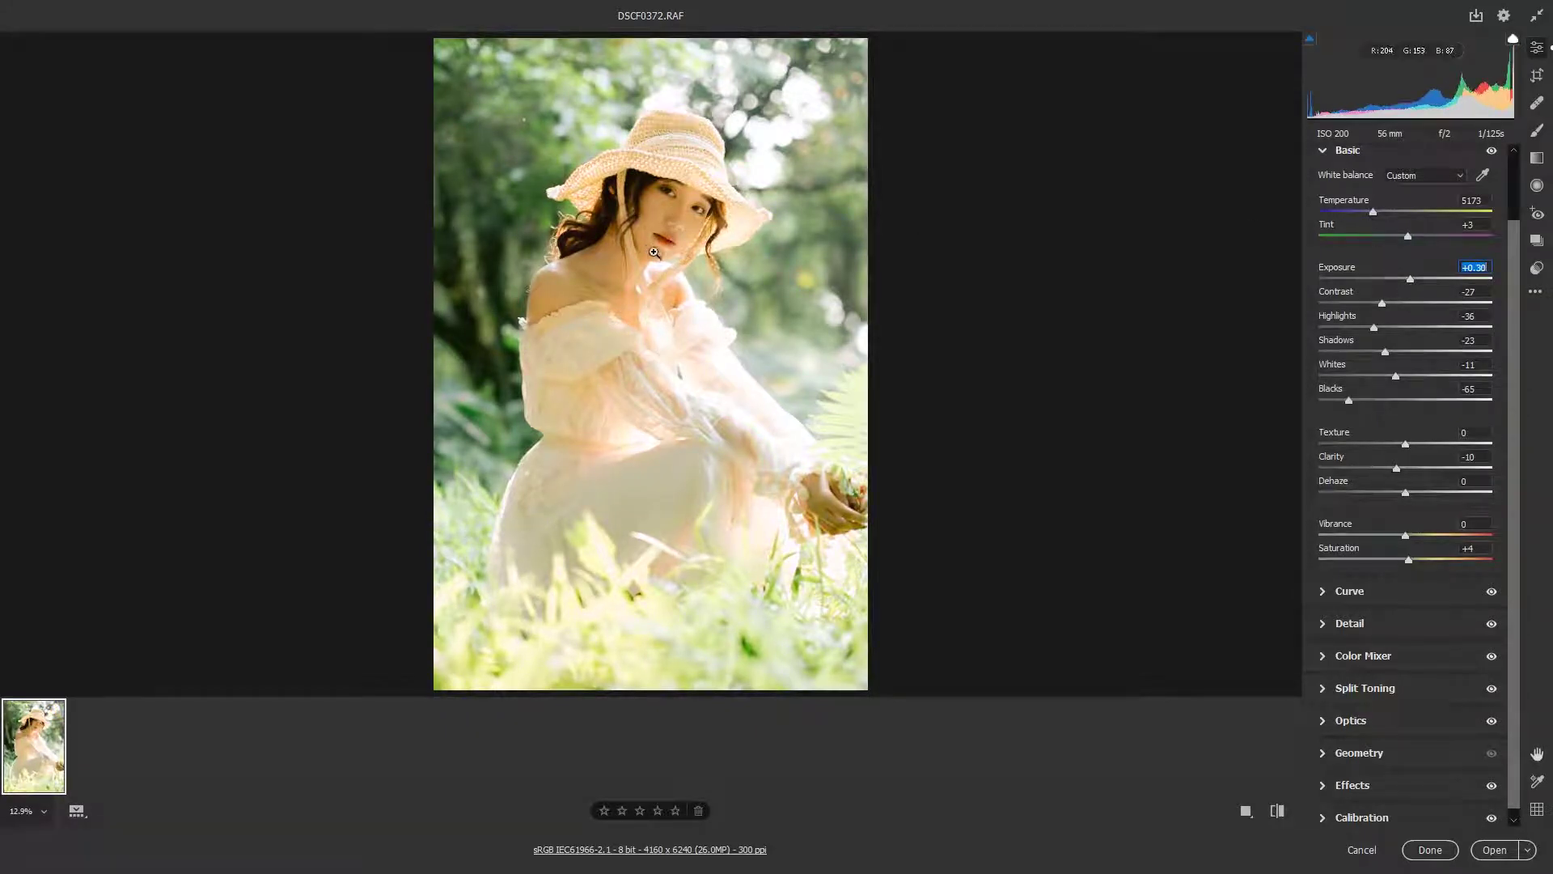
left_click_drag(654, 253, 696, 259)
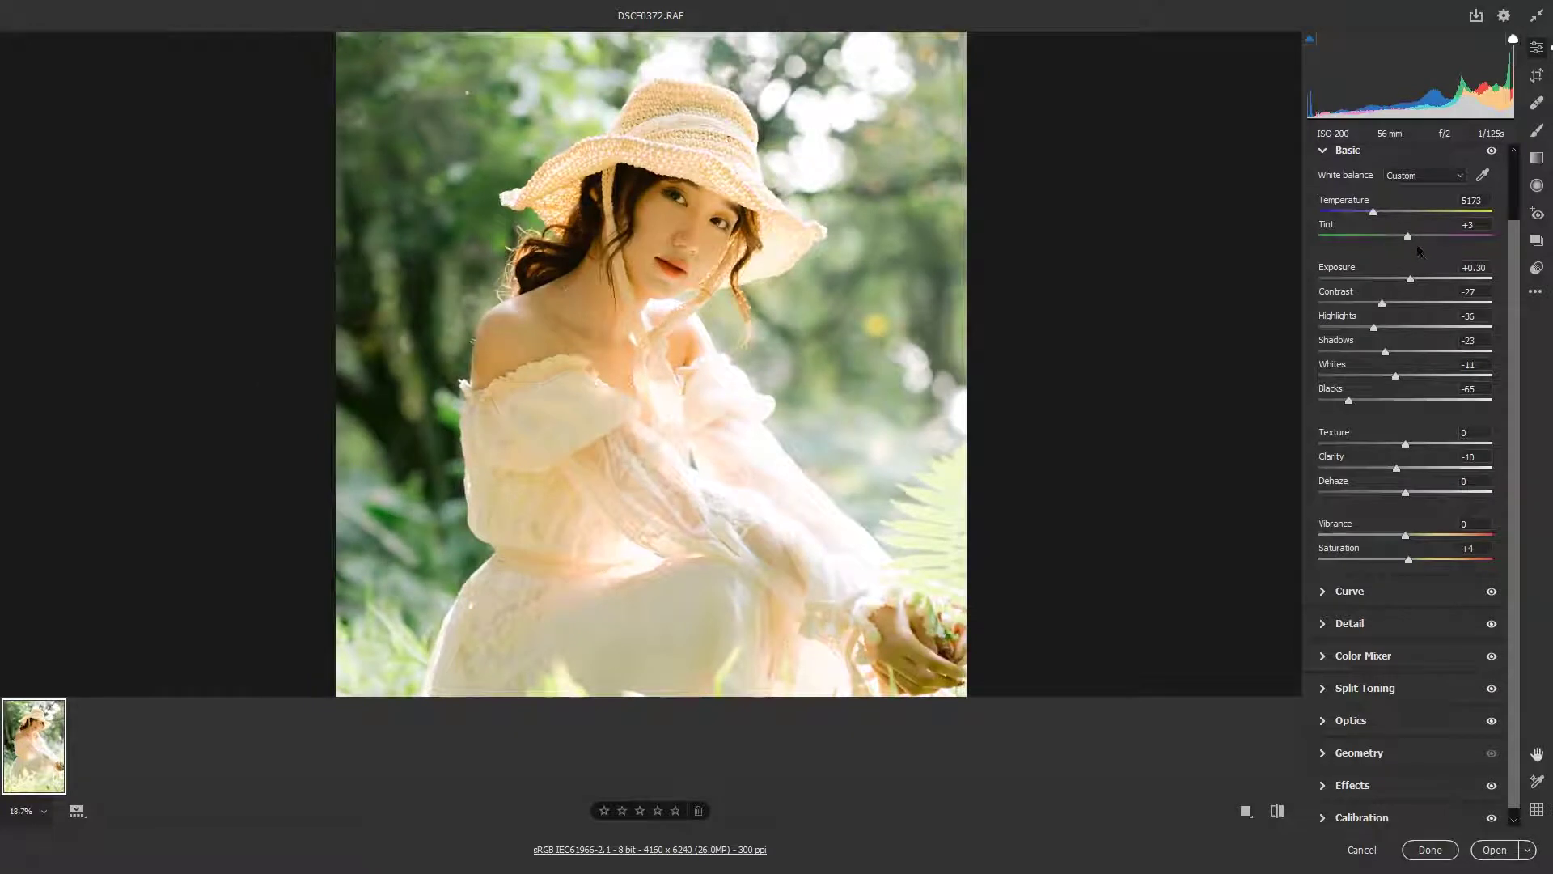
left_click(1417, 241)
left_click(666, 256, "alt")
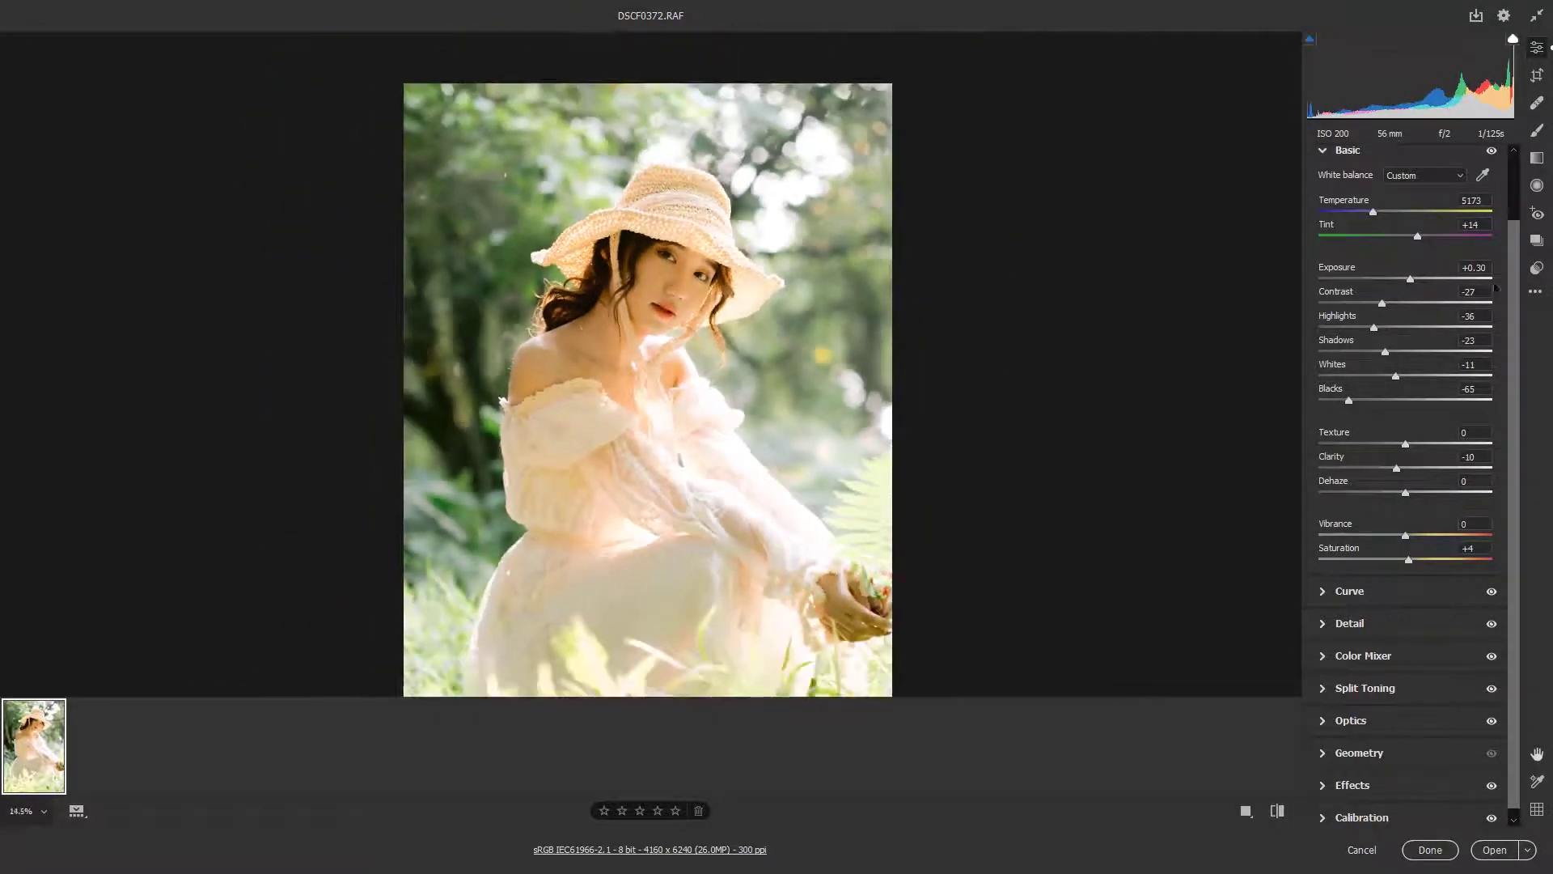
left_click(1373, 303)
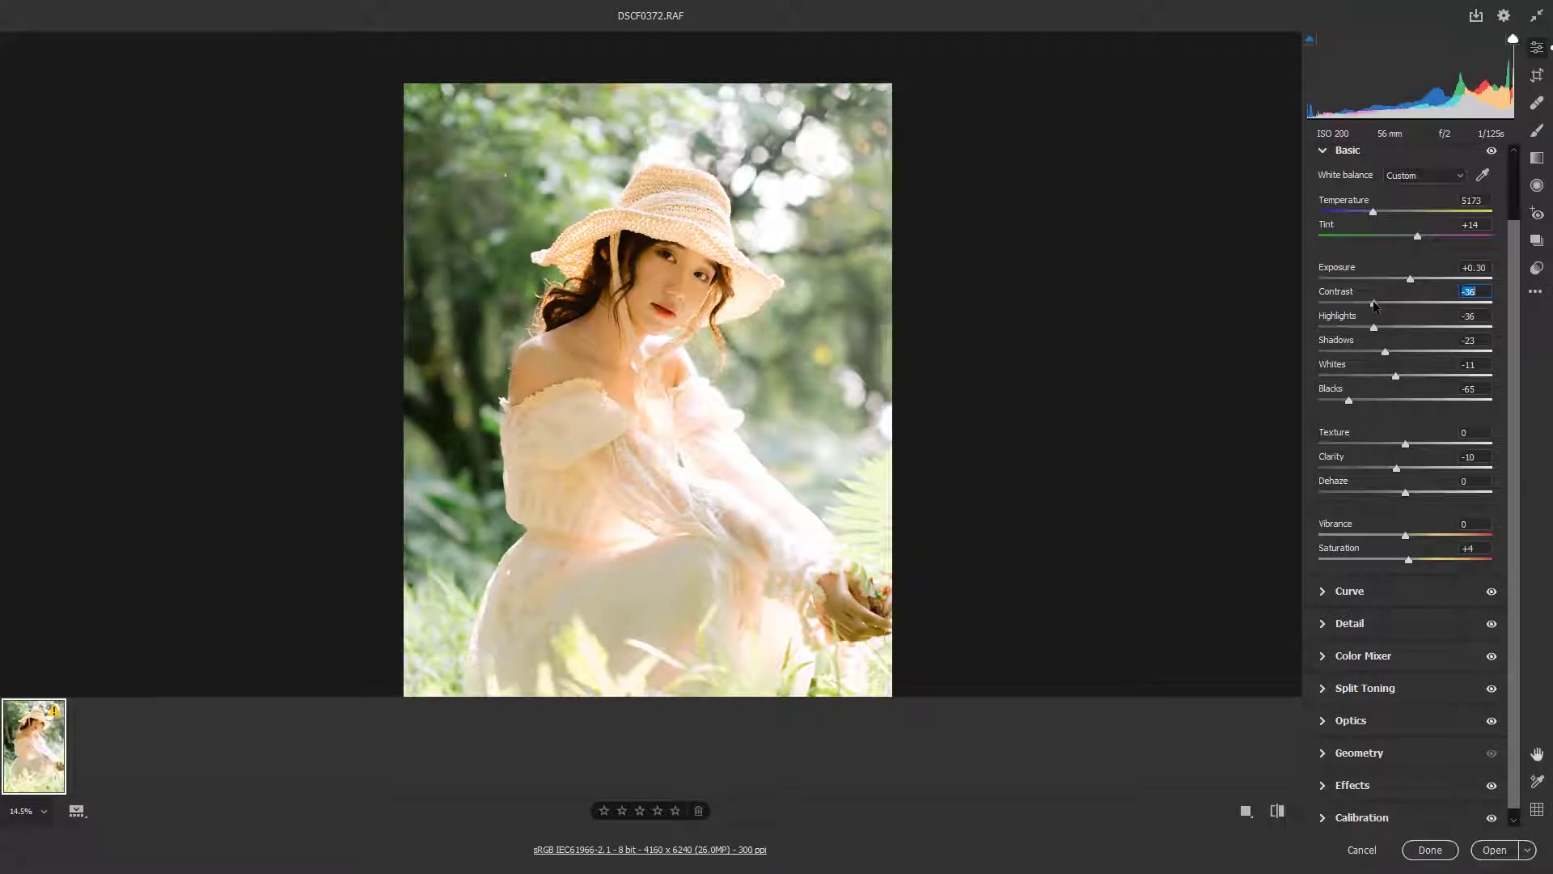
left_click(1395, 353)
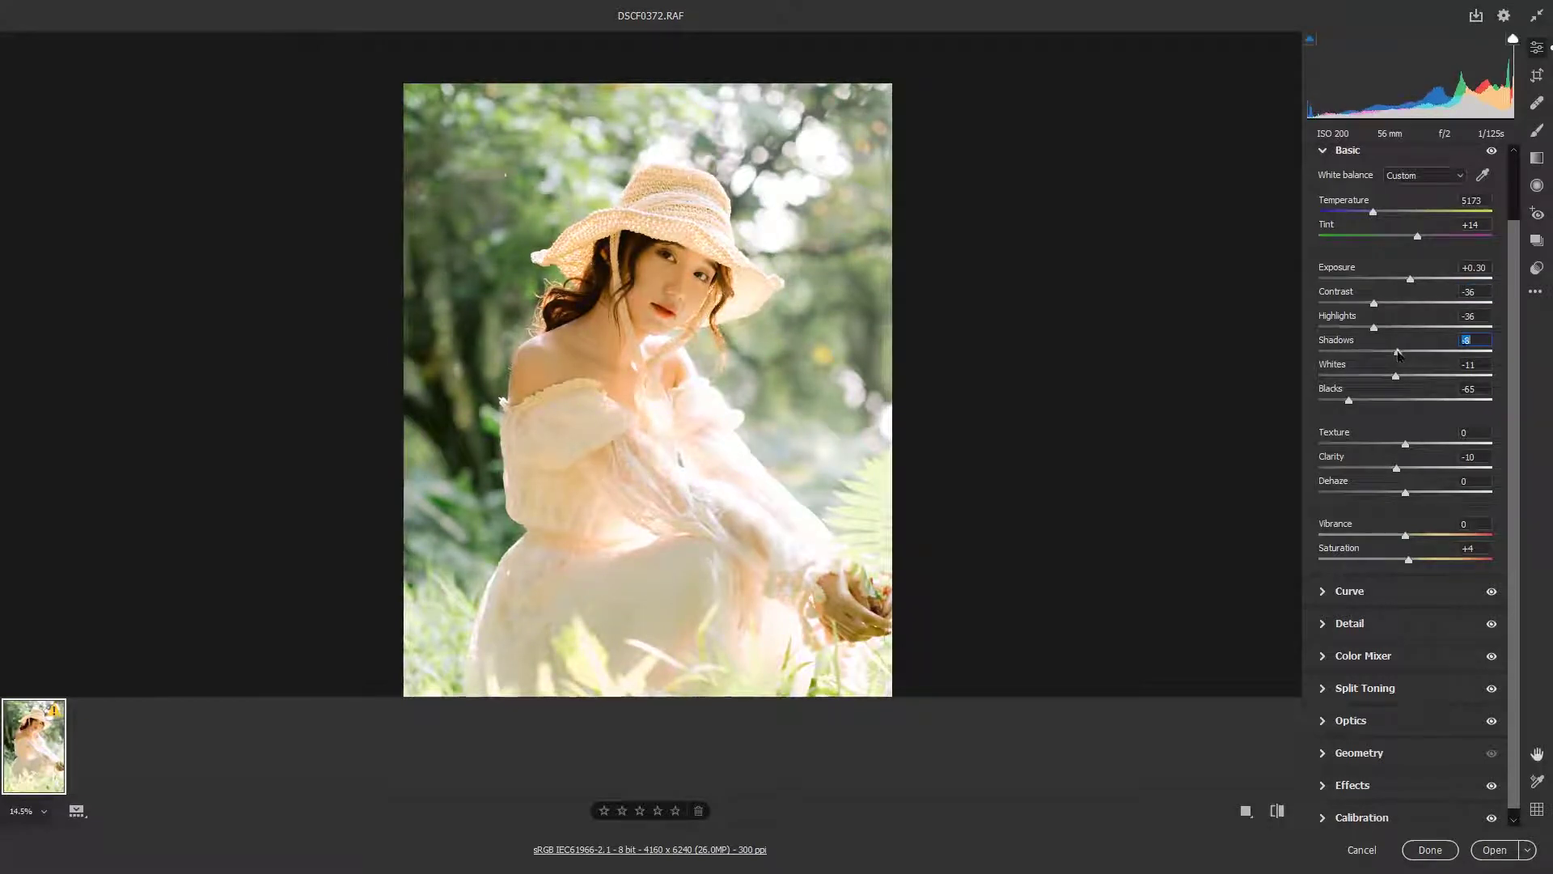
left_click(953, 354, "alt")
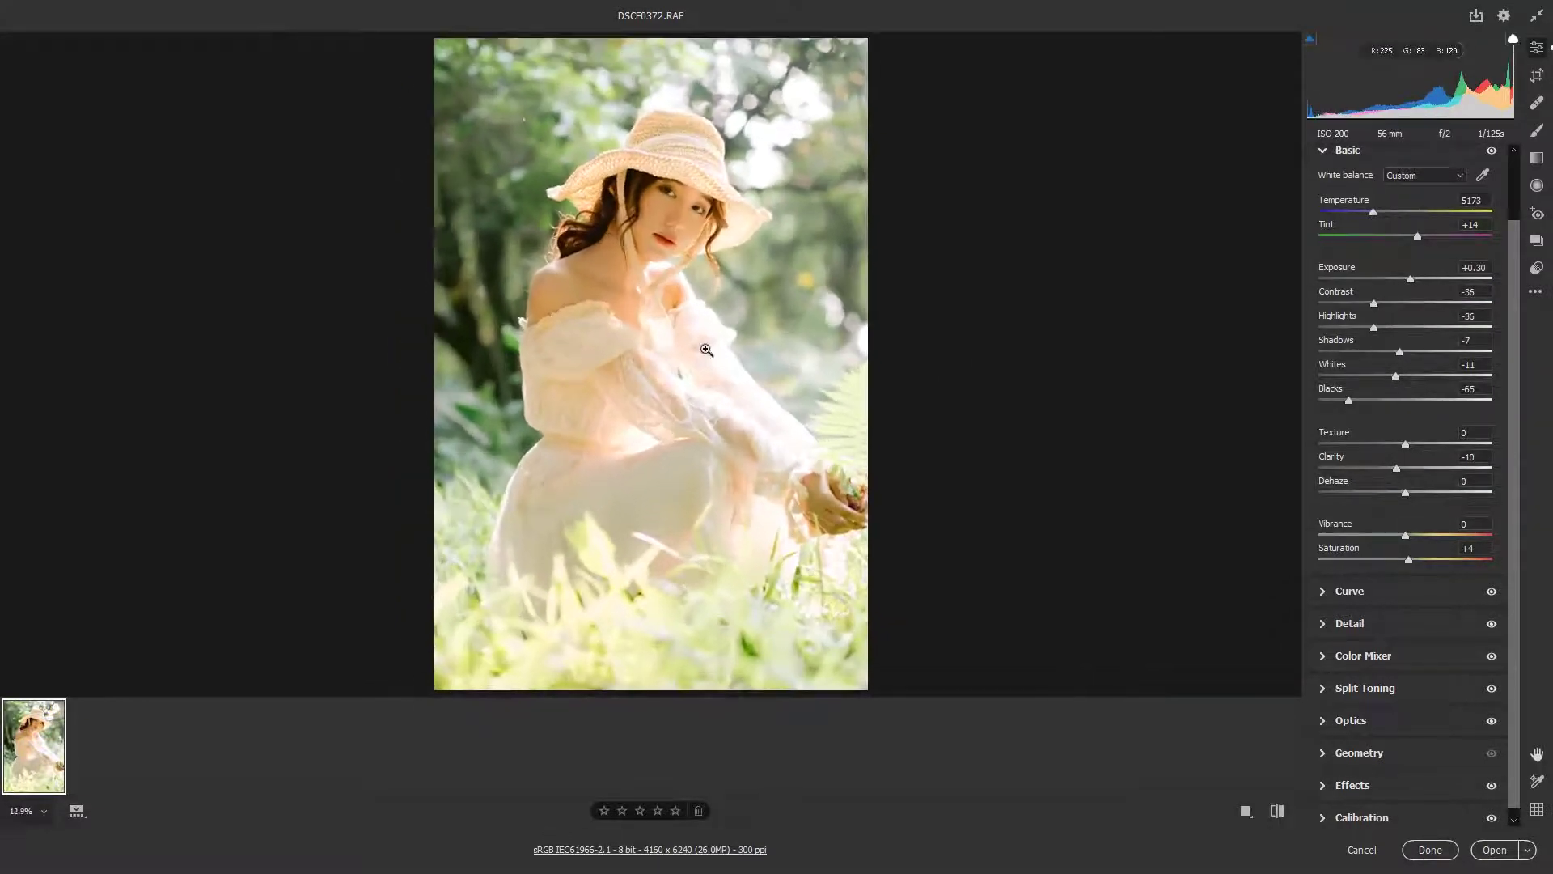
Compare the edit against the original with the before/after toggle, then finish
left_click(1274, 812)
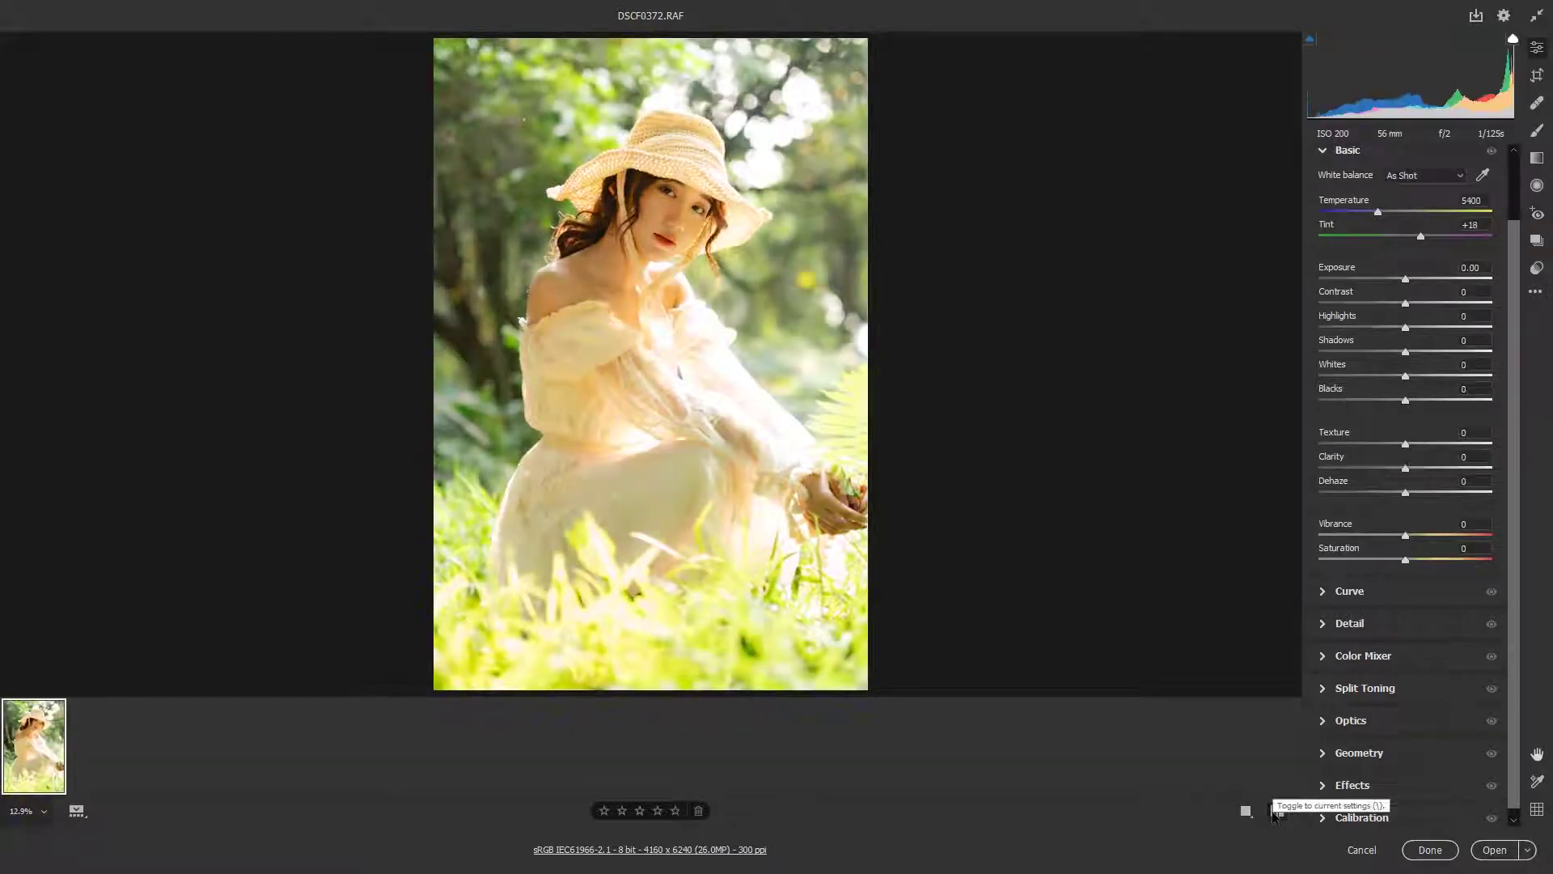
left_click(1277, 812)
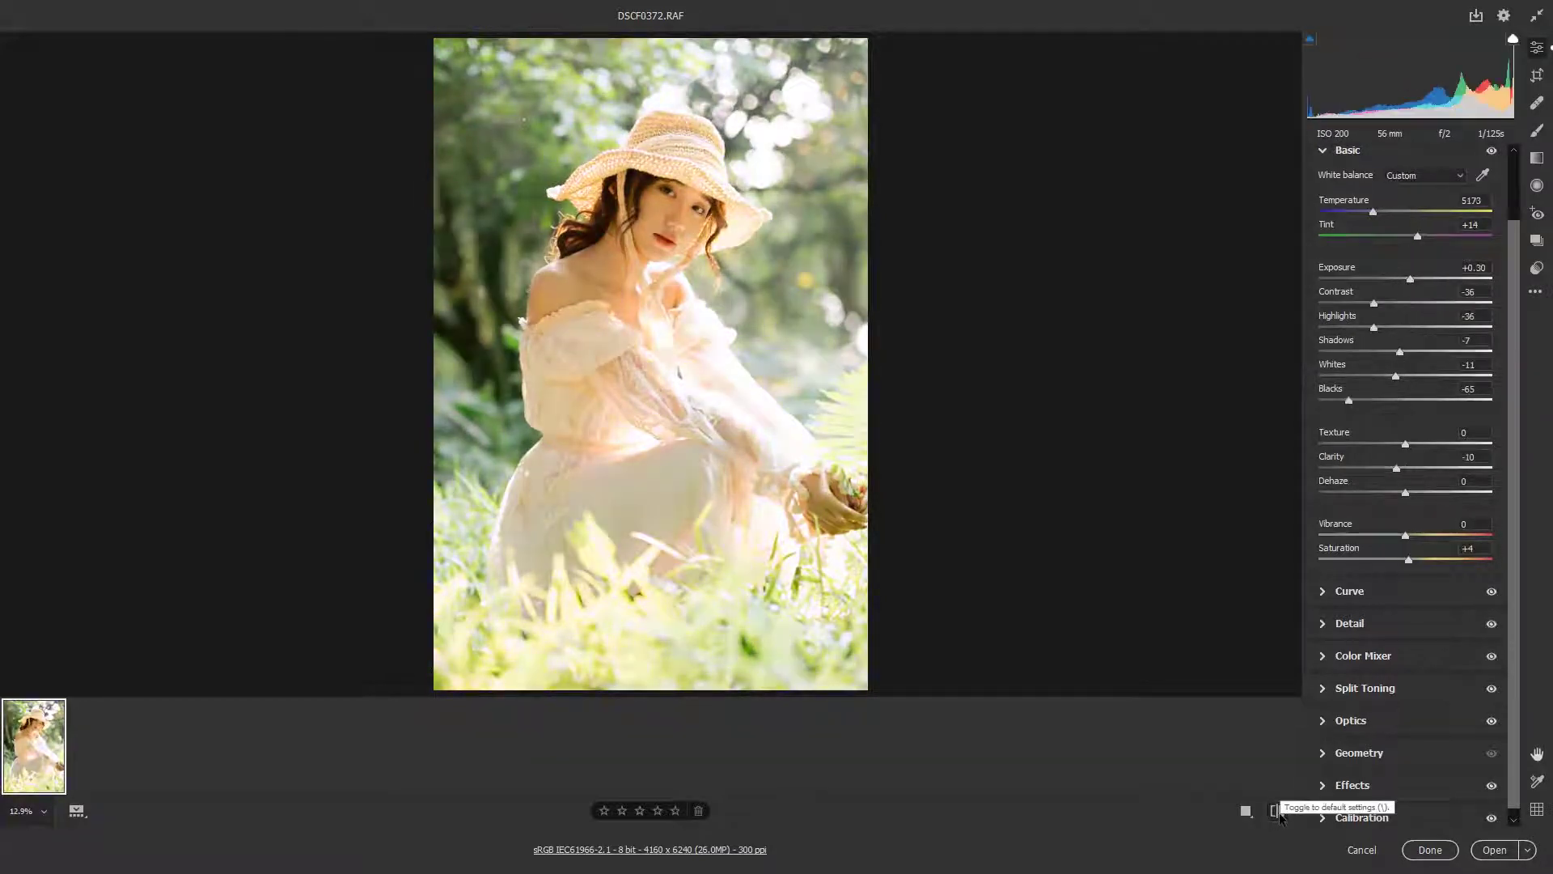
left_click(1276, 813)
left_click(1276, 811)
left_click(1276, 811)
left_click(1276, 811)
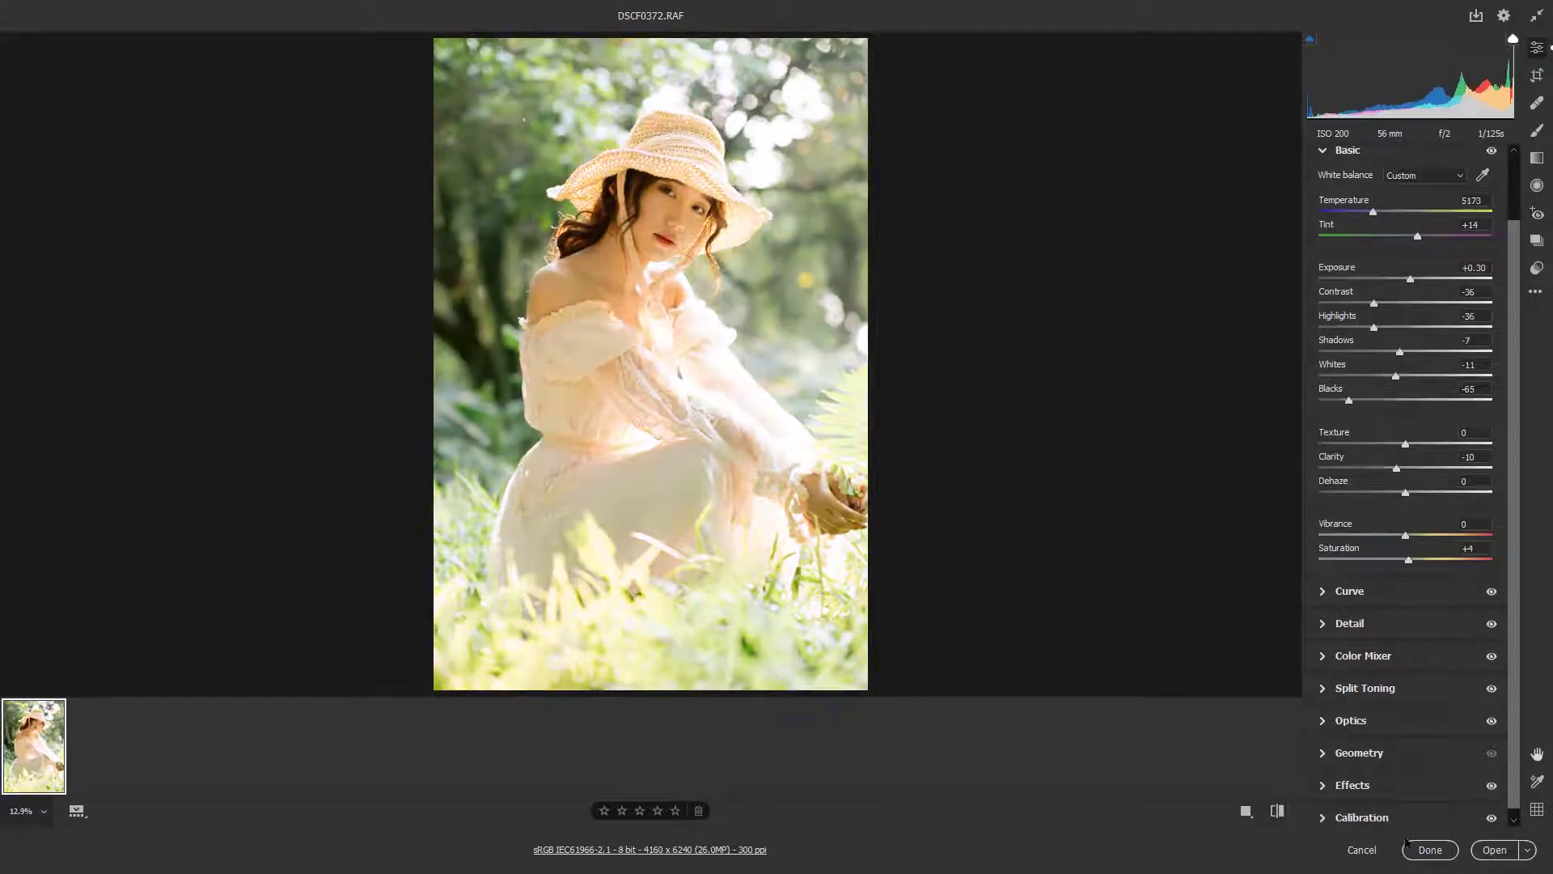
left_click(1444, 855)
Open the couple-among-leaves photo zinbleacademy.com31.CR2 in Camera Raw
left_click(500, 625)
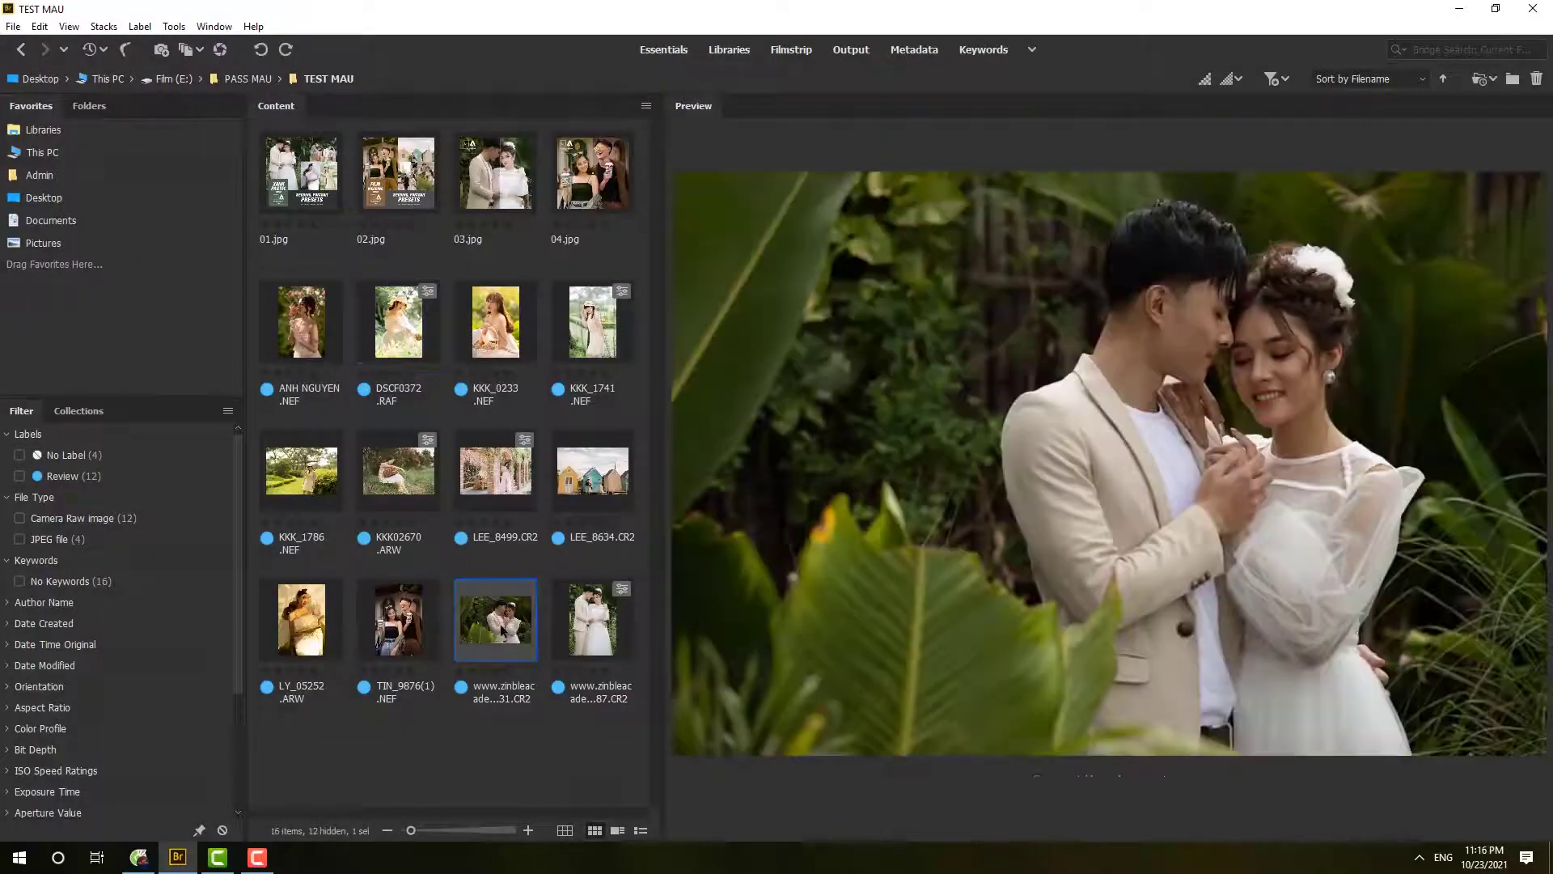
right_click(501, 629)
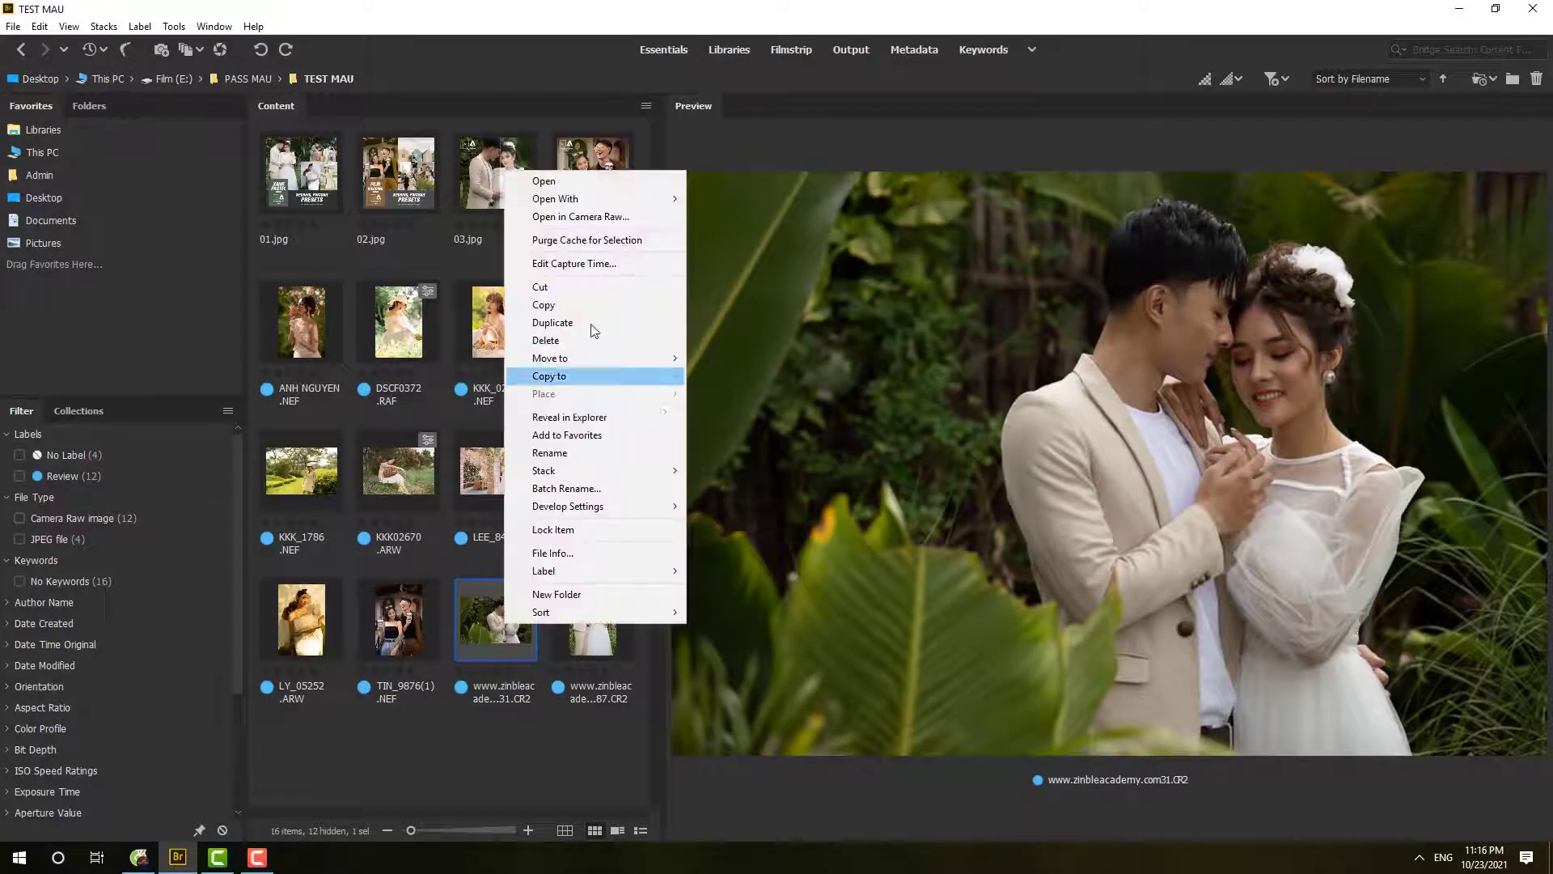
left_click(639, 215)
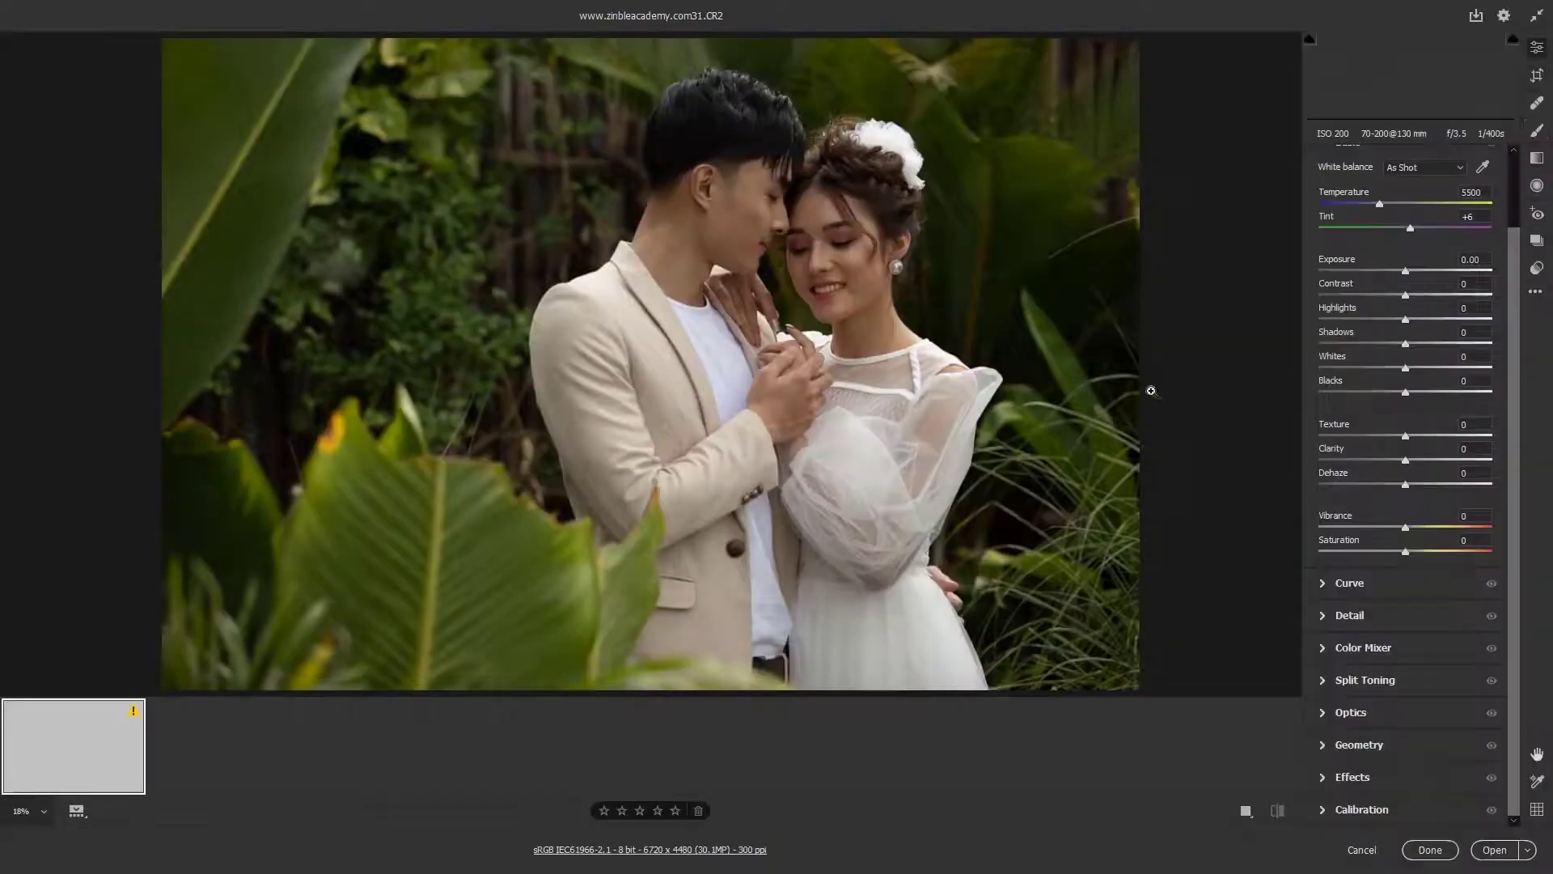
Load the XPastel Film1.xmp preset settings onto the couple photo
left_click(1545, 268)
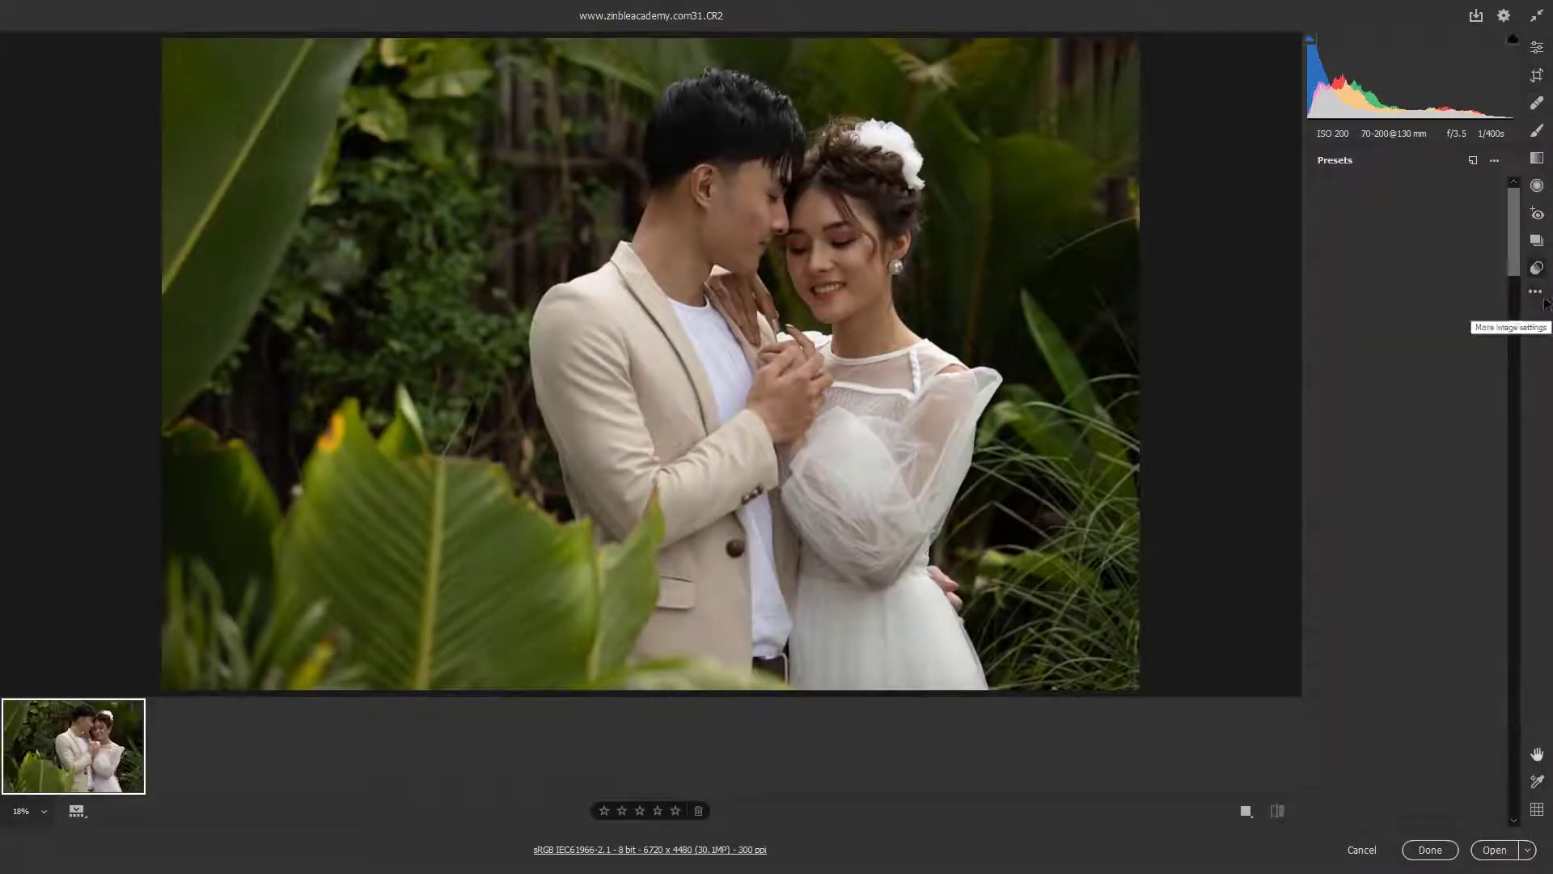
left_click(1536, 292)
left_click(1536, 292)
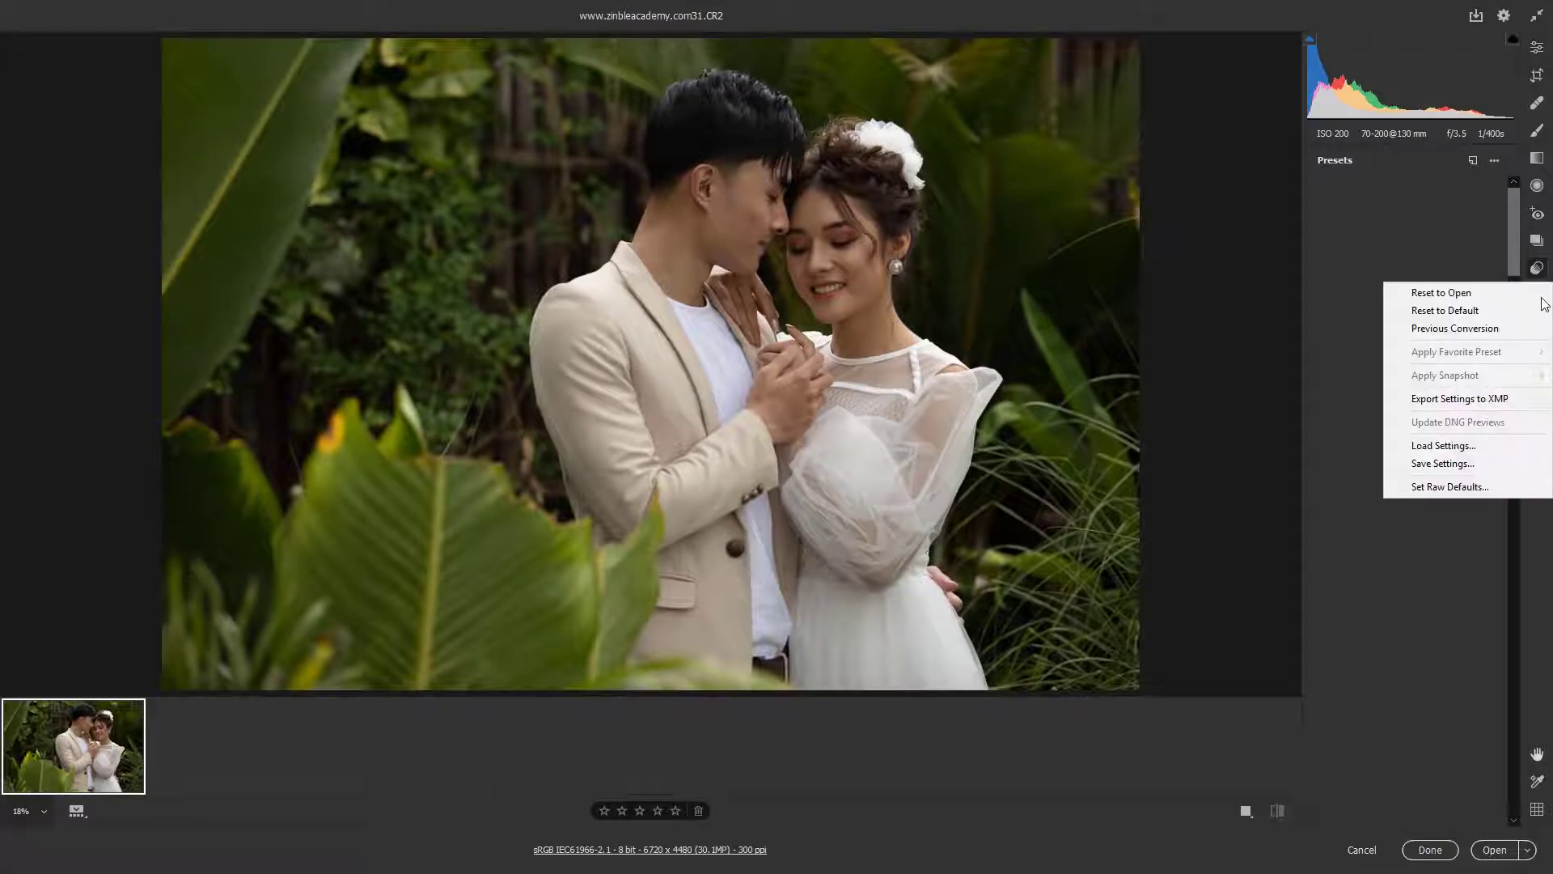
left_click(1435, 447)
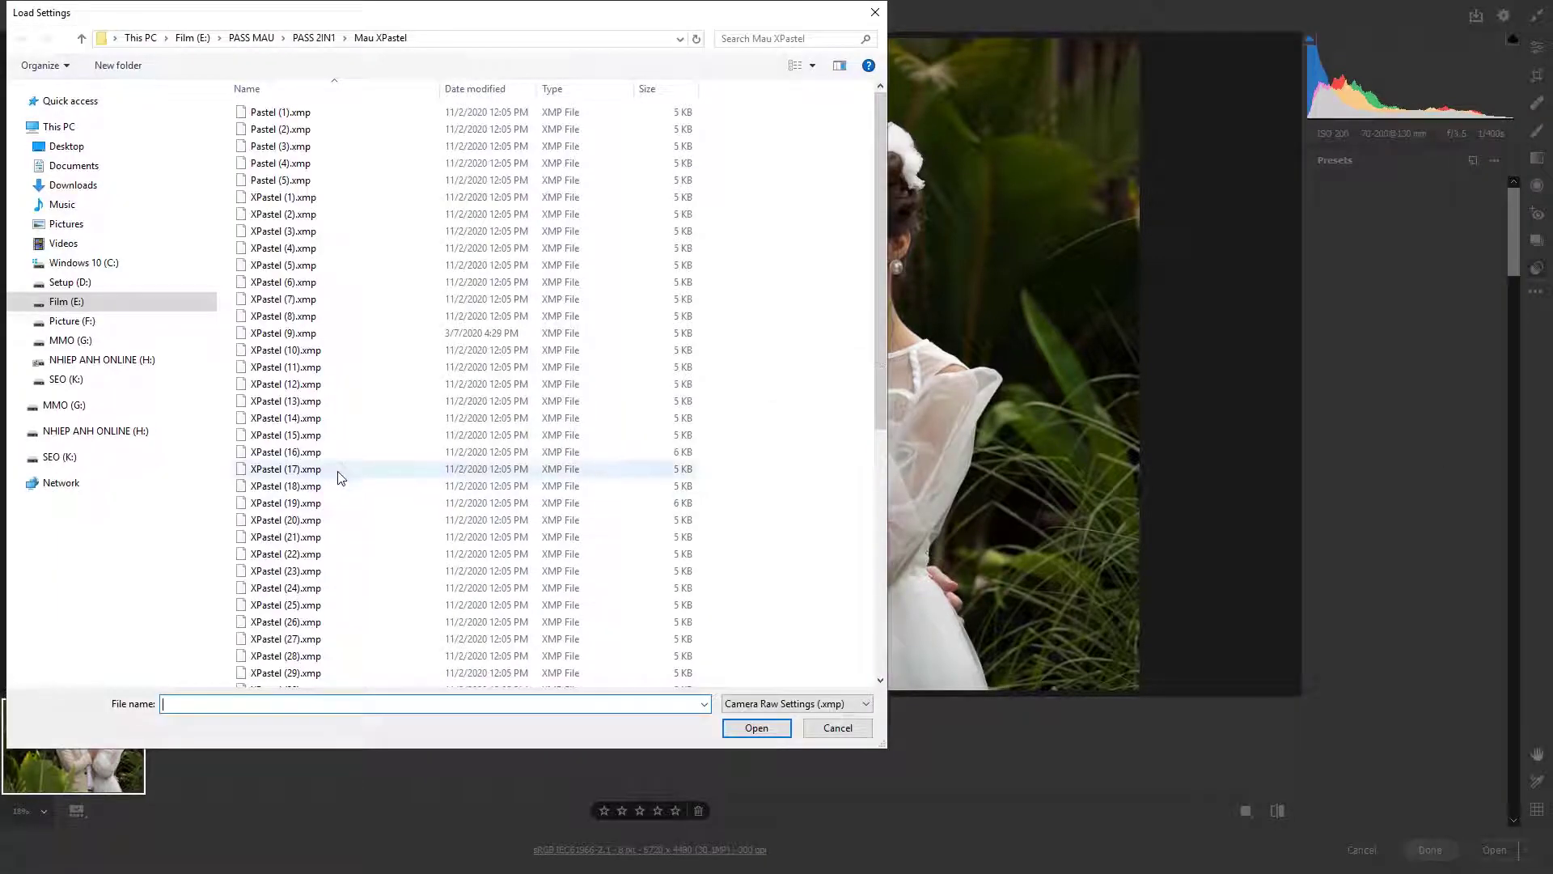
scroll(485, 501, "down", 8)
left_click(300, 508)
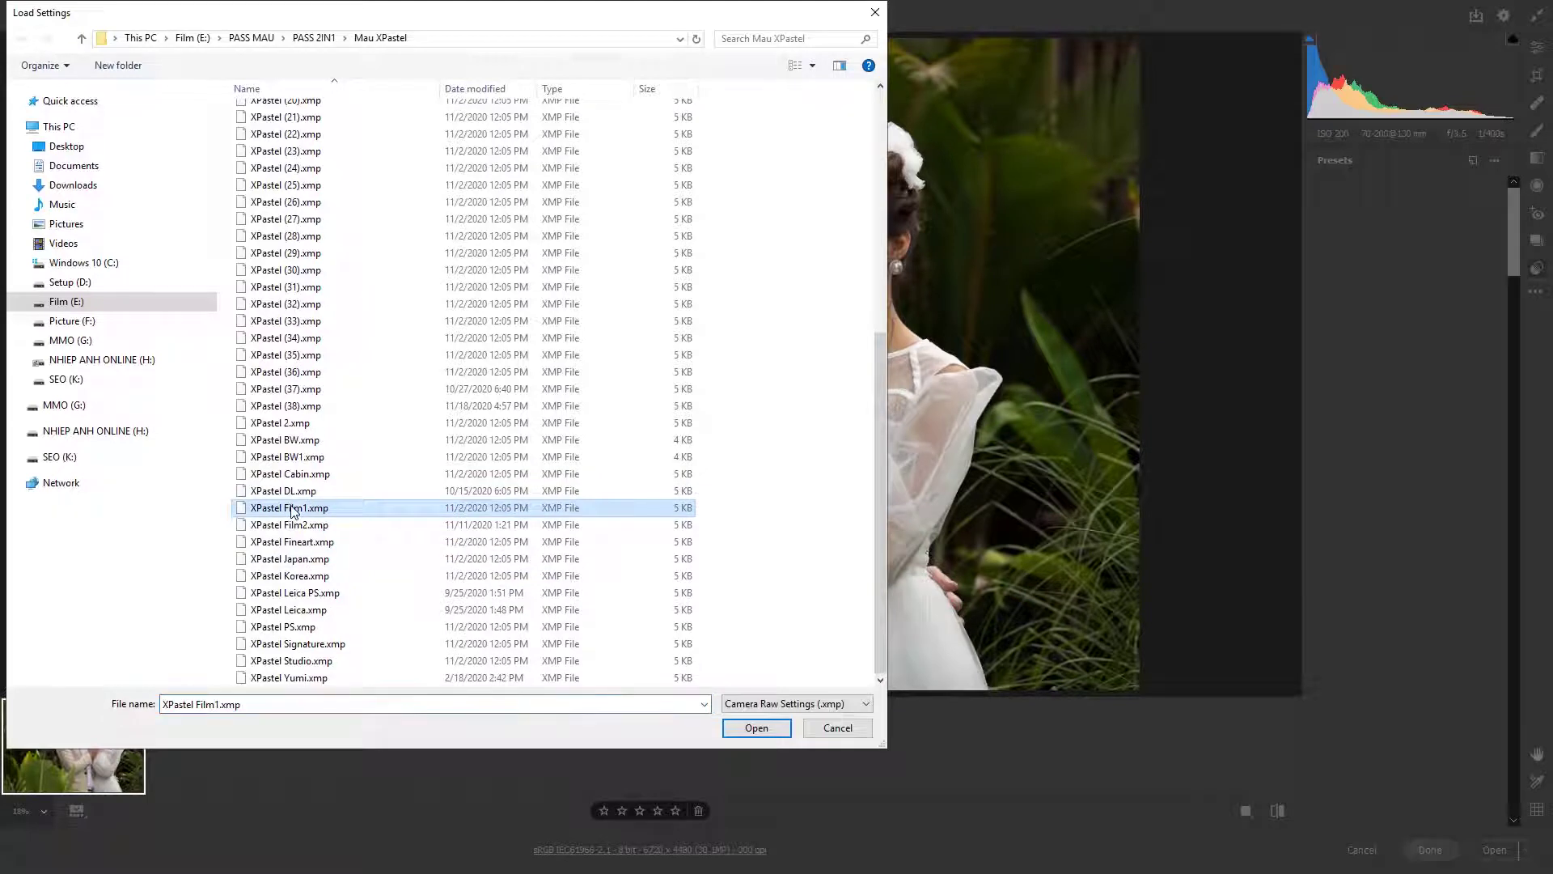
left_click(303, 476)
double_click(296, 458)
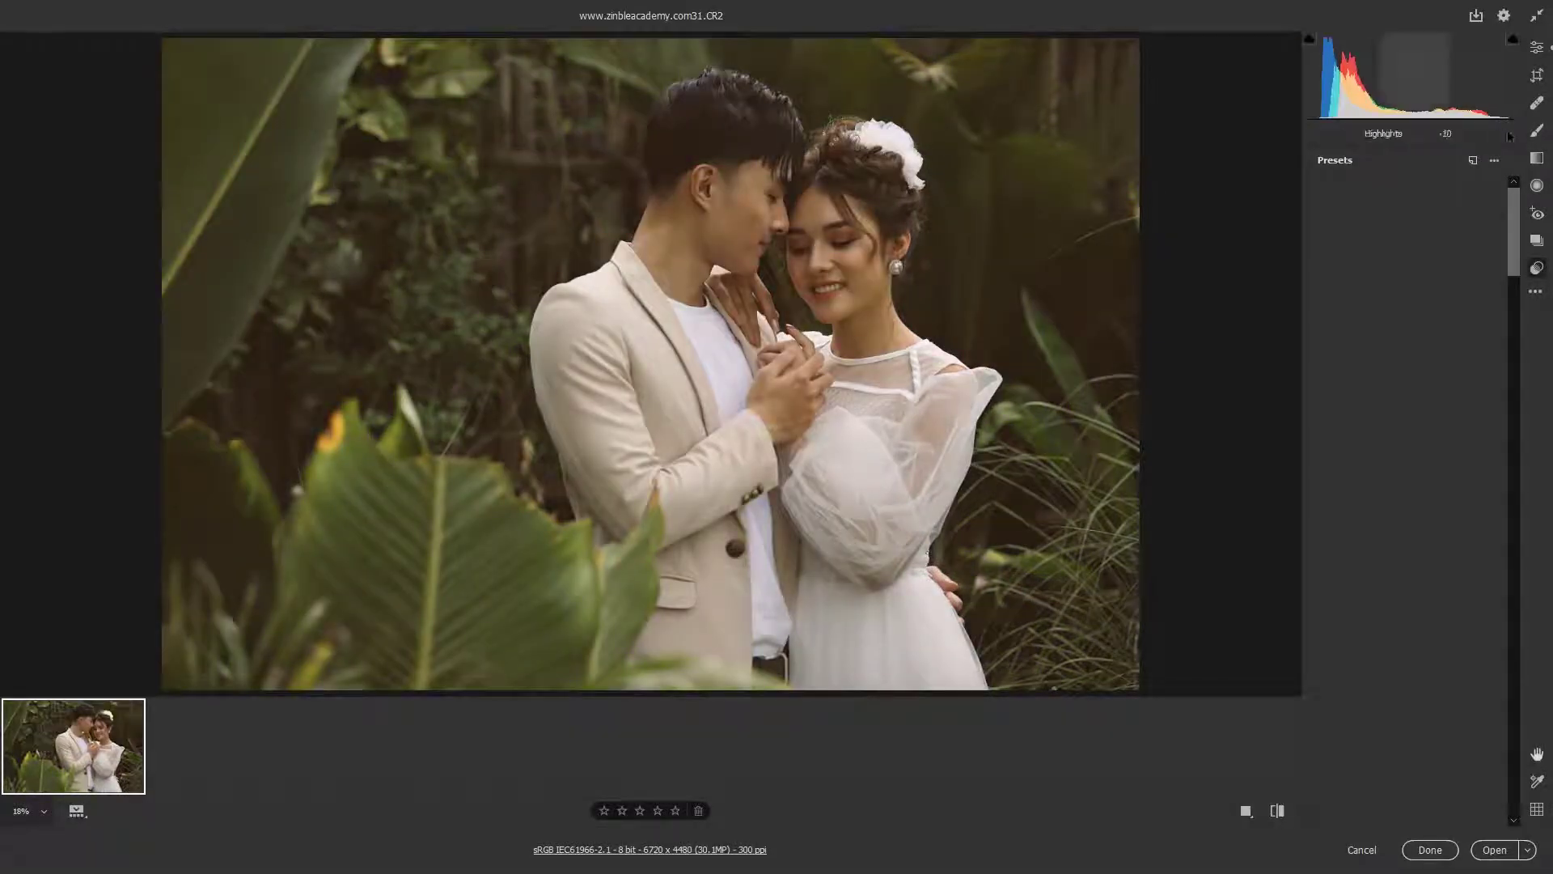
Set Exposure to +0.85 and Contrast to -6, then apply the edits
left_click(1537, 47)
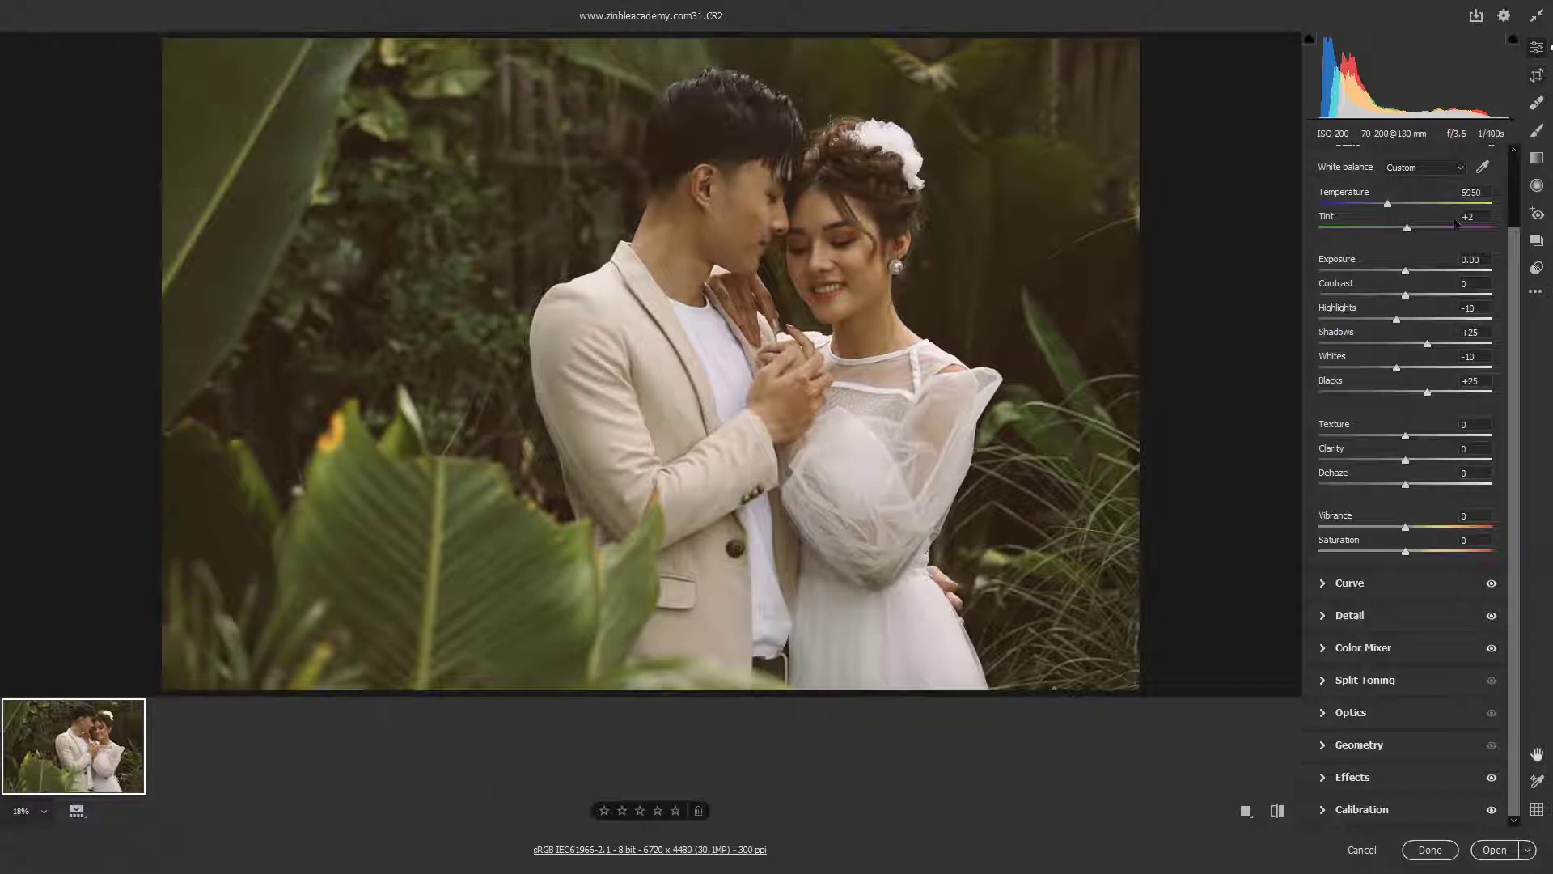
left_click(1418, 270)
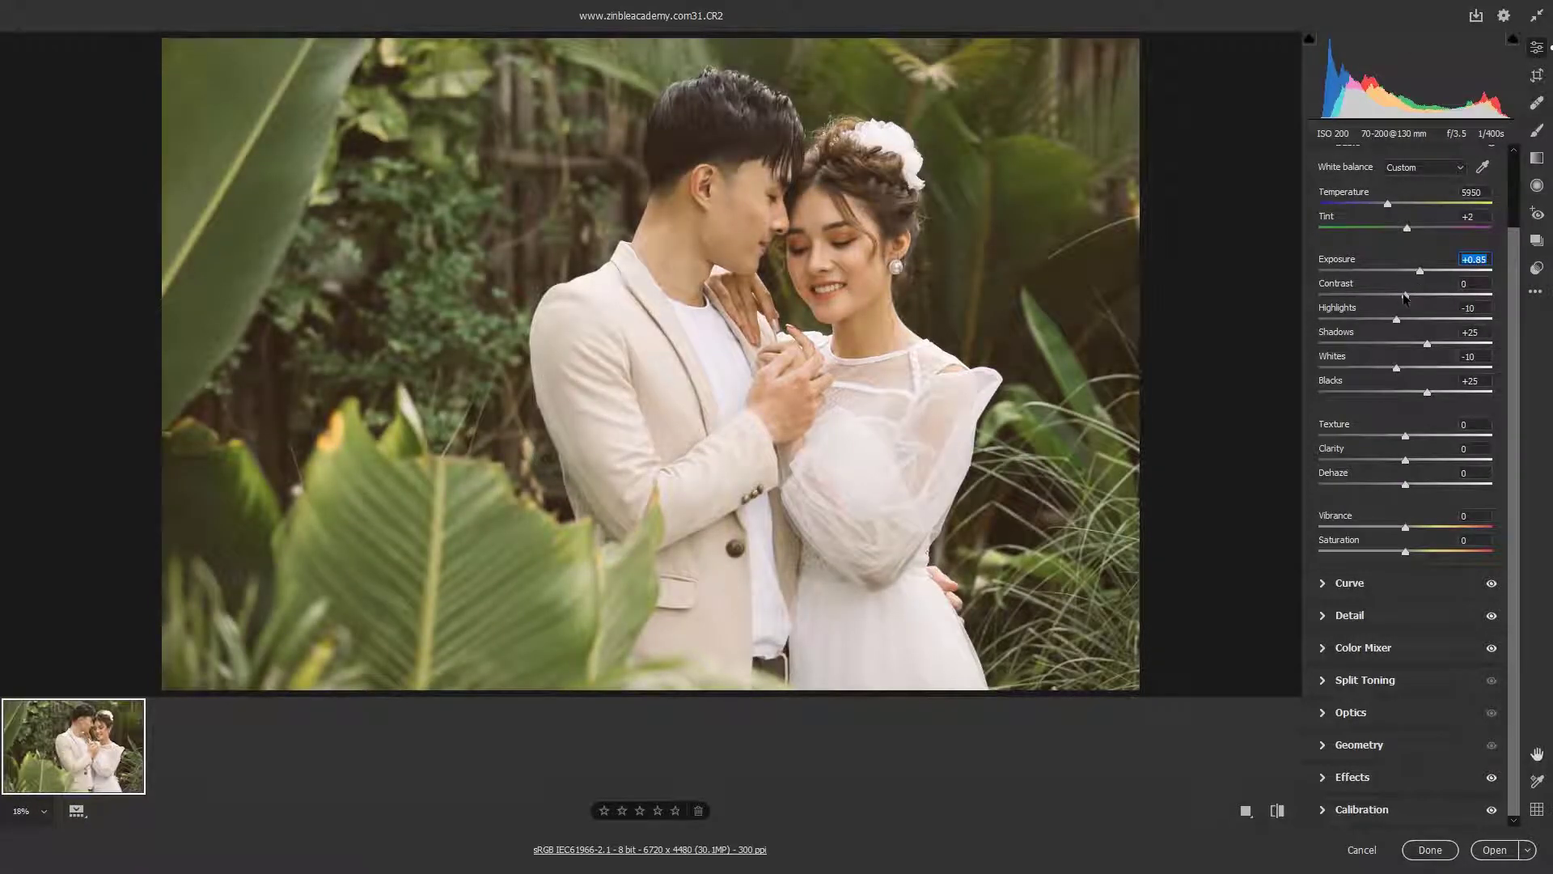
left_click_drag(1405, 297, 1400, 298)
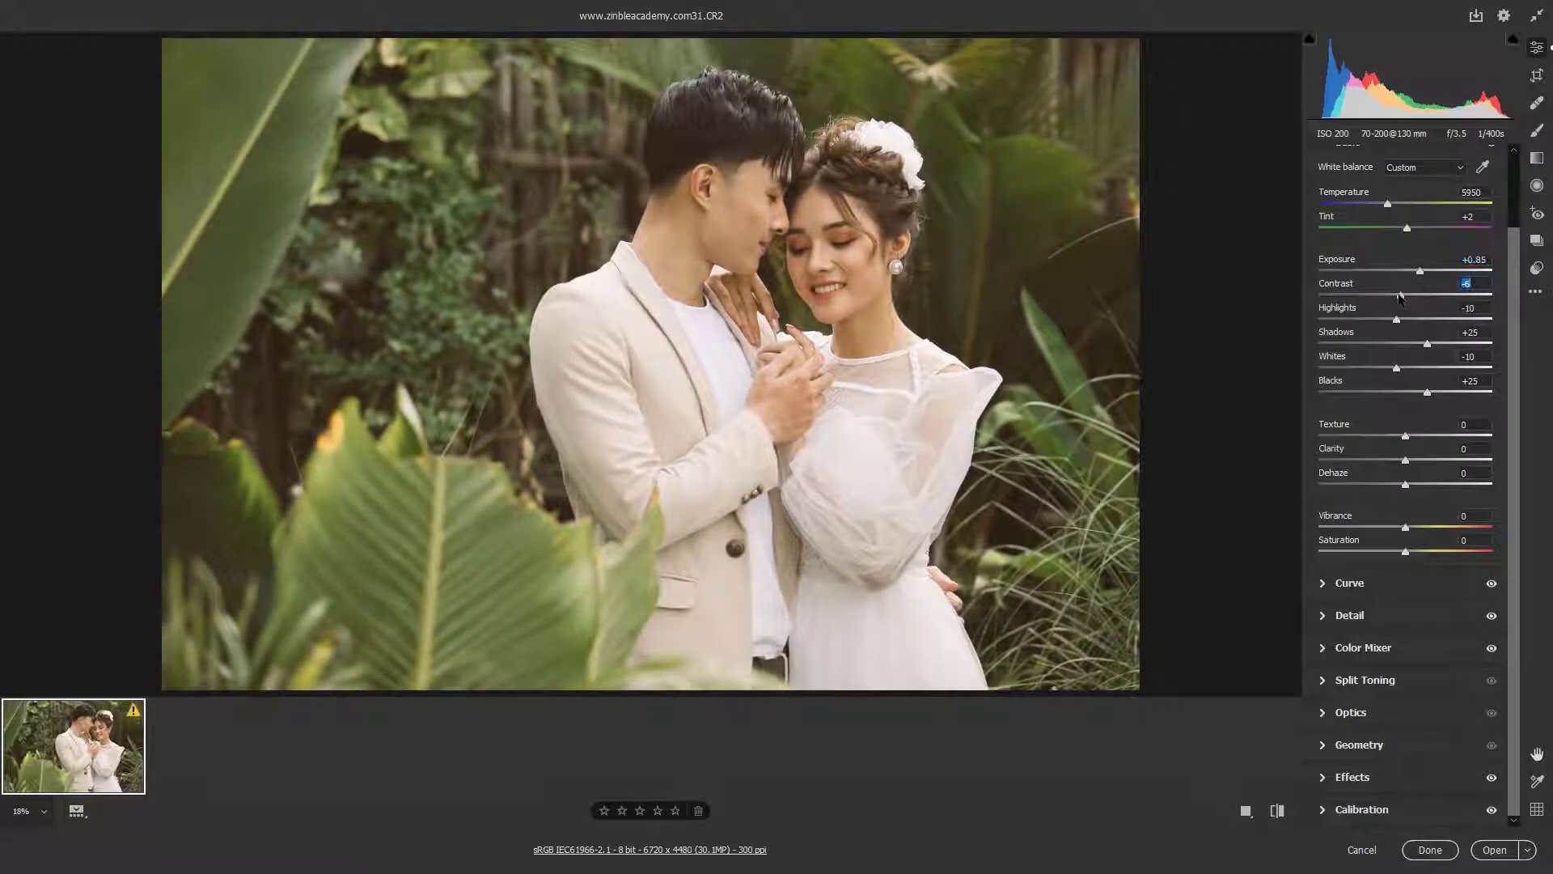
left_click(1425, 851)
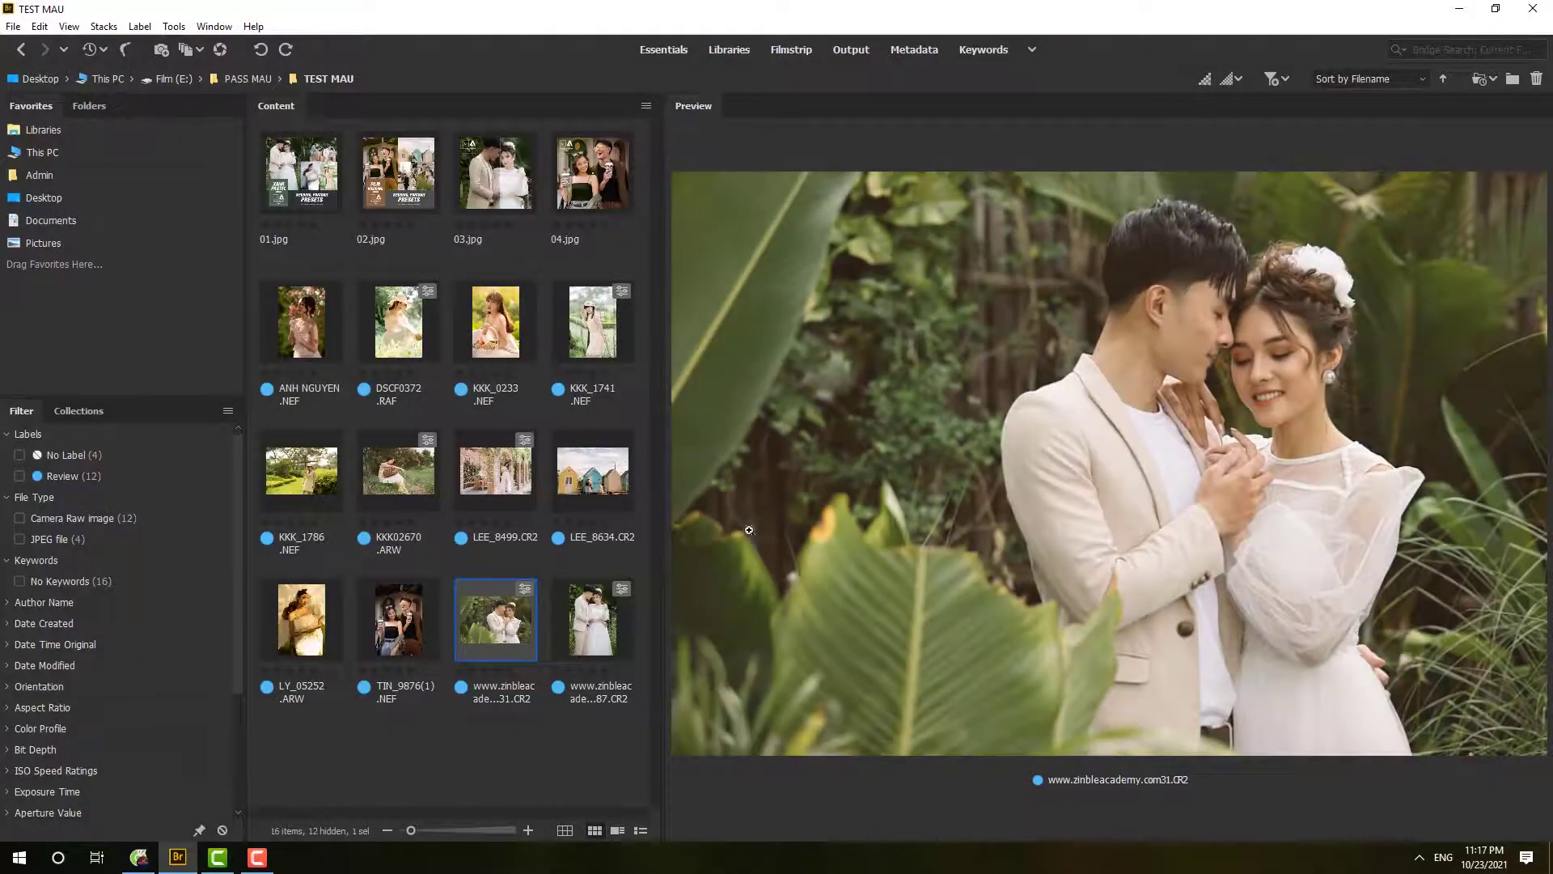
Open the TIN_9876(1).NEF street portrait in Camera Raw
left_click(404, 639)
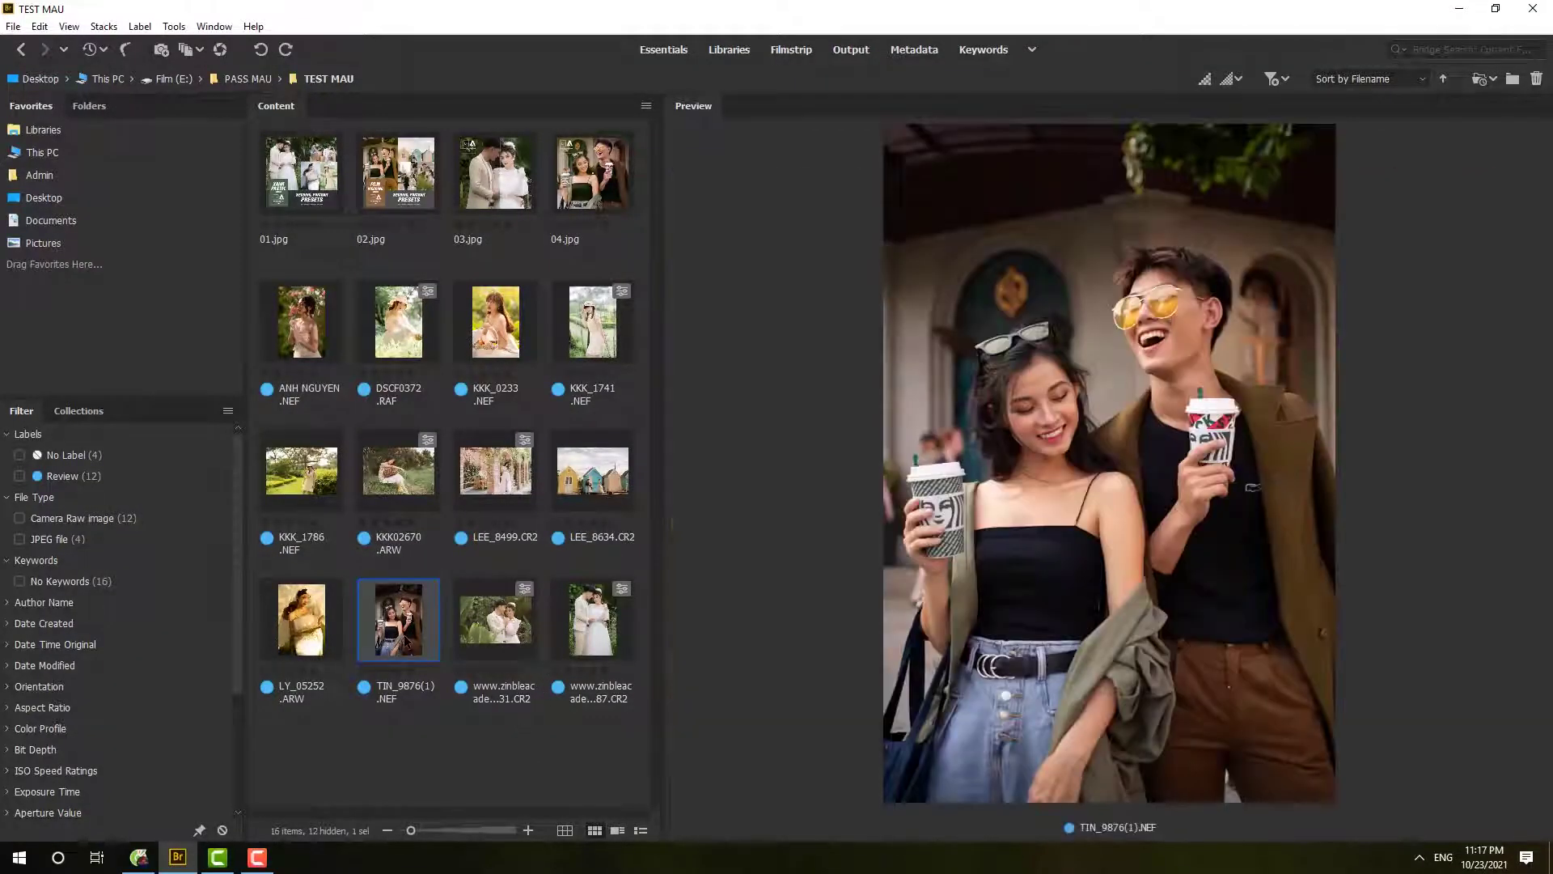
right_click(406, 641)
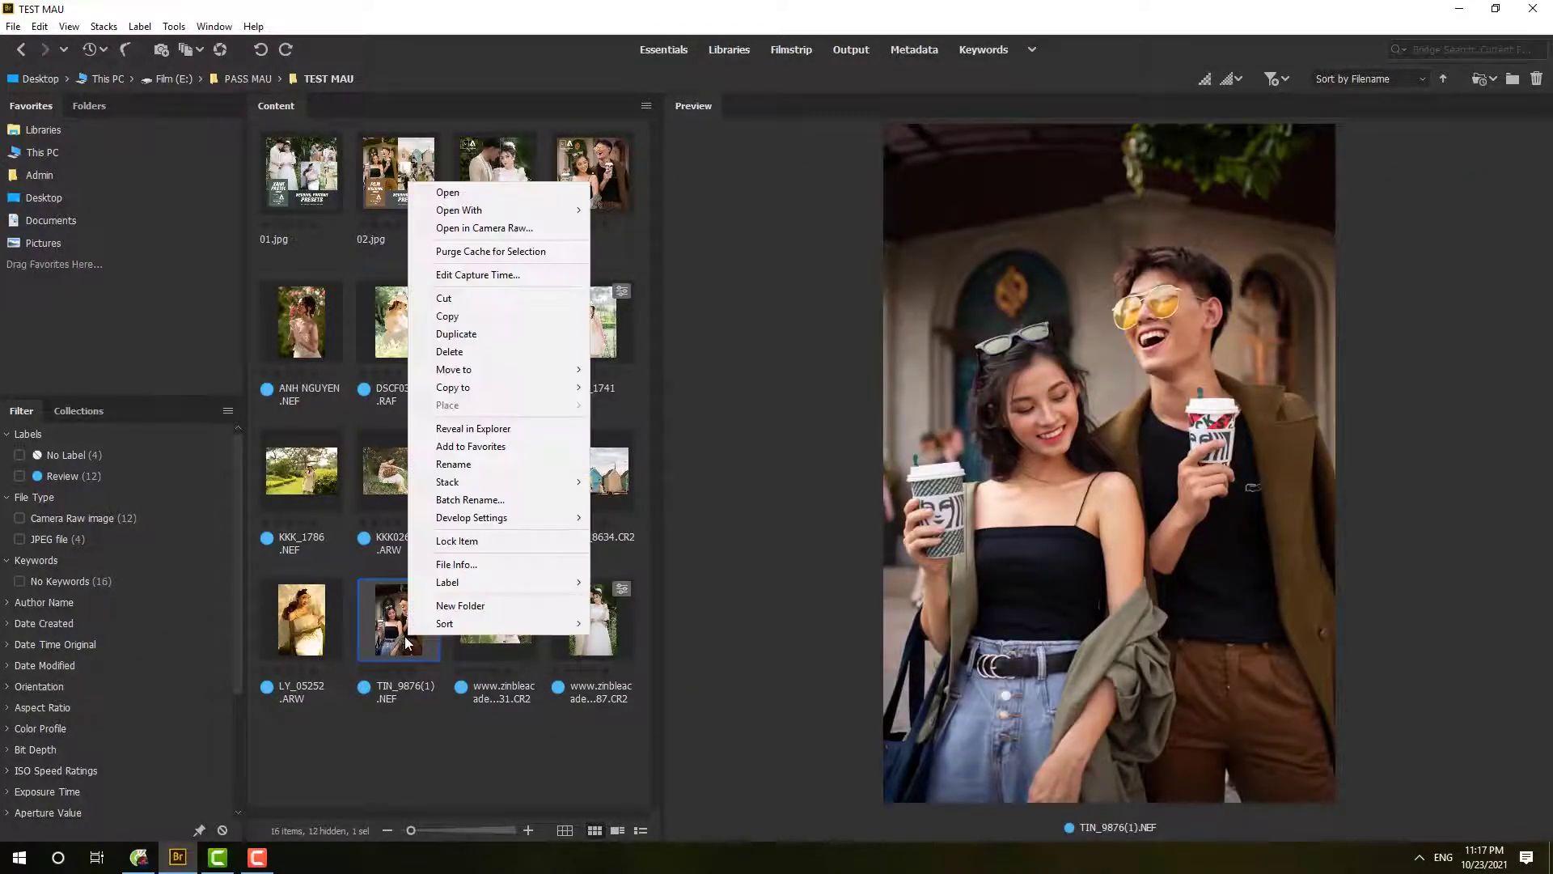
left_click(531, 230)
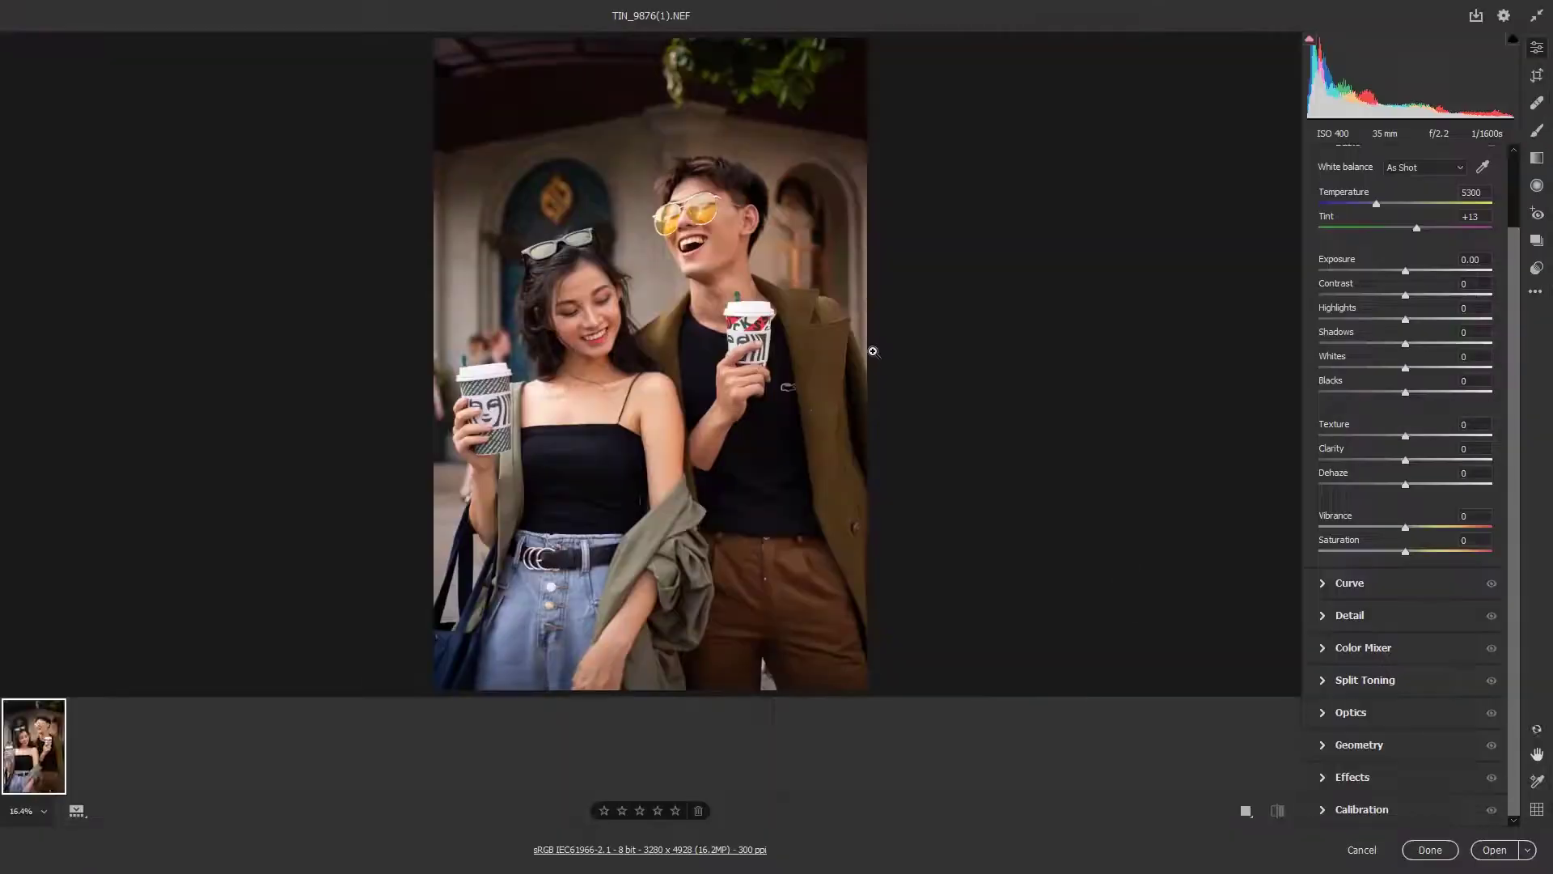
Load the Film Merry > Merry 400H . 3.xmp preset onto the photo
left_click(1535, 292)
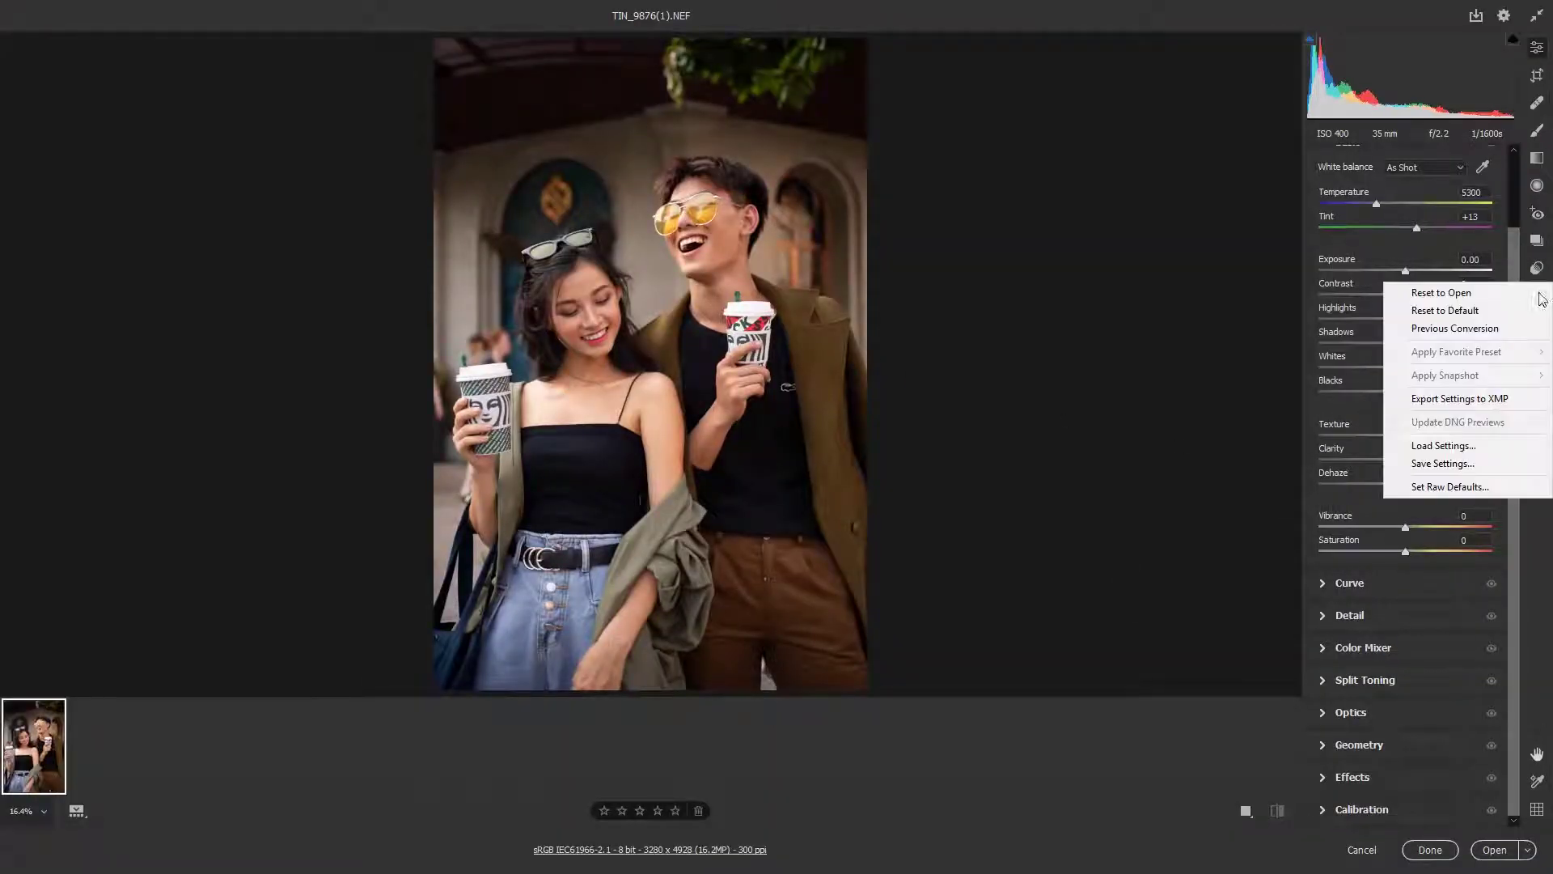
left_click(1449, 446)
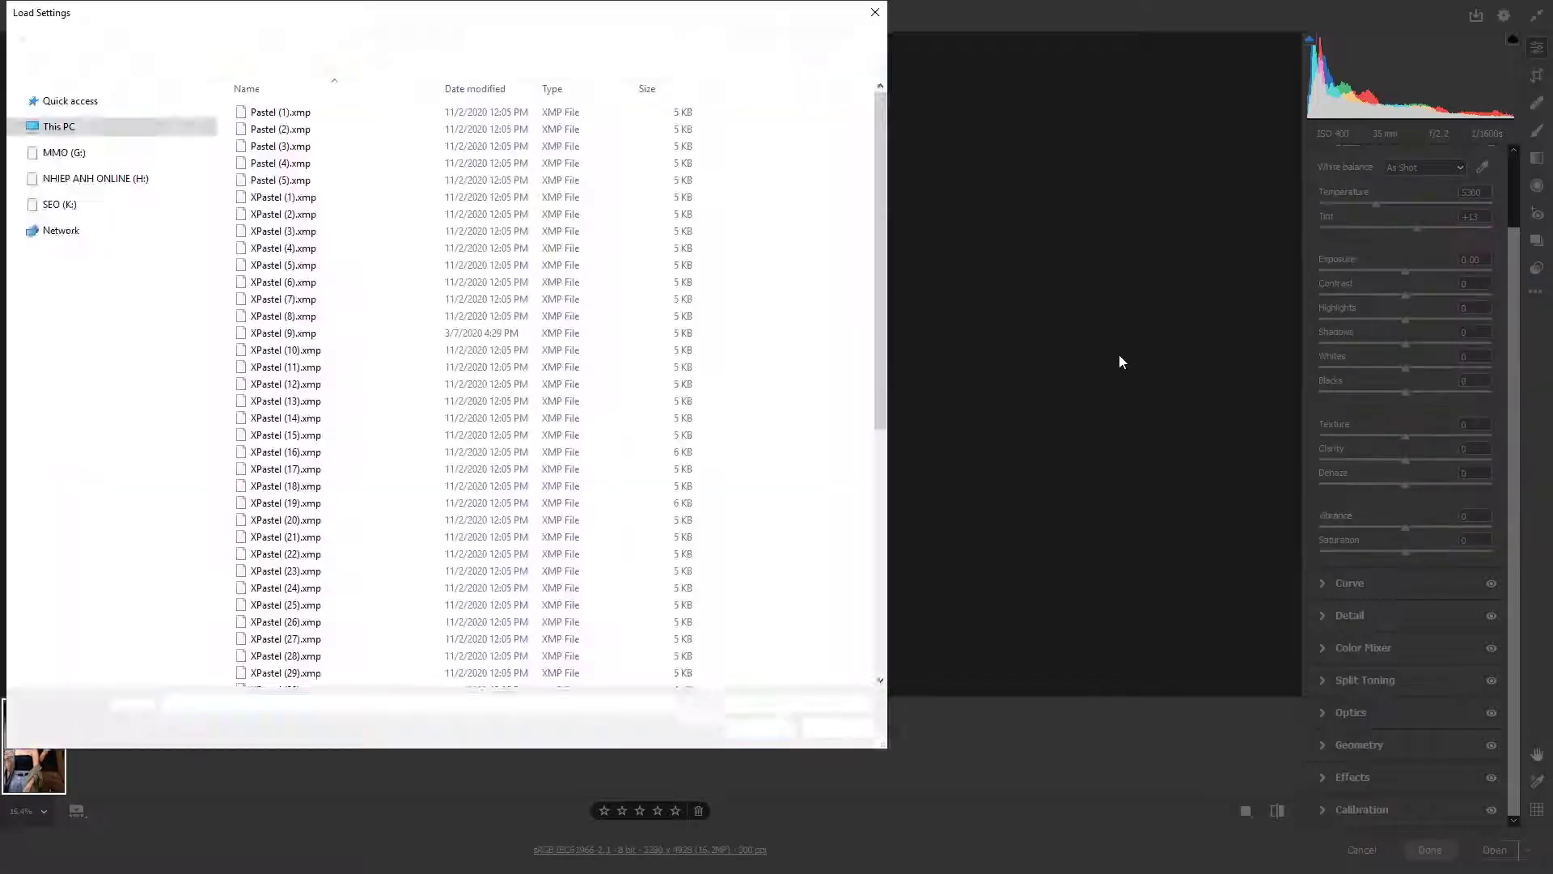
left_click(322, 38)
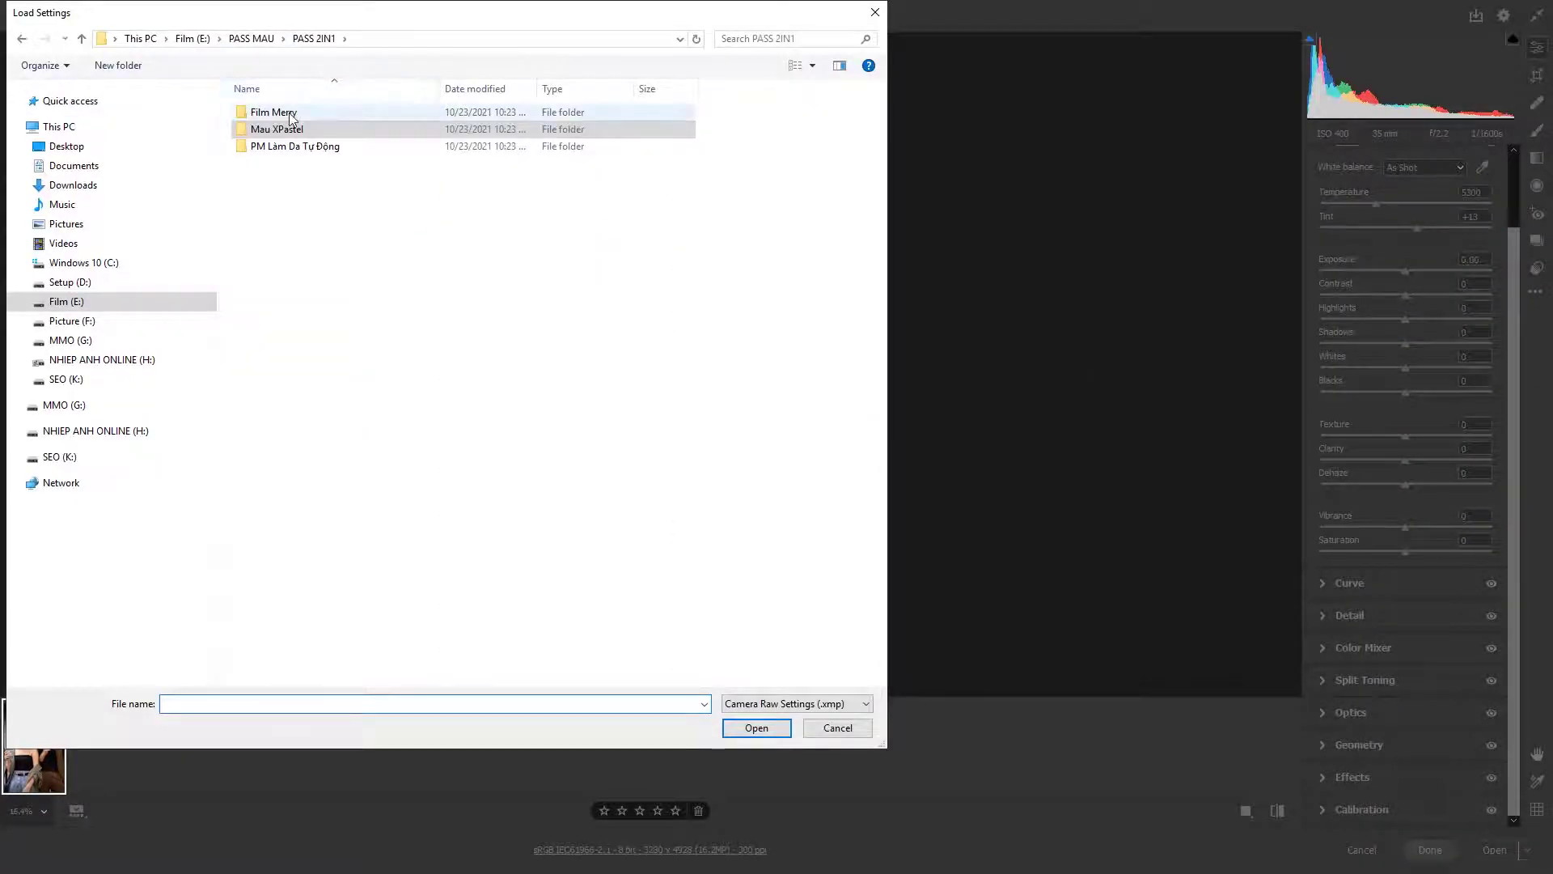
double_click(299, 112)
left_click(284, 369)
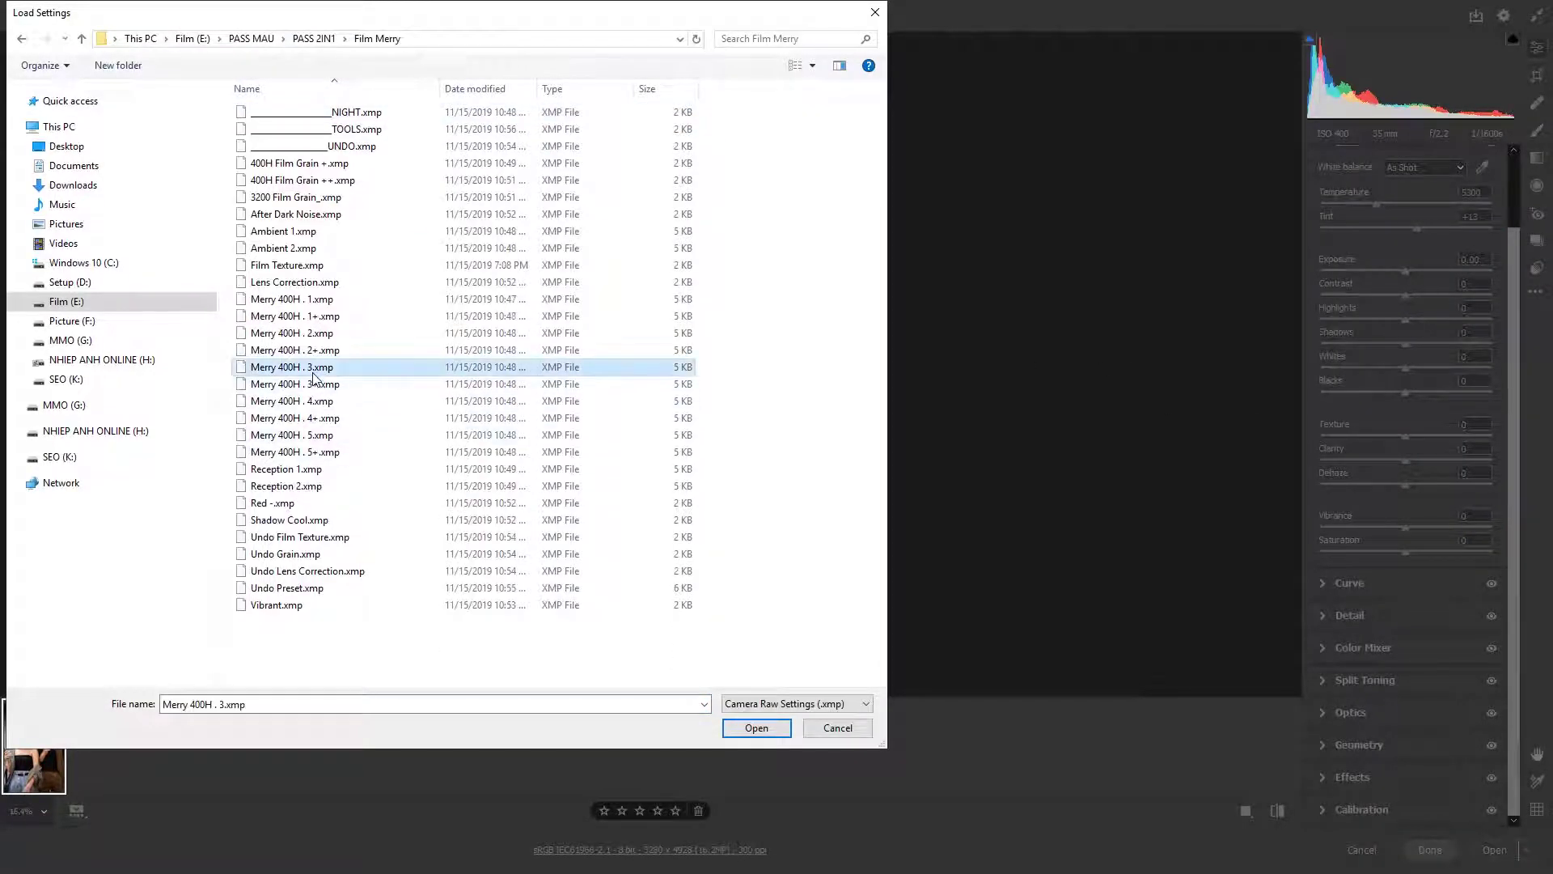
mouse_move(291, 367)
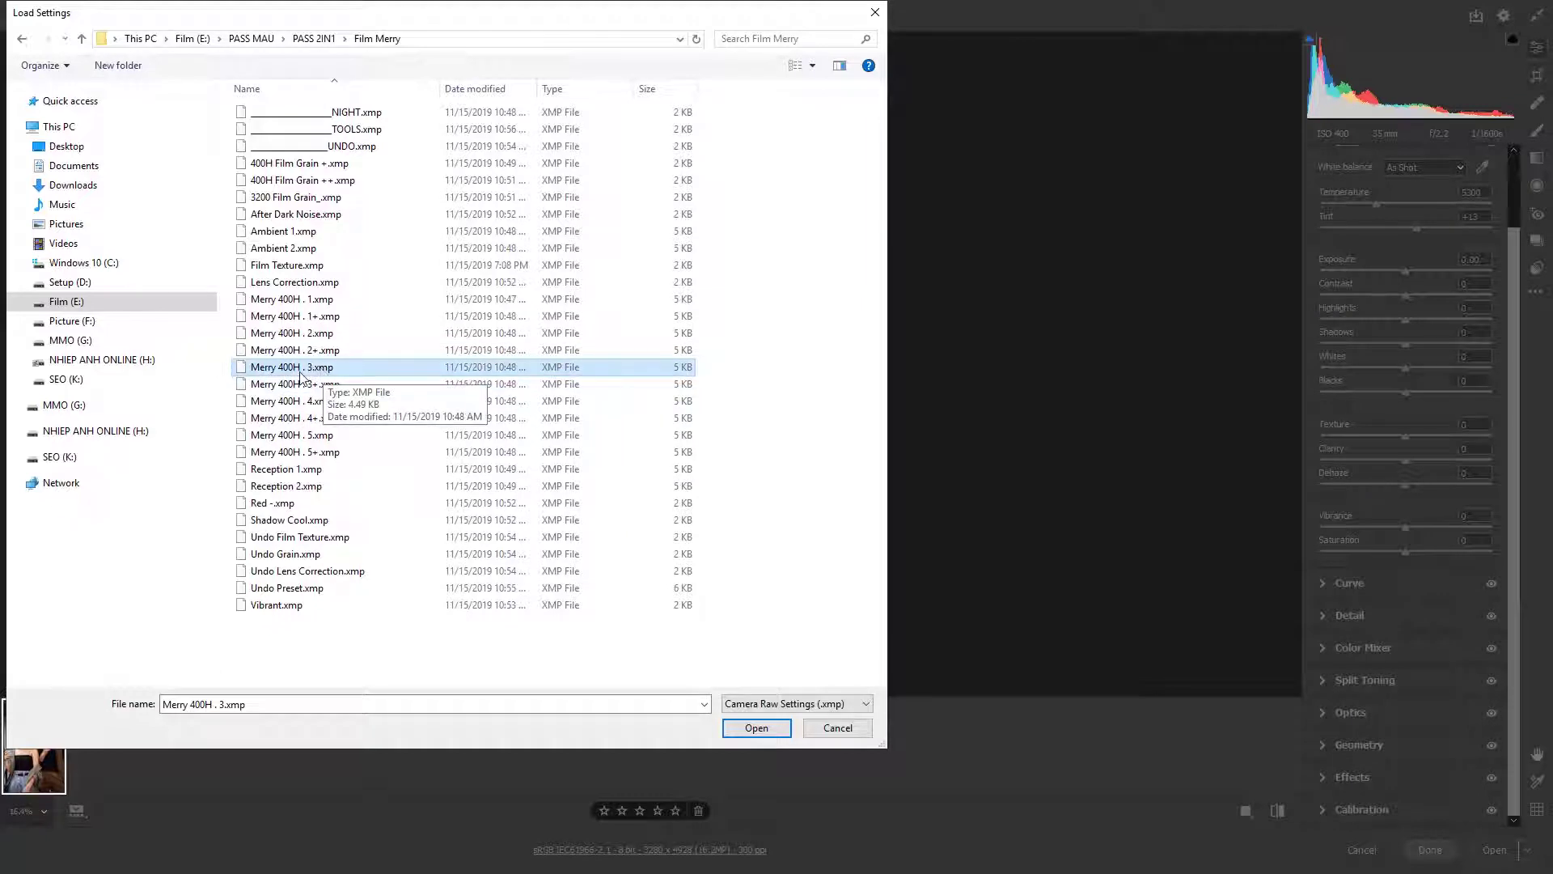
double_click(301, 371)
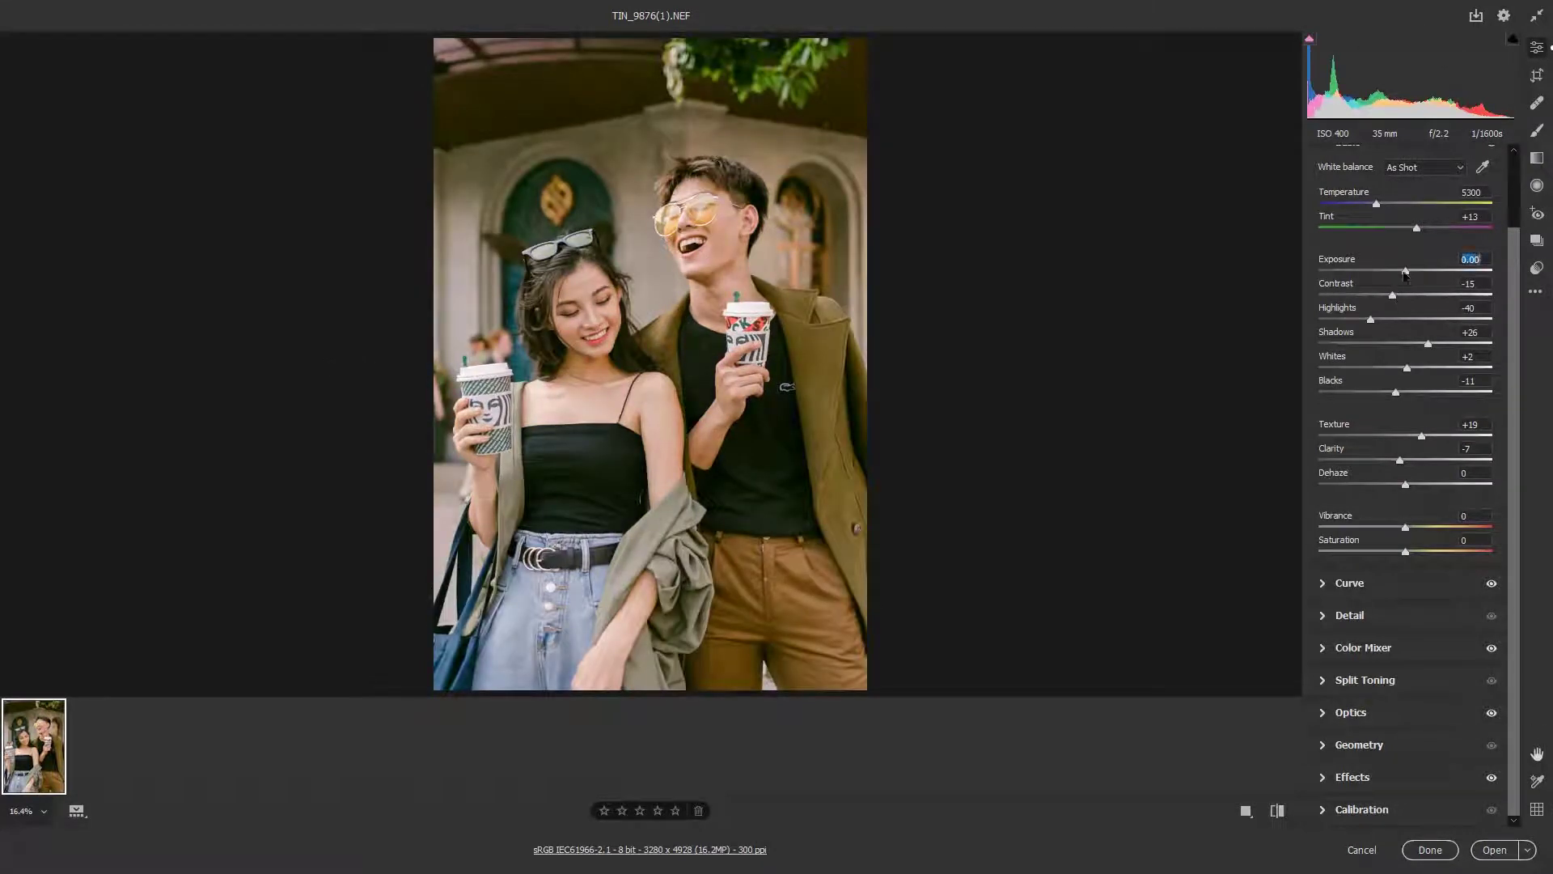
Set Exposure -0.20, Temperature 5750 and Tint +17, comparing against the original
left_click_drag(1404, 273, 1401, 273)
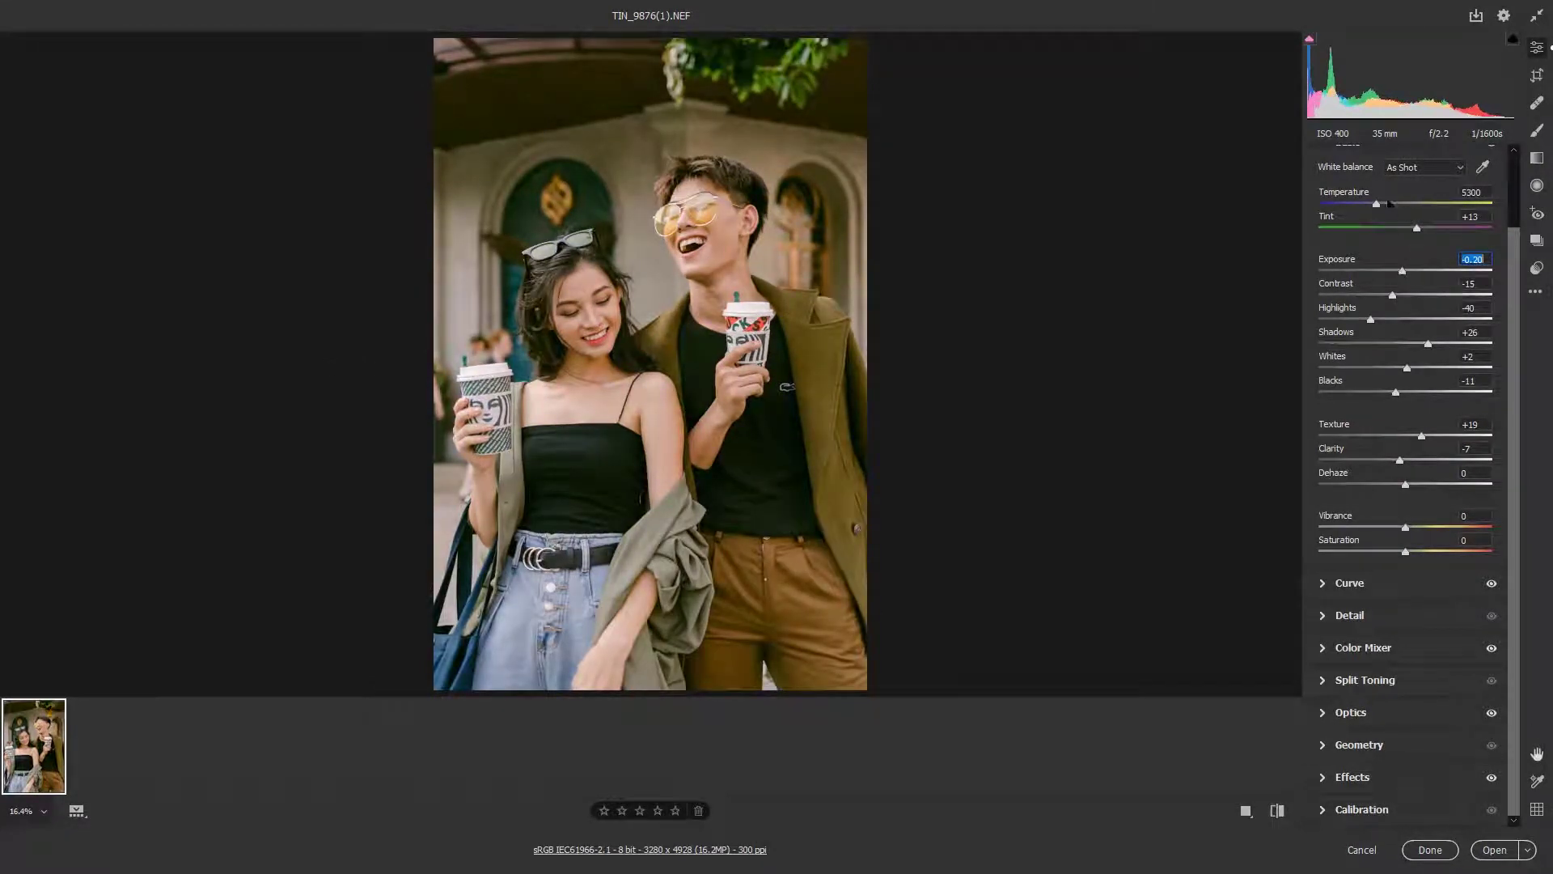
left_click(1384, 204)
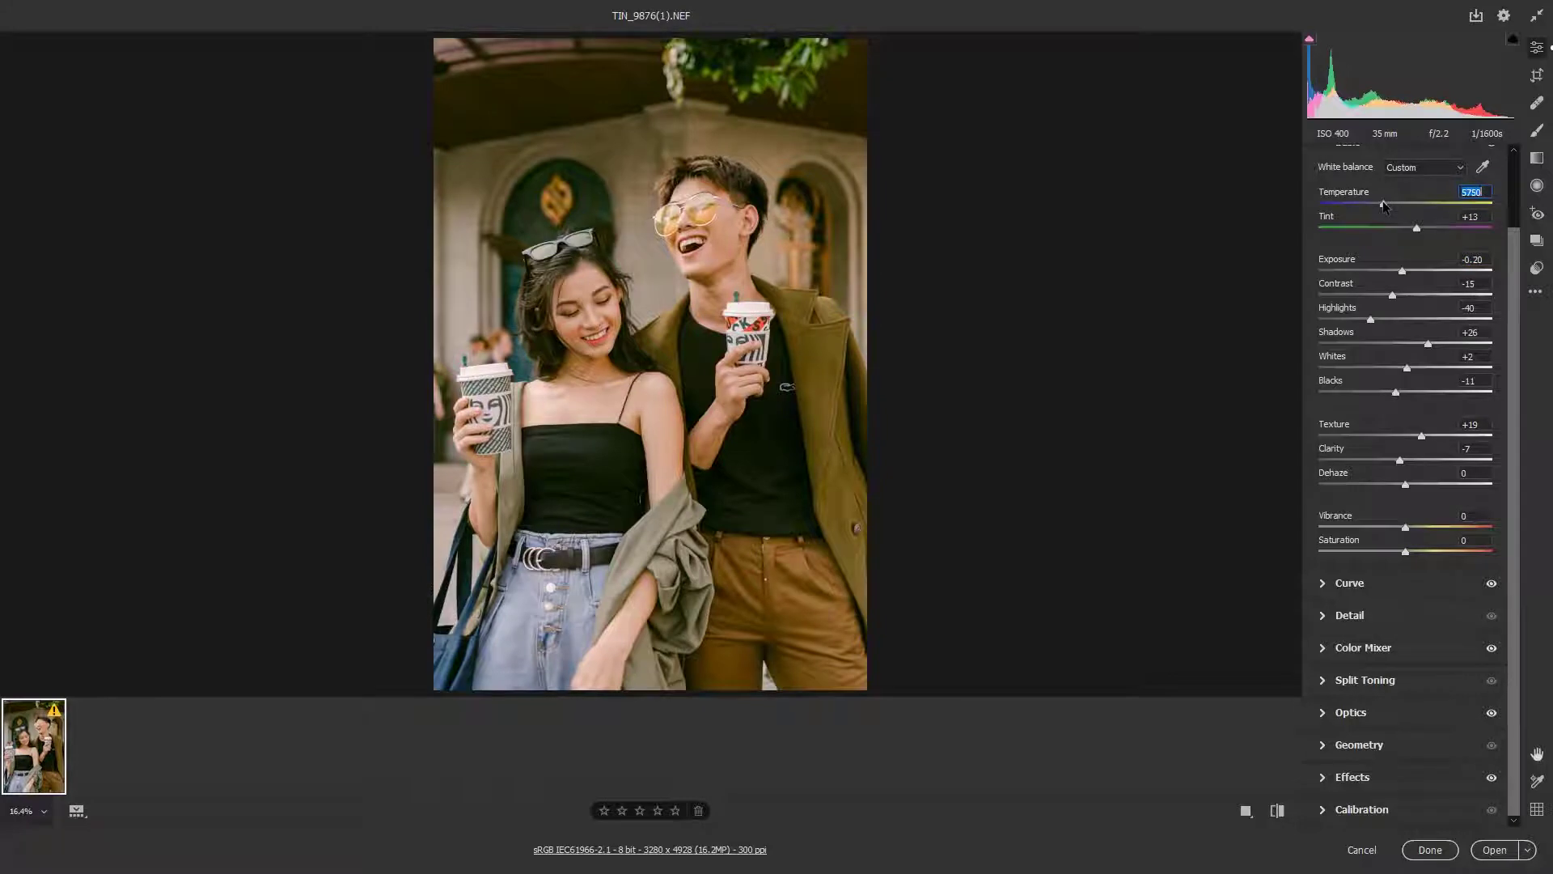
left_click(1421, 229)
left_click(1277, 809)
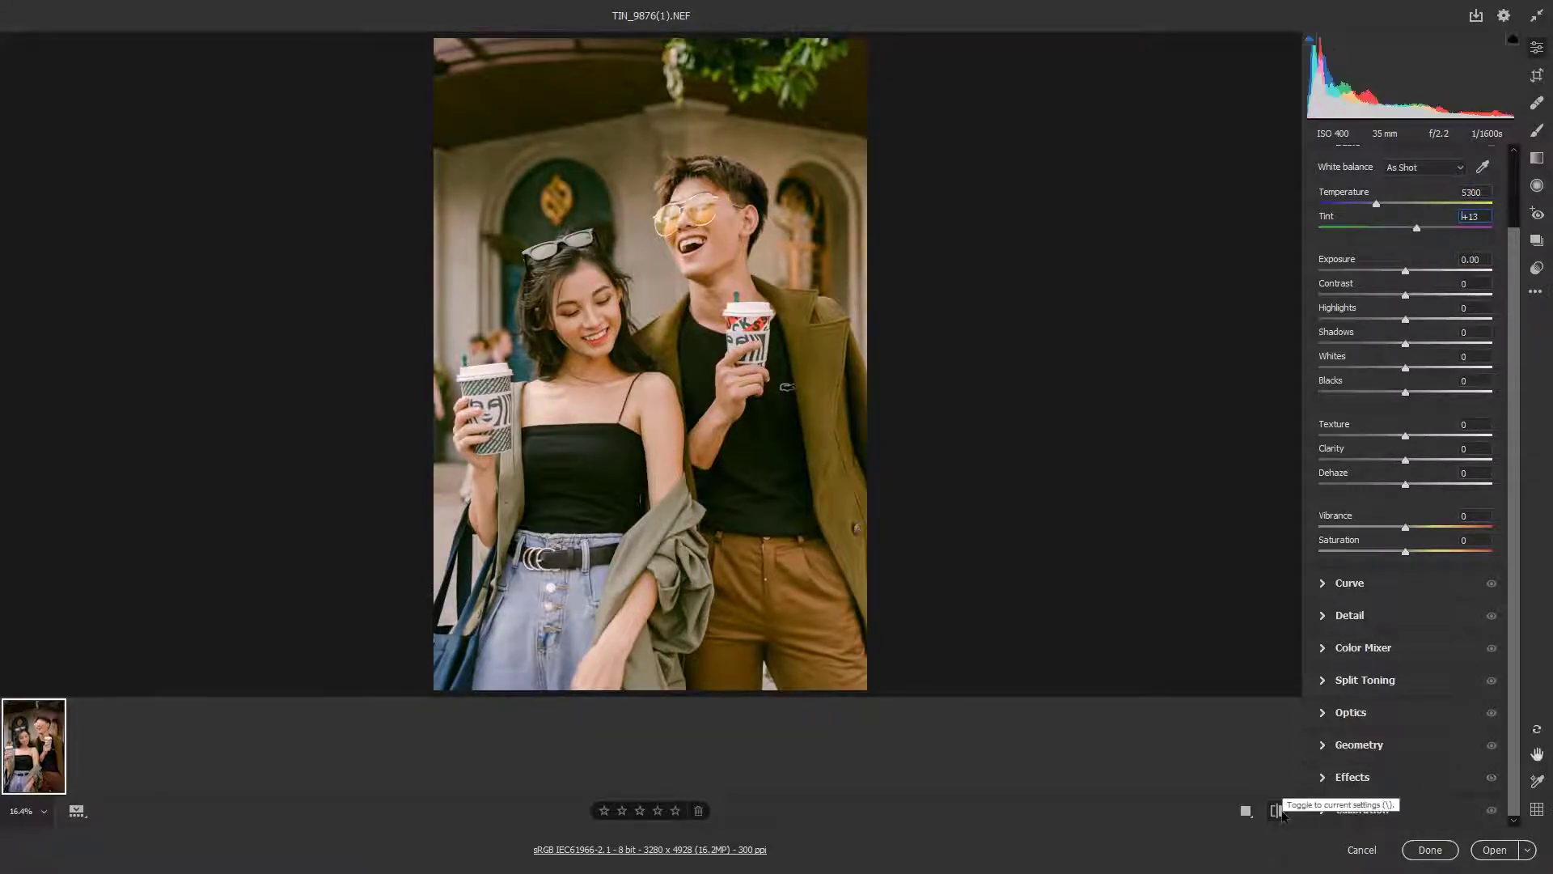
left_click(1278, 811)
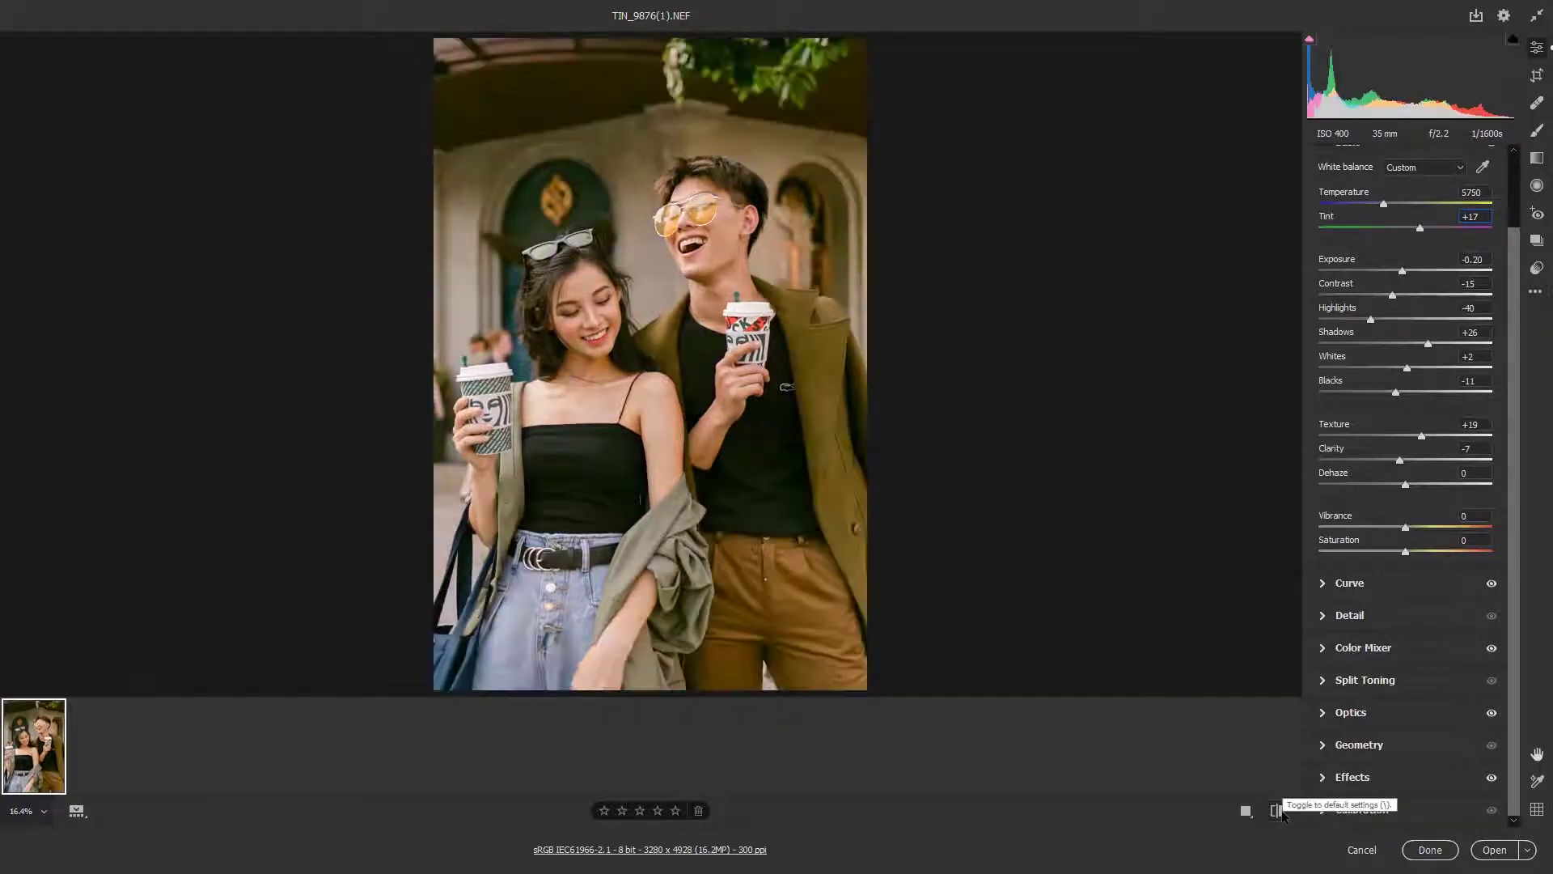
Apply the previous edits, then open LEE_8634.CR2 in Camera Raw
left_click(1427, 857)
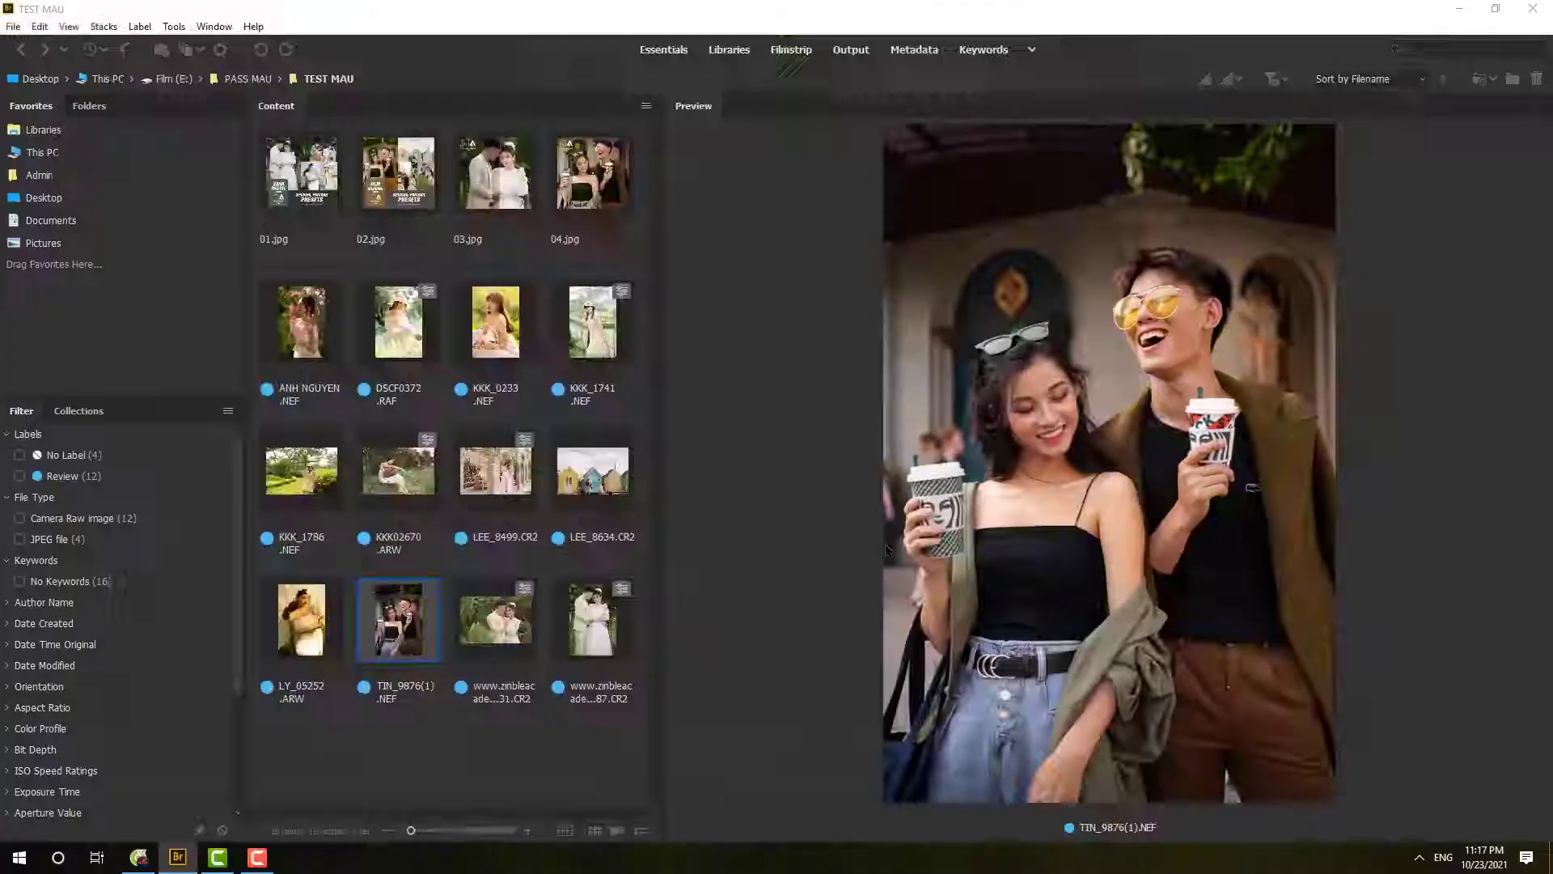
left_click(614, 483)
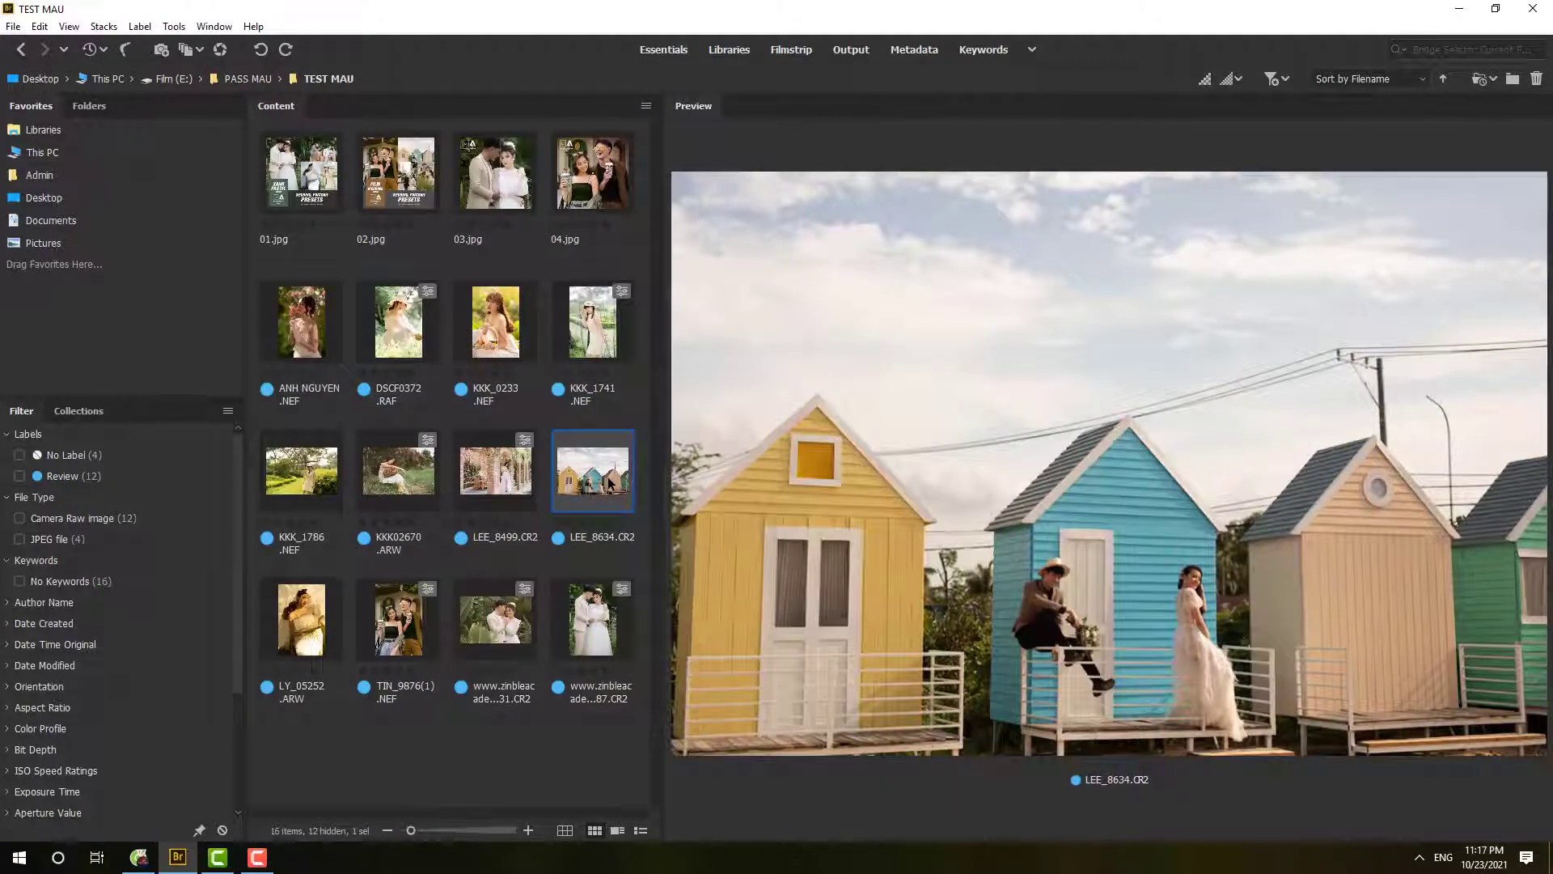
right_click(597, 481)
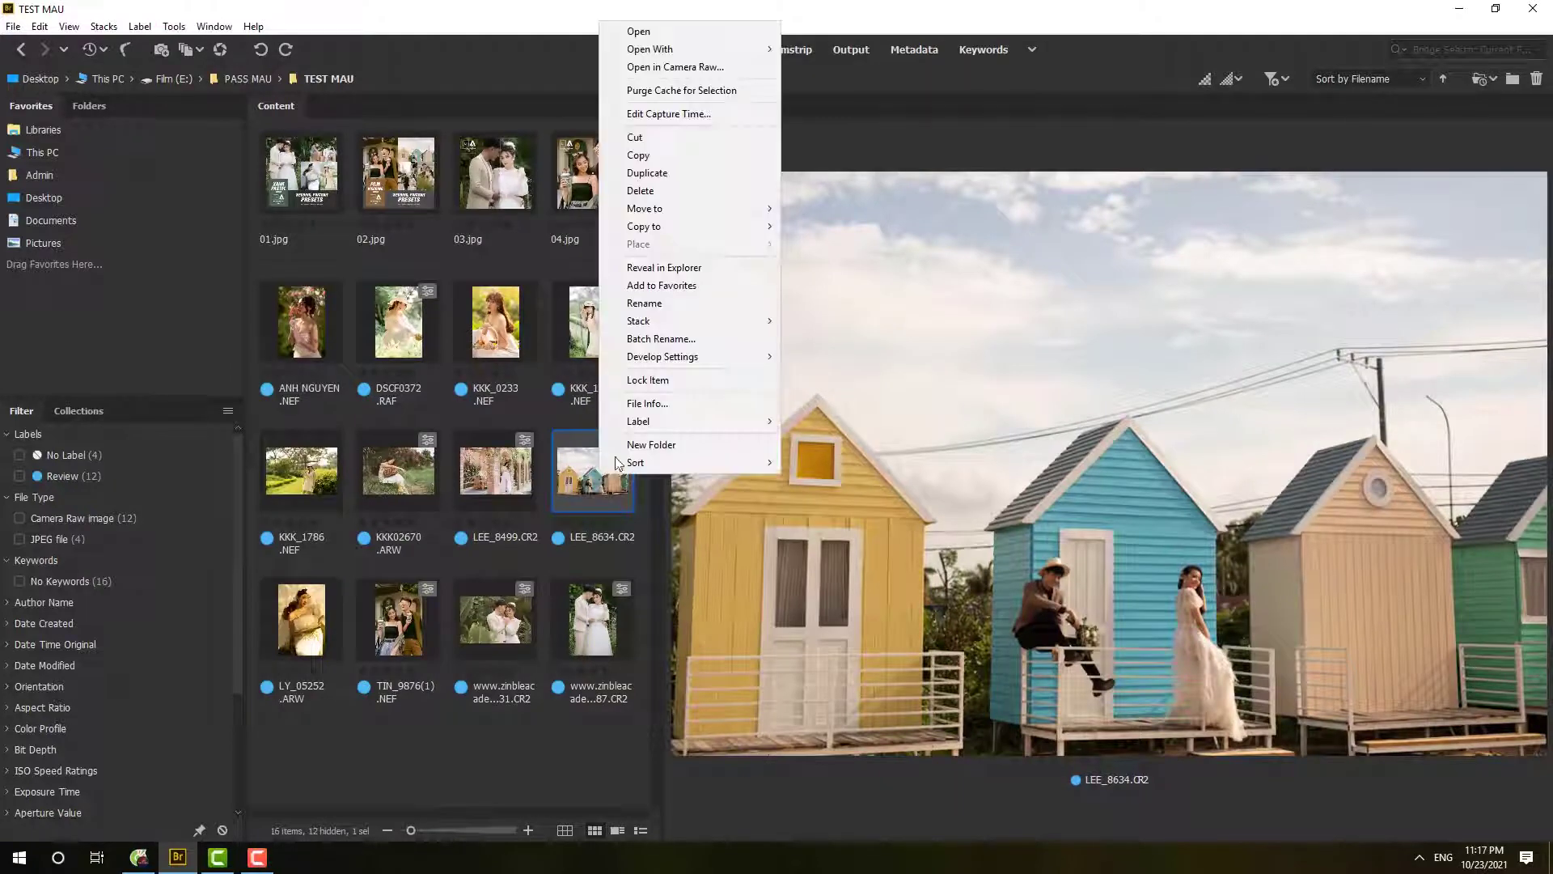
left_click(716, 65)
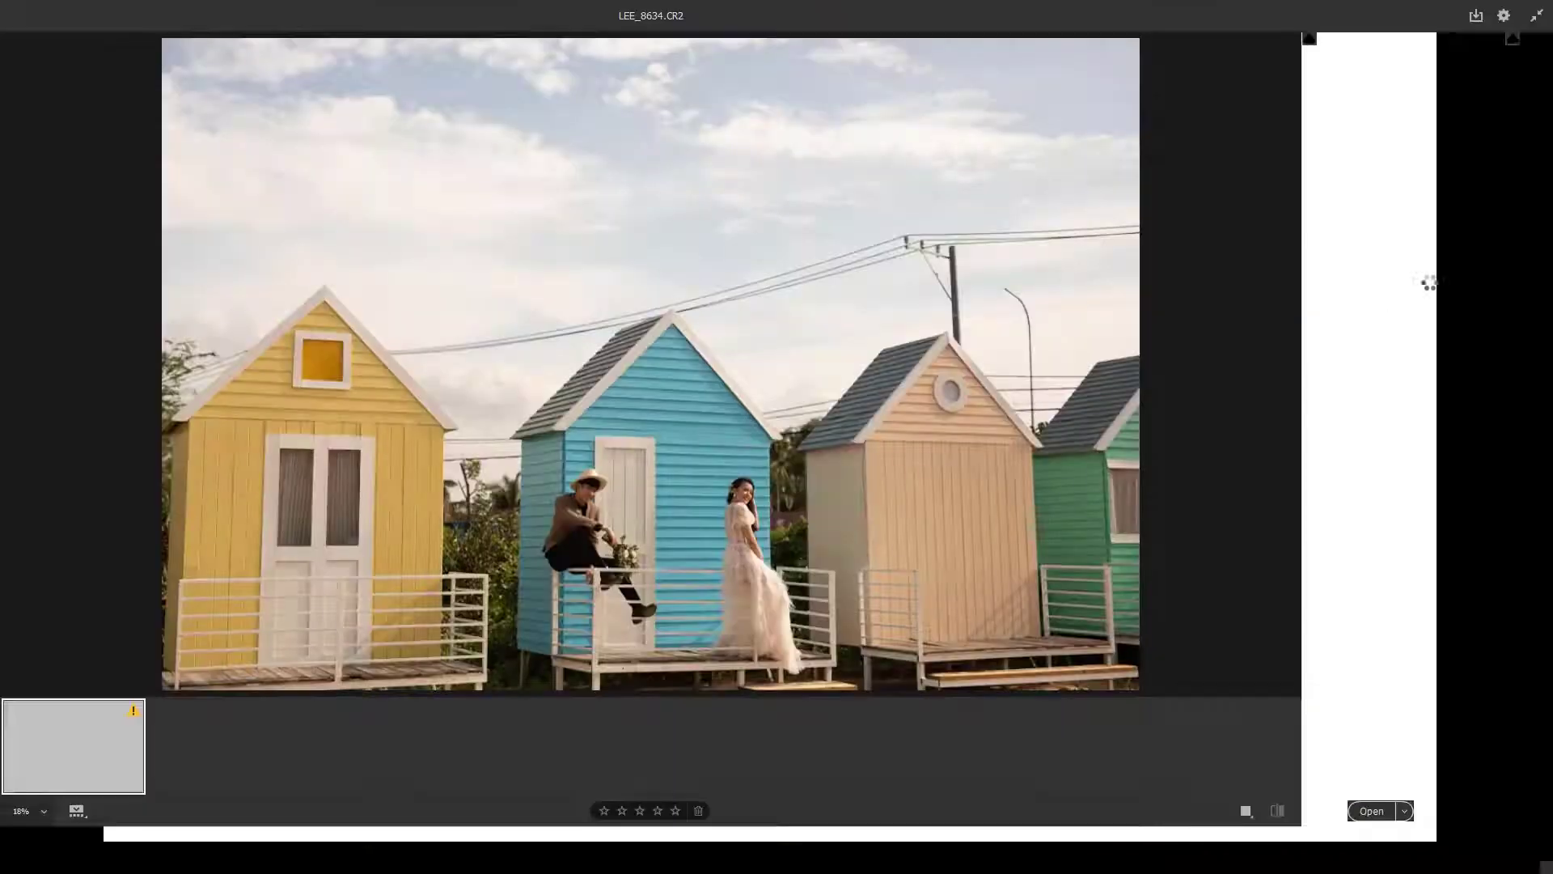
Load the Merry 400H . 3+ preset onto the beach-houses photo
left_click(1534, 291)
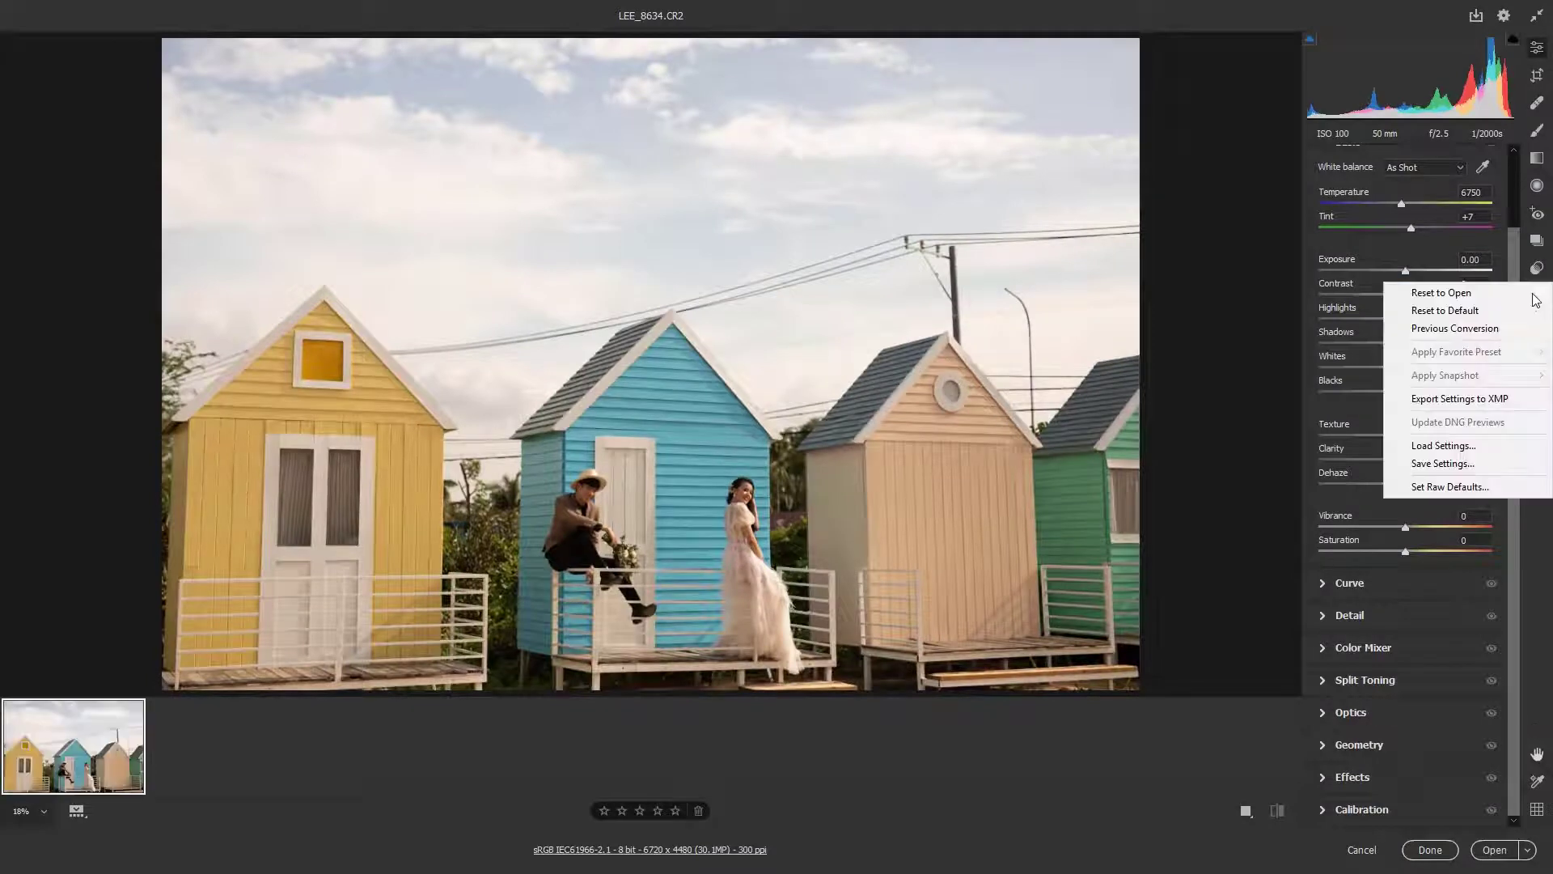
left_click(1447, 443)
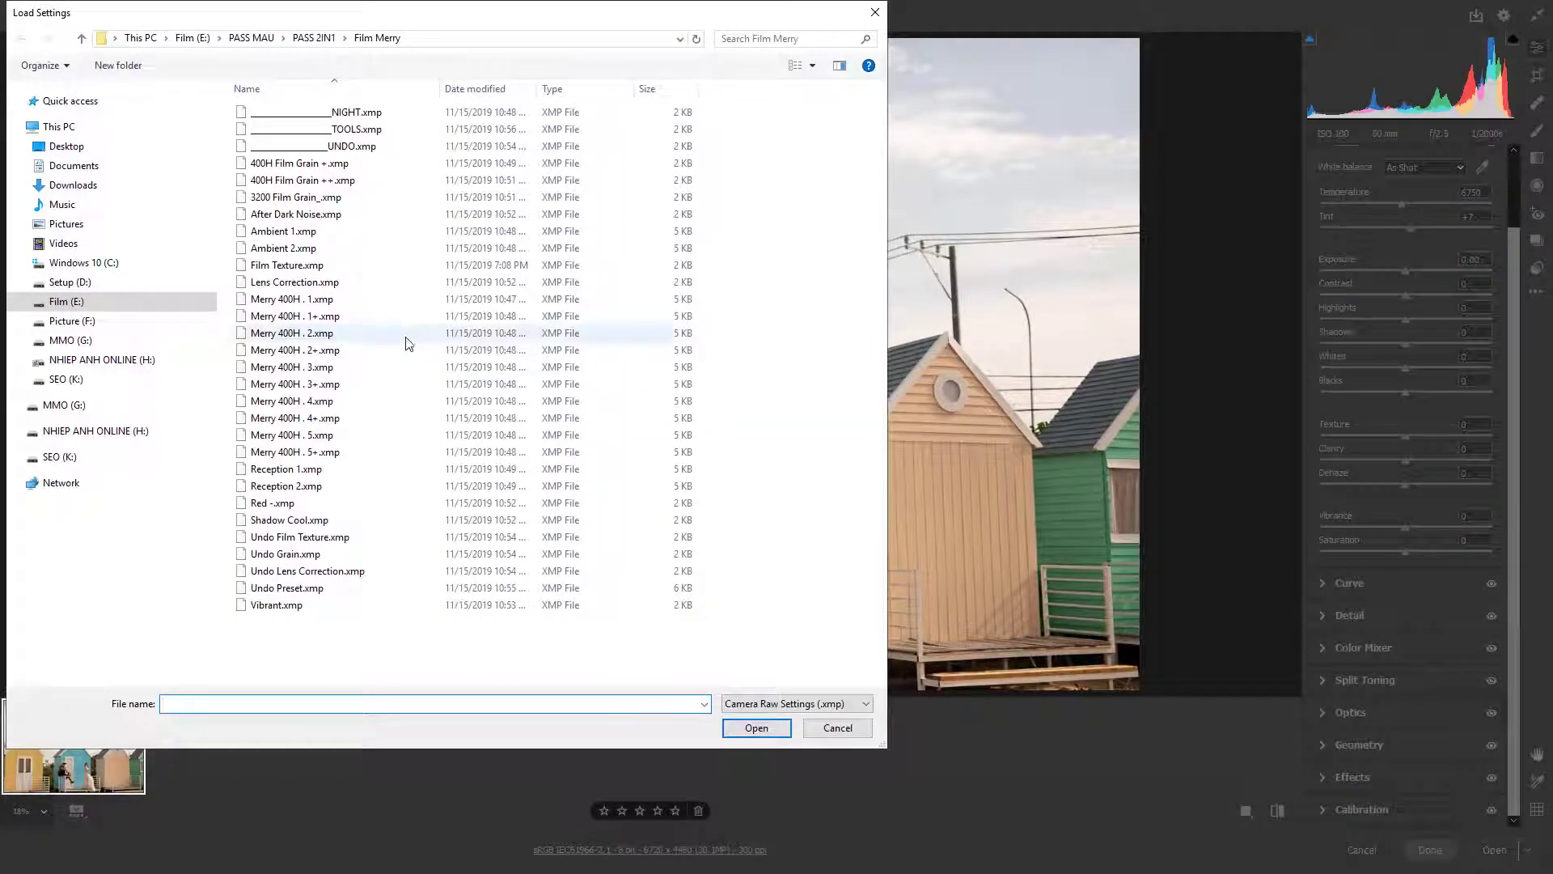
left_click(314, 386)
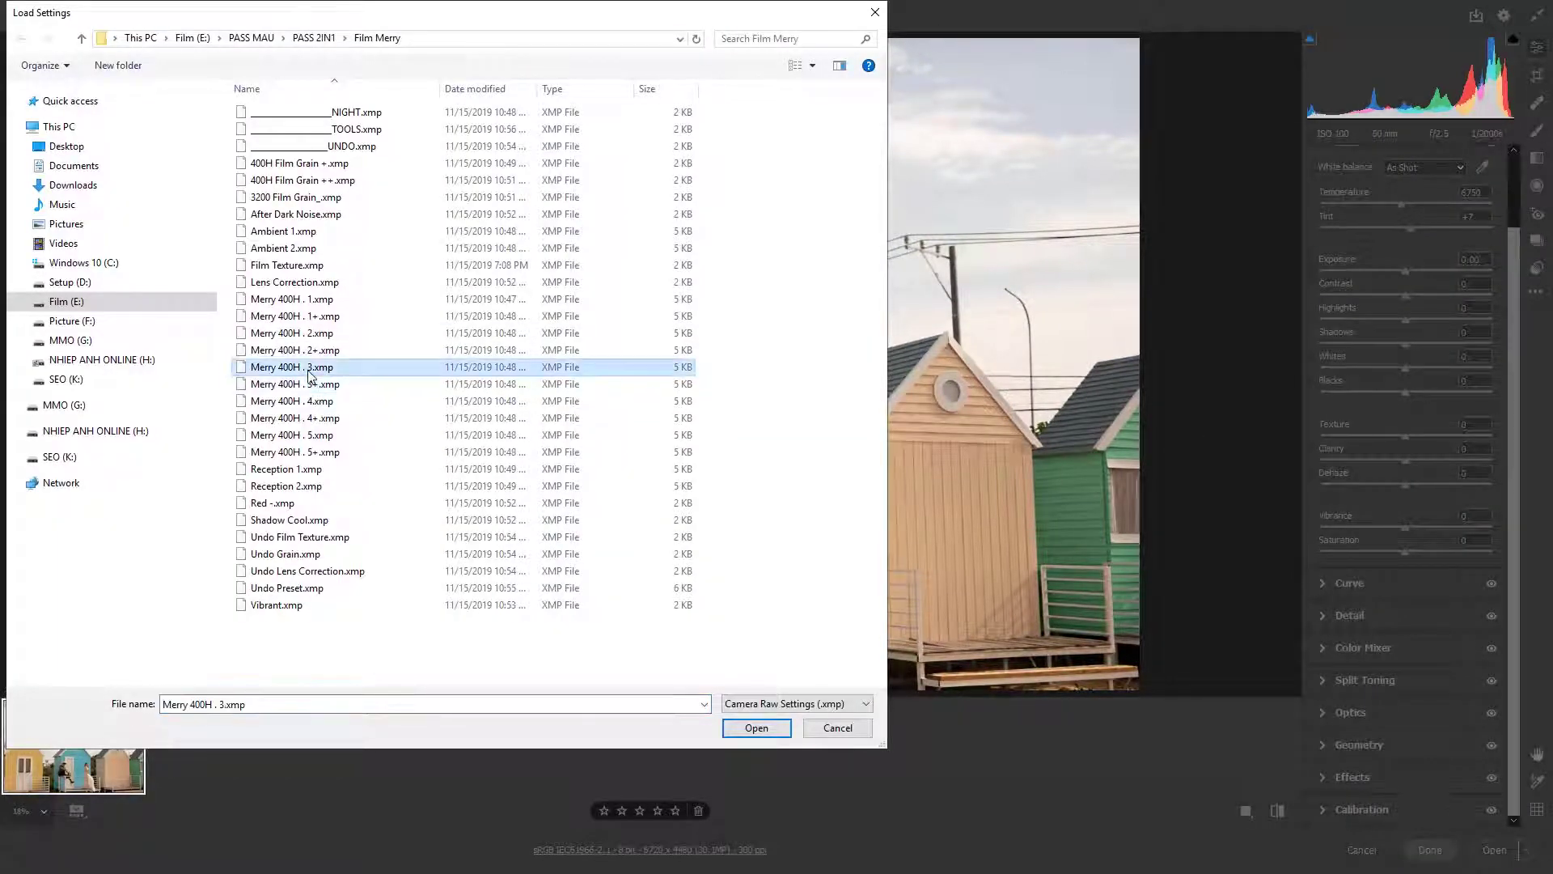
double_click(296, 372)
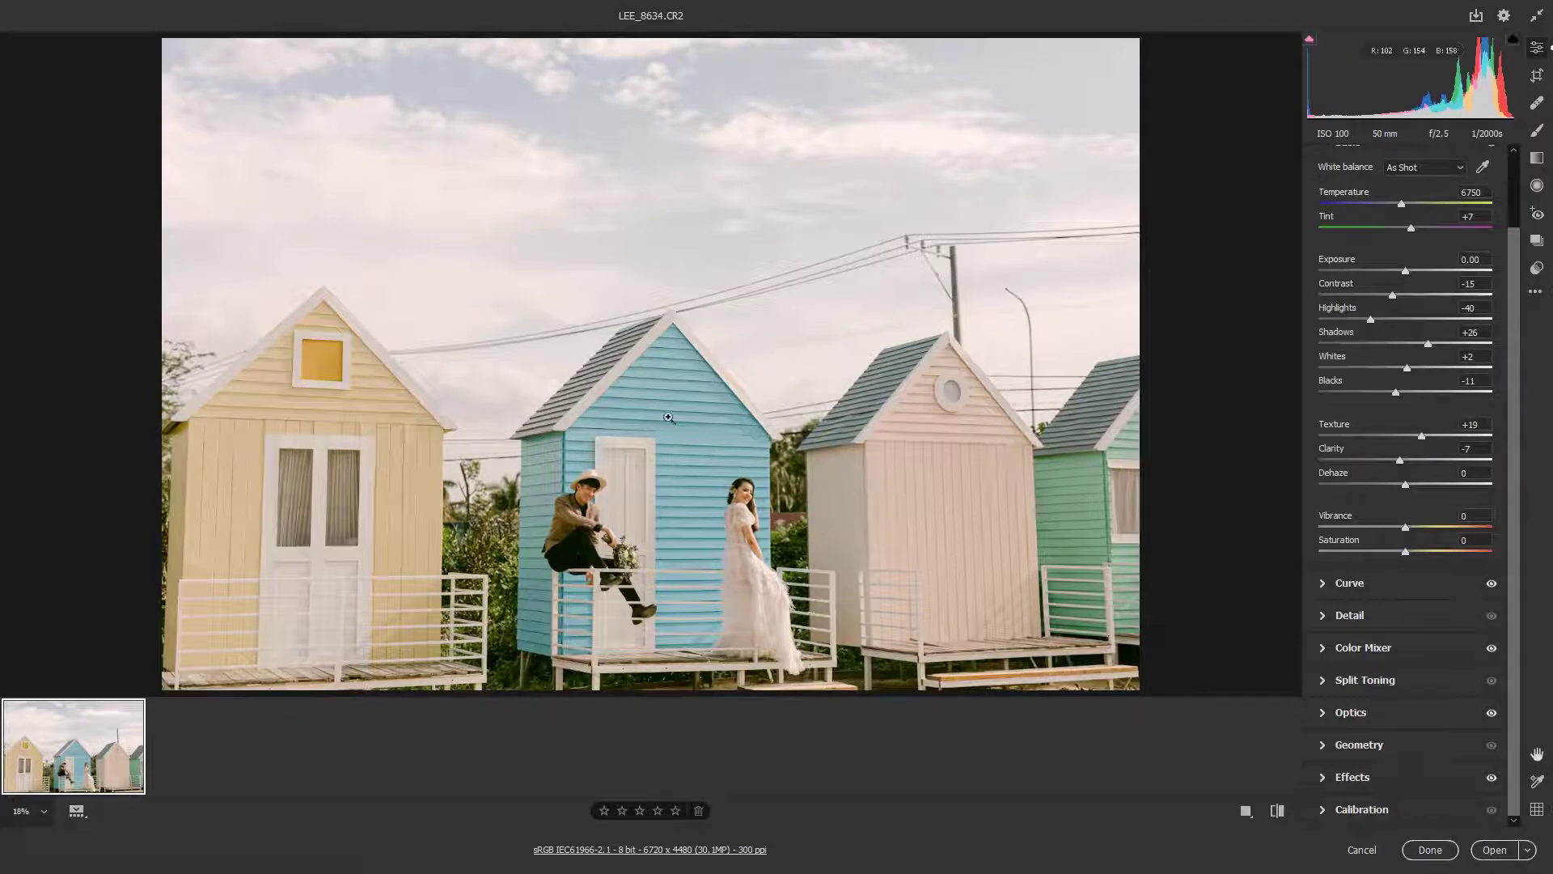
Inspect the beach-houses photo and apply the edits back to Bridge
scroll(826, 489, "up", 3)
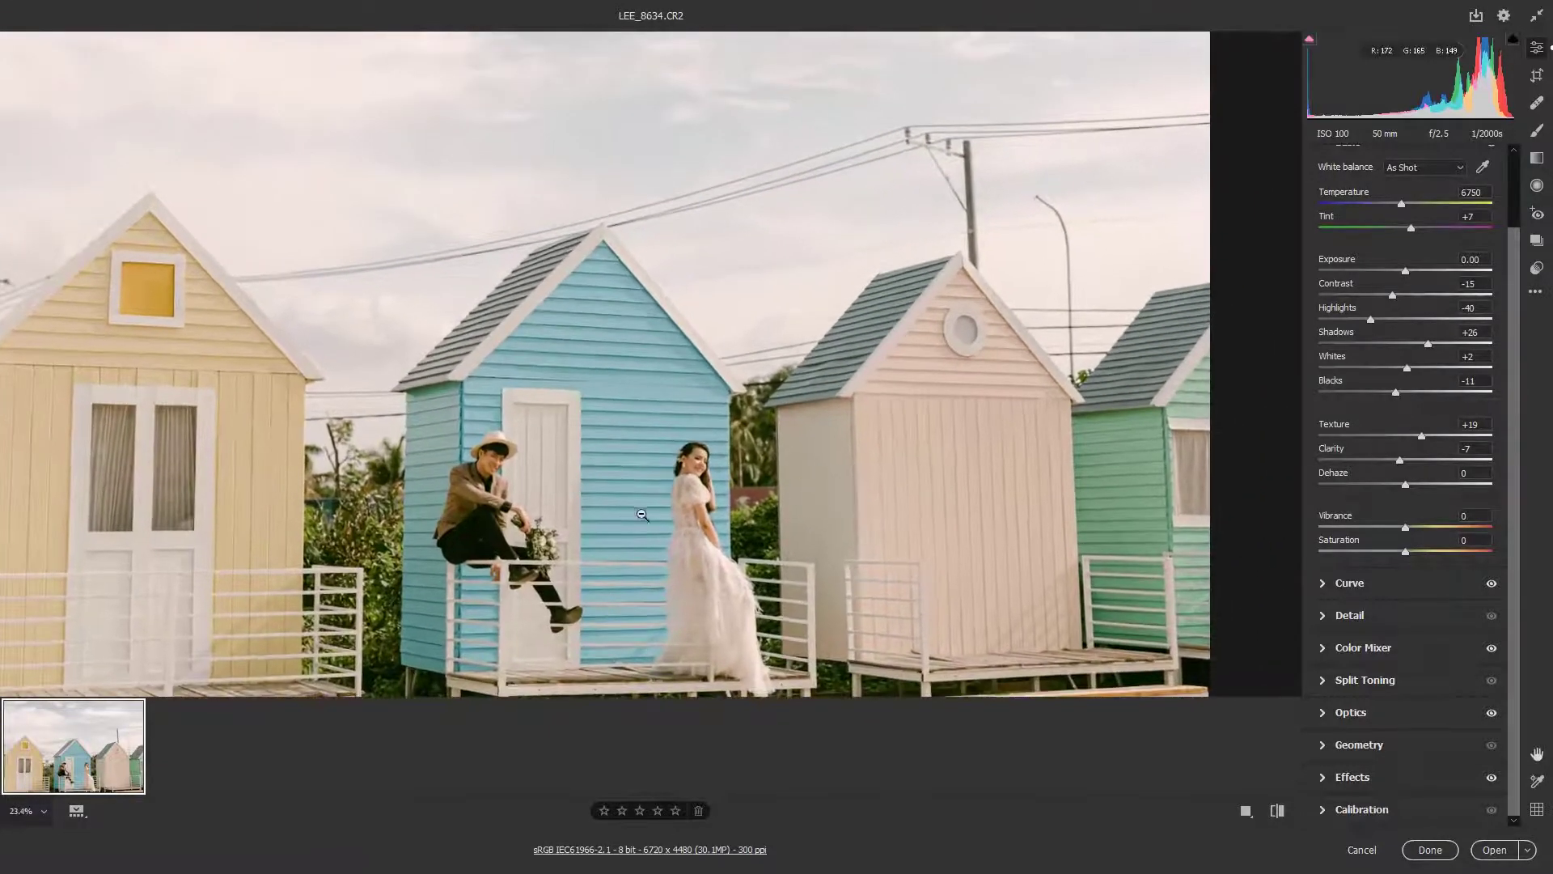
scroll(660, 525, "up", 1)
scroll(750, 498, "down", 3)
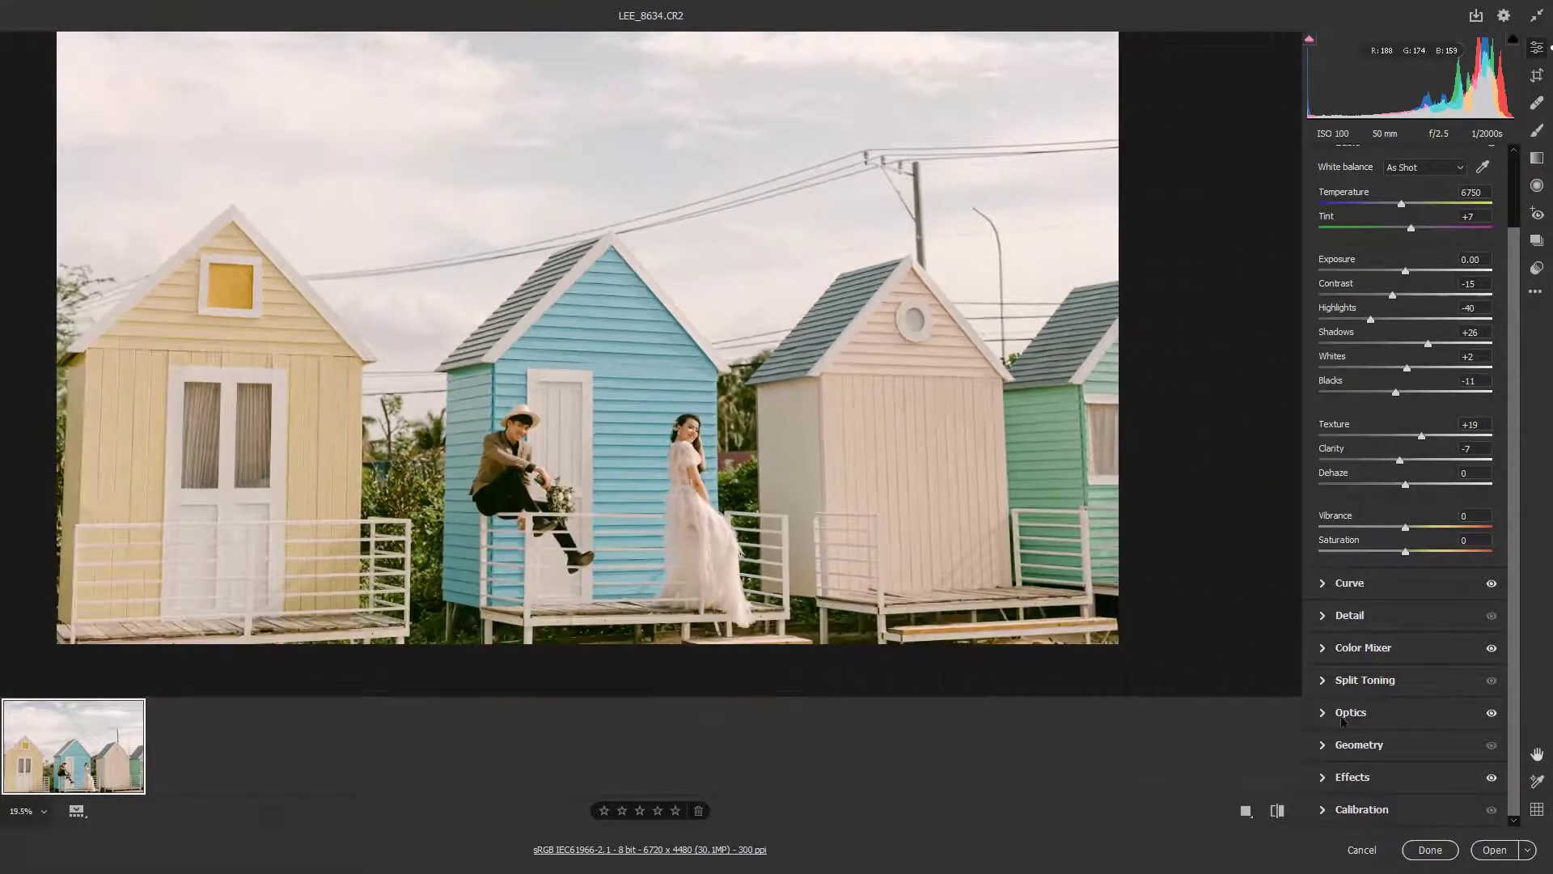
left_click(1429, 849)
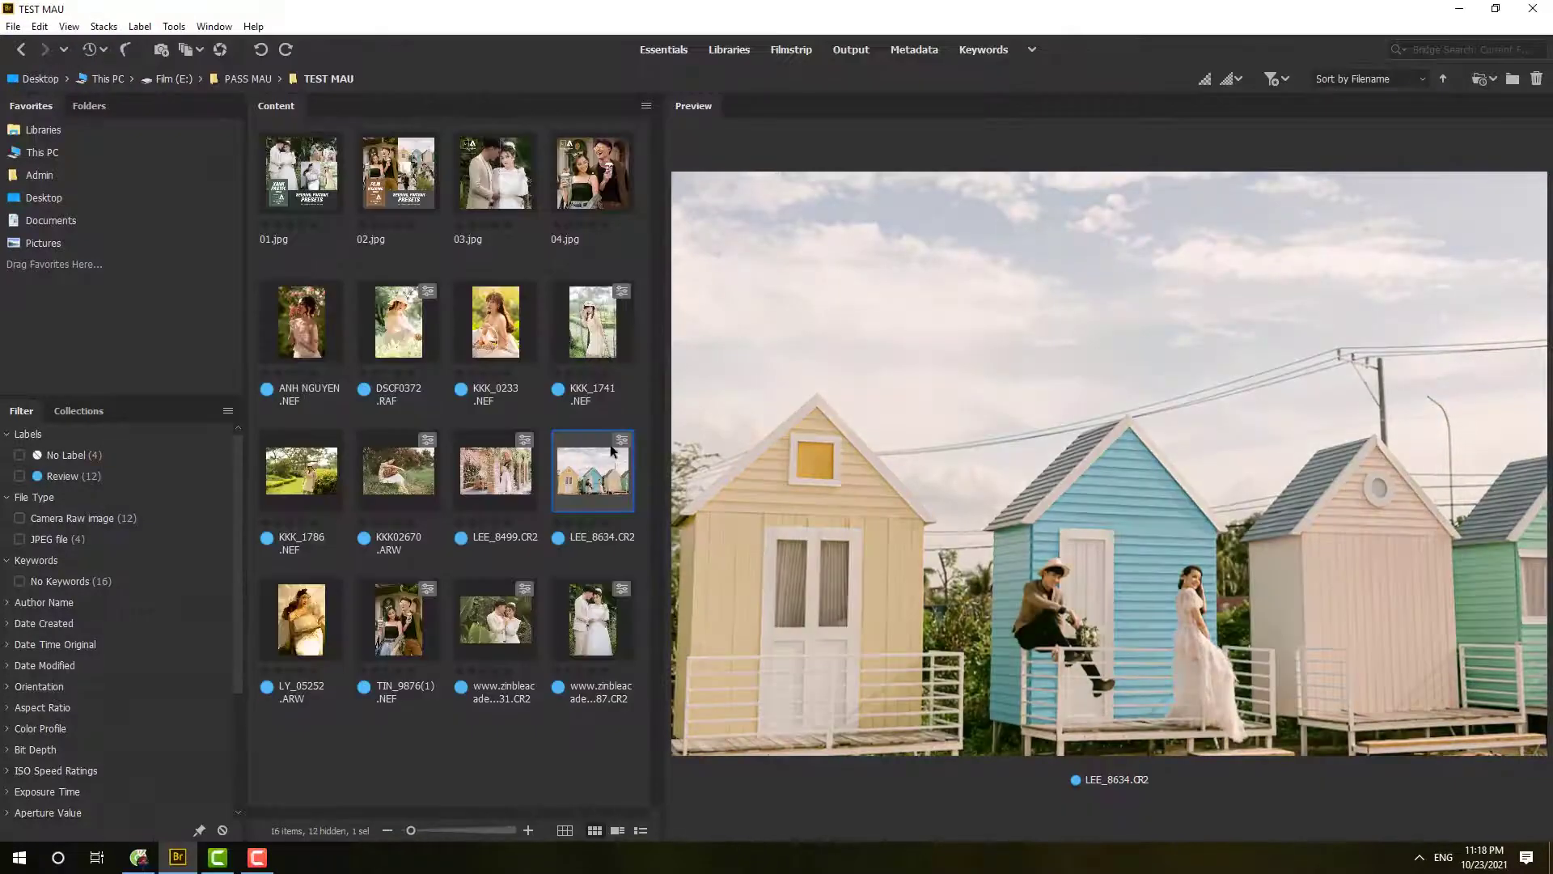
key("Left")
key("Down")
key("Left")
key("Right")
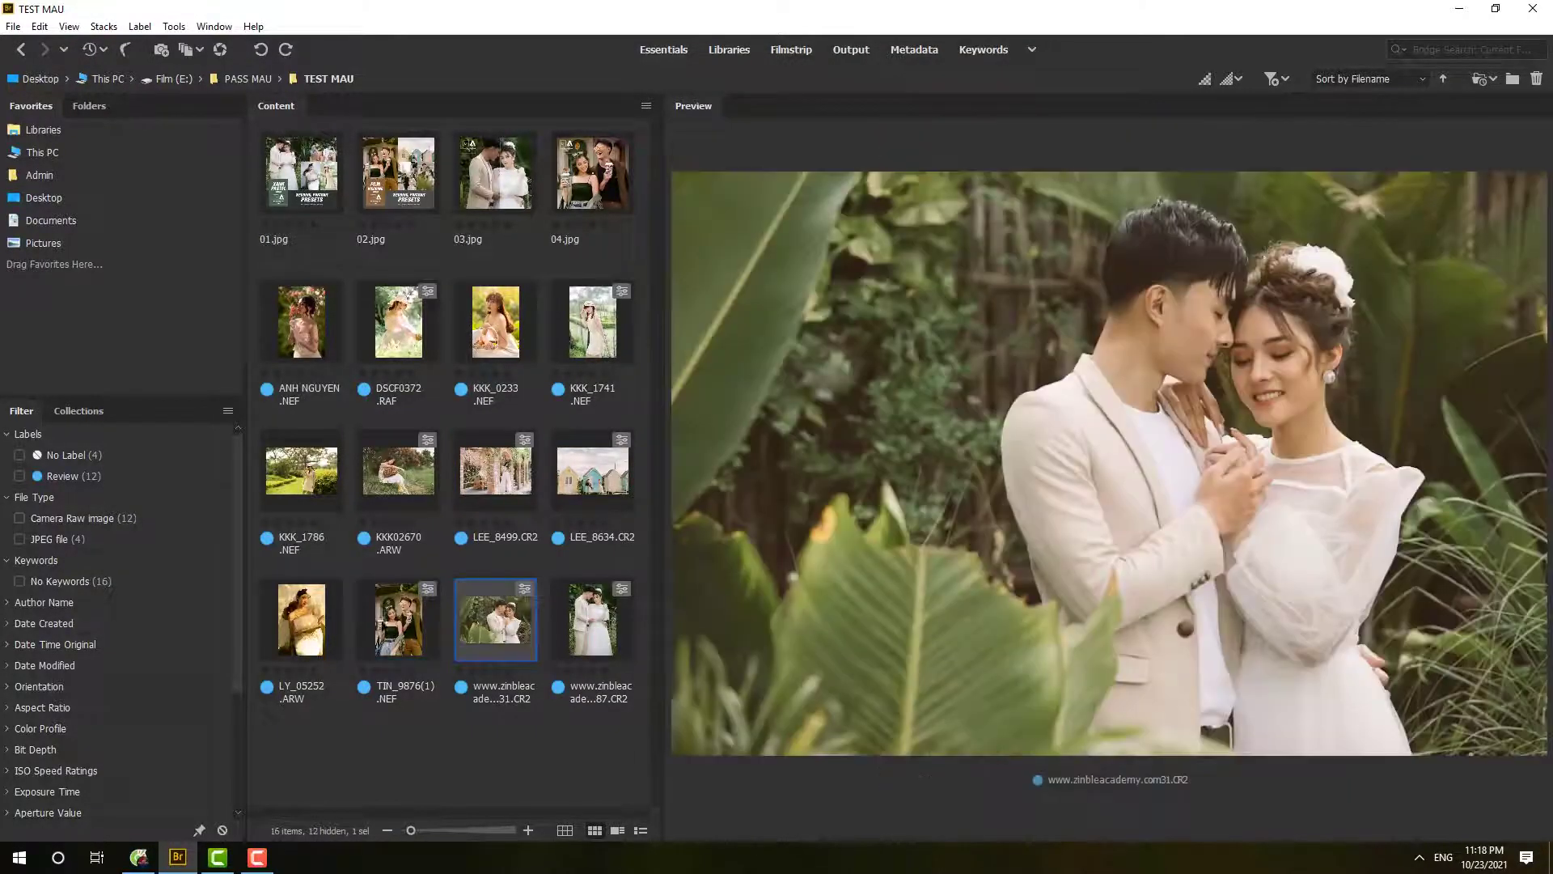
key("Left")
key("Left")
left_click(397, 337)
left_click(324, 338)
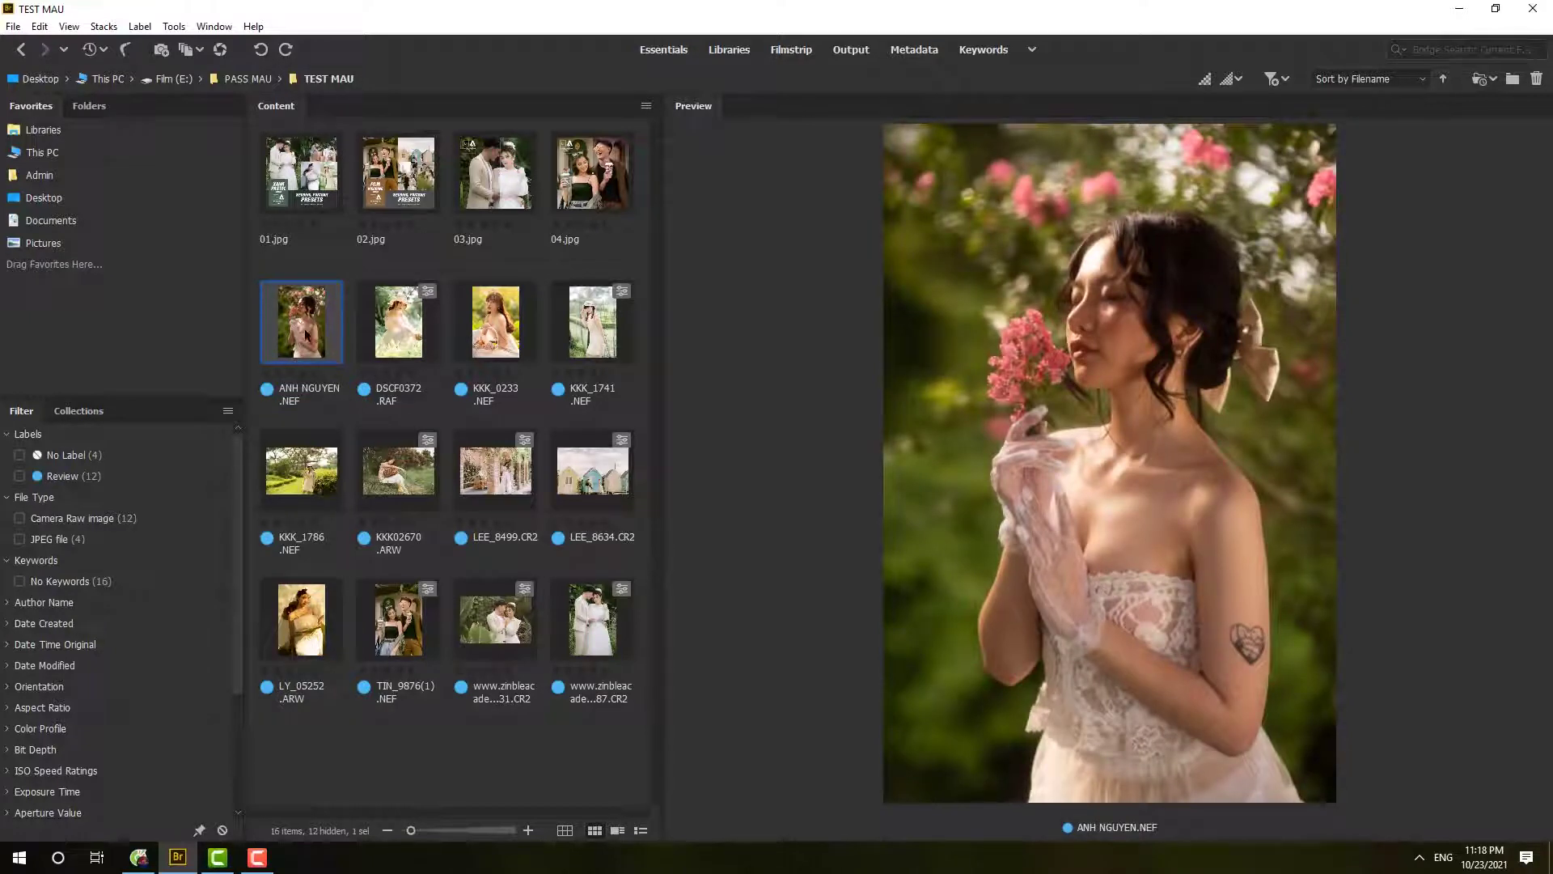
right_click(305, 334)
left_click(372, 380)
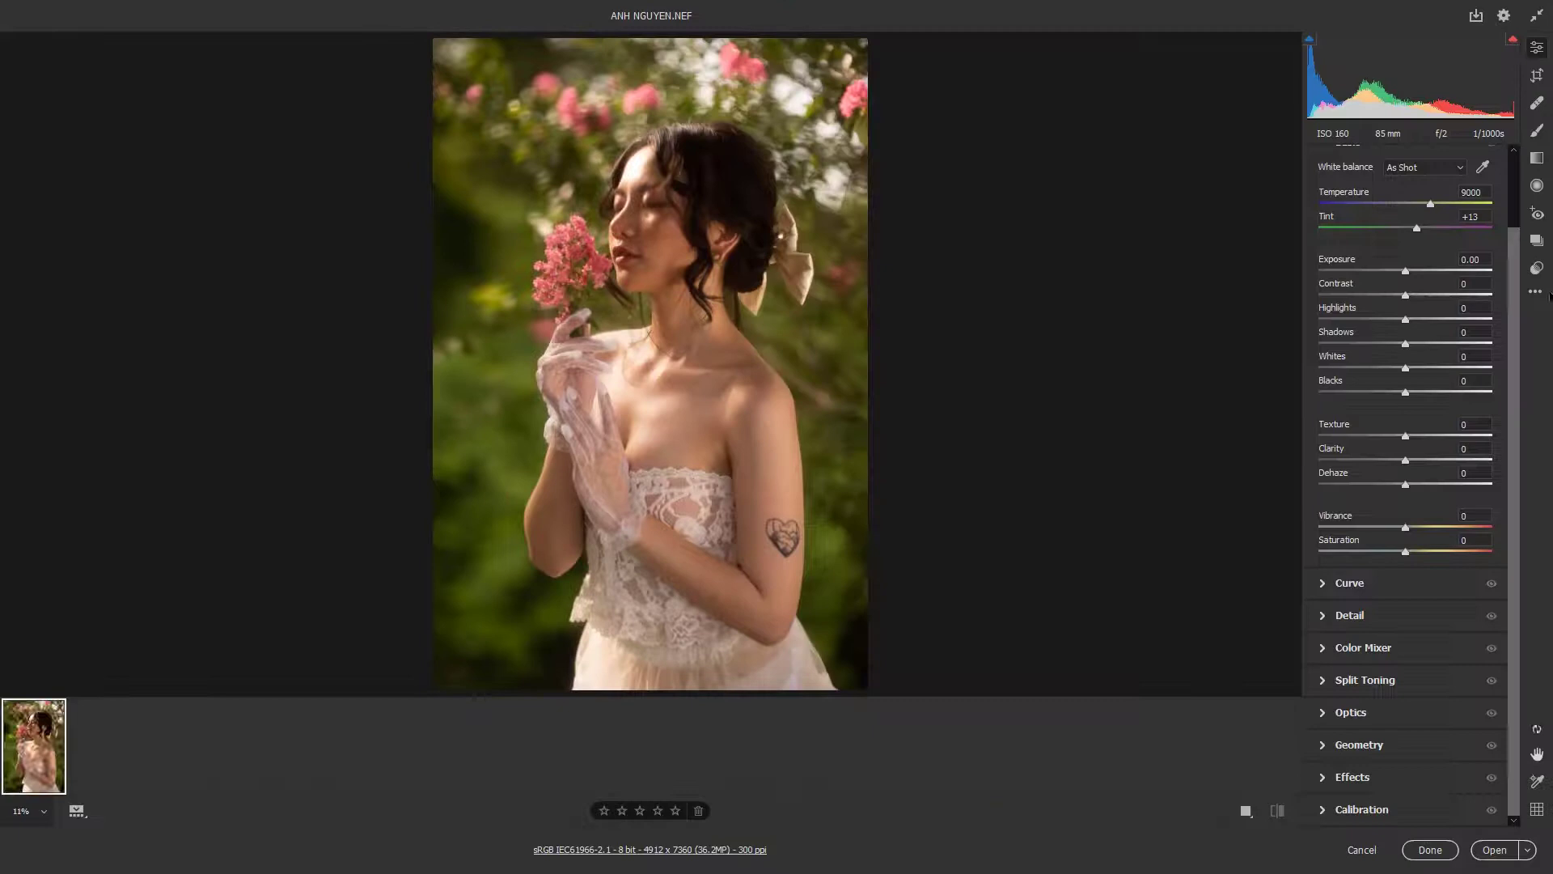
left_click(1536, 321)
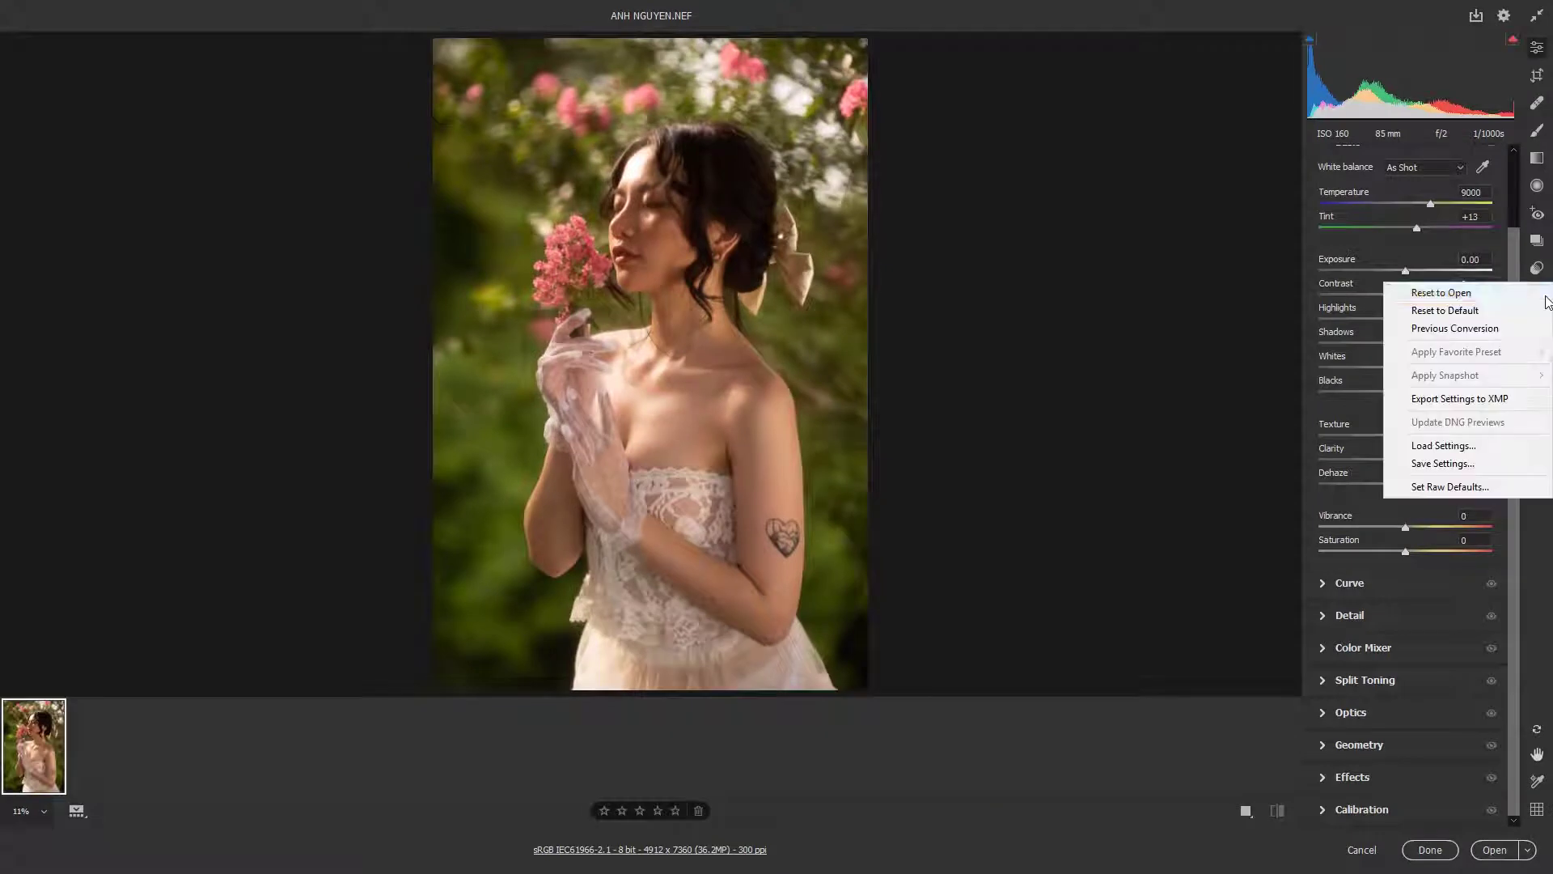
left_click(1444, 445)
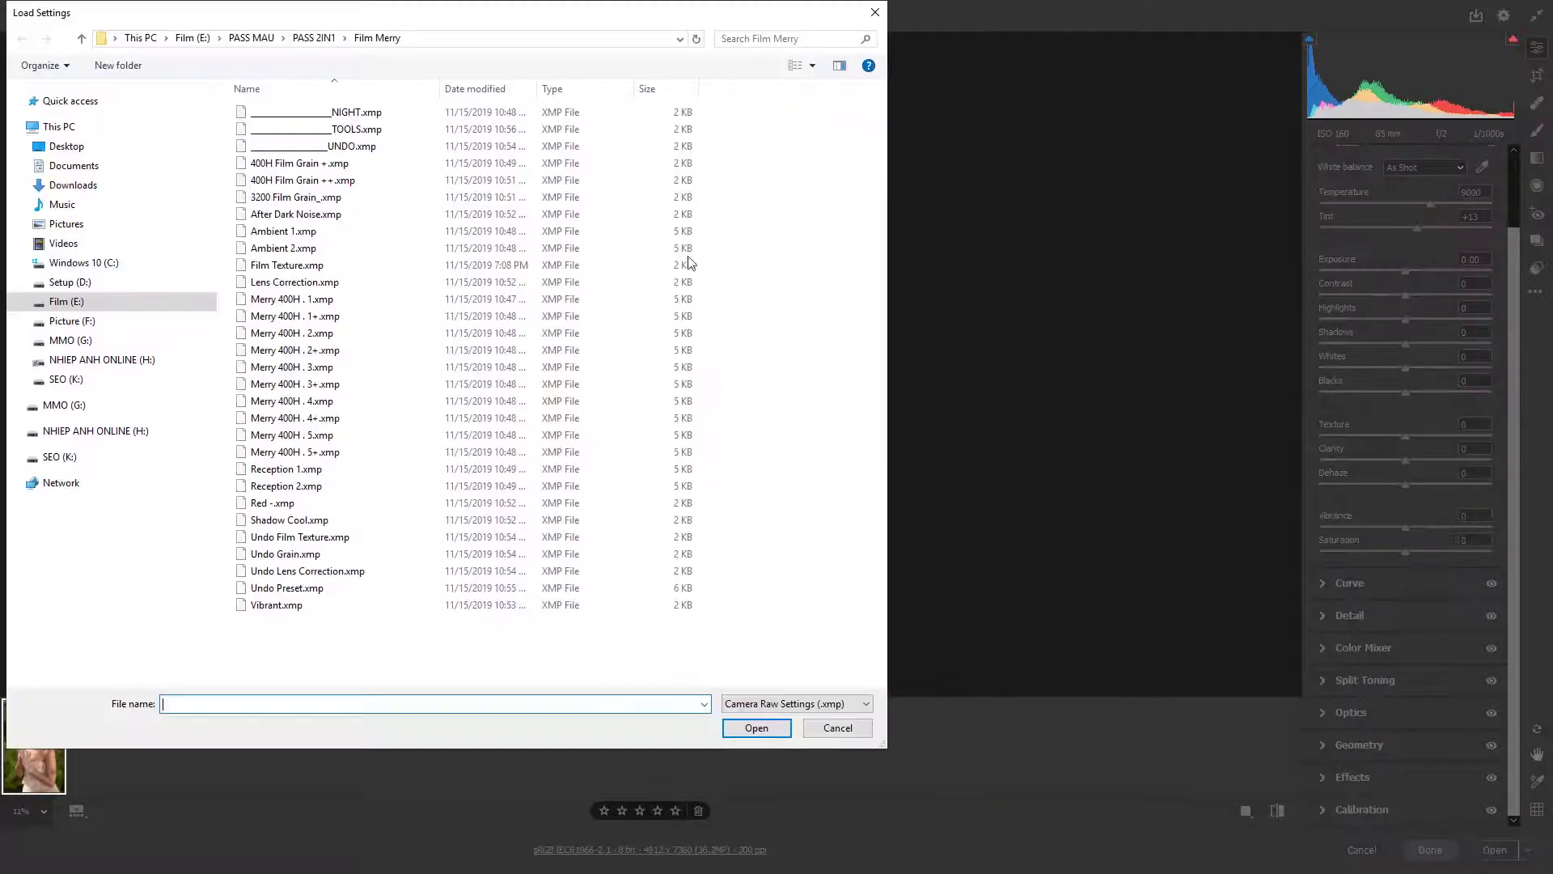
left_click(317, 384)
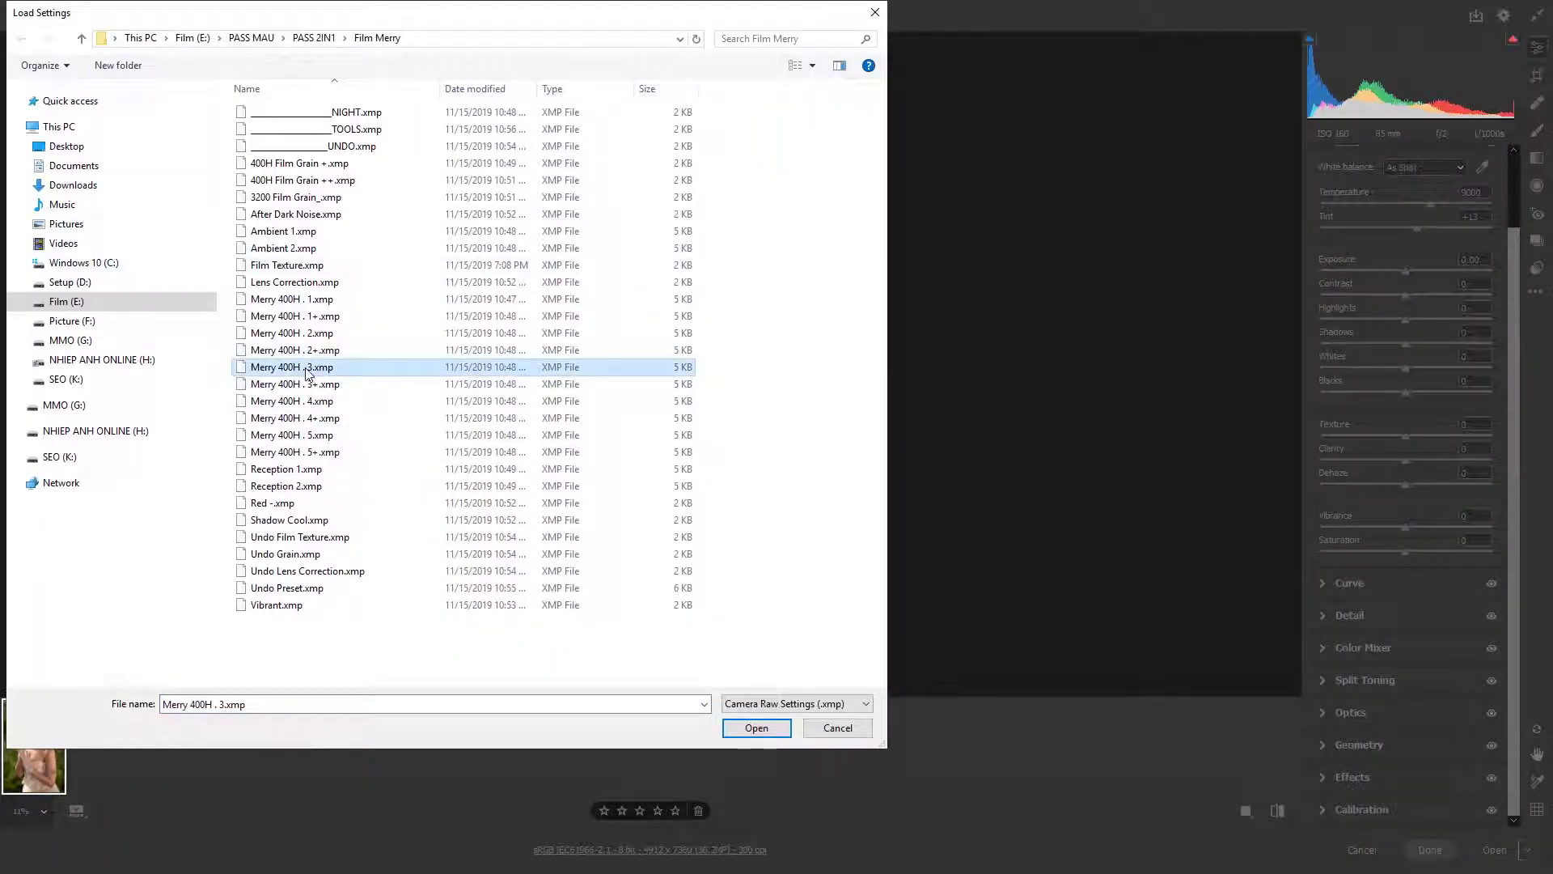
double_click(312, 383)
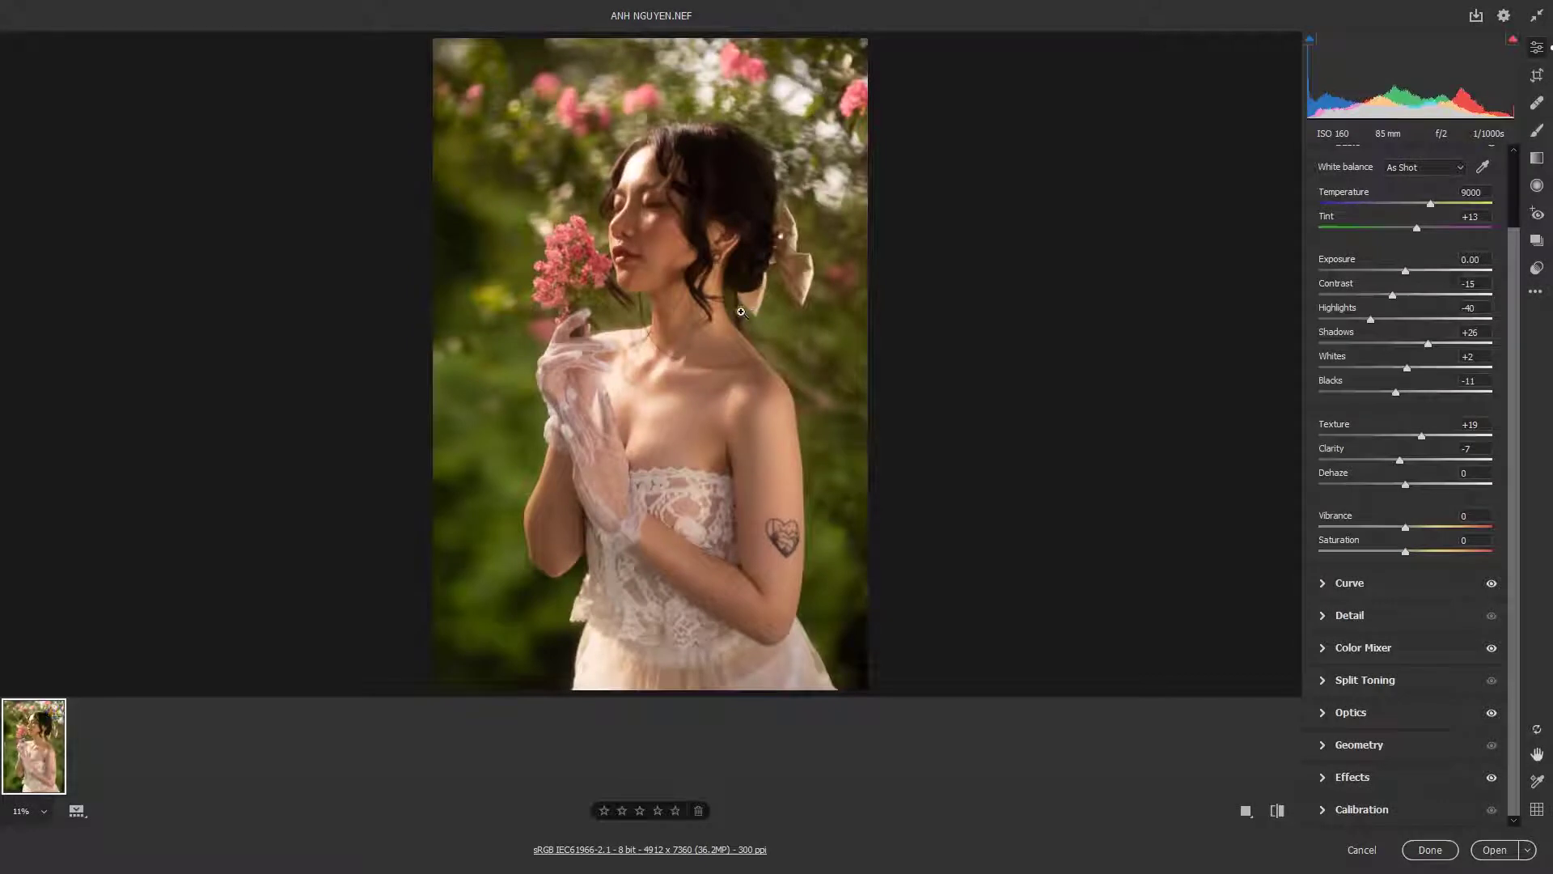
Set Temperature 6700, Tint +19 and Exposure +0.35
left_click(1407, 272)
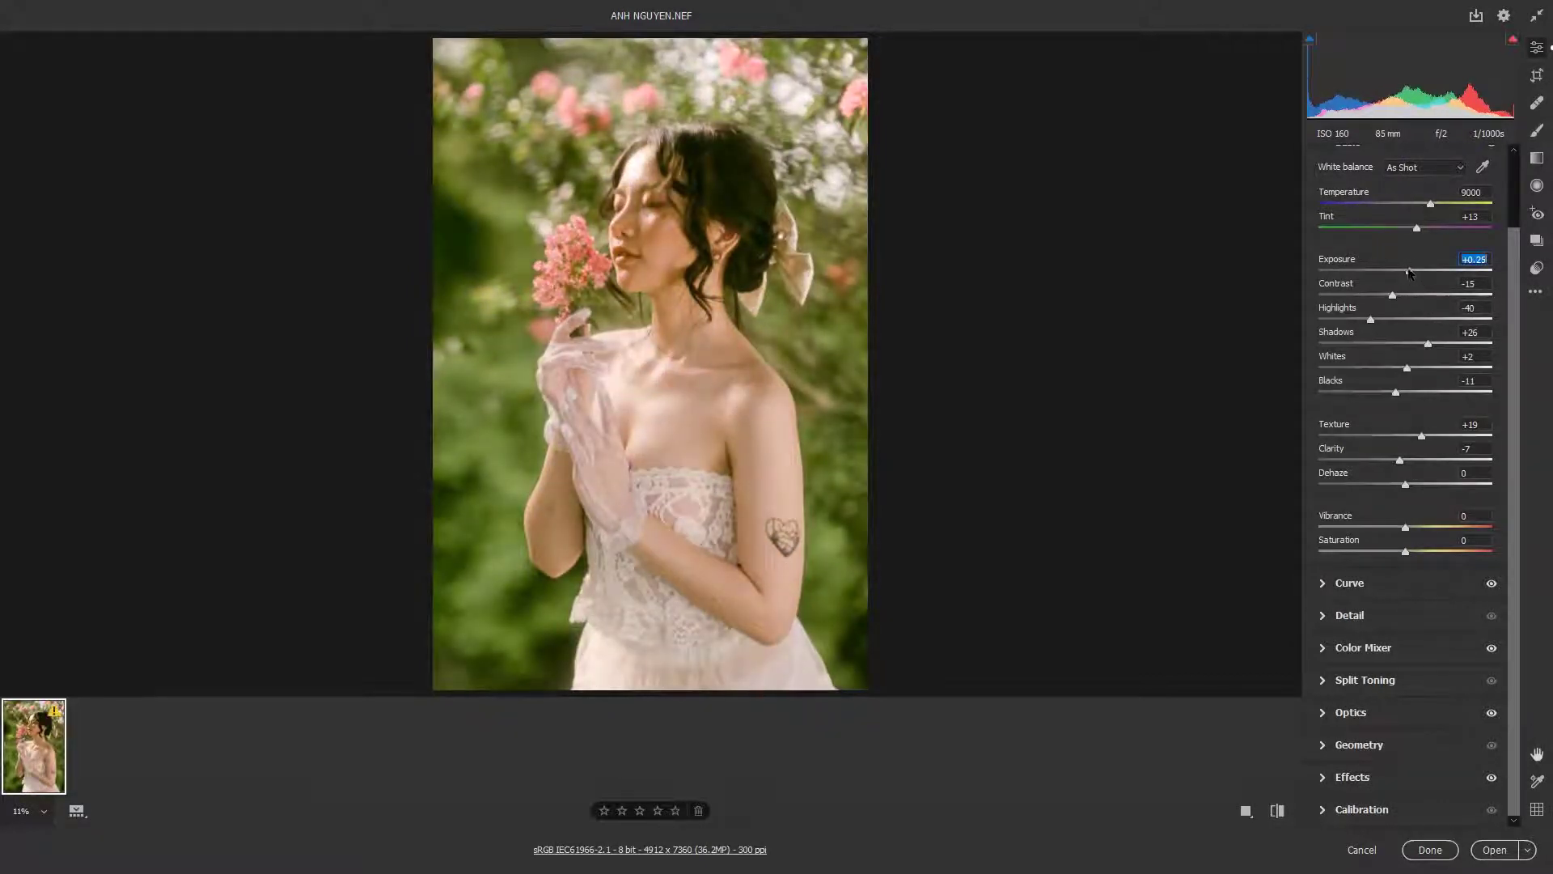
left_click(1406, 204)
left_click_drag(1405, 207, 1404, 209)
key("Tab")
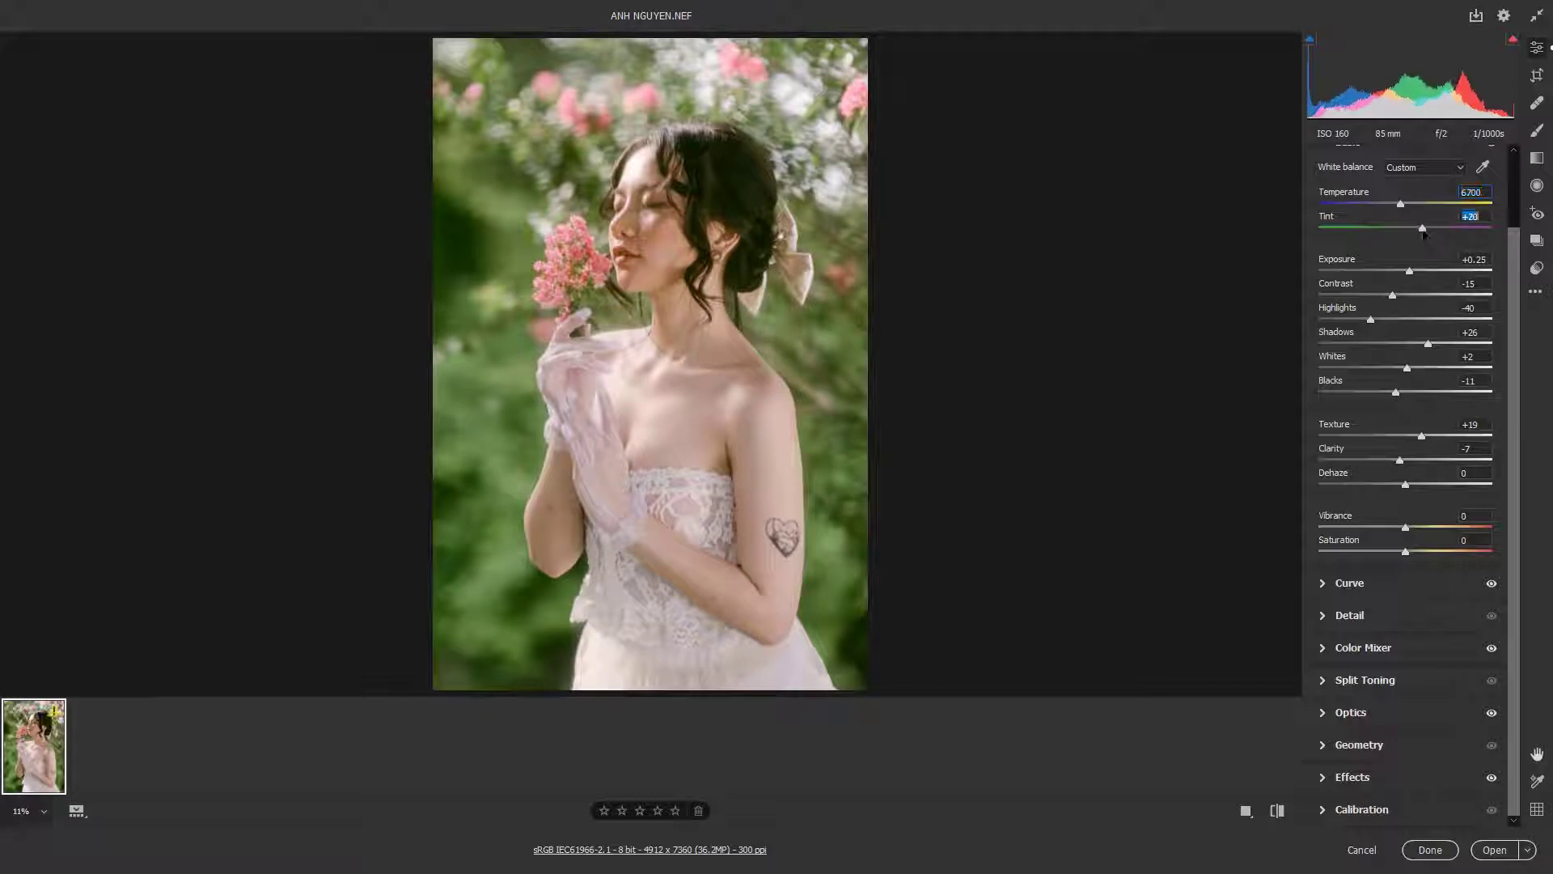
key("Up")
key("Up")
key("Up")
key("Tab")
key("Up")
key("Up")
key("Up")
key("Up")
key("Up")
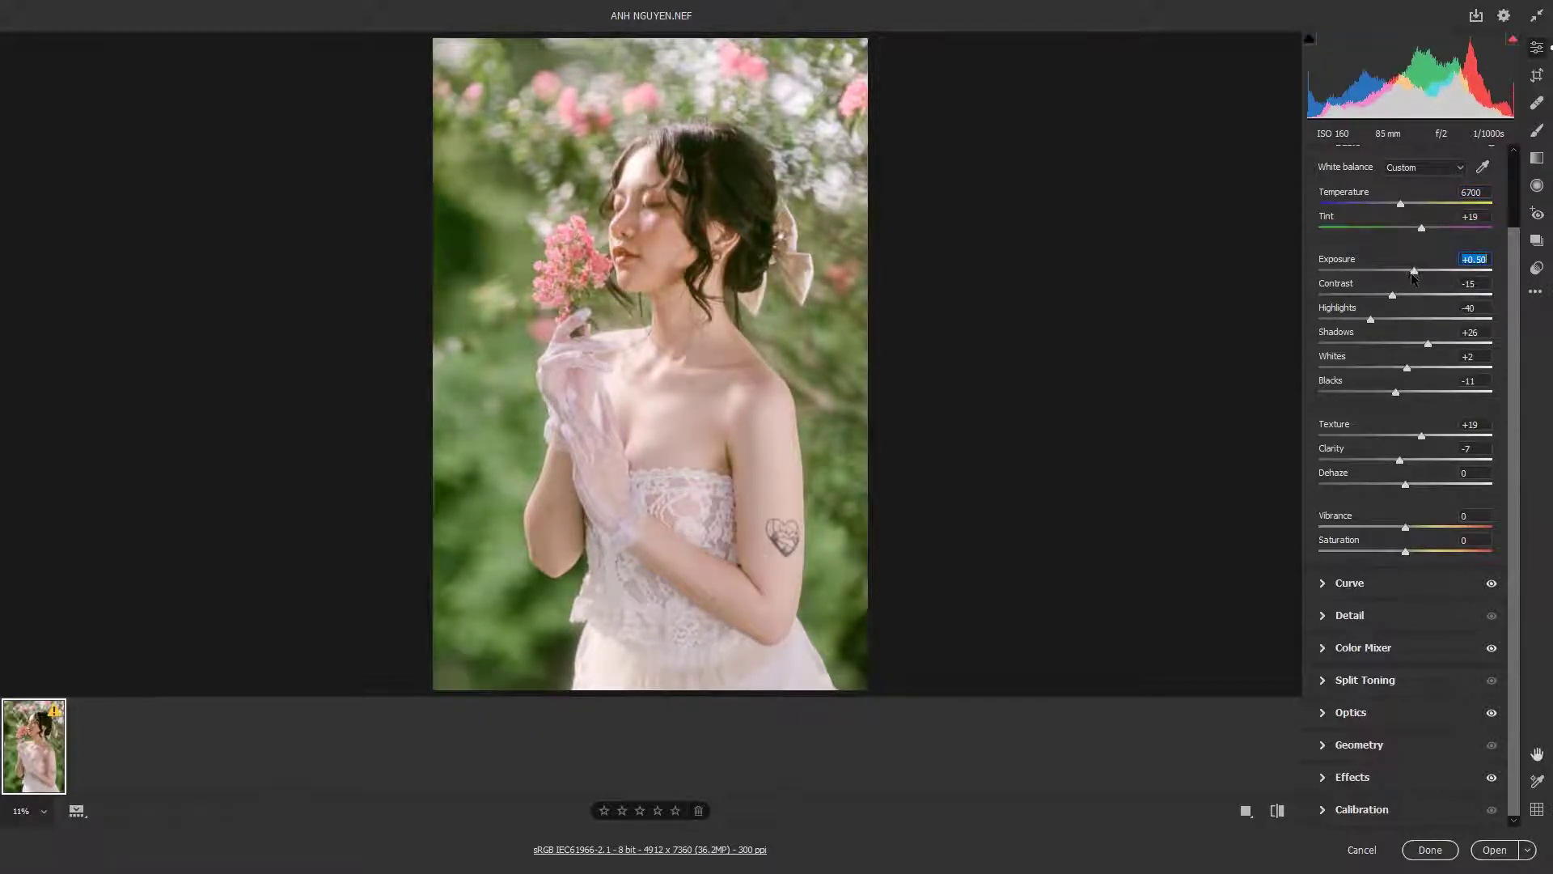
key("Down")
key("Down")
key("Down")
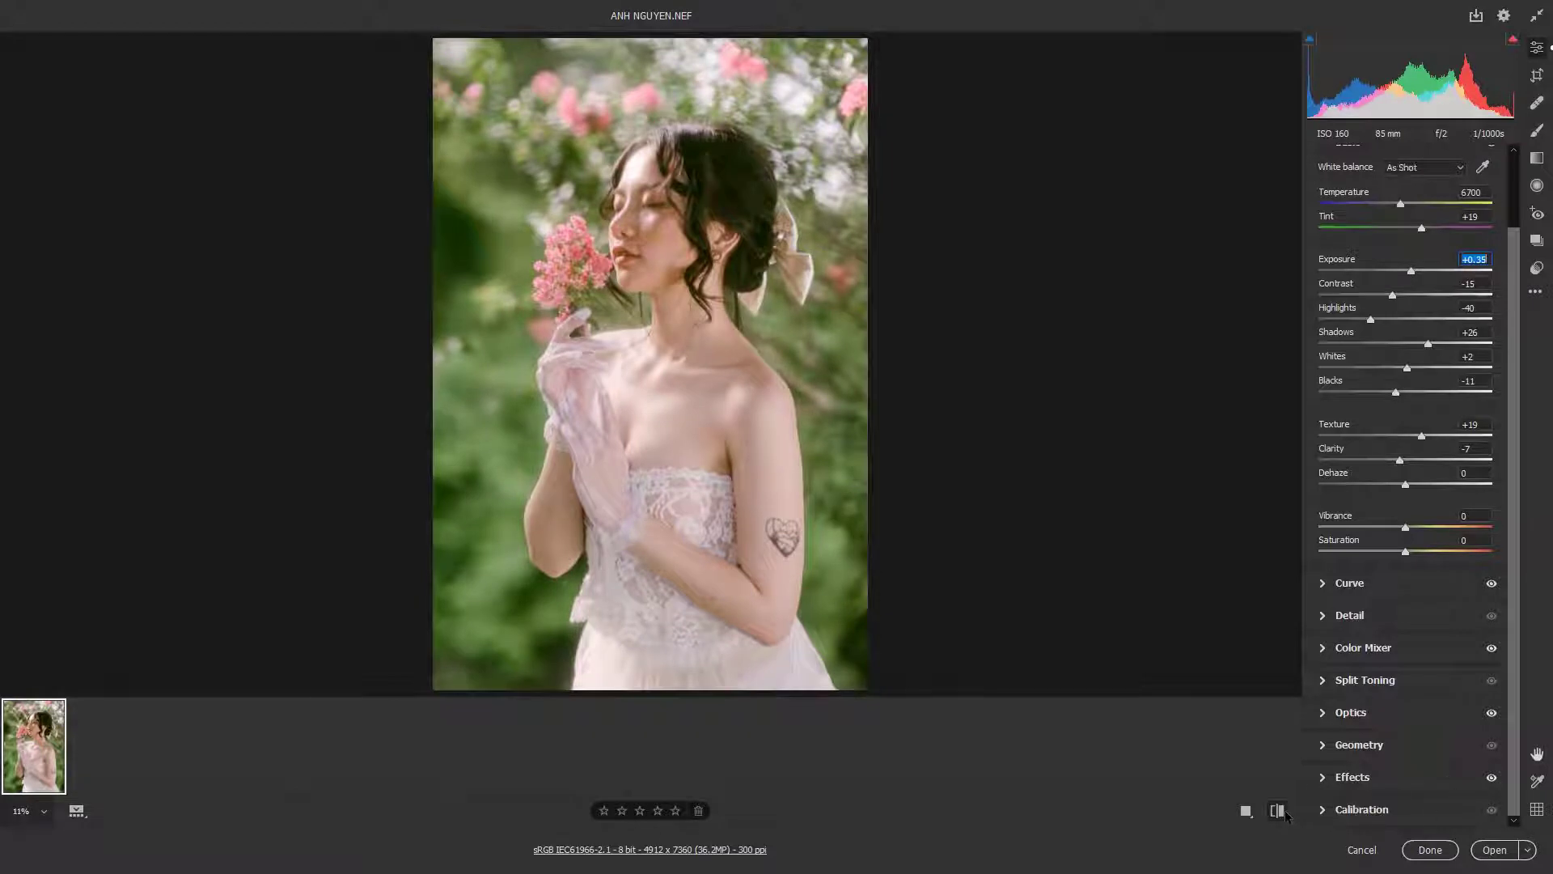
Compare the edit with the original, then apply it back to Bridge
left_click(1281, 812)
left_click(1283, 812)
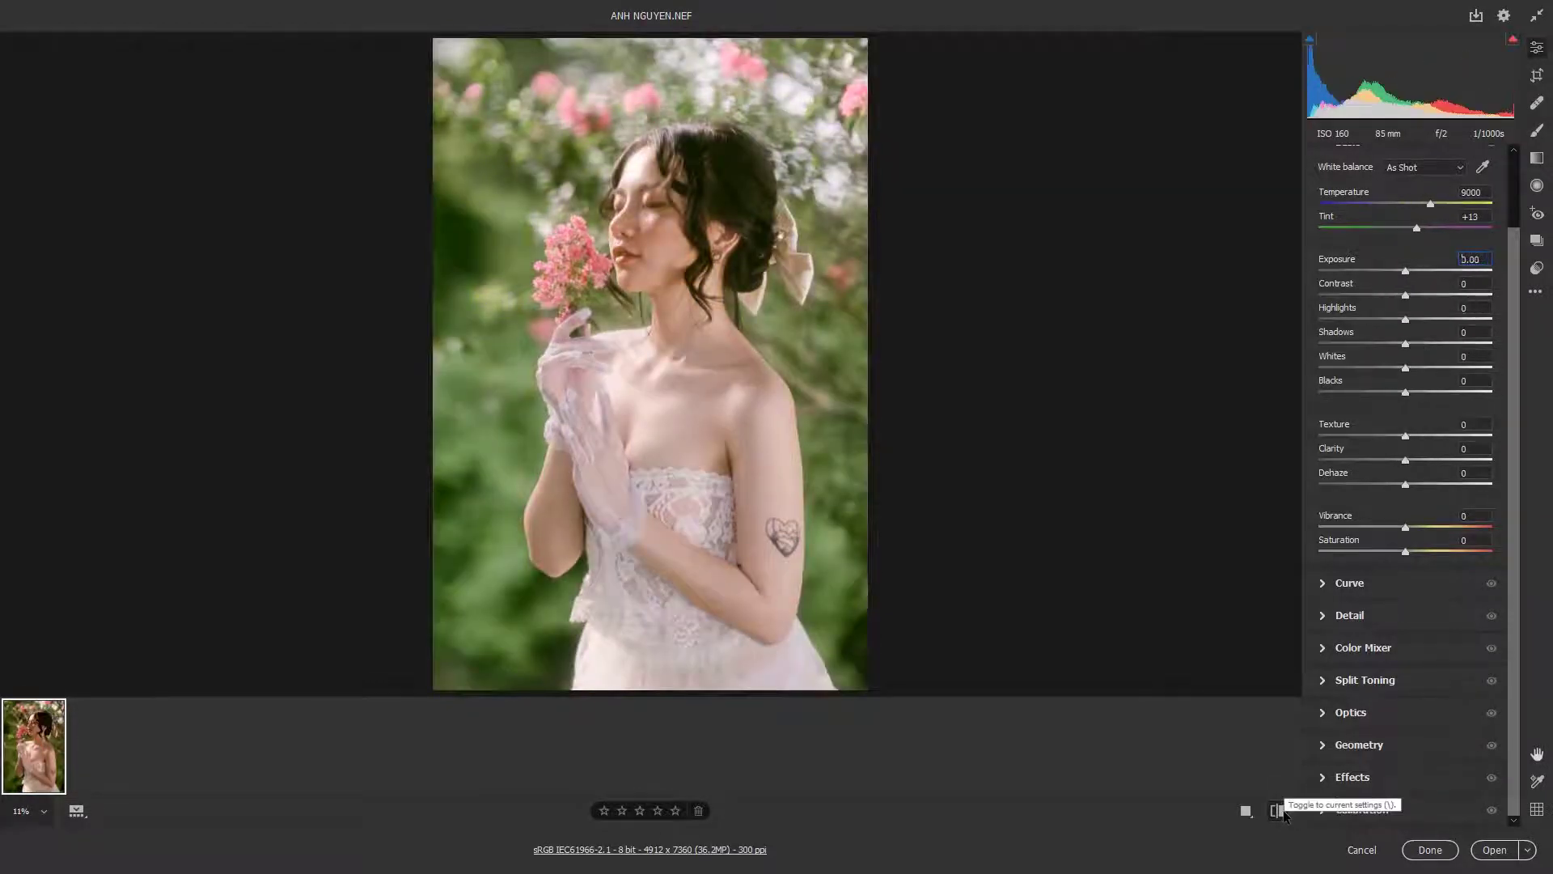
left_click(1282, 812)
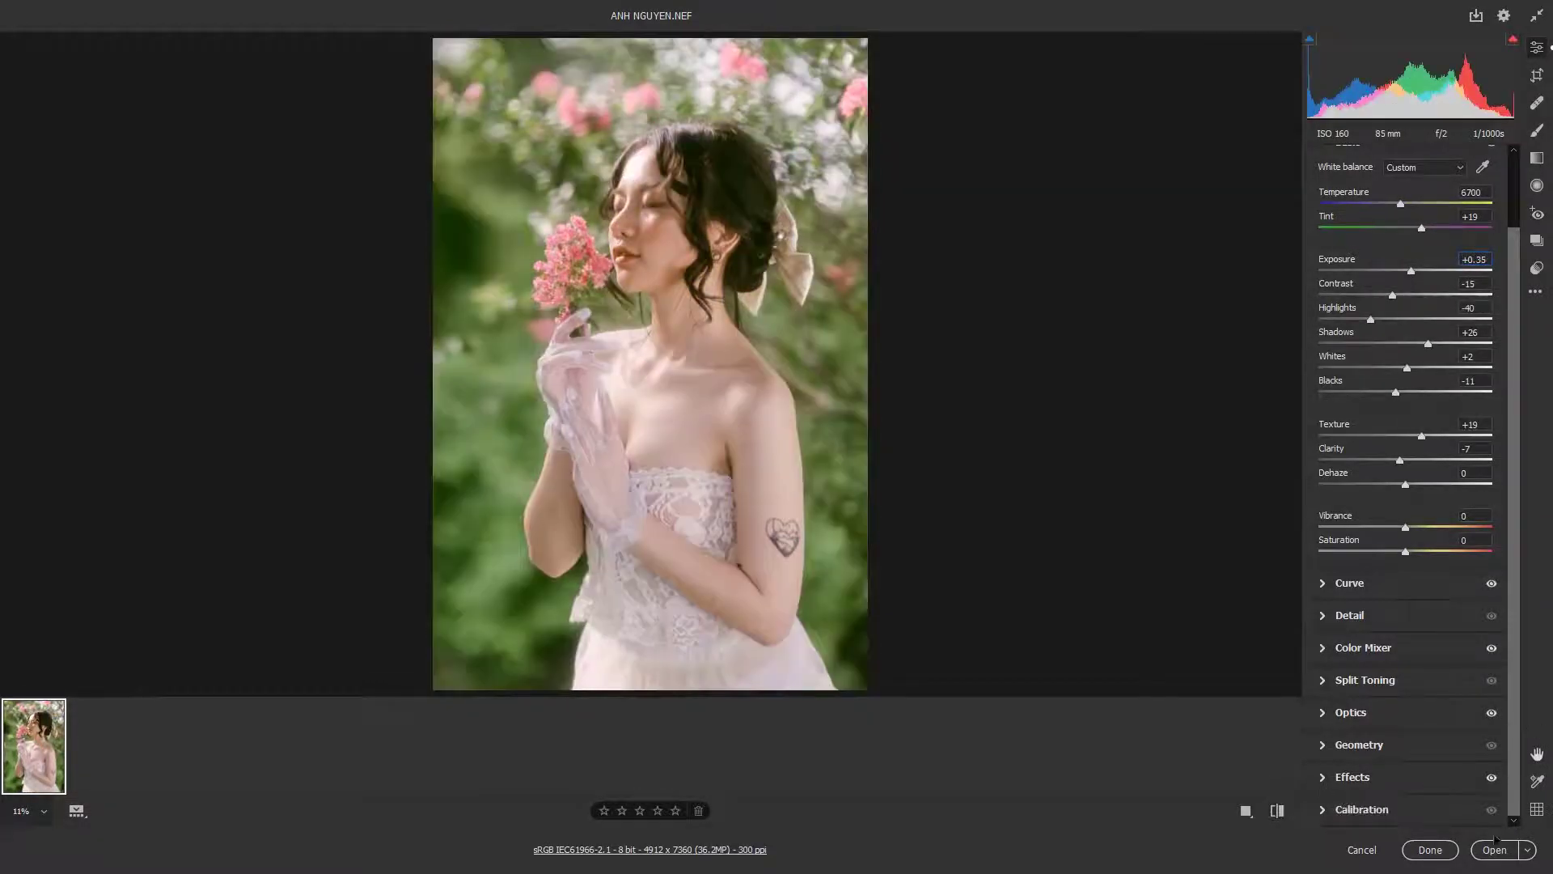
left_click(1442, 851)
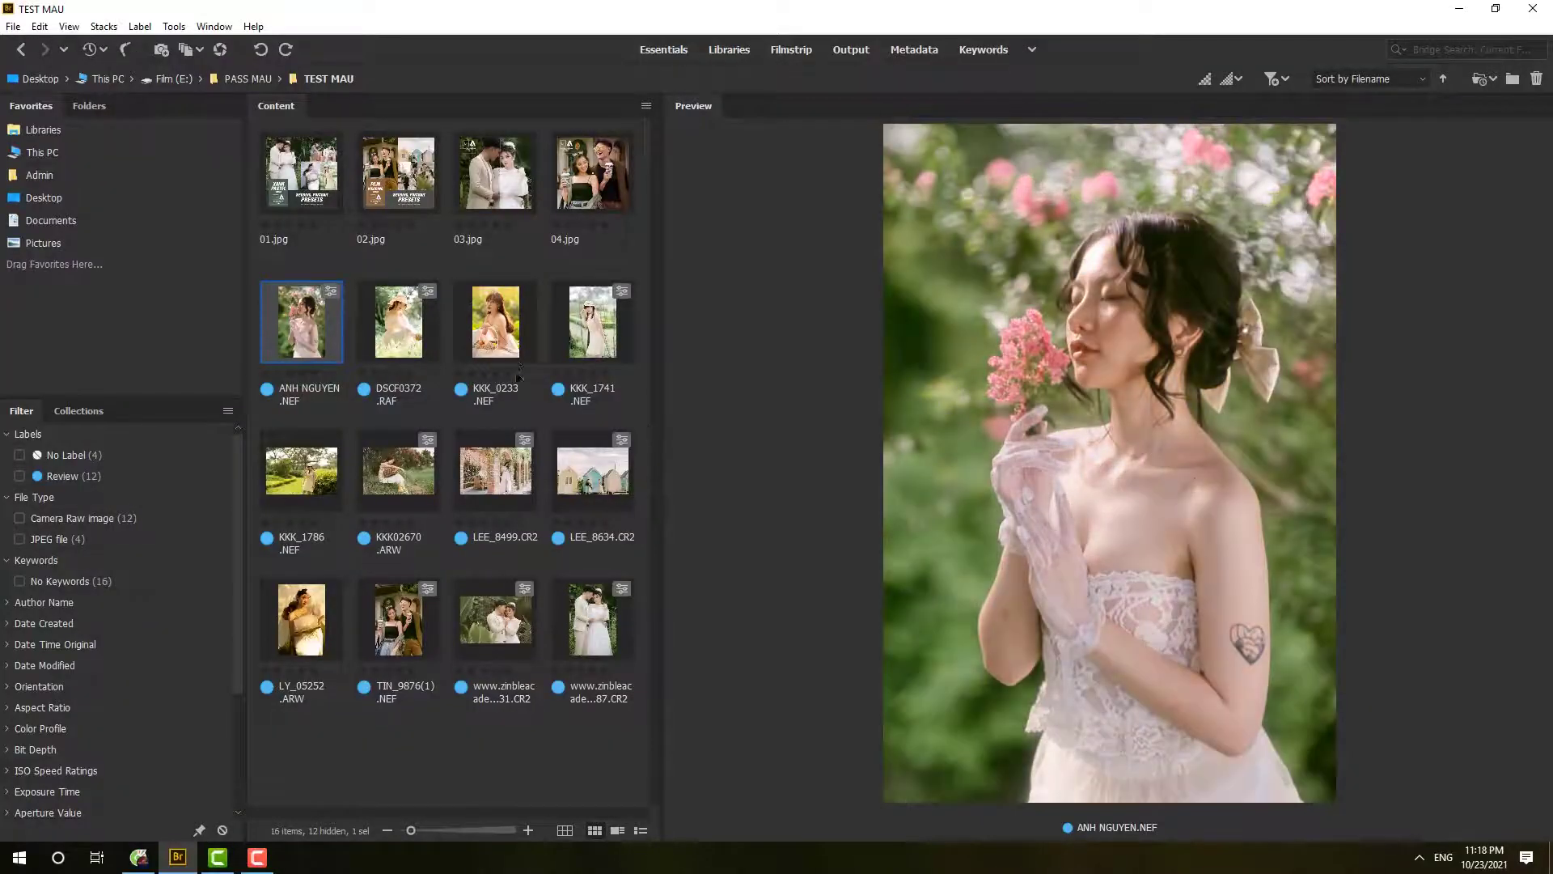
Open KKK_0233.NEF in Camera Raw and load the Merry 400H . 3 preset
left_click(509, 349)
right_click(510, 349)
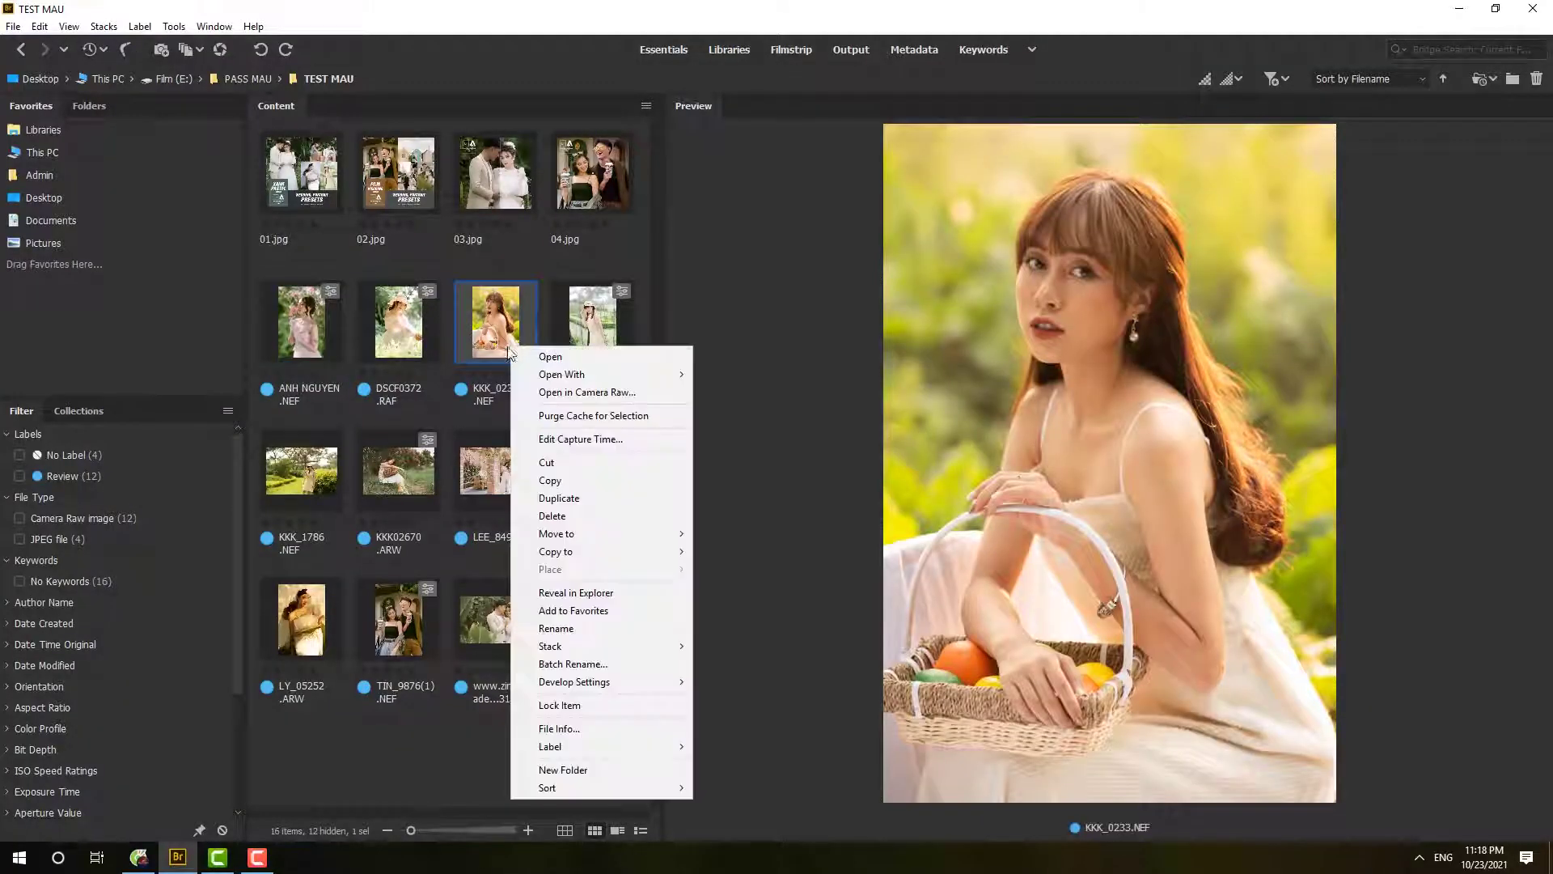
left_click(576, 387)
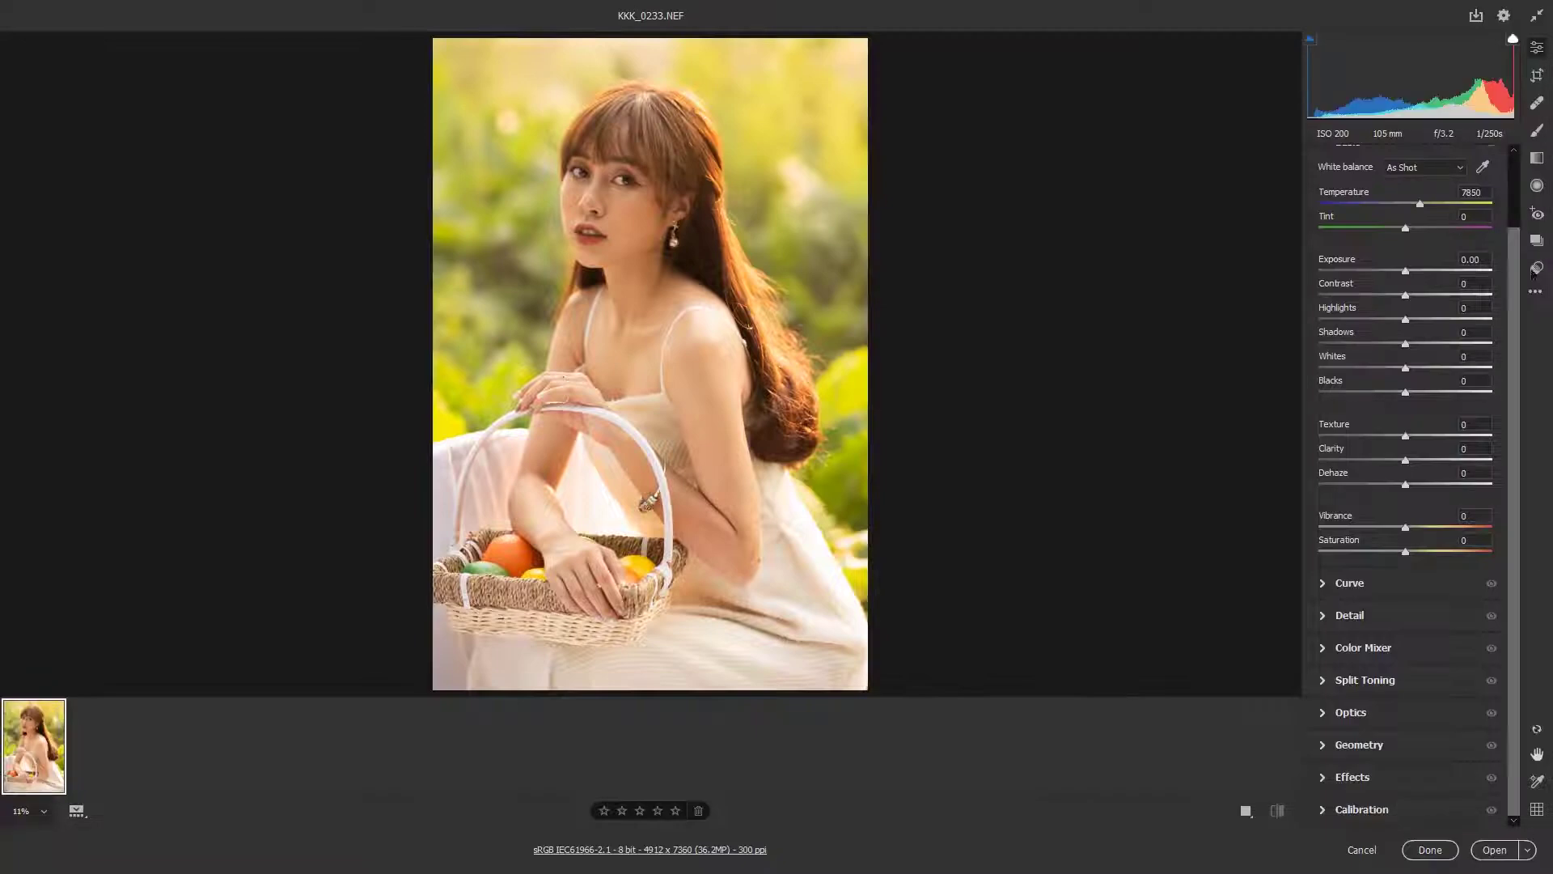
left_click(1537, 295)
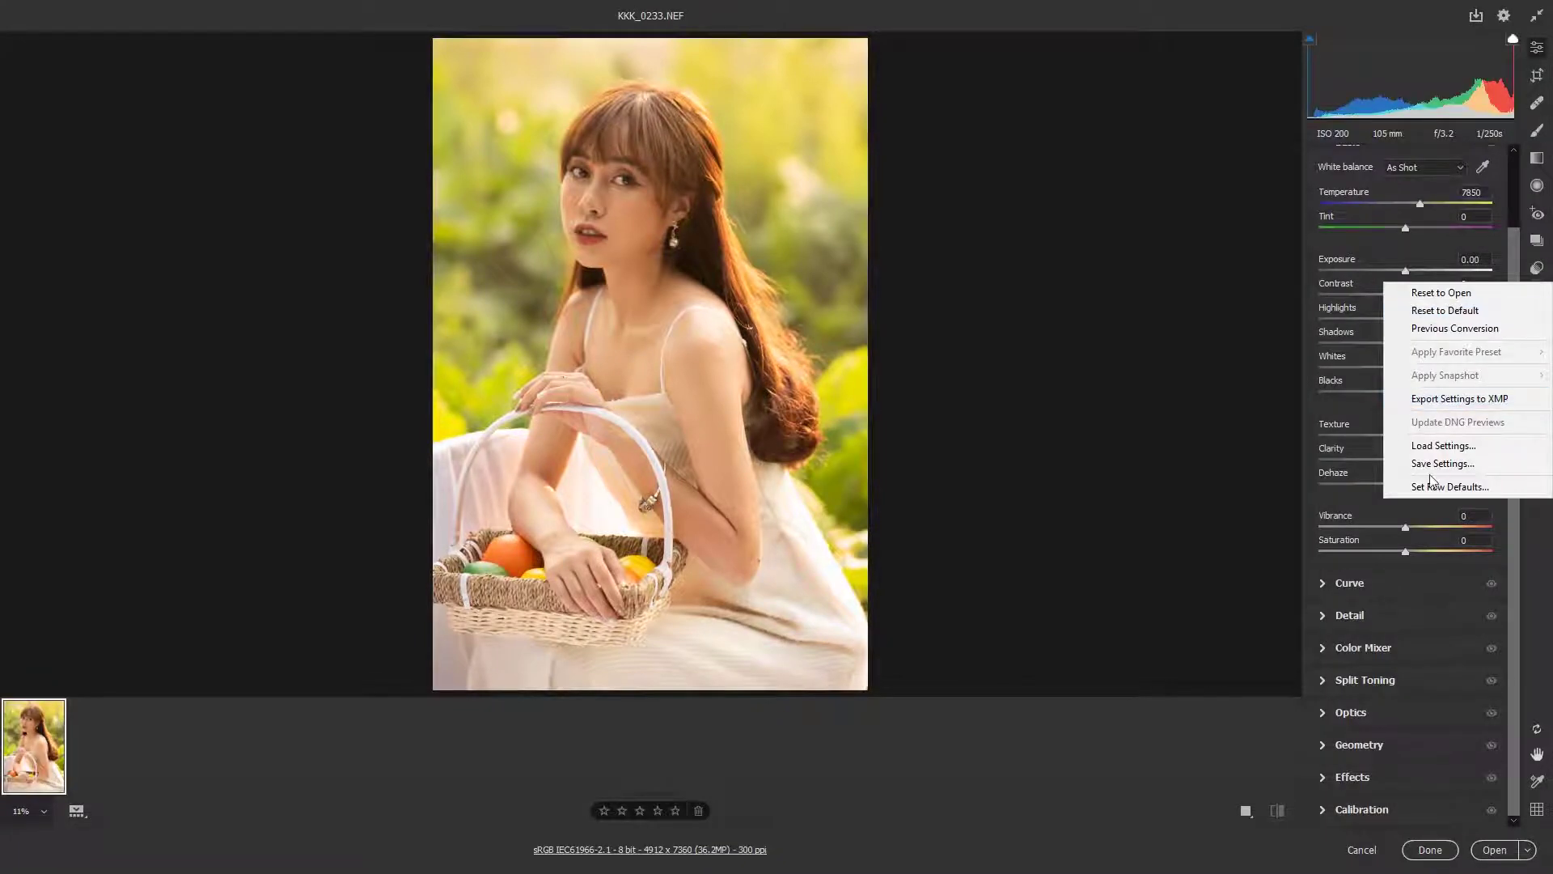
left_click(1439, 446)
left_click(322, 385)
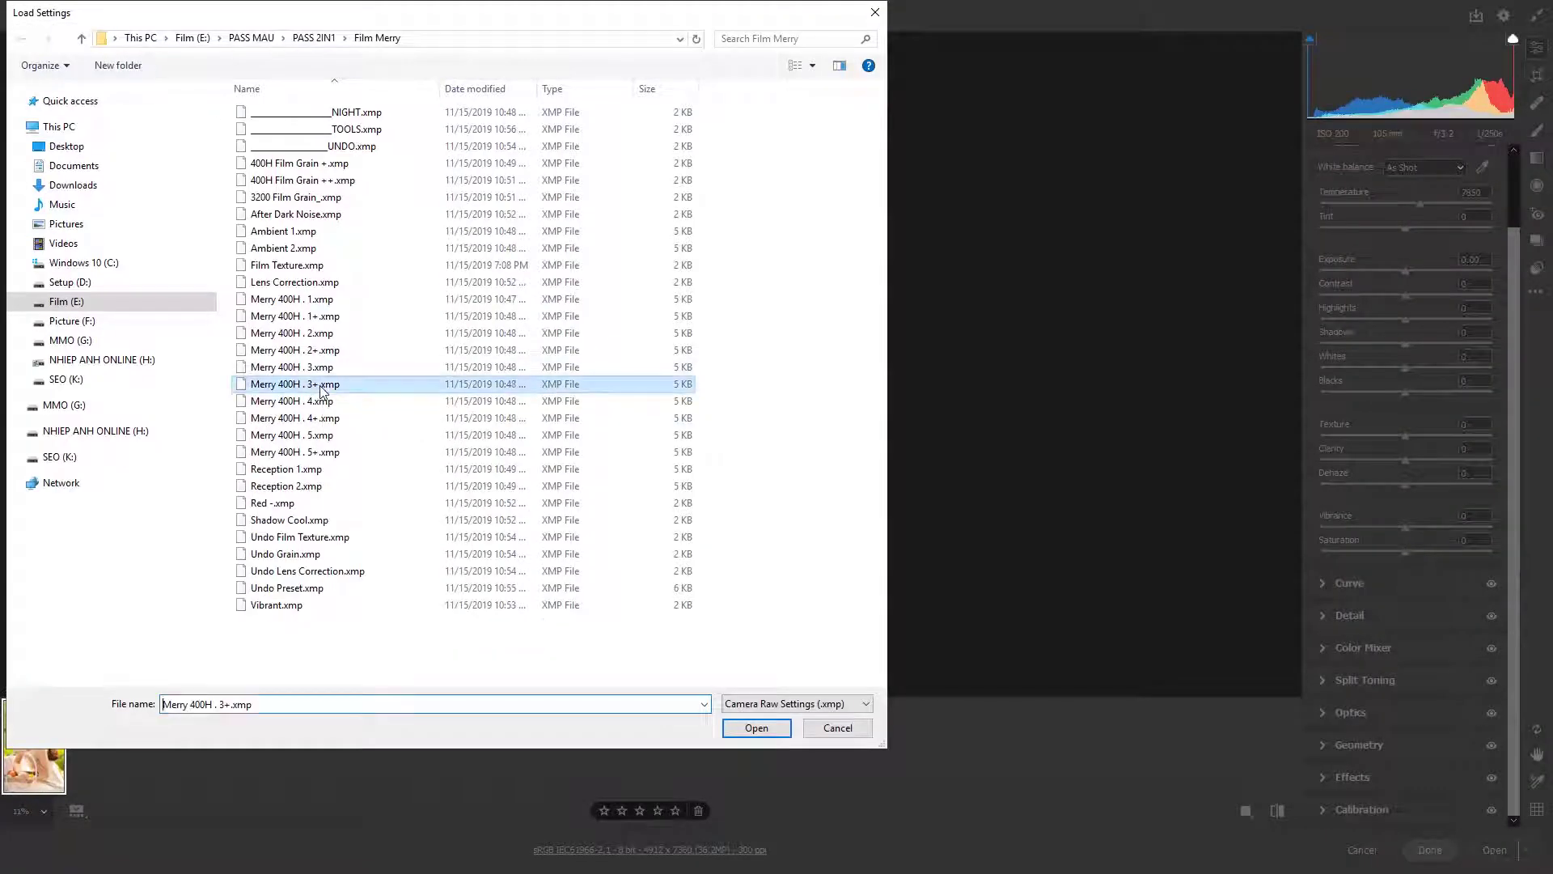
left_click(319, 368)
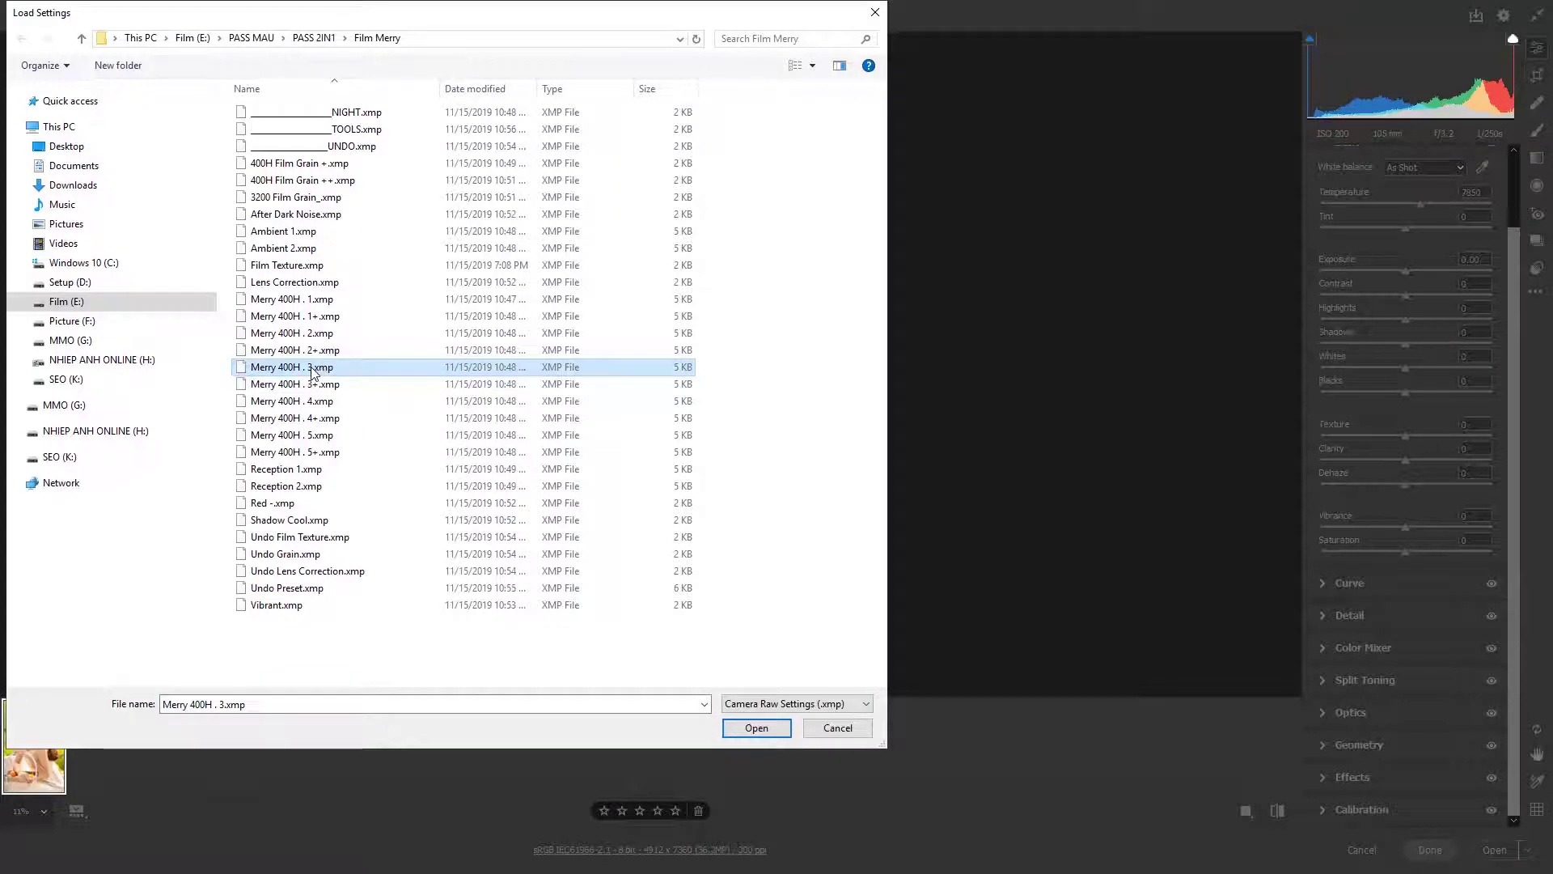
double_click(313, 369)
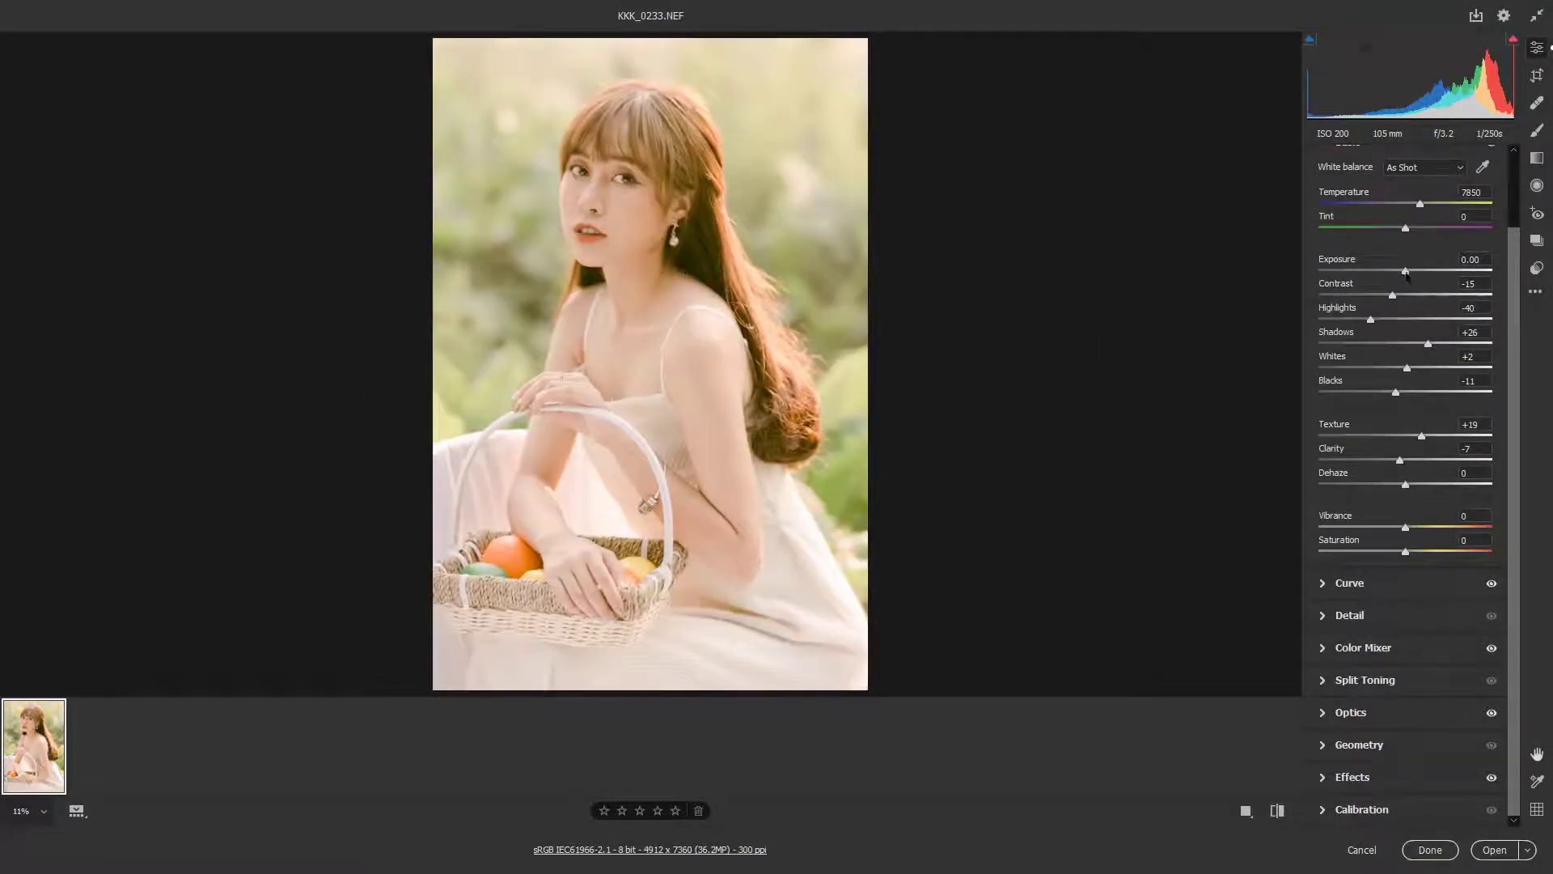
Set Exposure -0.35, Temperature 6550, Tint +15 and Texture -4
left_click_drag(1407, 276, 1399, 272)
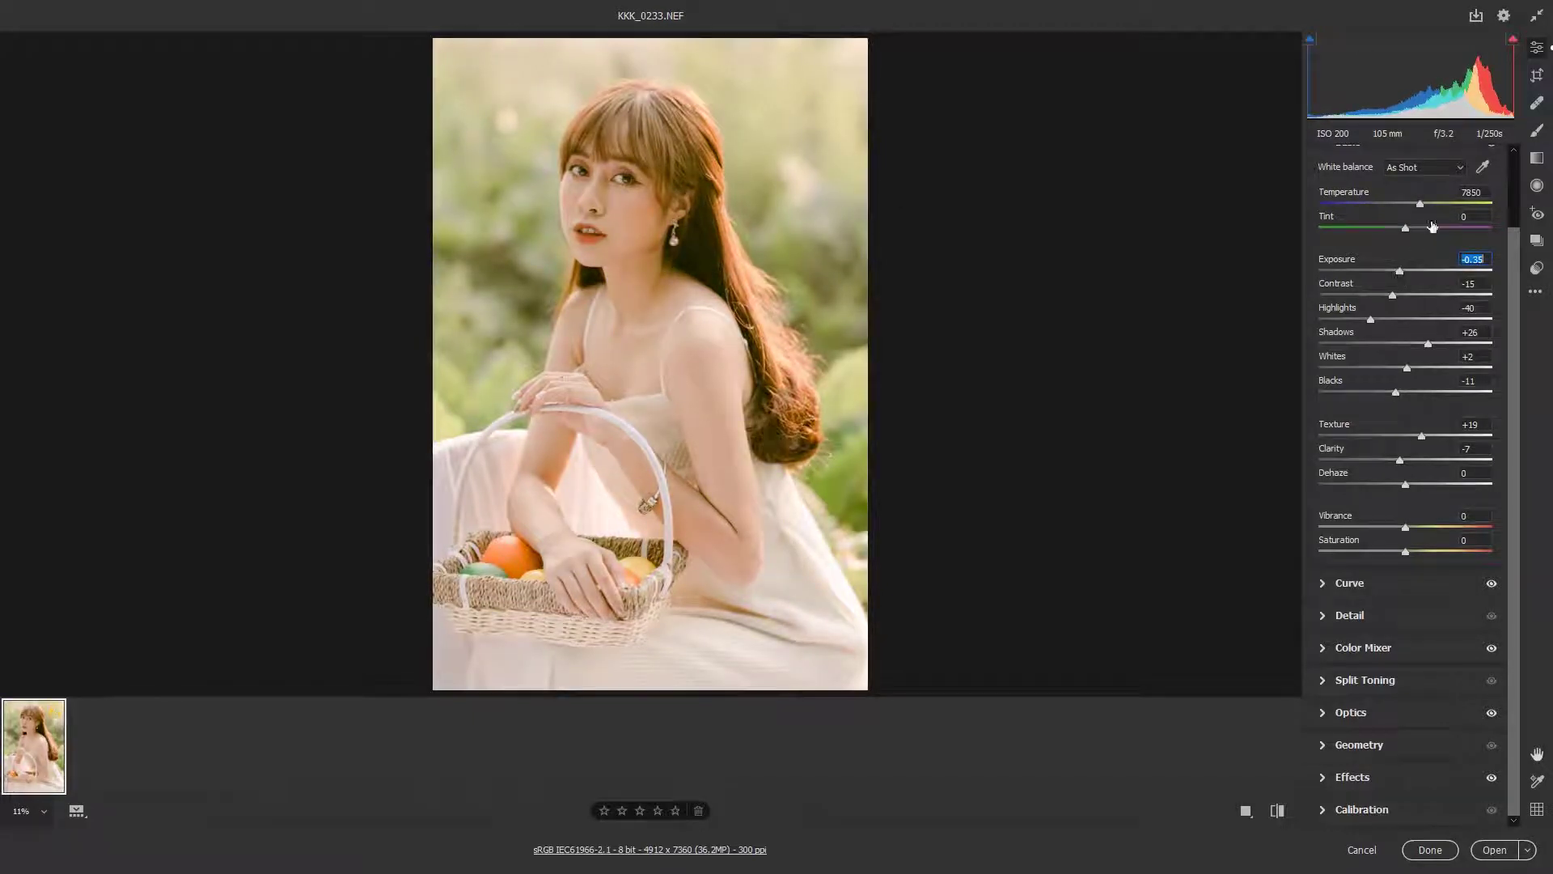
left_click(1405, 205)
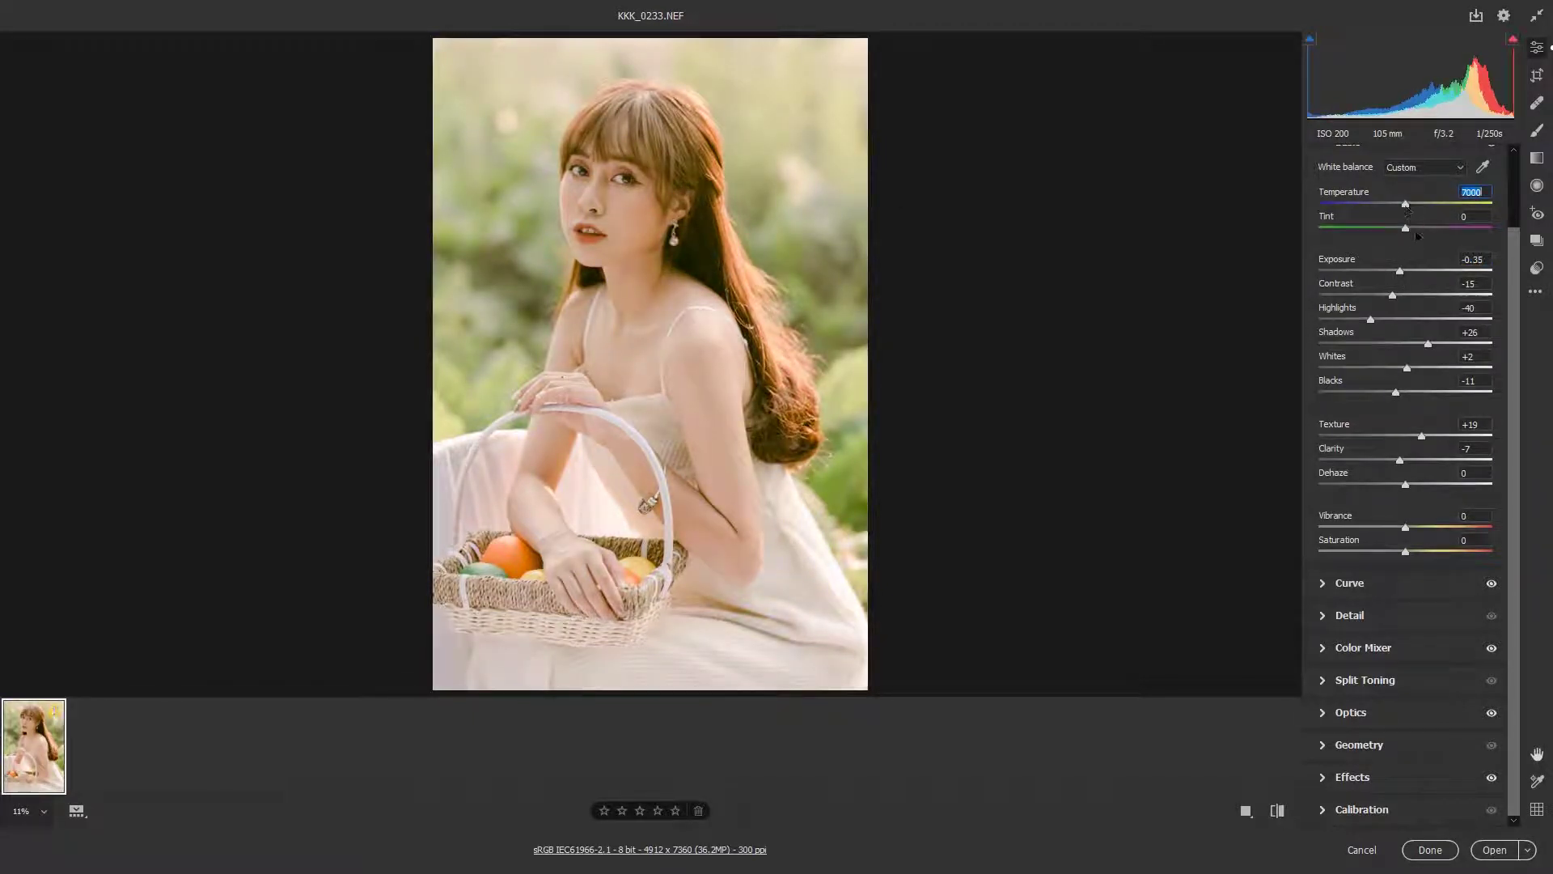
left_click(1418, 229)
left_click_drag(1419, 233, 1412, 217)
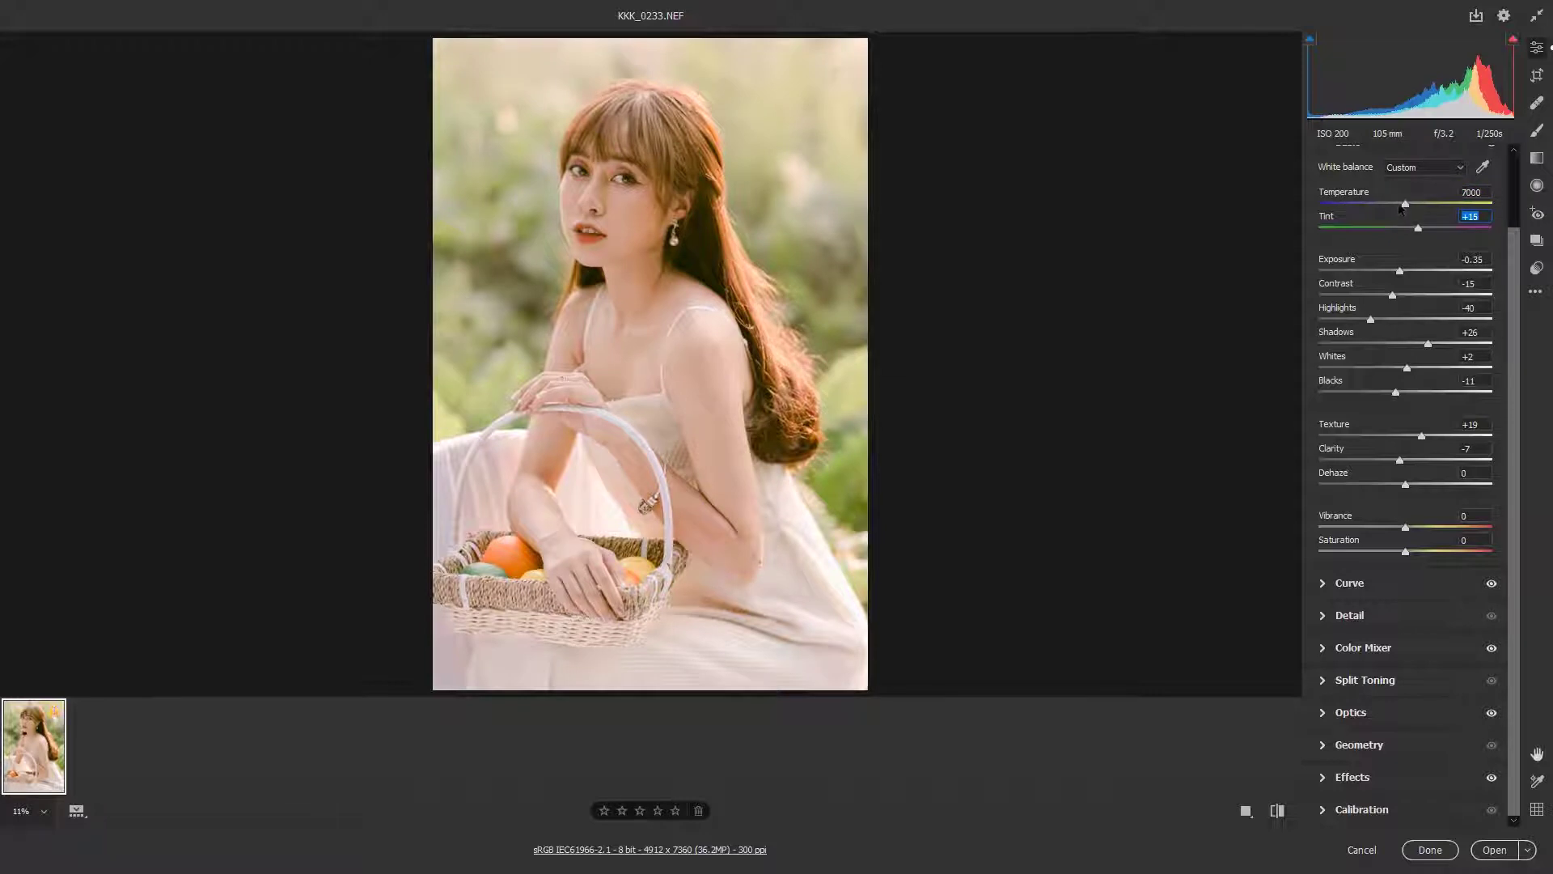
left_click(1399, 206)
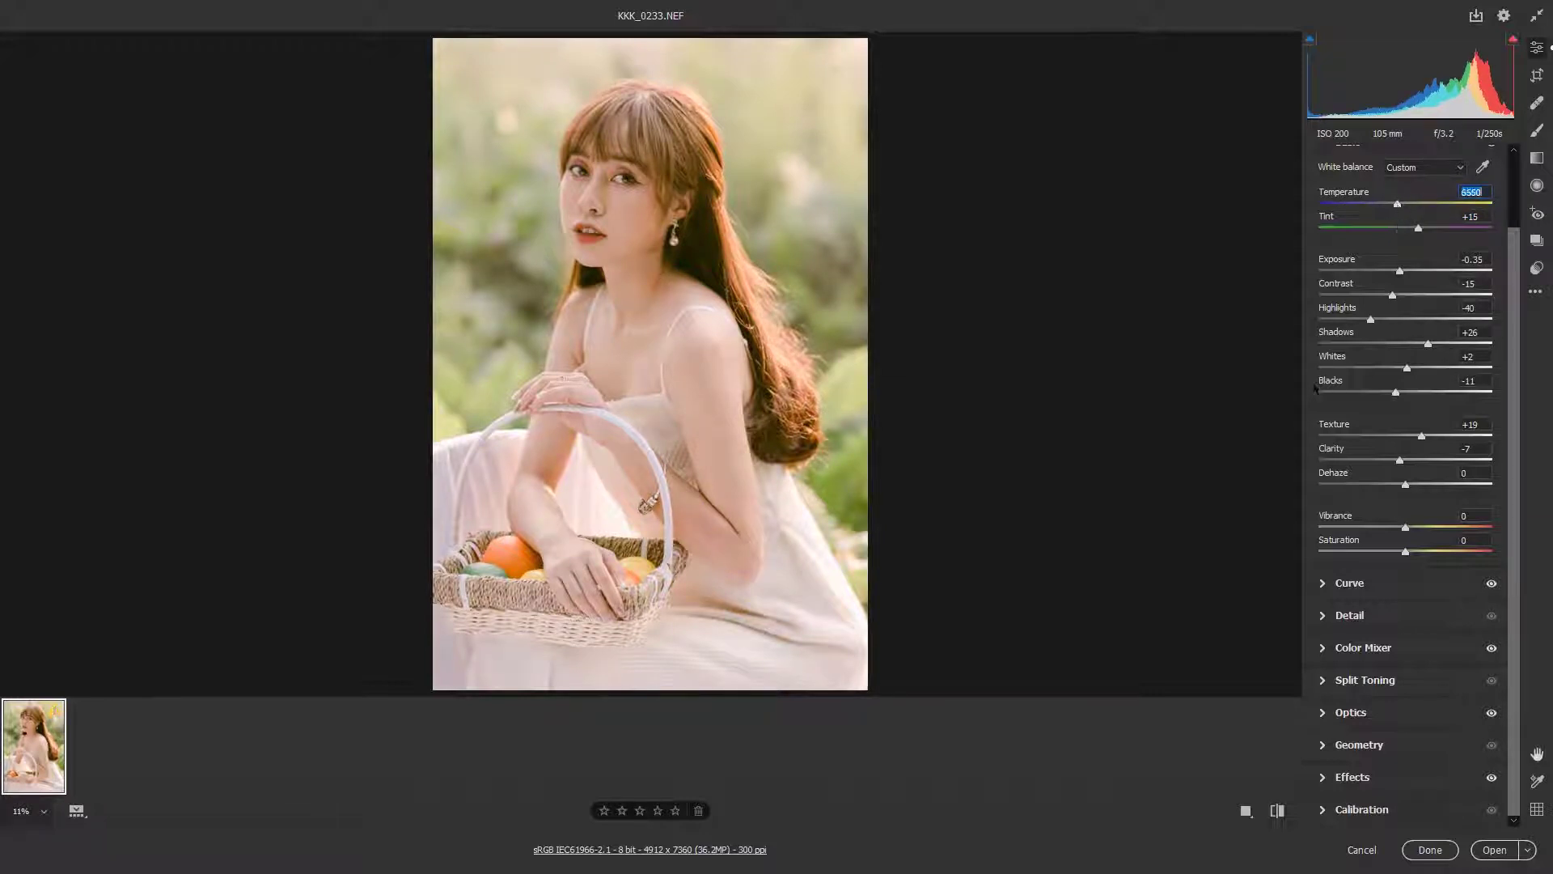
left_click(1404, 437)
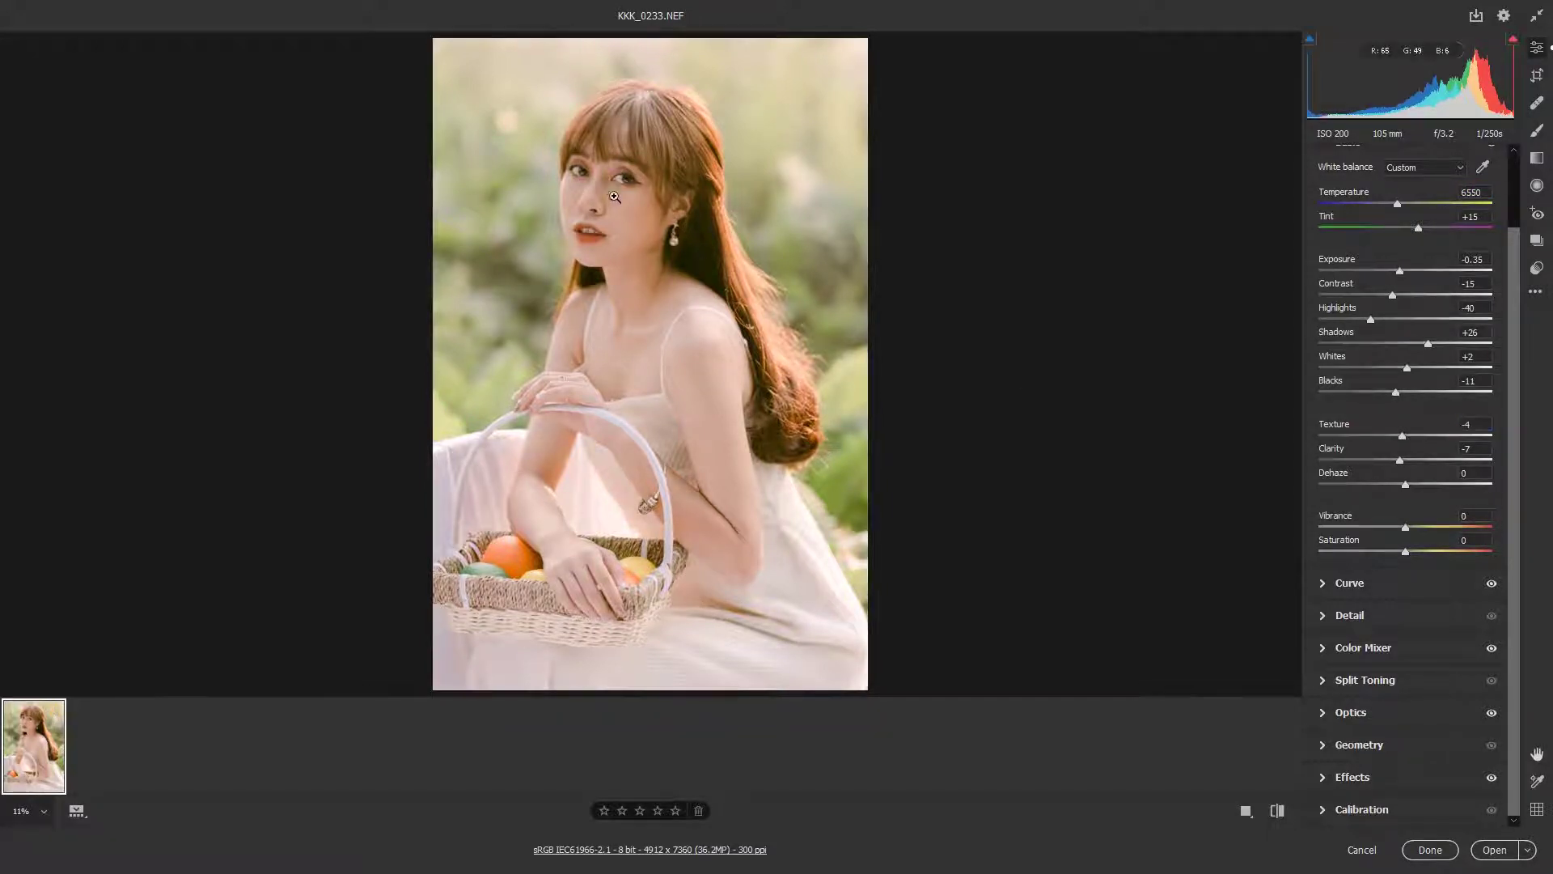
Review the fruit-basket portrait and apply the edits back to Bridge
scroll(615, 196, "up", 2)
scroll(614, 197, "up", 2)
scroll(765, 366, "down", 2)
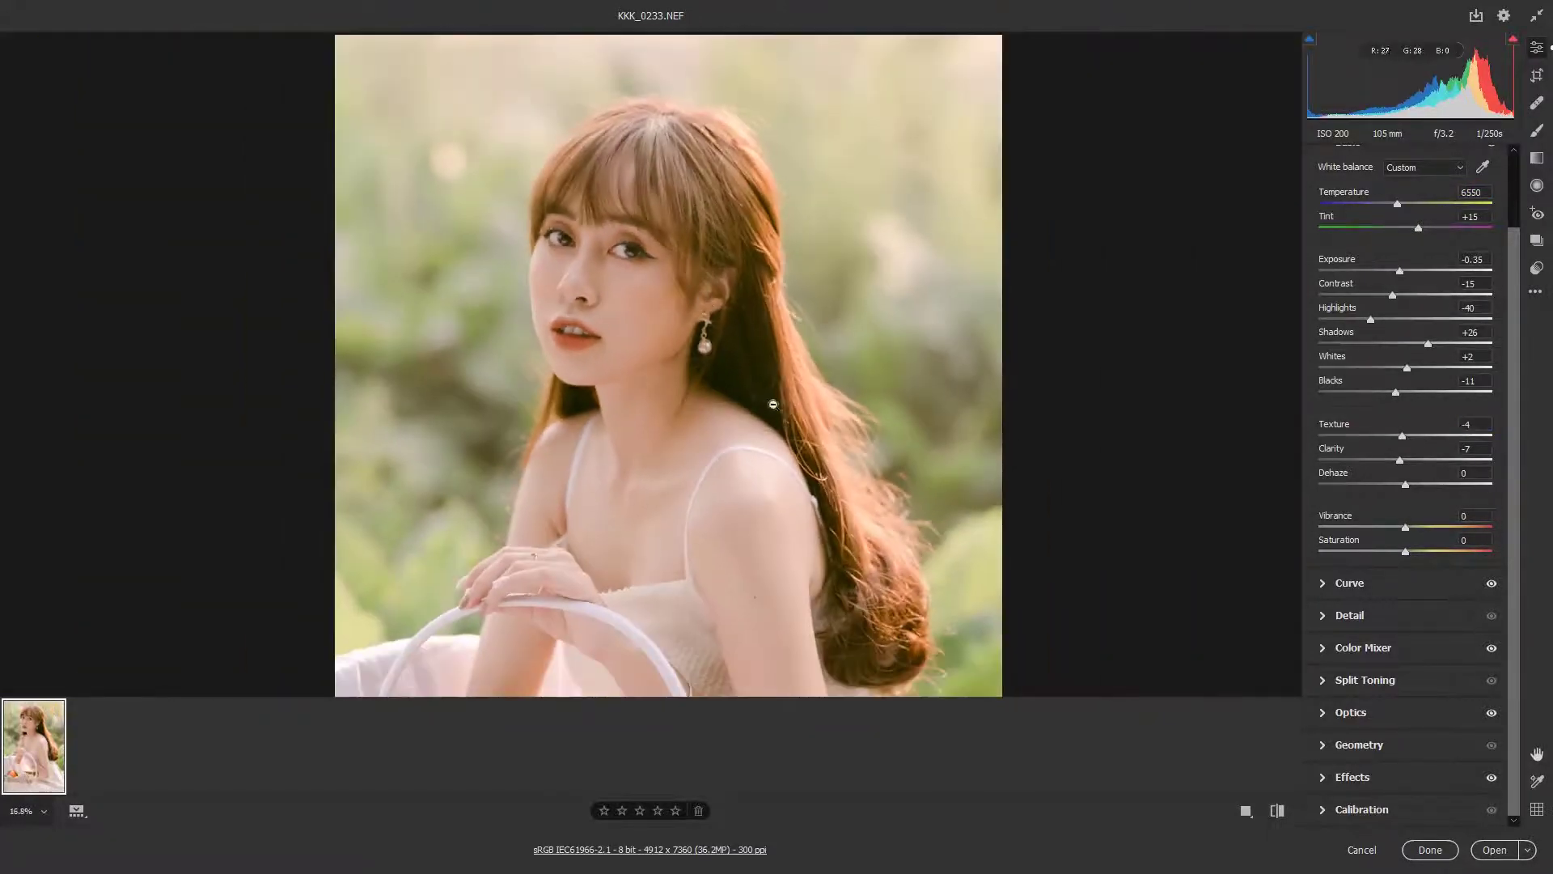
scroll(745, 376, "down", 1)
left_click(1430, 849)
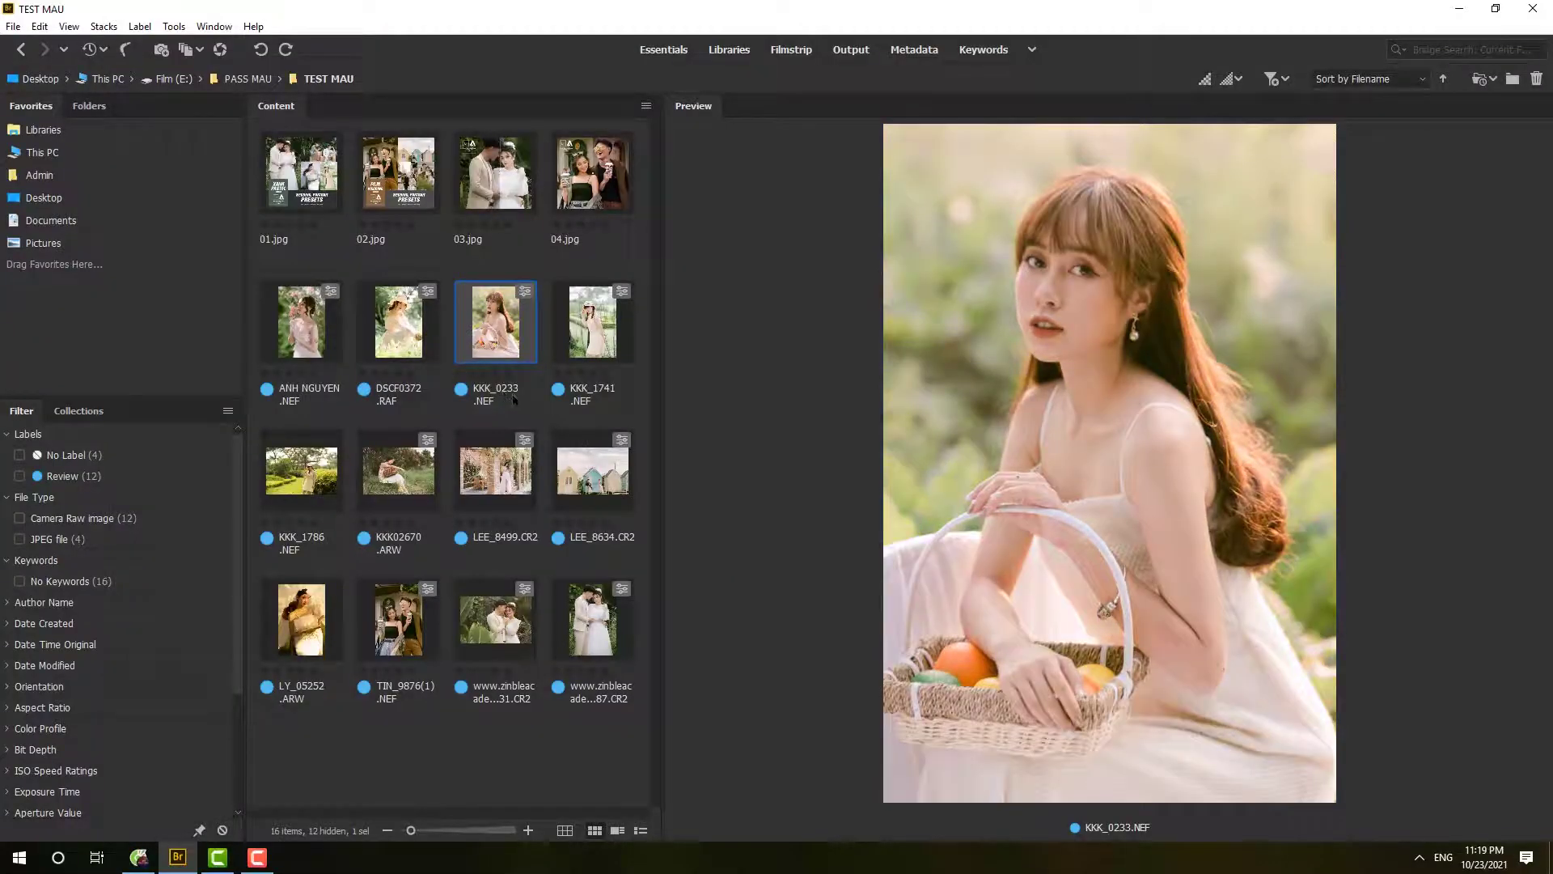
Browse the folder, previewing zinbleacademy.com31.CR2 and the LY_05252 portrait
left_click(493, 477)
left_click(399, 619)
left_click(496, 619)
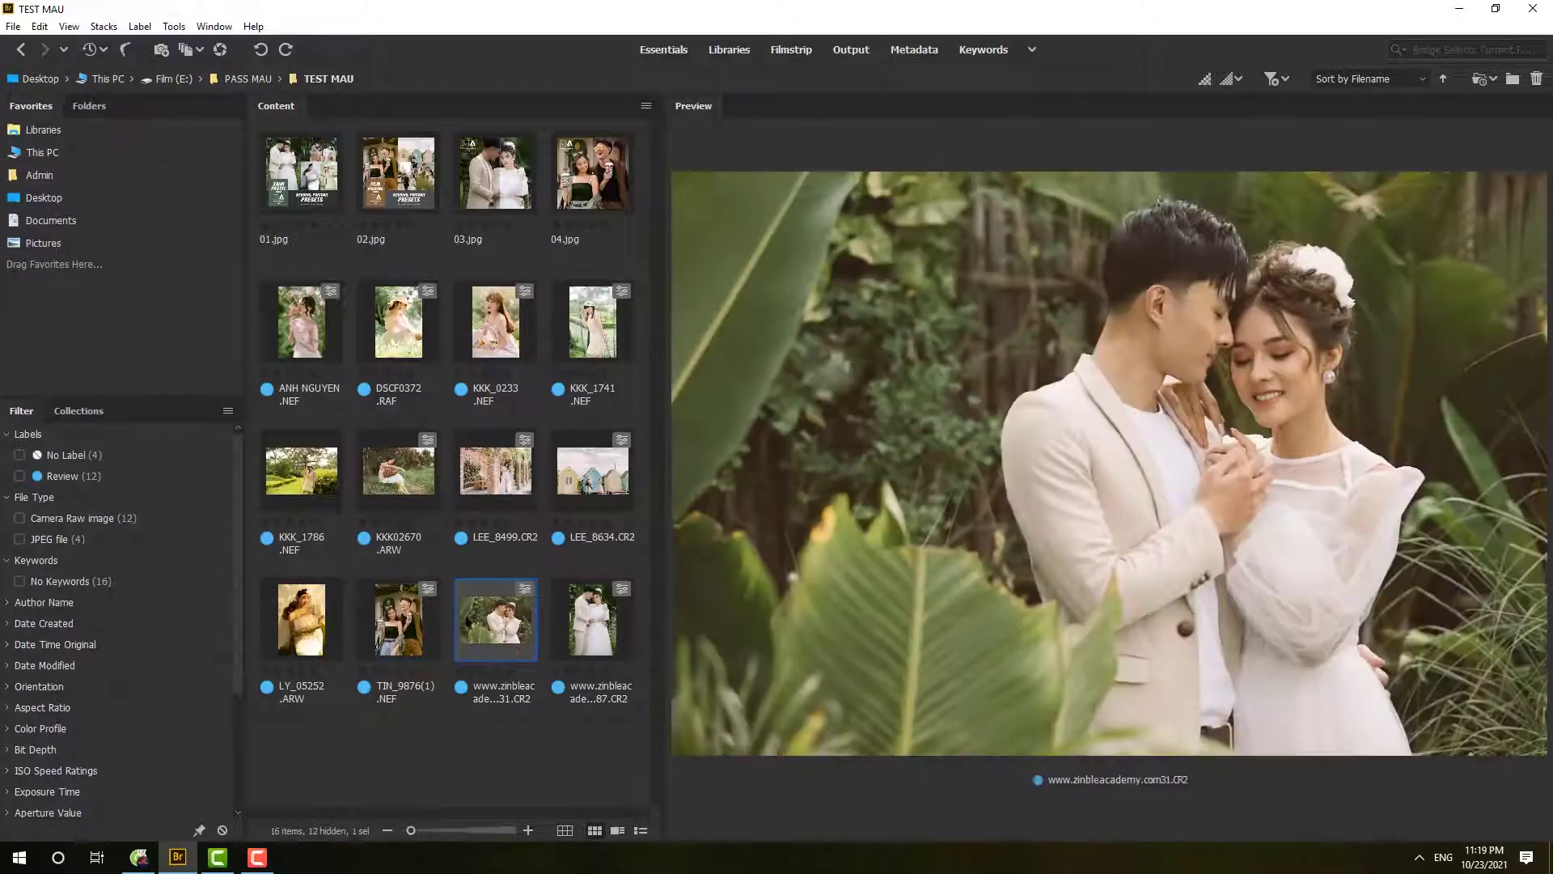
left_click(325, 615)
right_click(312, 616)
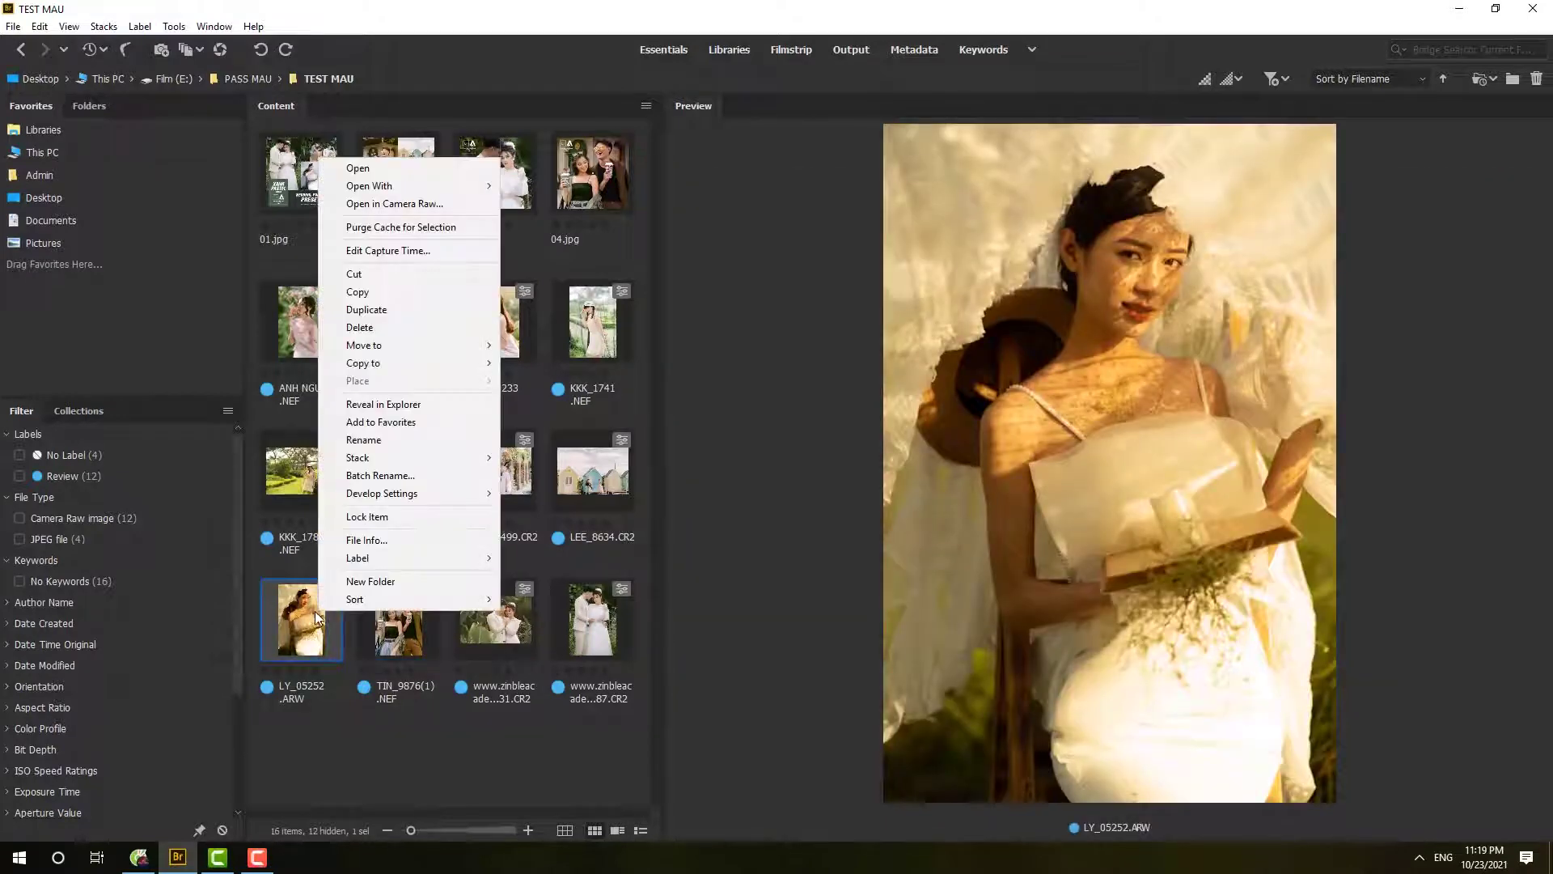
left_click(289, 474)
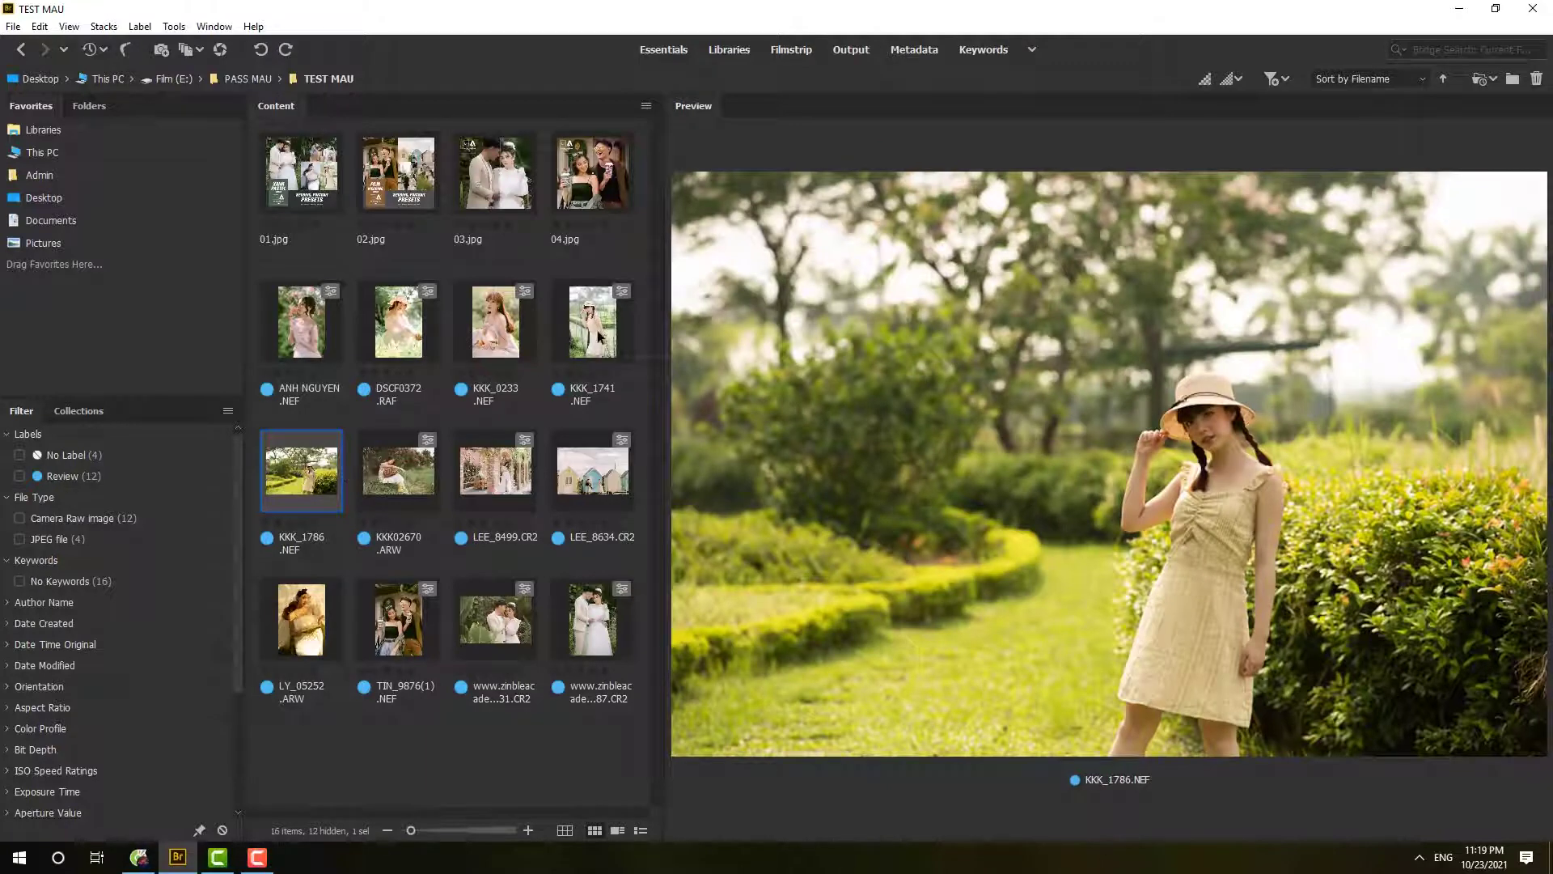
Copy KKK_1741's develop settings and paste them onto KKK_1786
left_click(591, 324)
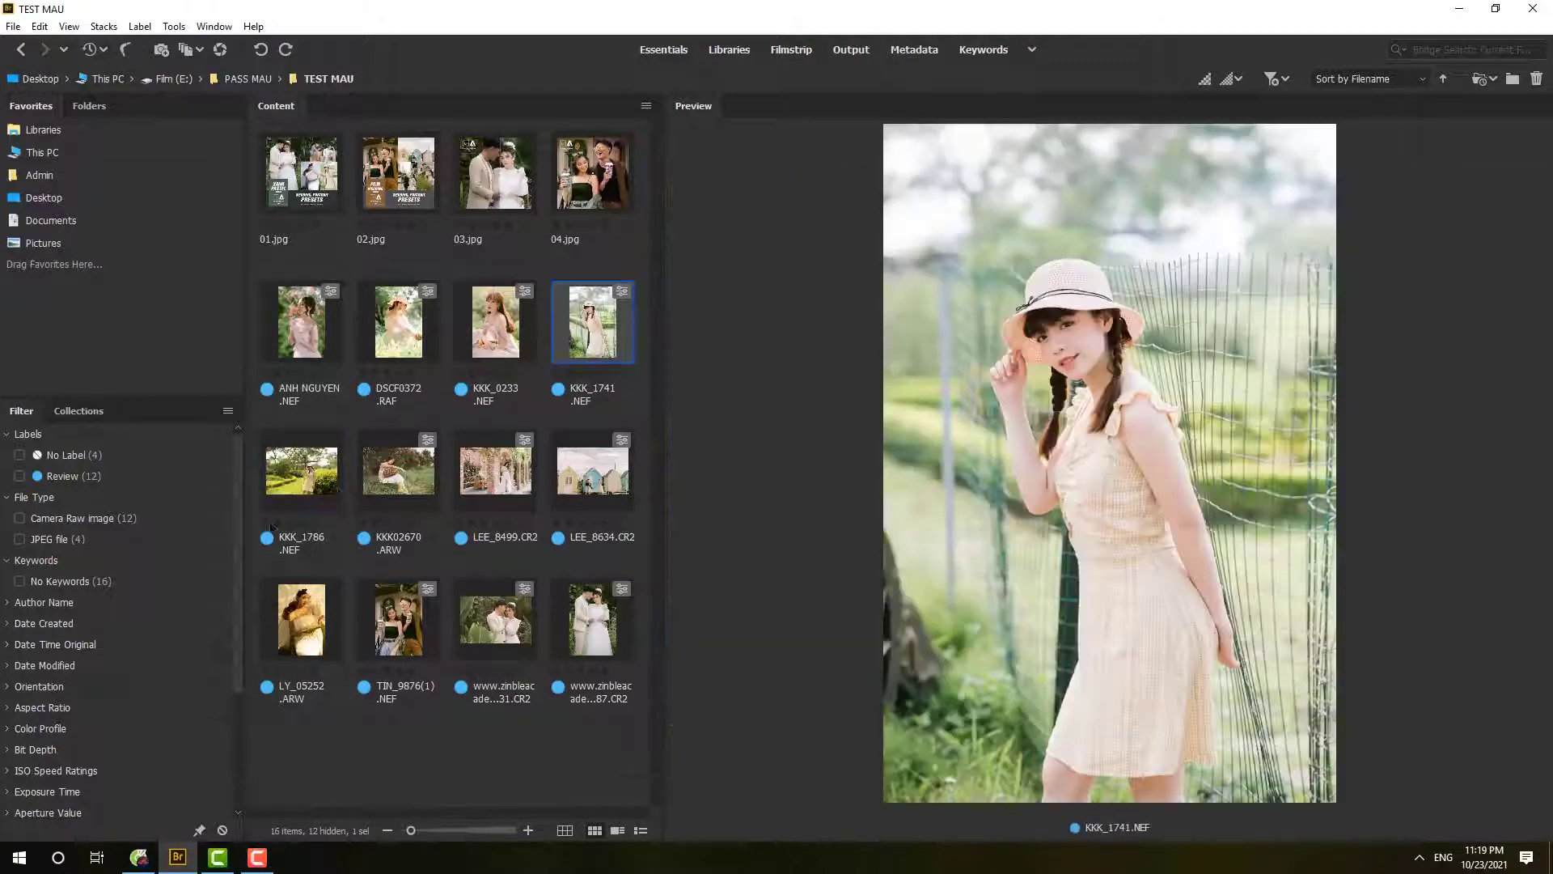
right_click(608, 313)
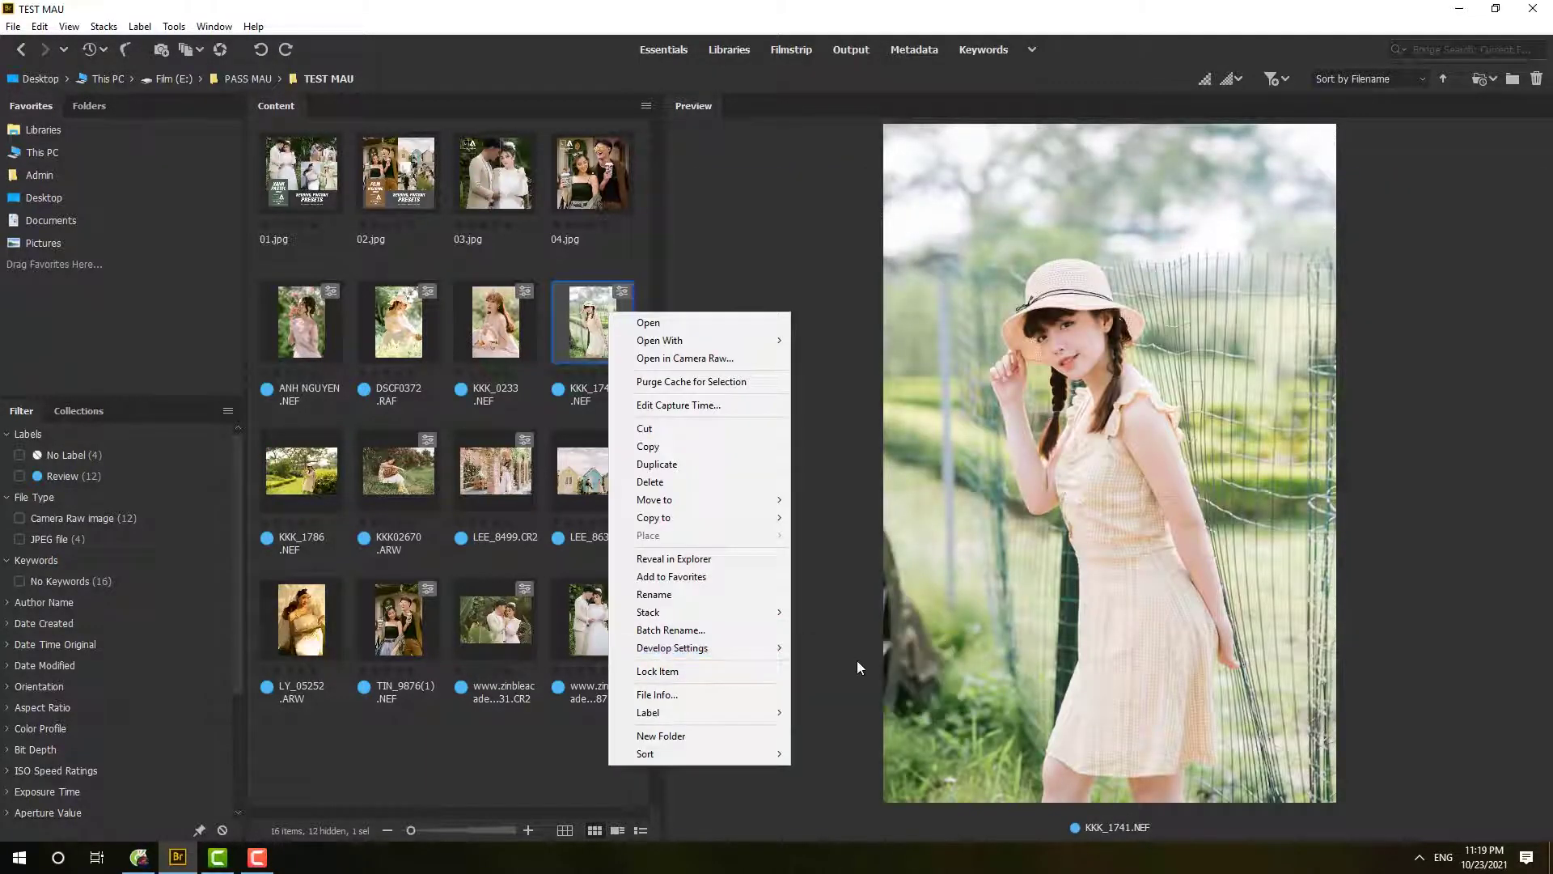
left_click(843, 688)
left_click(291, 508)
mouse_move(672, 647)
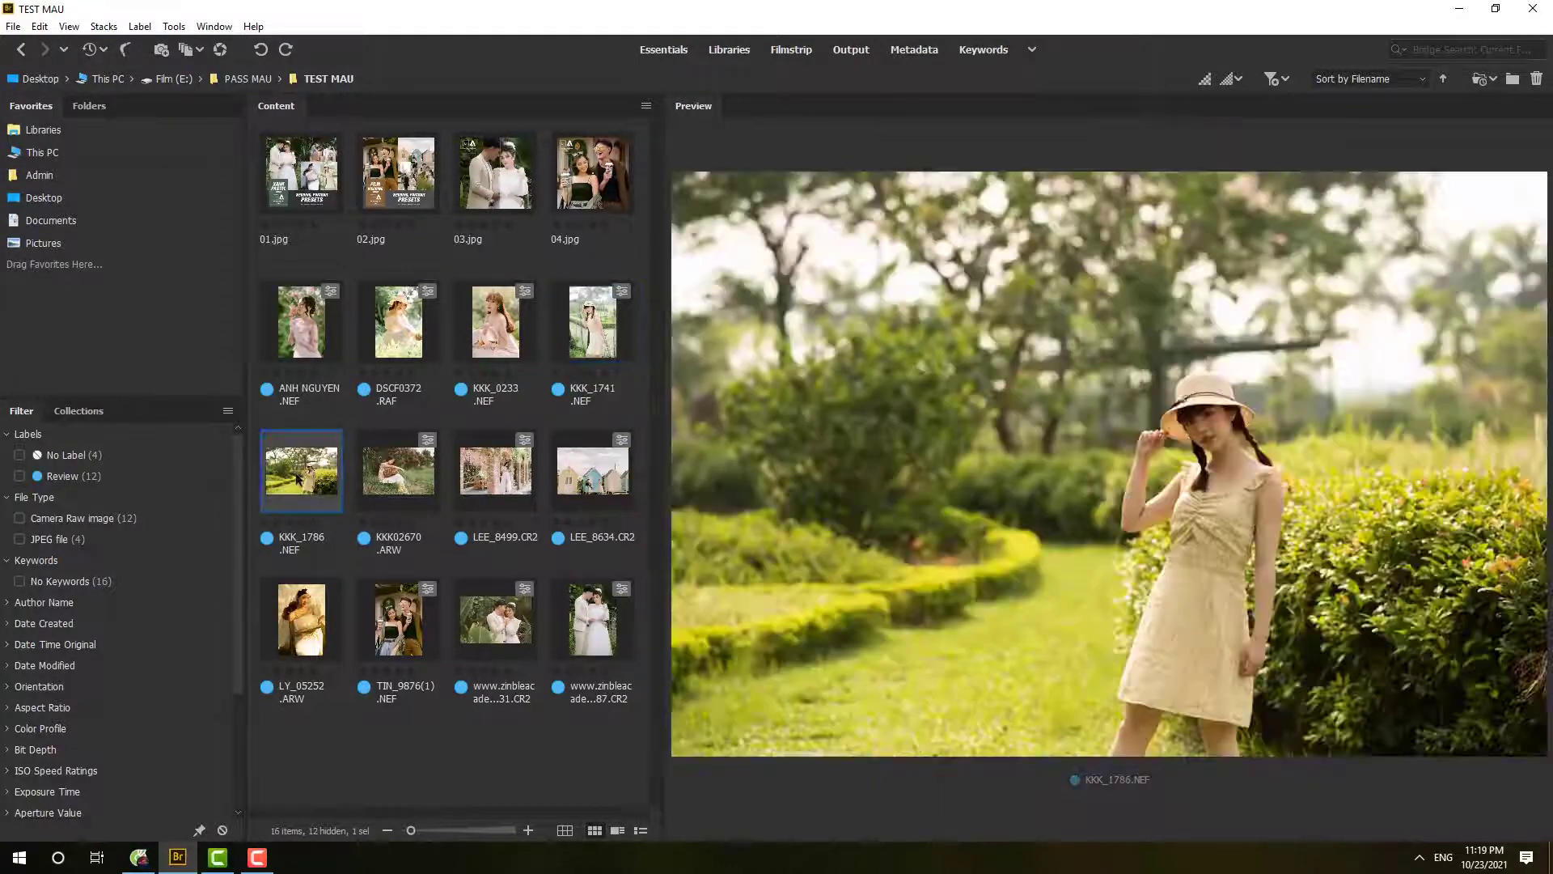
right_click(301, 473)
left_click(568, 408)
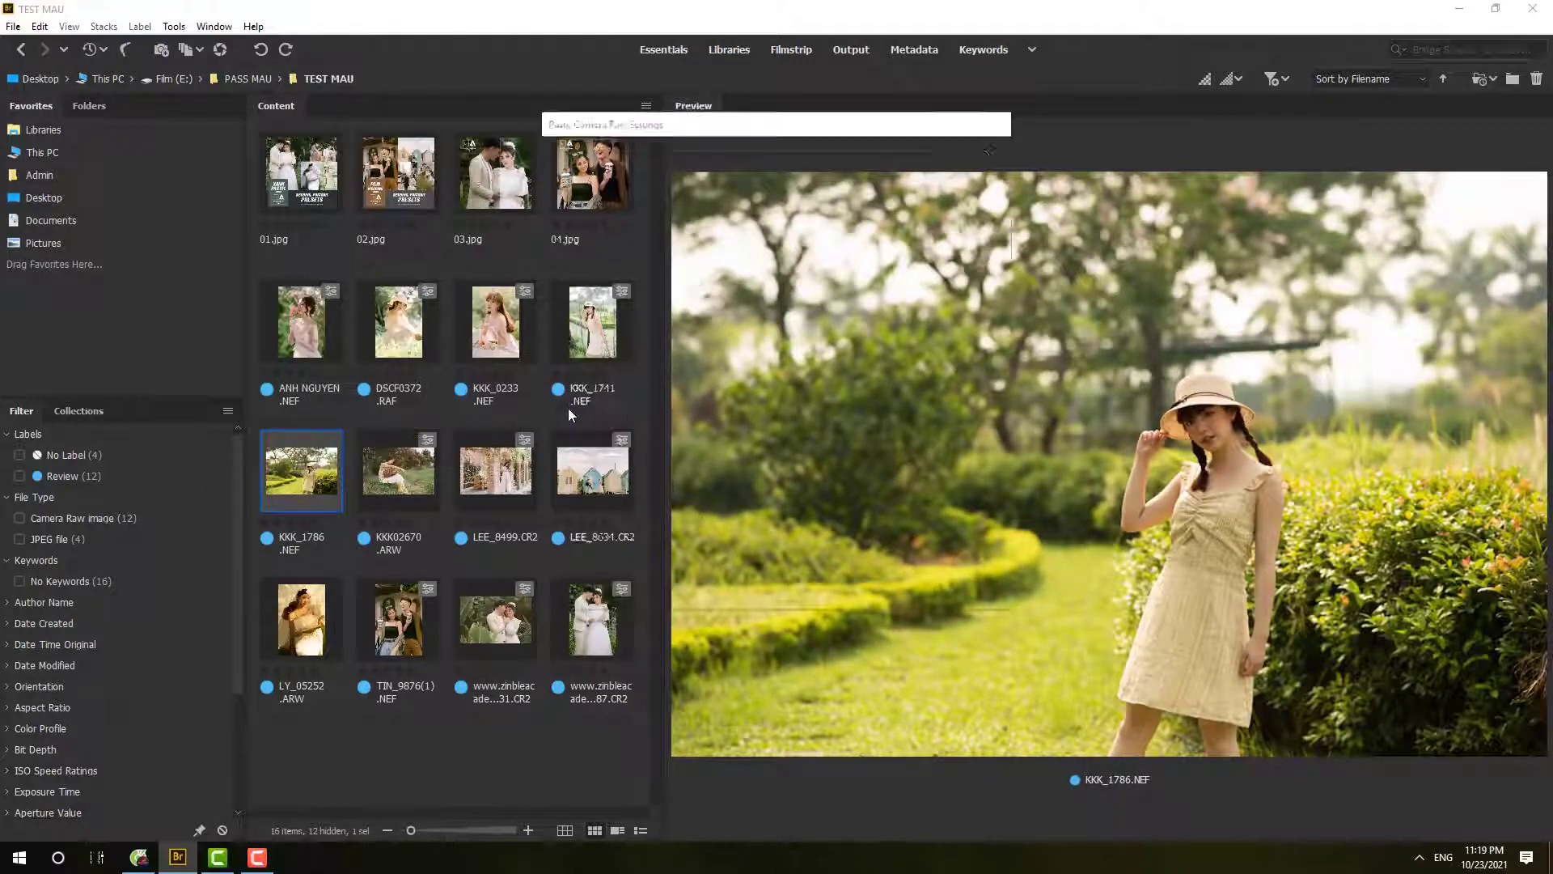
key("Return")
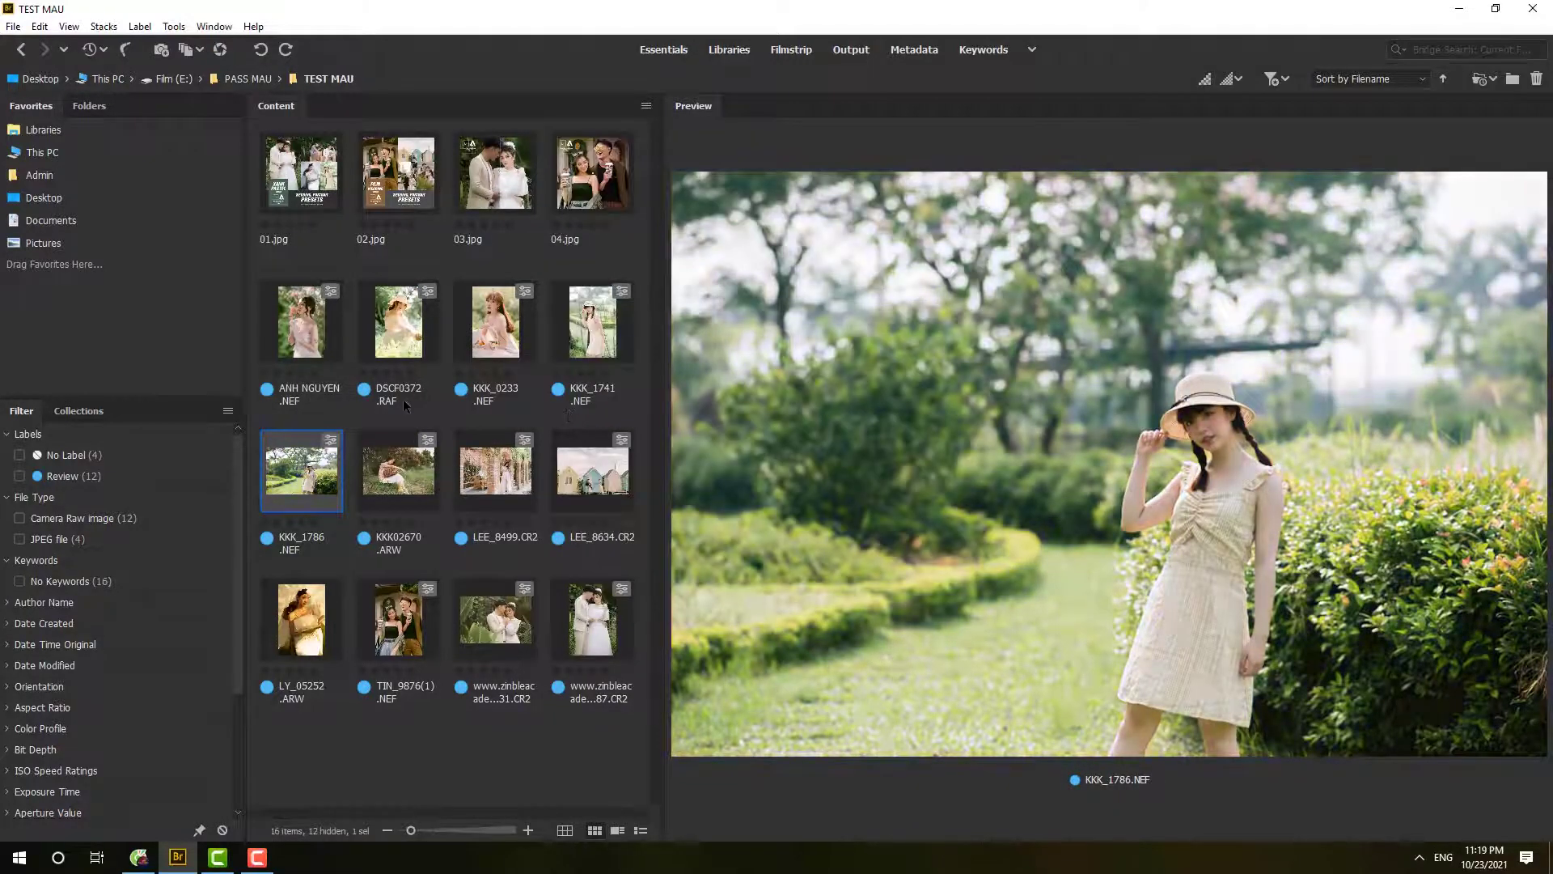
right_click(317, 473)
Give KKK_1786 Exposure +1.00, Temperature 5550, Contrast -24, Whites -14, and apply
left_click(582, 42)
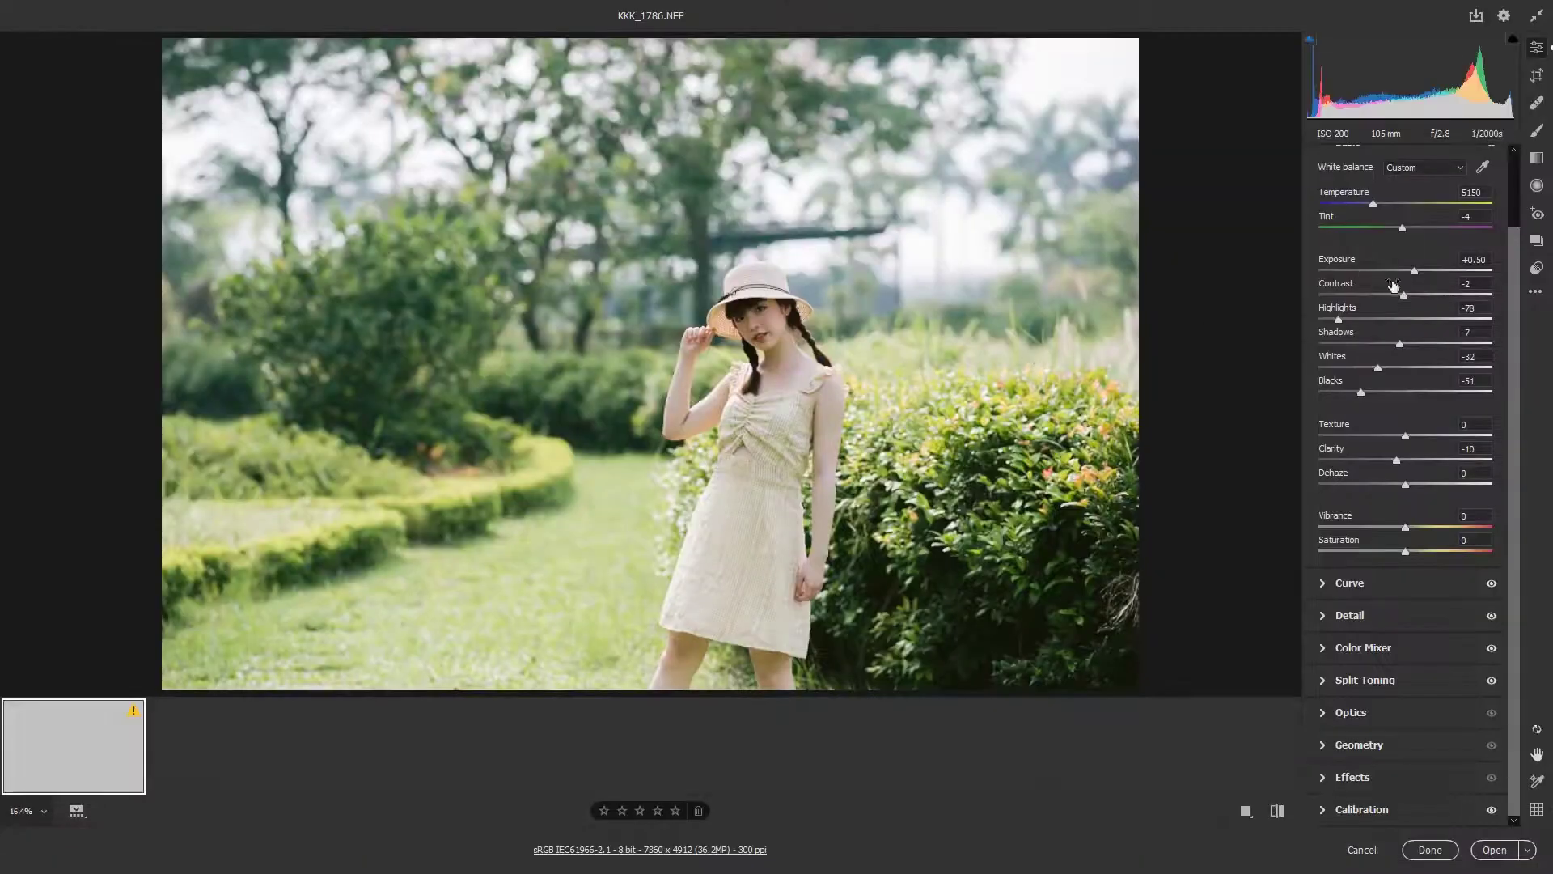
left_click_drag(1415, 274, 1421, 273)
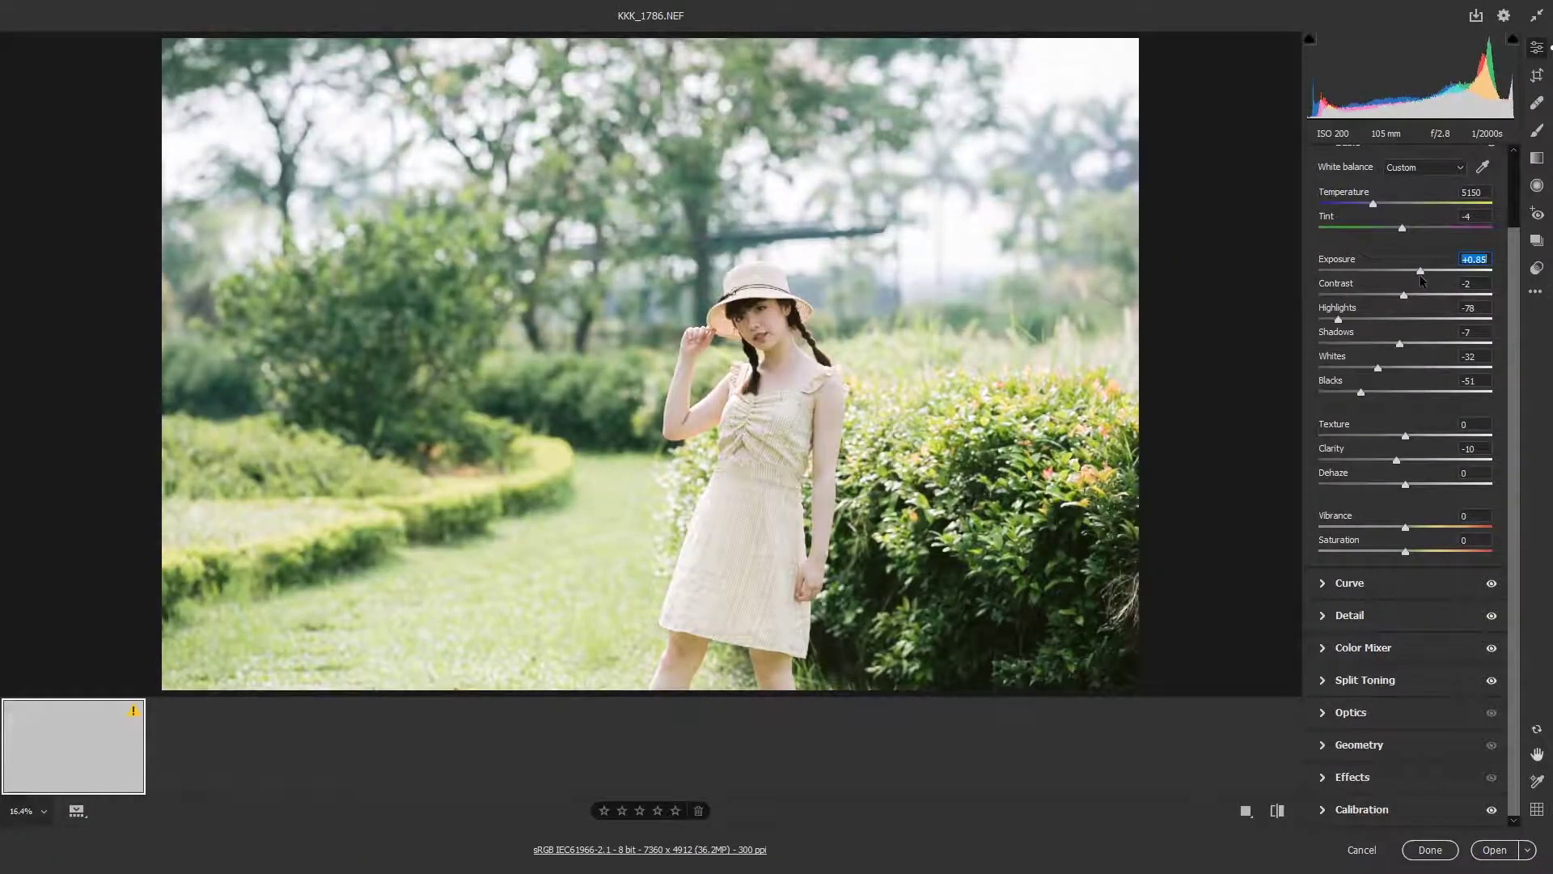
left_click_drag(1373, 204, 1380, 205)
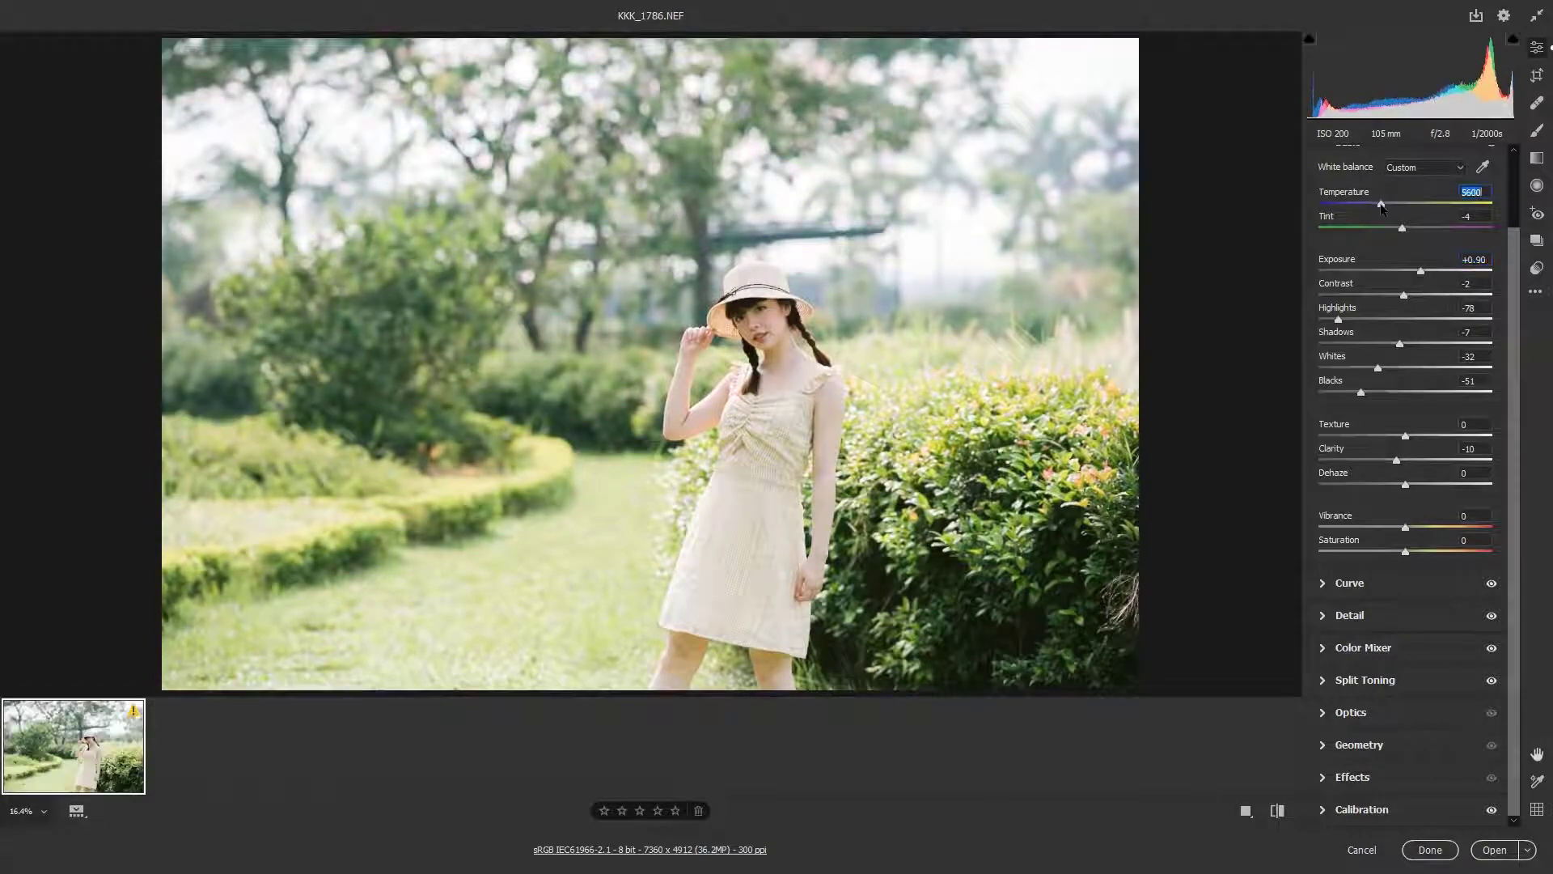
scroll(733, 369, "up", 2)
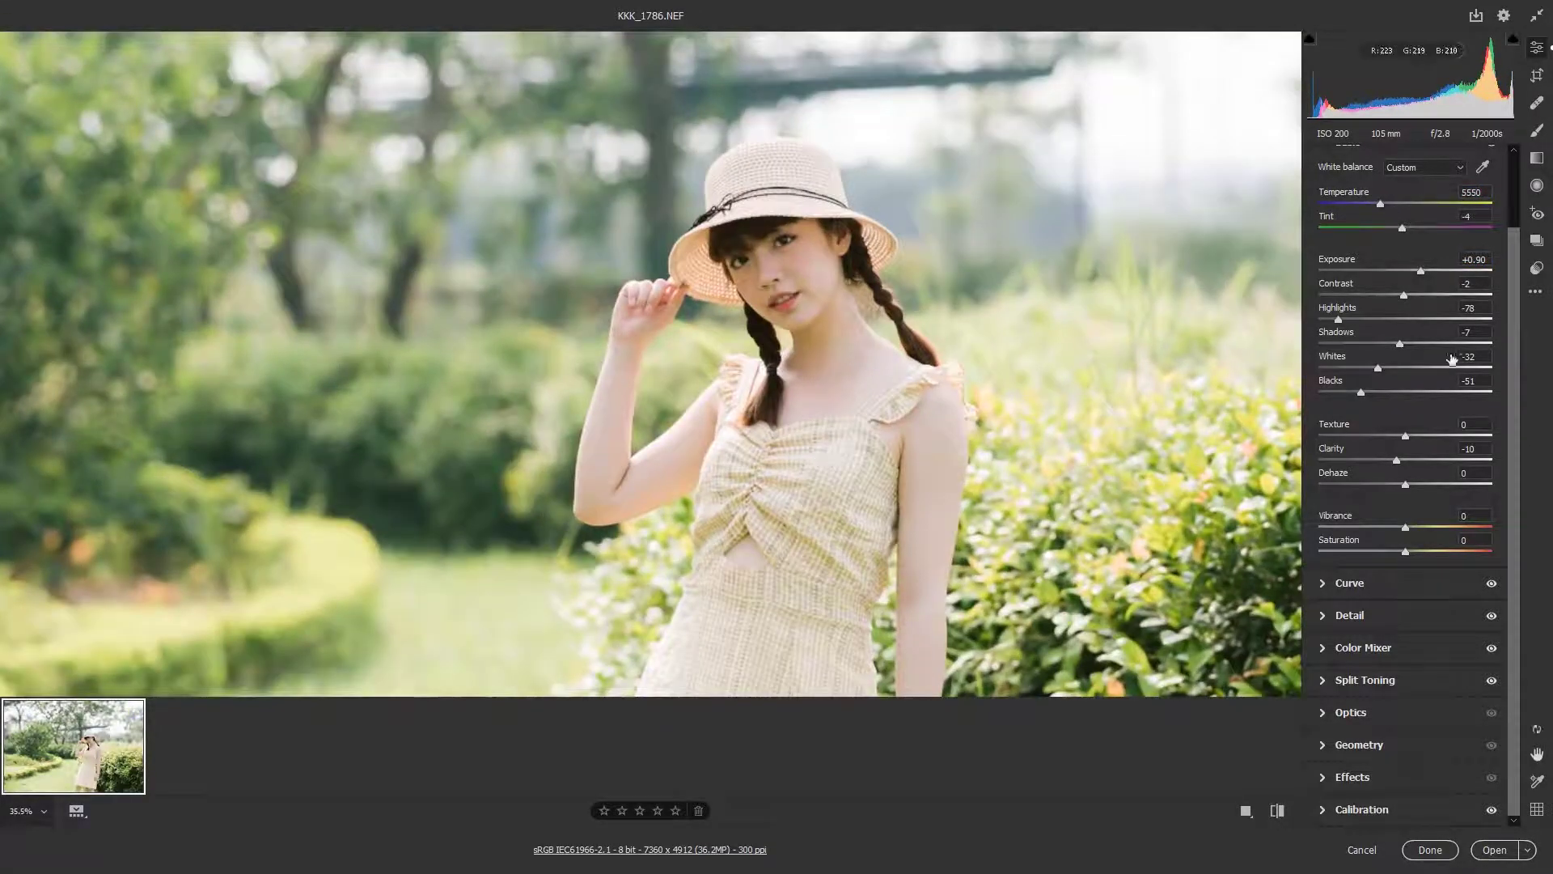
left_click_drag(1403, 295, 1384, 295)
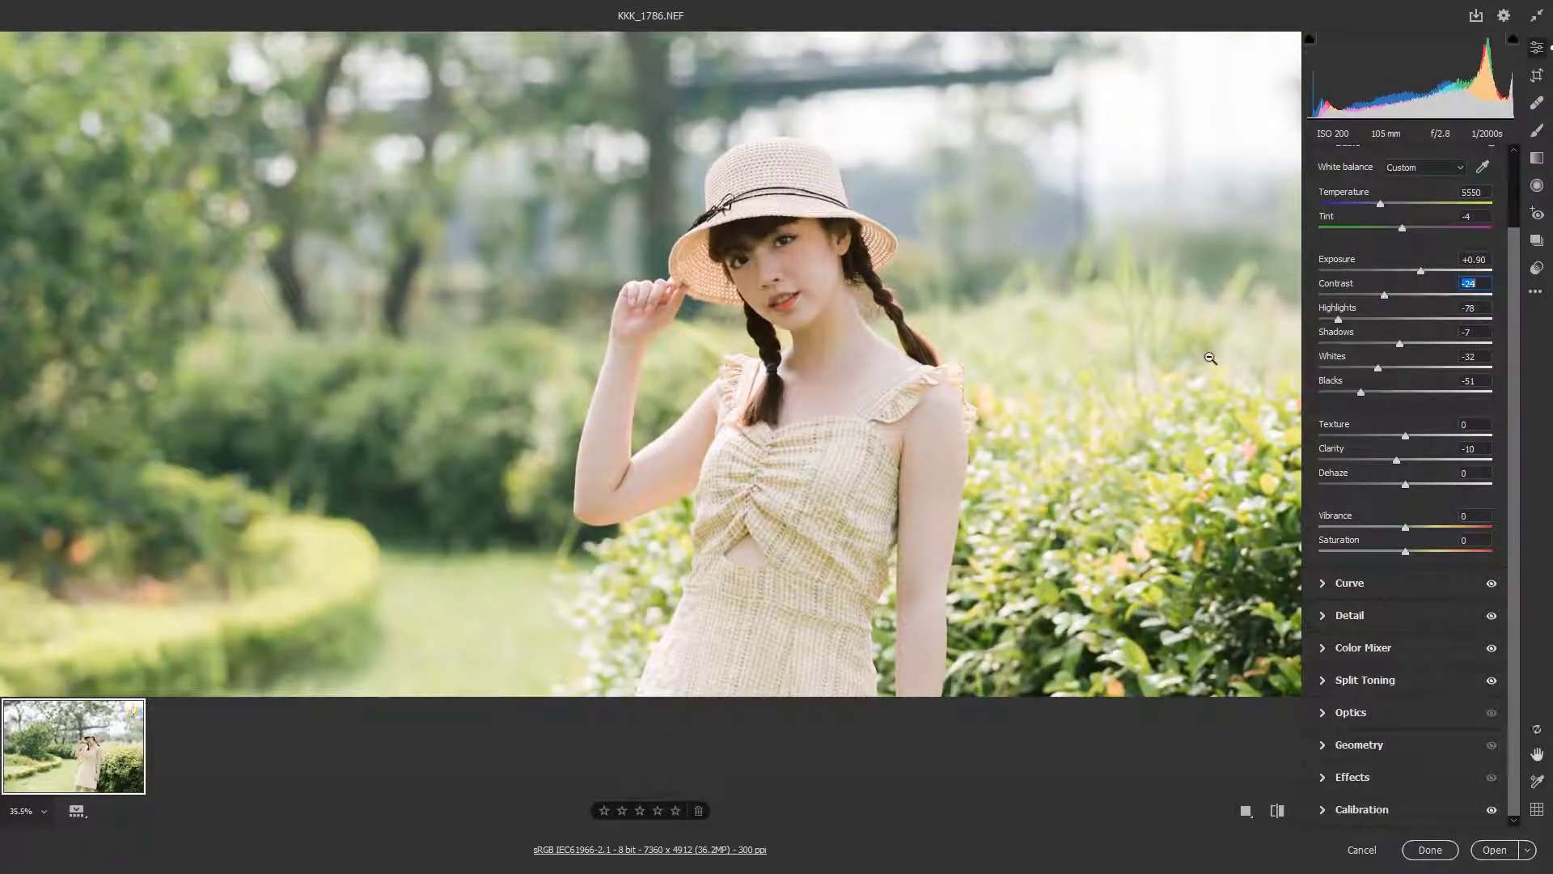
scroll(960, 308, "down", 2)
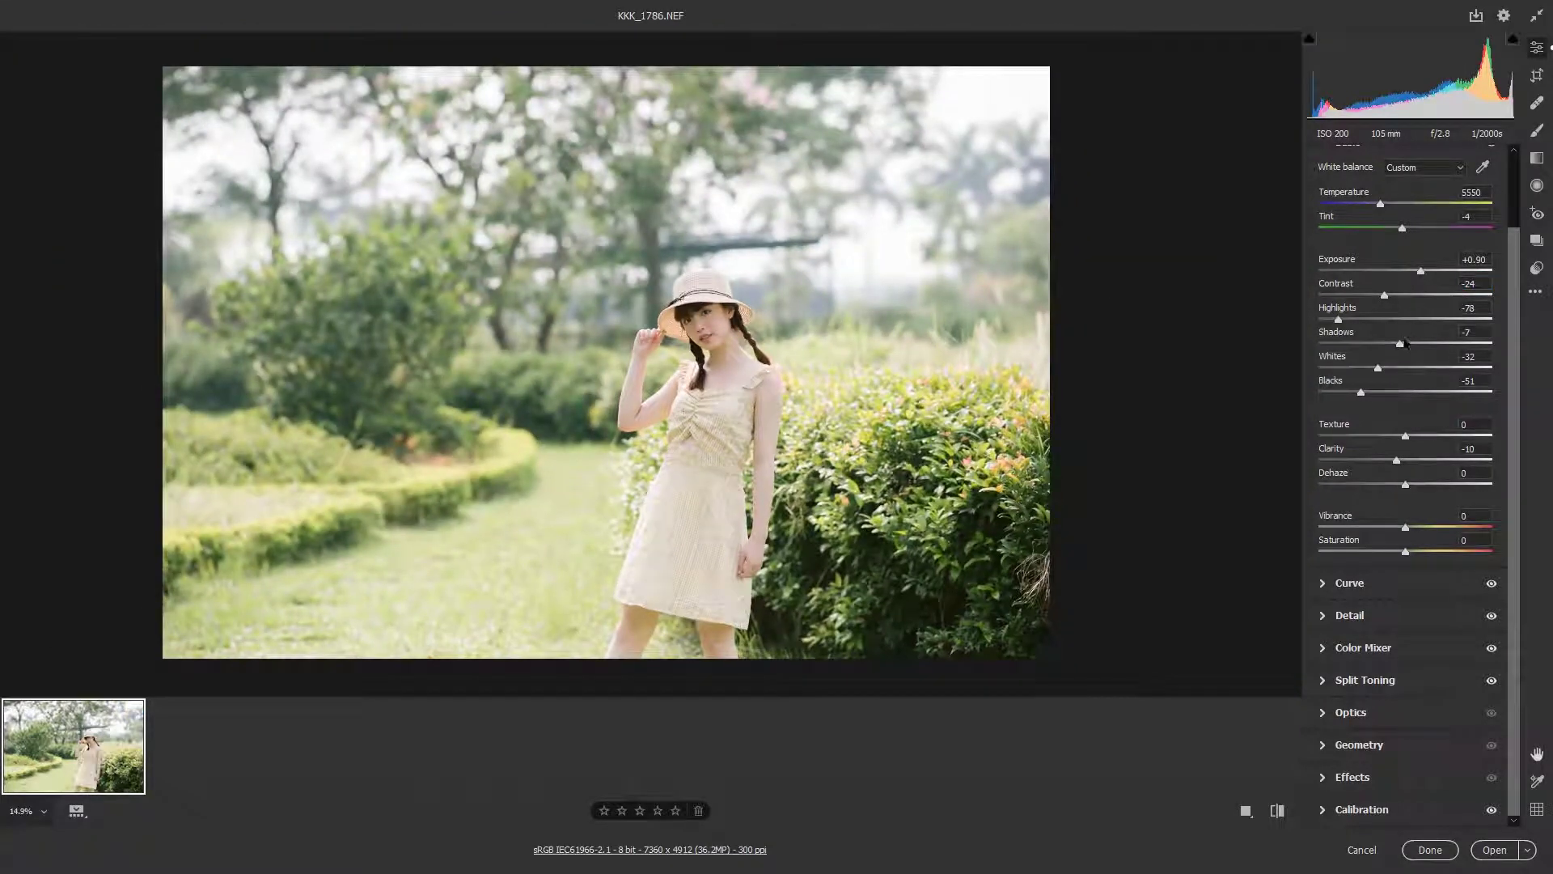
left_click(1392, 367)
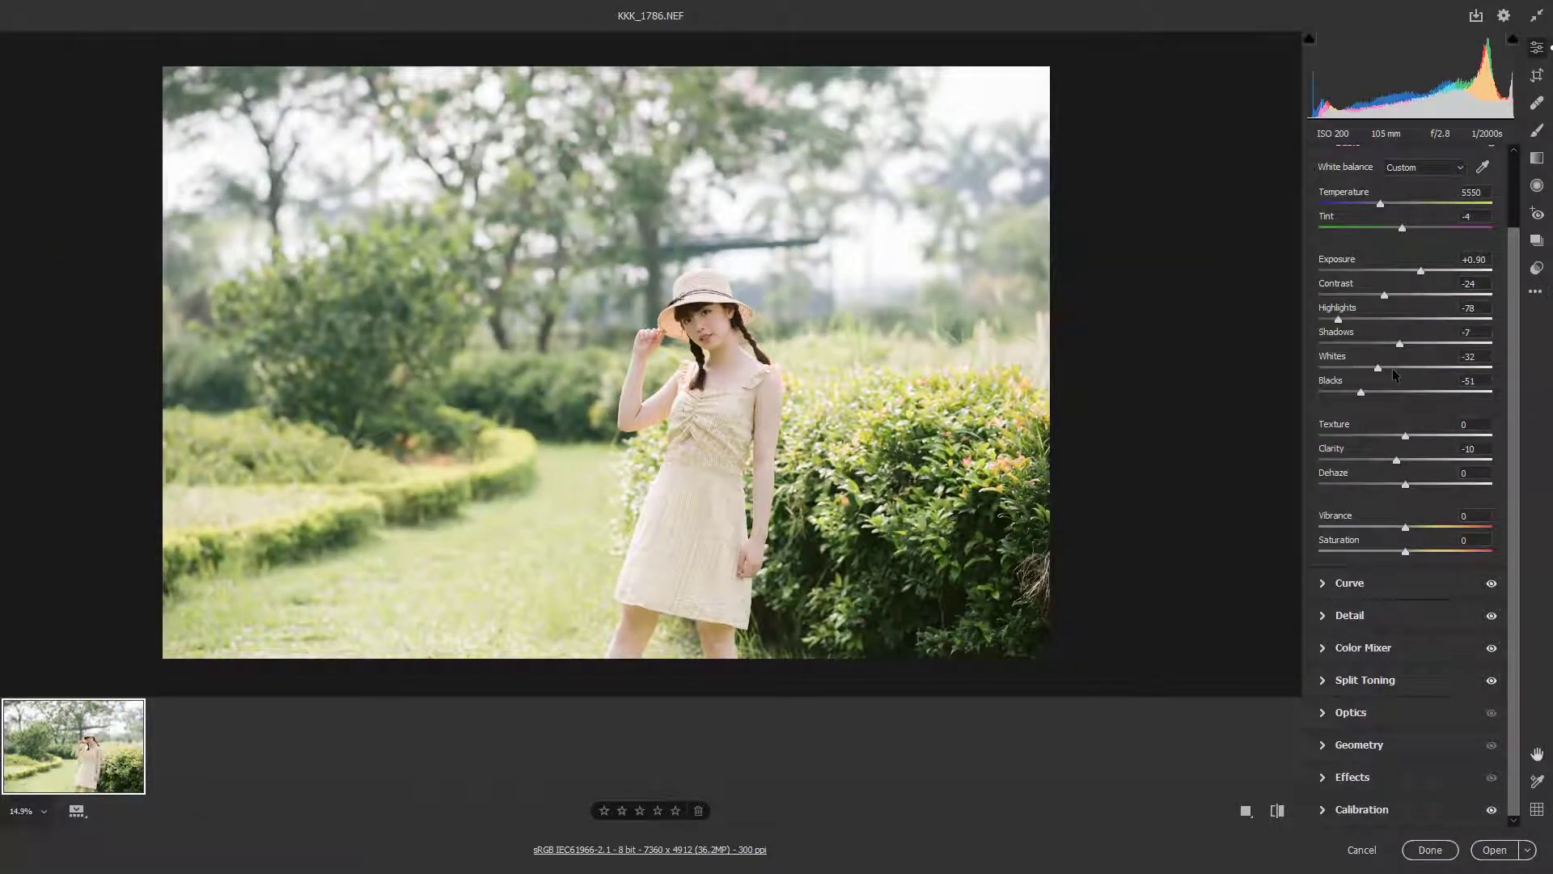
left_click(1421, 270)
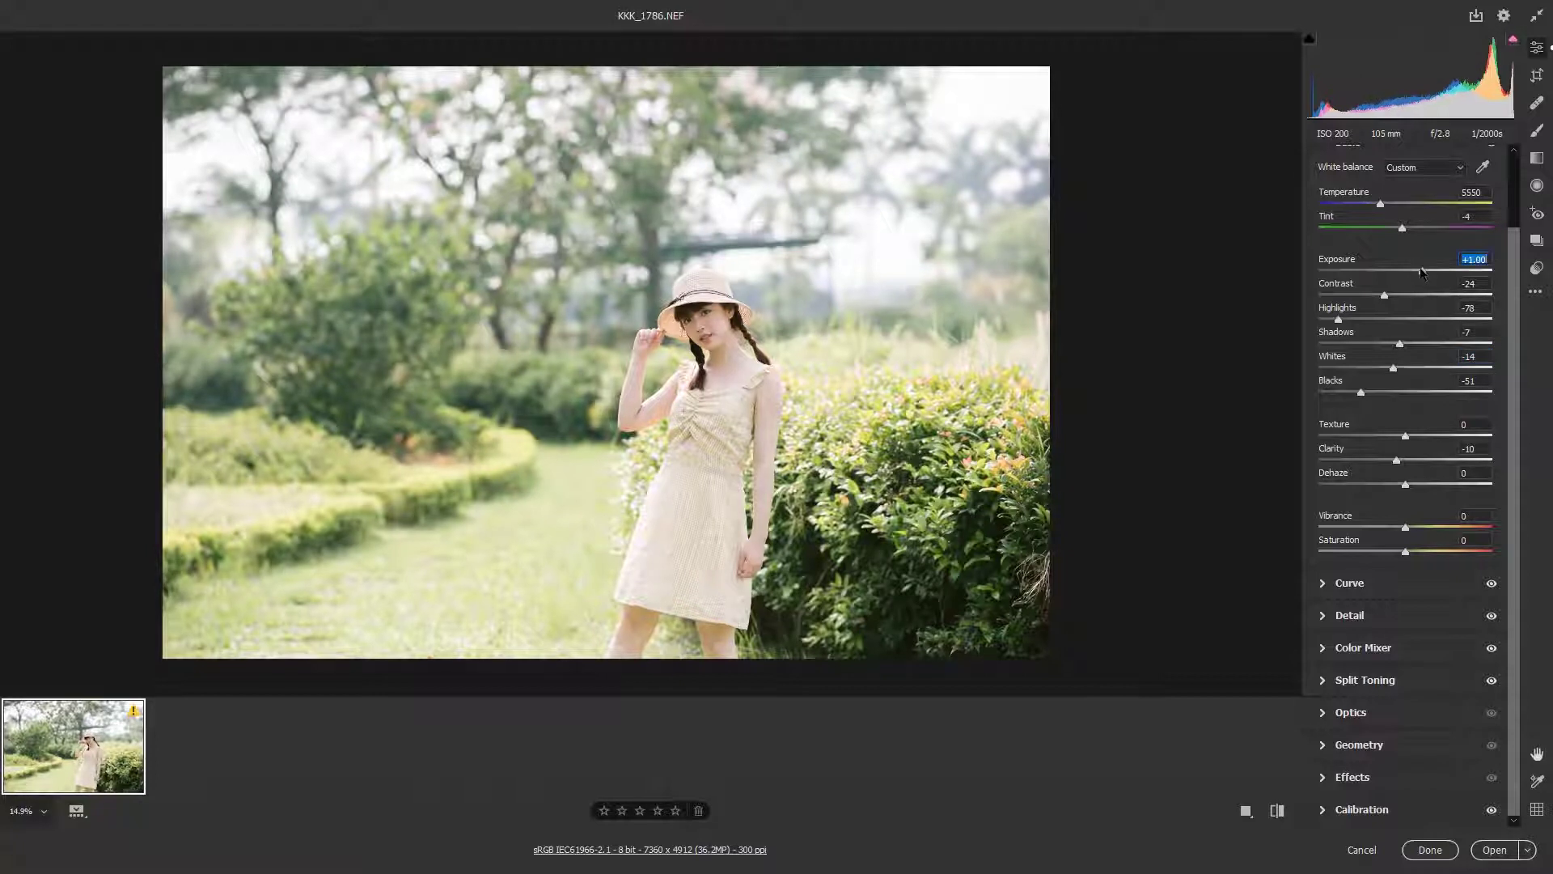
left_click(1430, 849)
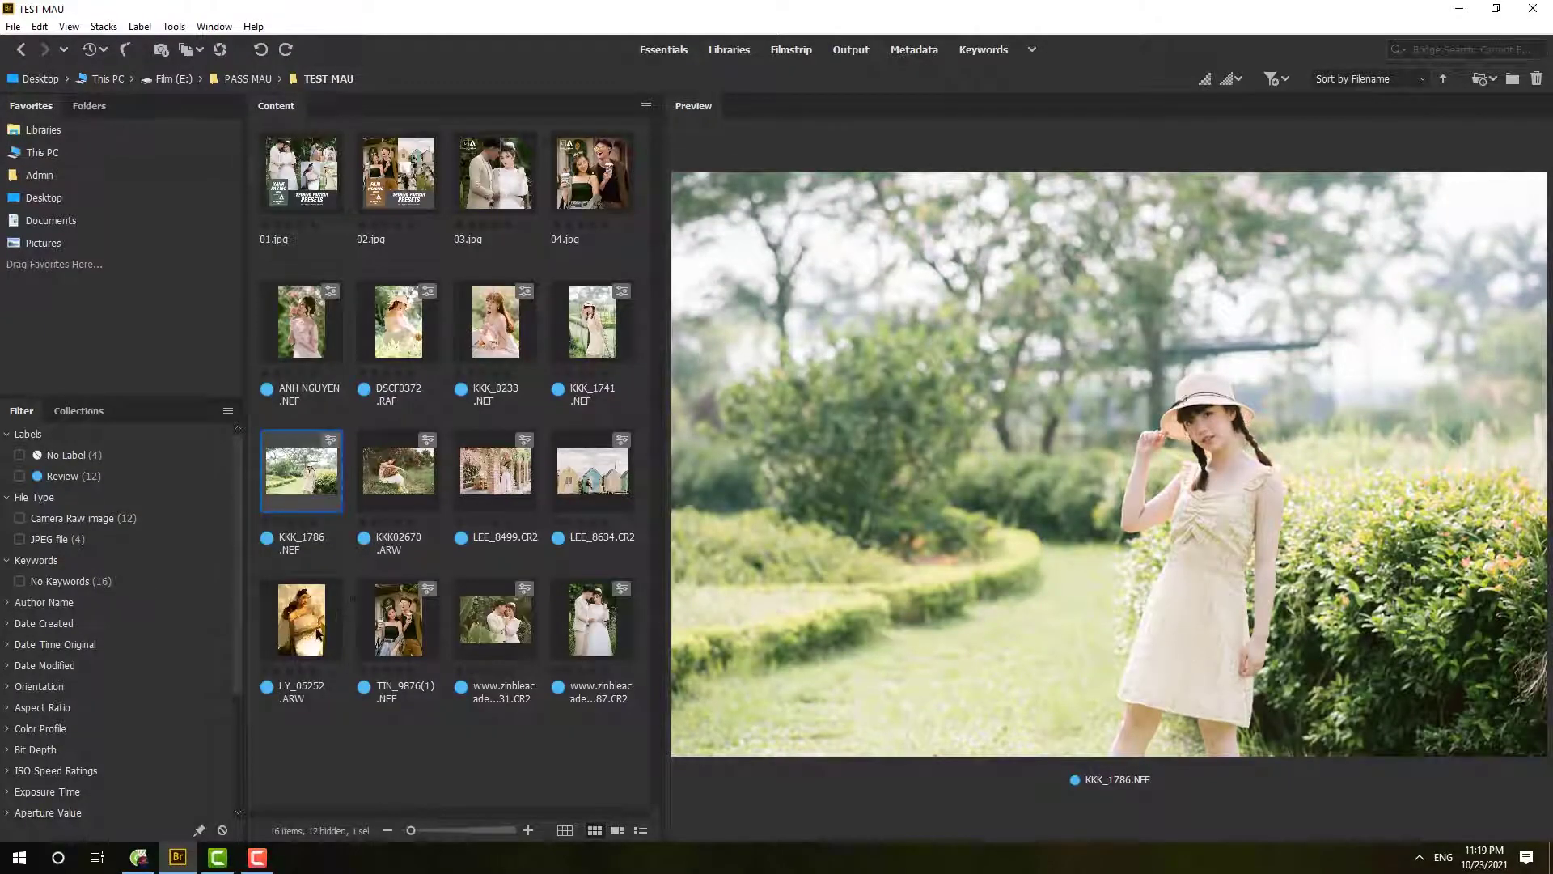
Open the LY_05252.ARW book-holding portrait in Camera Raw
left_click(318, 634)
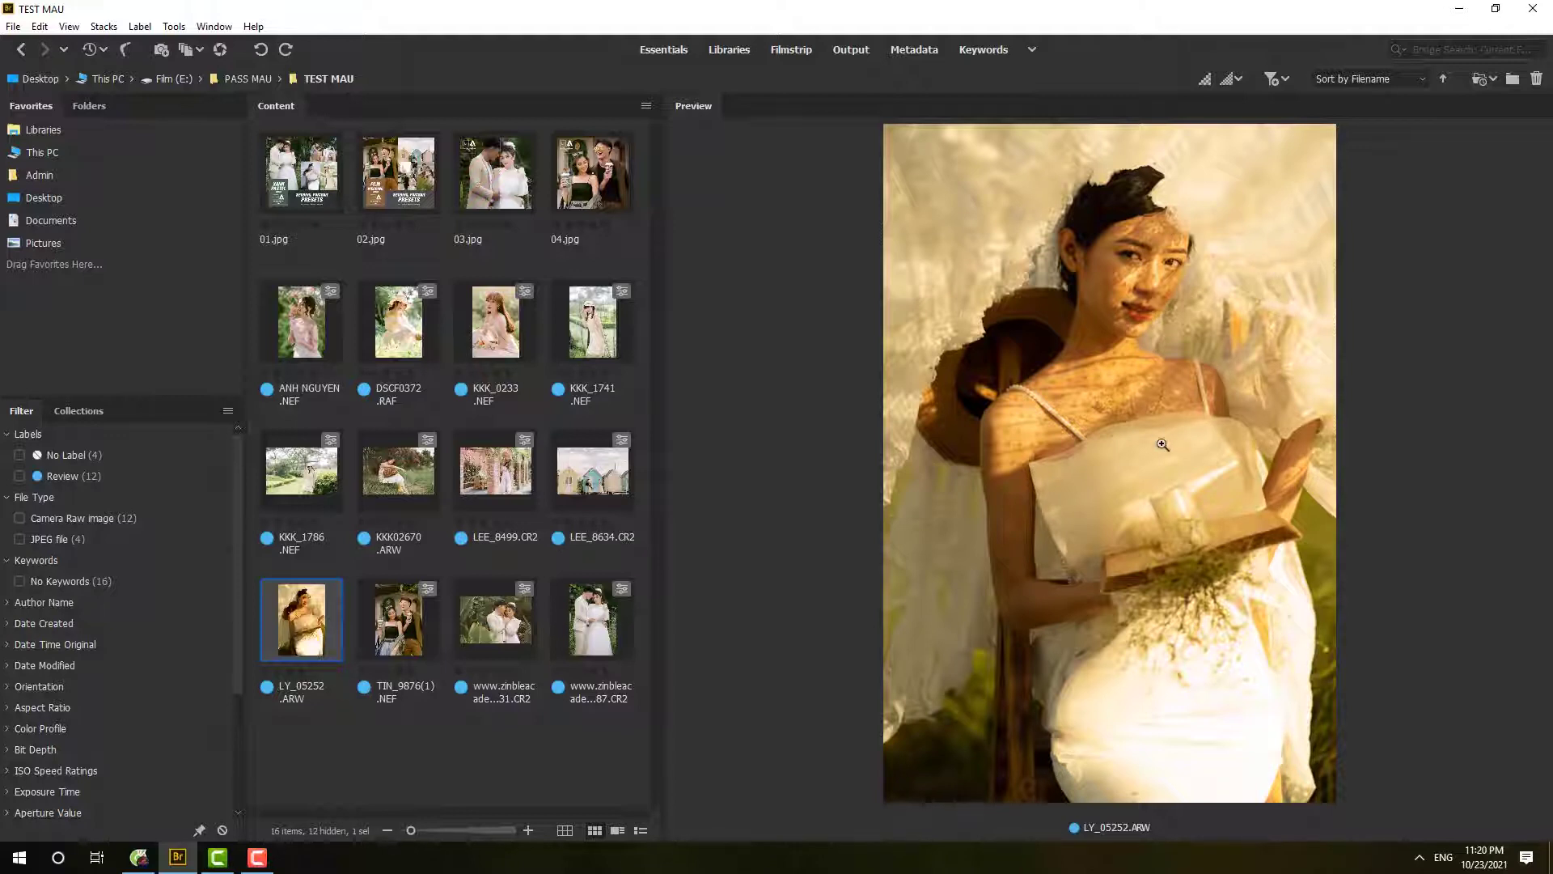
right_click(322, 644)
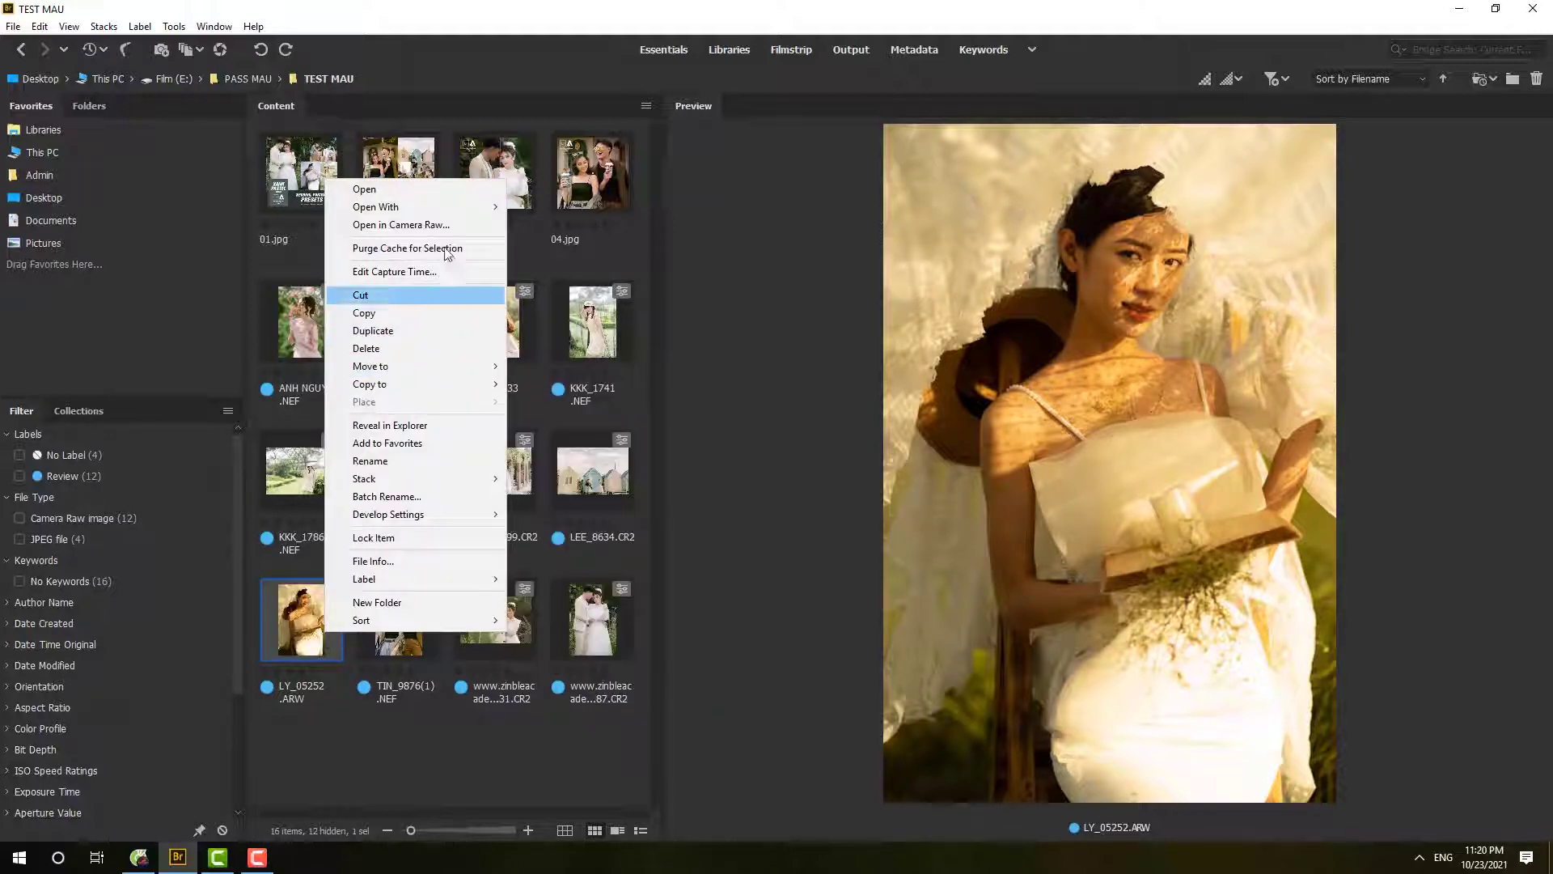
left_click(444, 225)
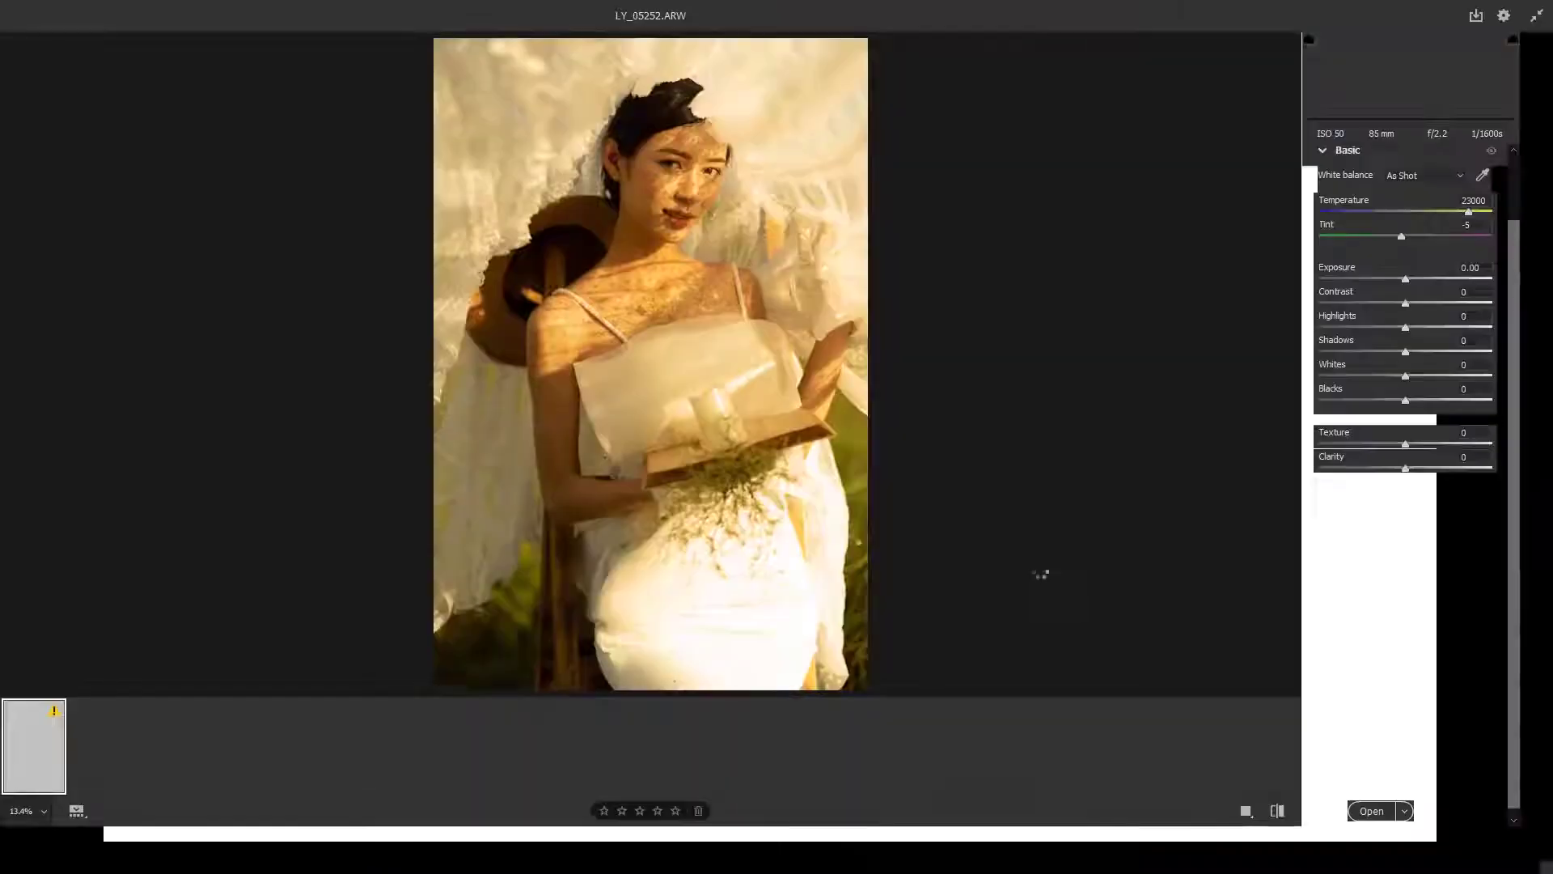
Load XPastel Studio.xmp from PASS 2IN1 > Mau XPastel onto LY_05252
scroll(1406, 353, "down", 1)
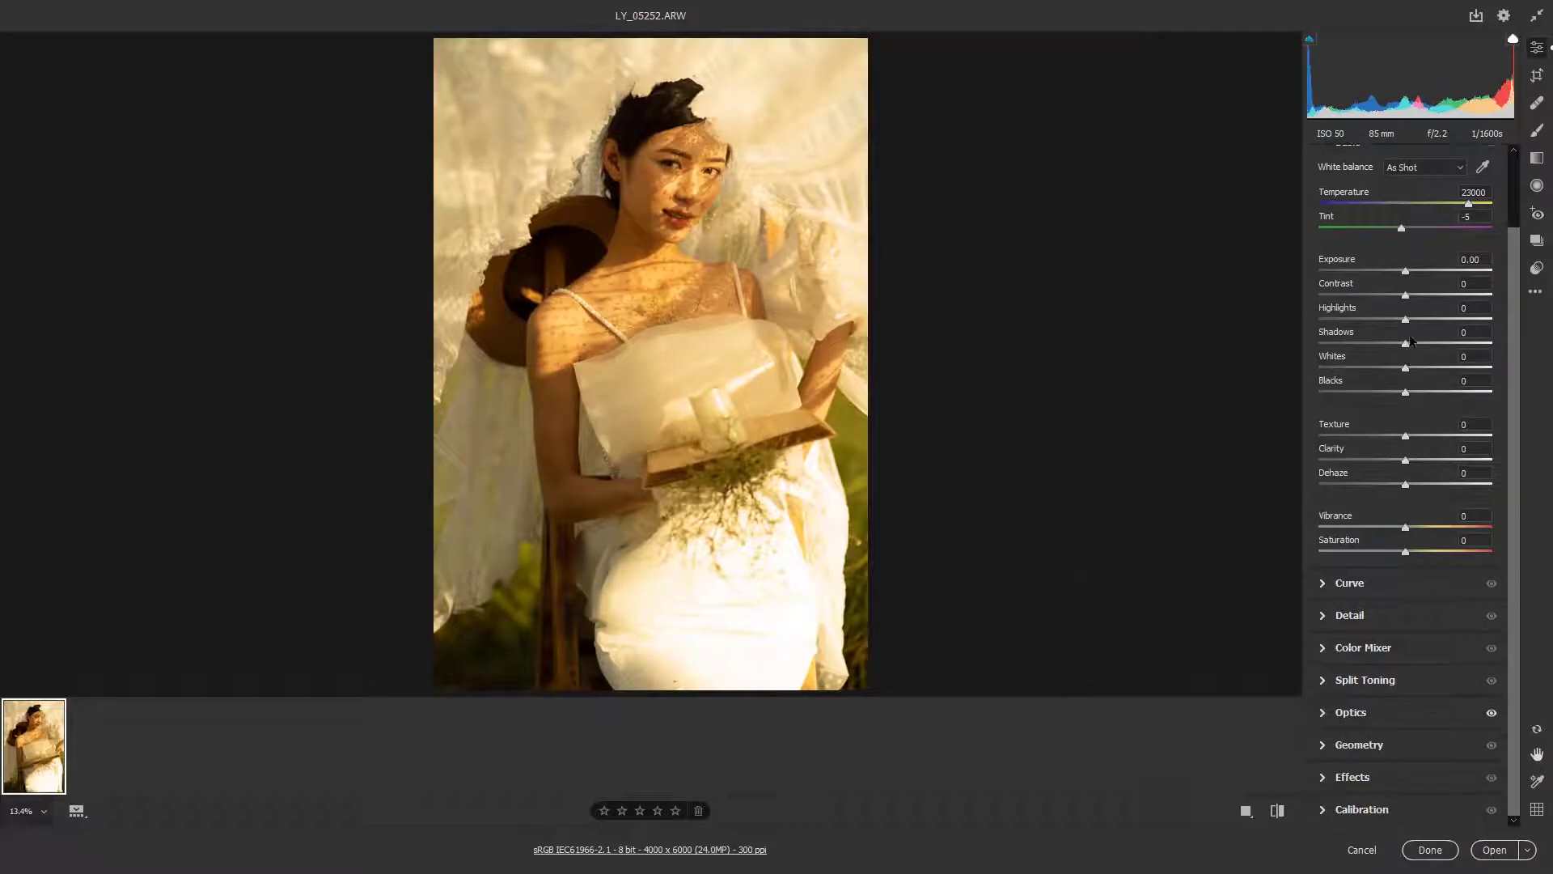
left_click(1535, 291)
left_click(1444, 445)
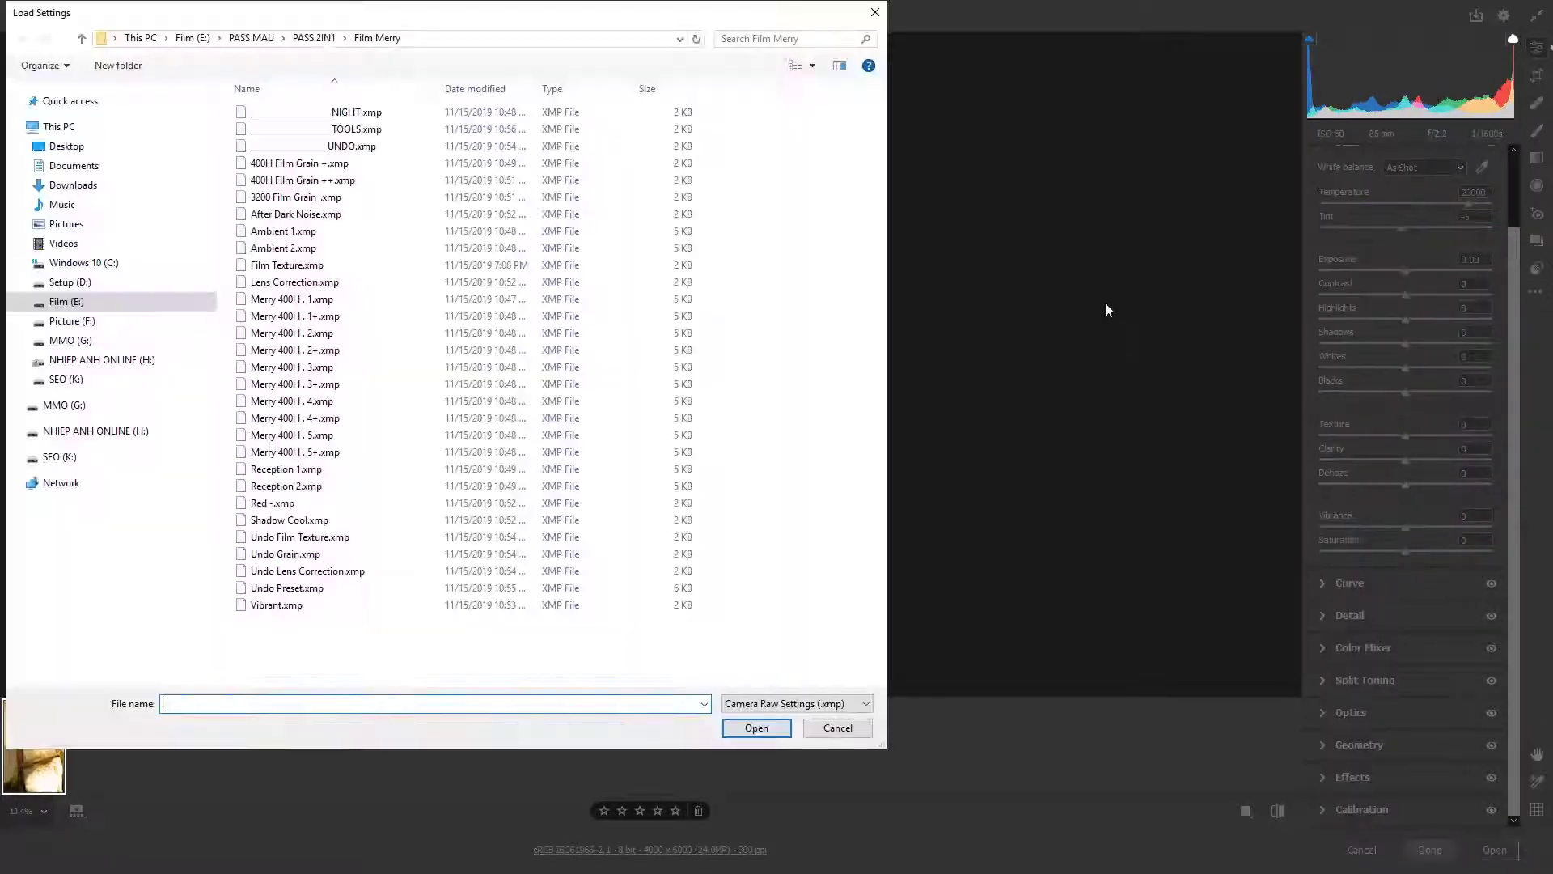
left_click(314, 38)
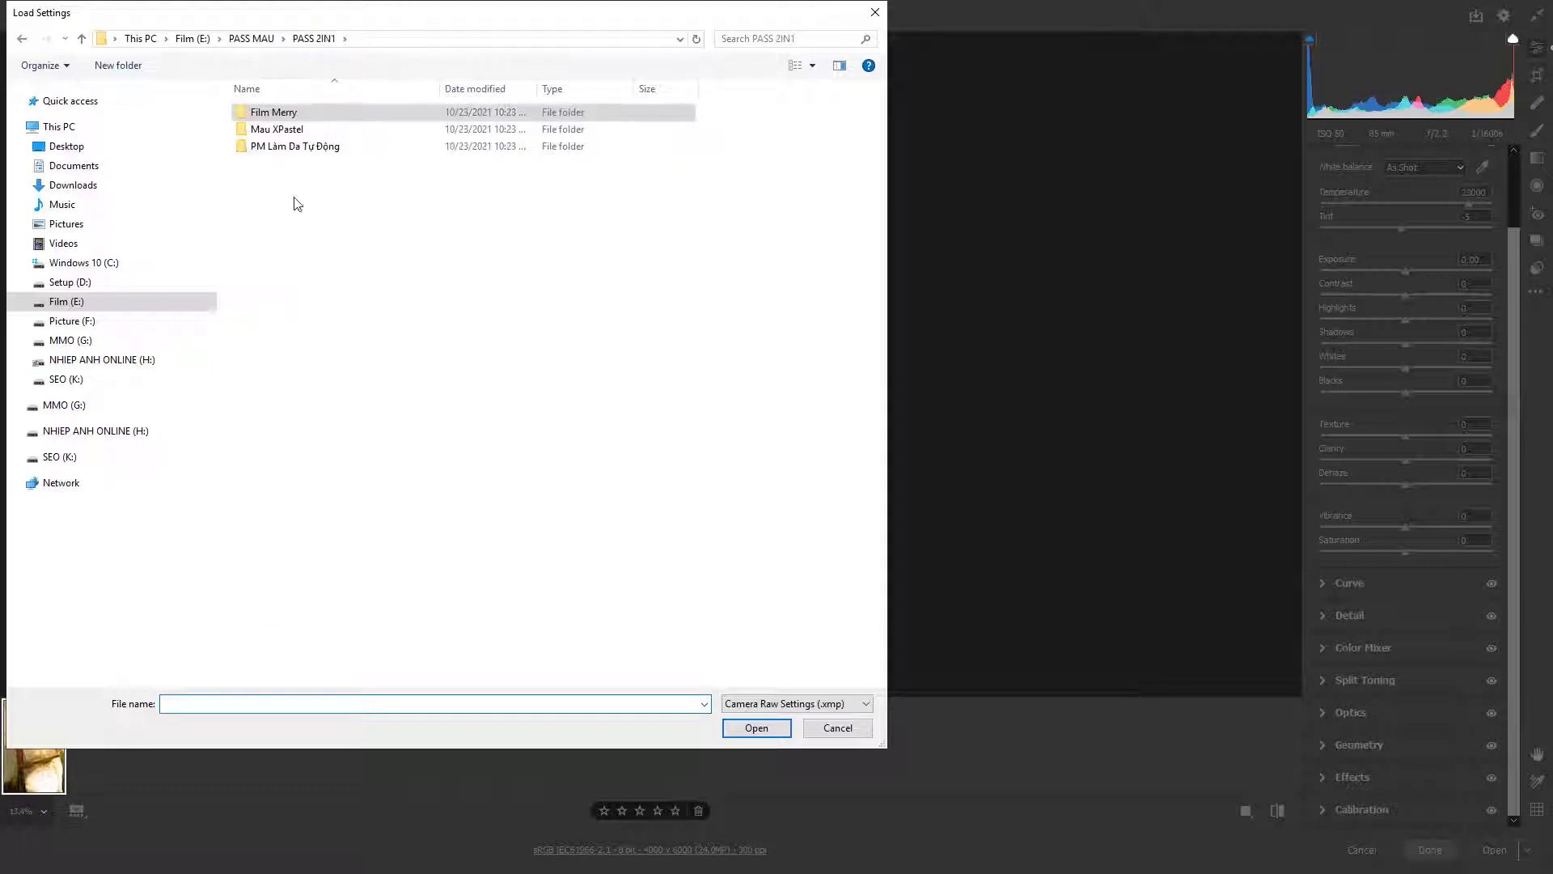
double_click(295, 130)
scroll(359, 494, "down", 3)
scroll(359, 494, "down", 4)
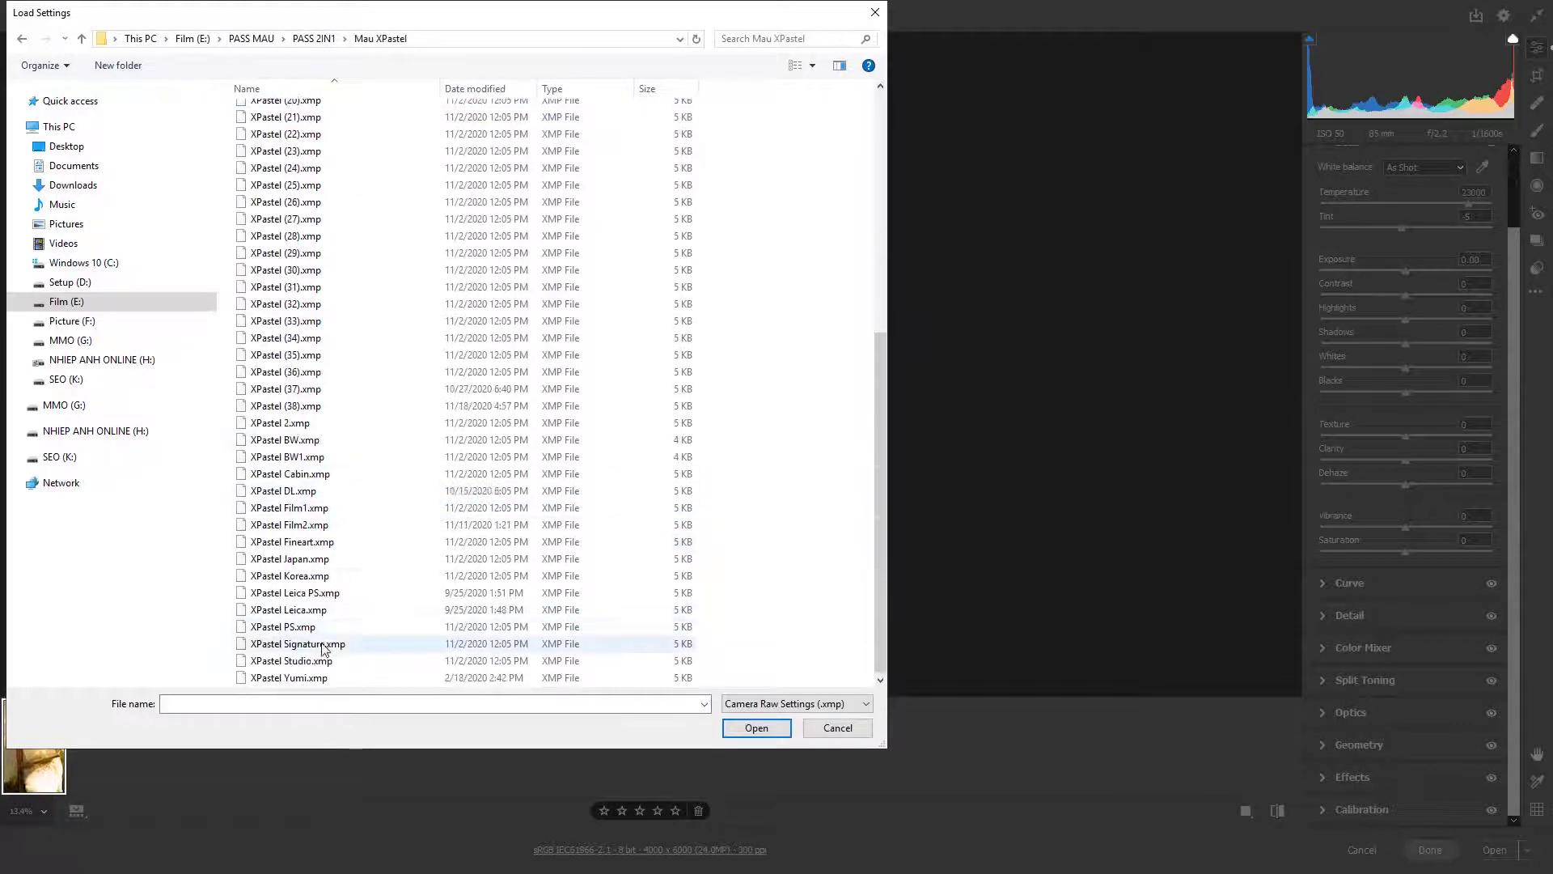
left_click(311, 660)
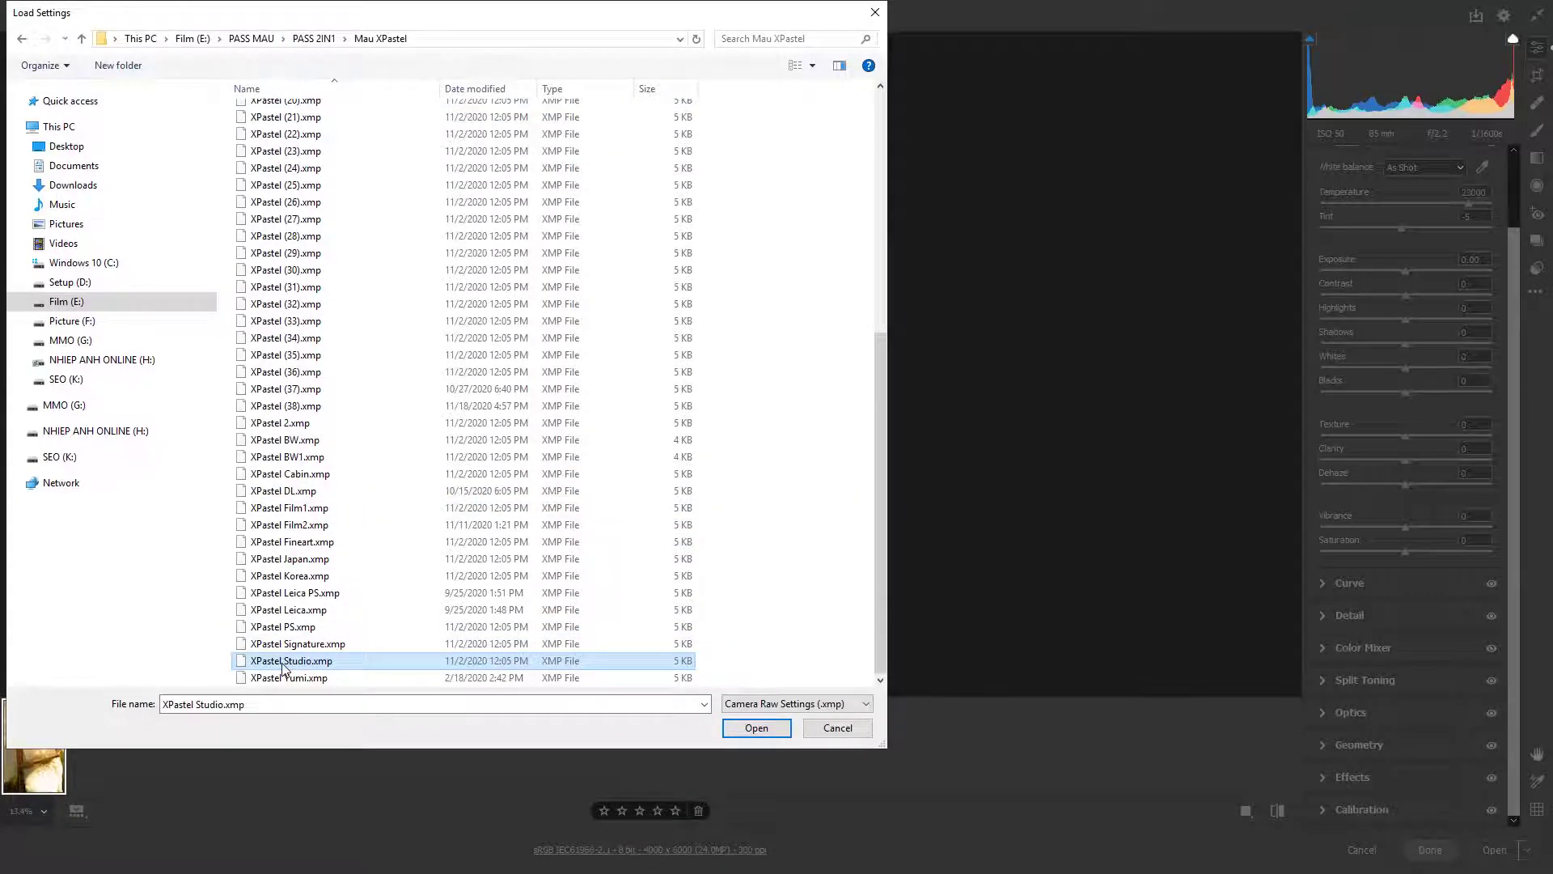
double_click(283, 662)
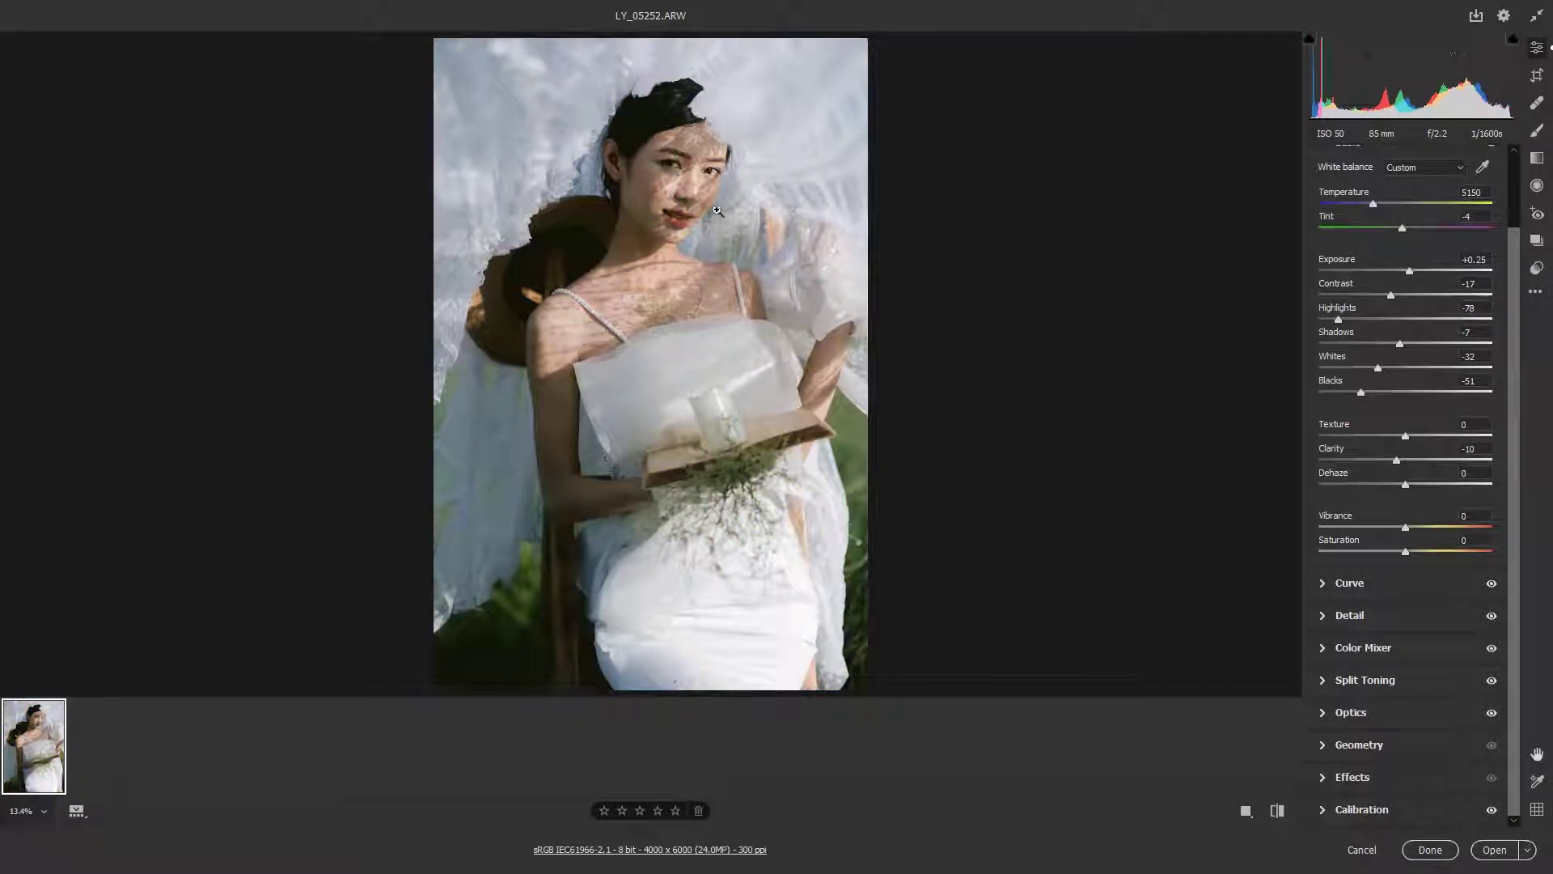
Lower Contrast to -44 and lift Shadows to about +37
mouse_move(694, 241)
left_mouse_down()
mouse_move(817, 372)
mouse_move(794, 234)
left_mouse_up()
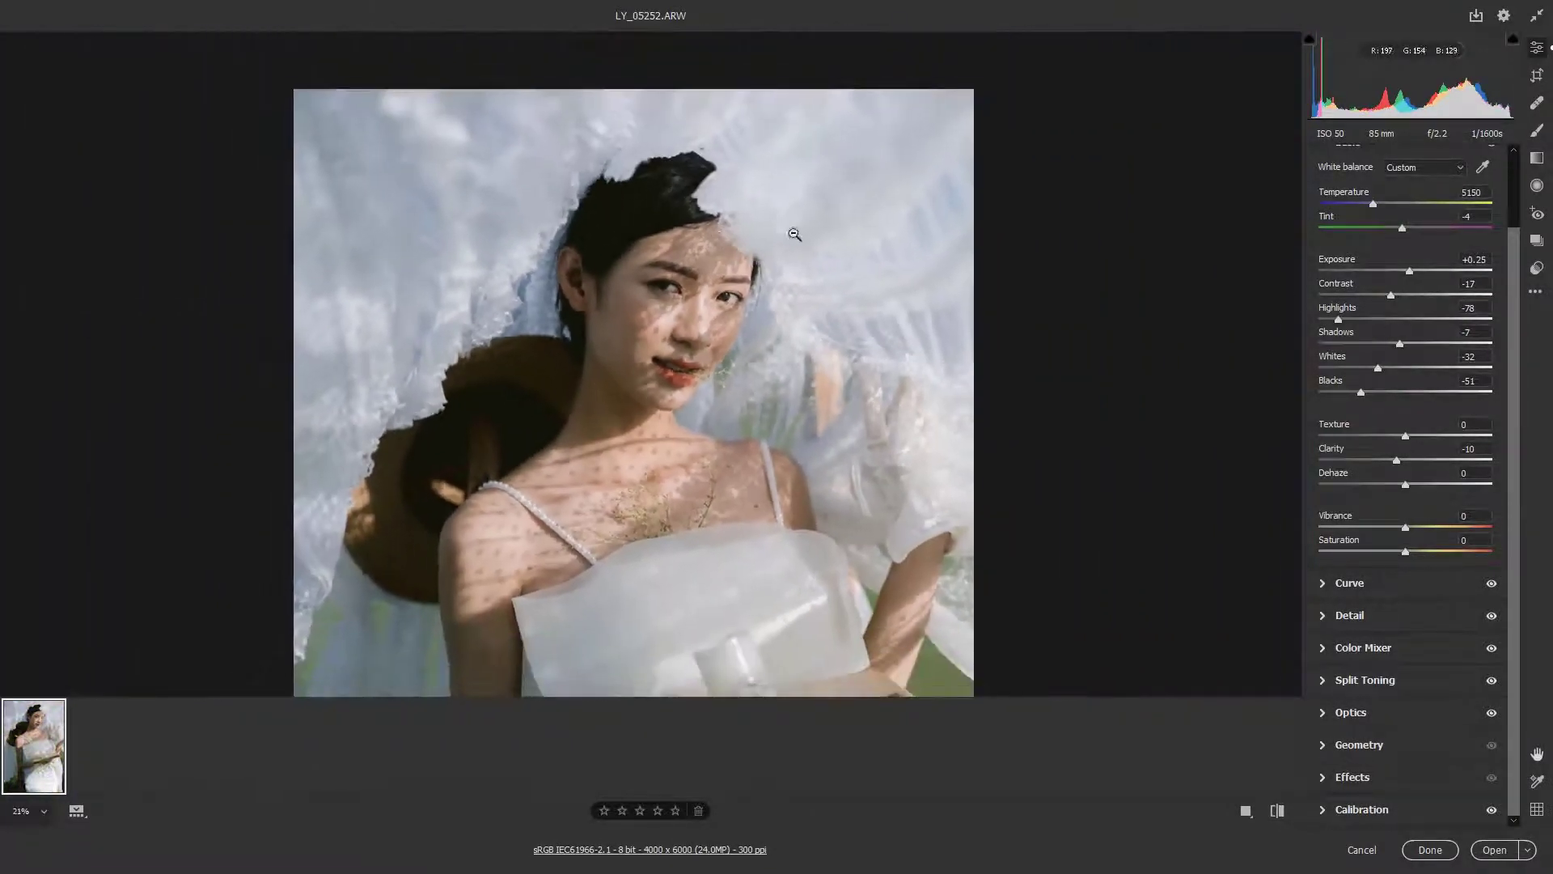
key("ctrl+0")
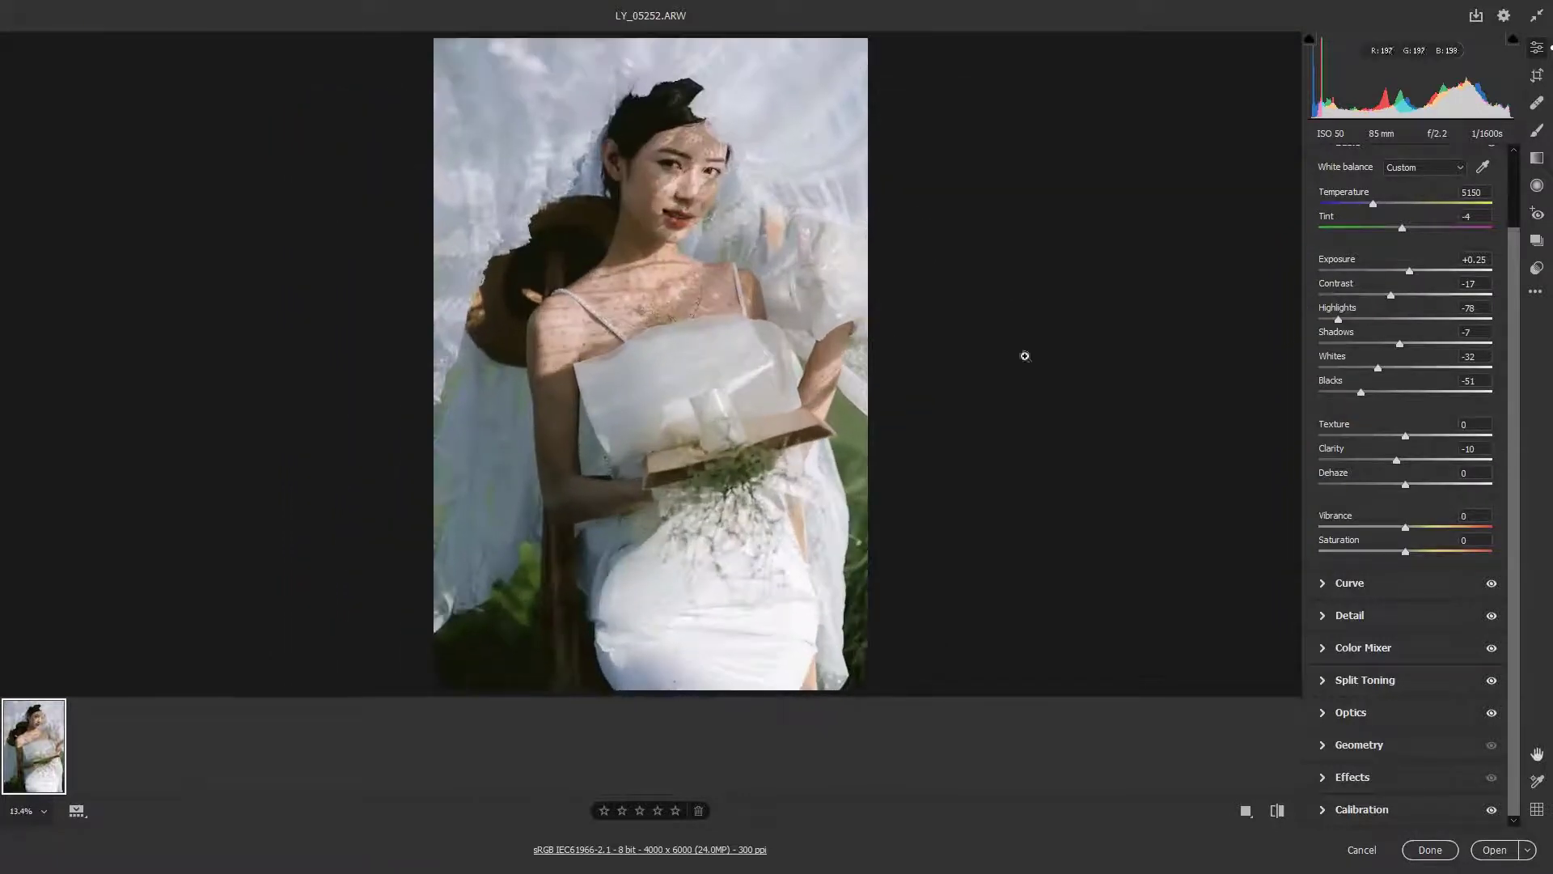
left_click_drag(1391, 295, 1361, 298)
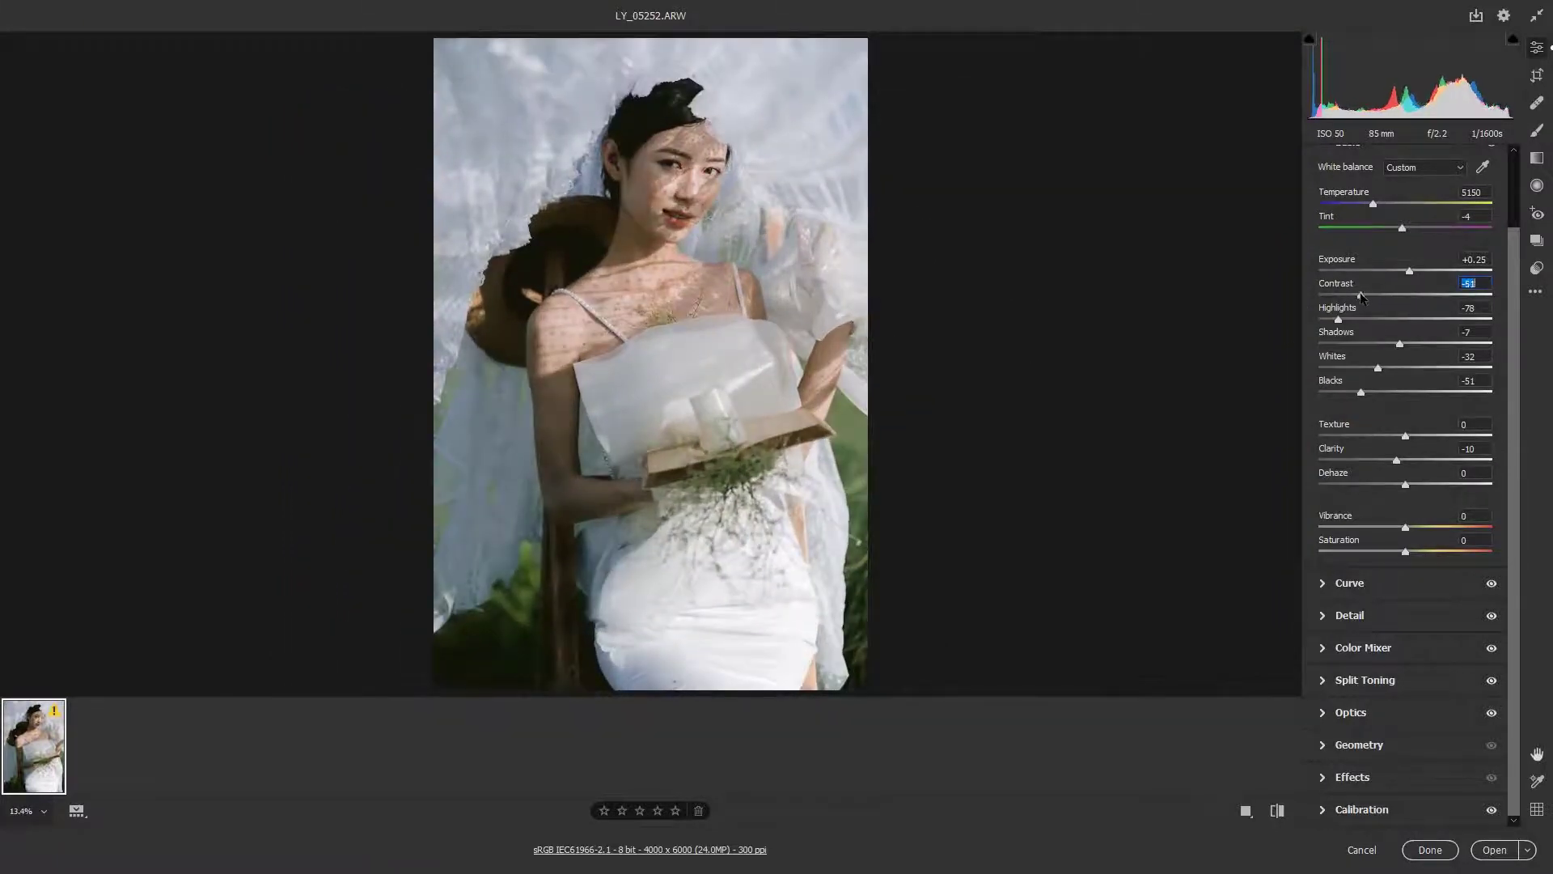
left_click(1415, 345)
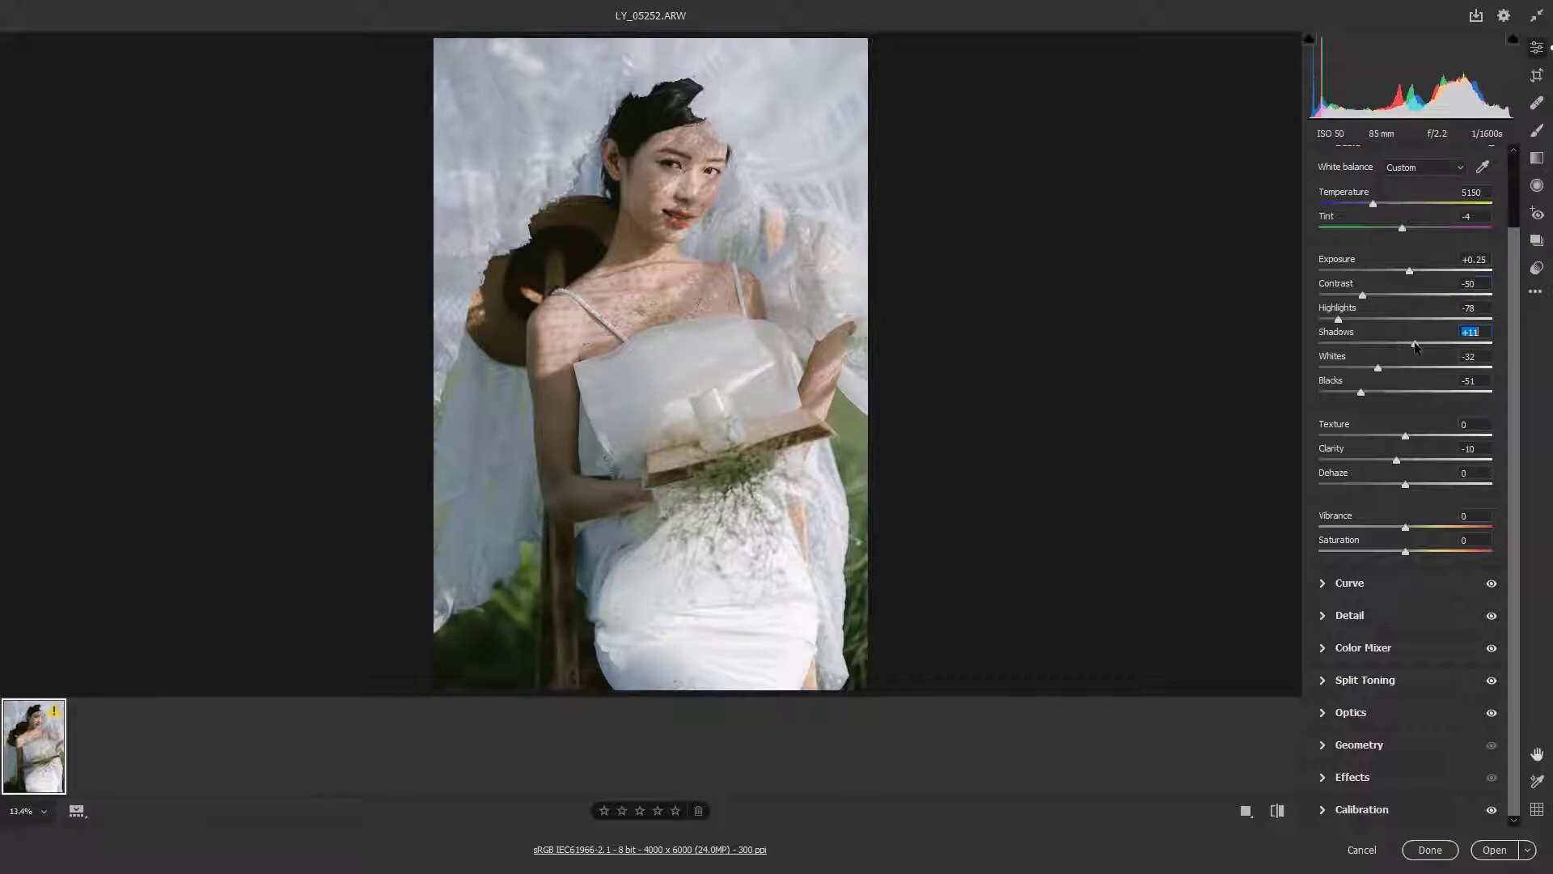
left_click_drag(1417, 346, 1455, 348)
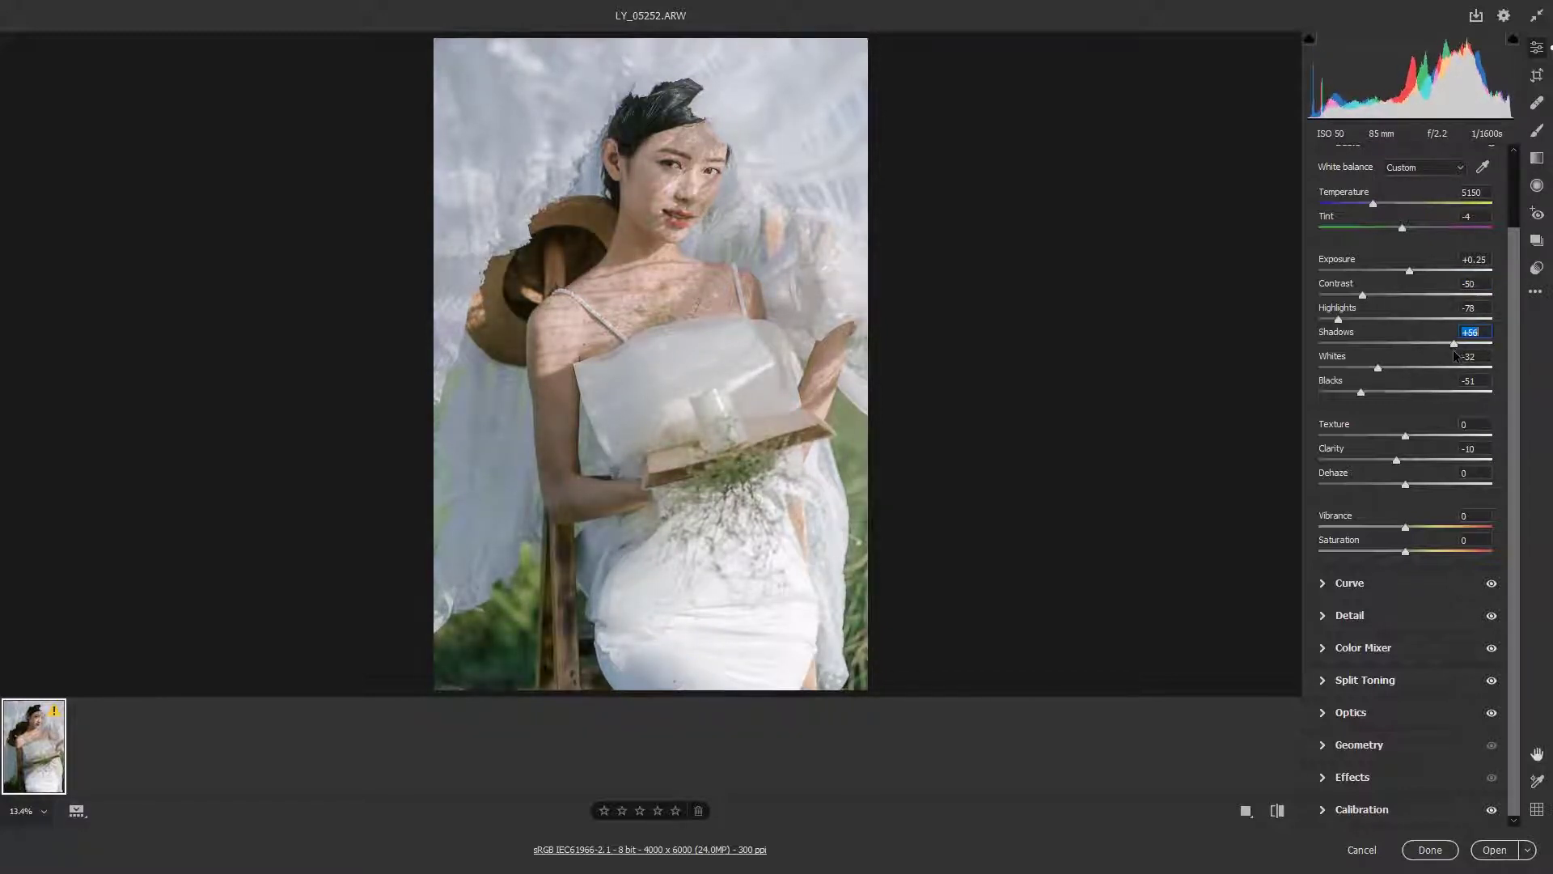
left_click_drag(1454, 348, 1434, 347)
Set Exposure to +0.40, Whites to -7 and Highlights to -56
left_click(1416, 271)
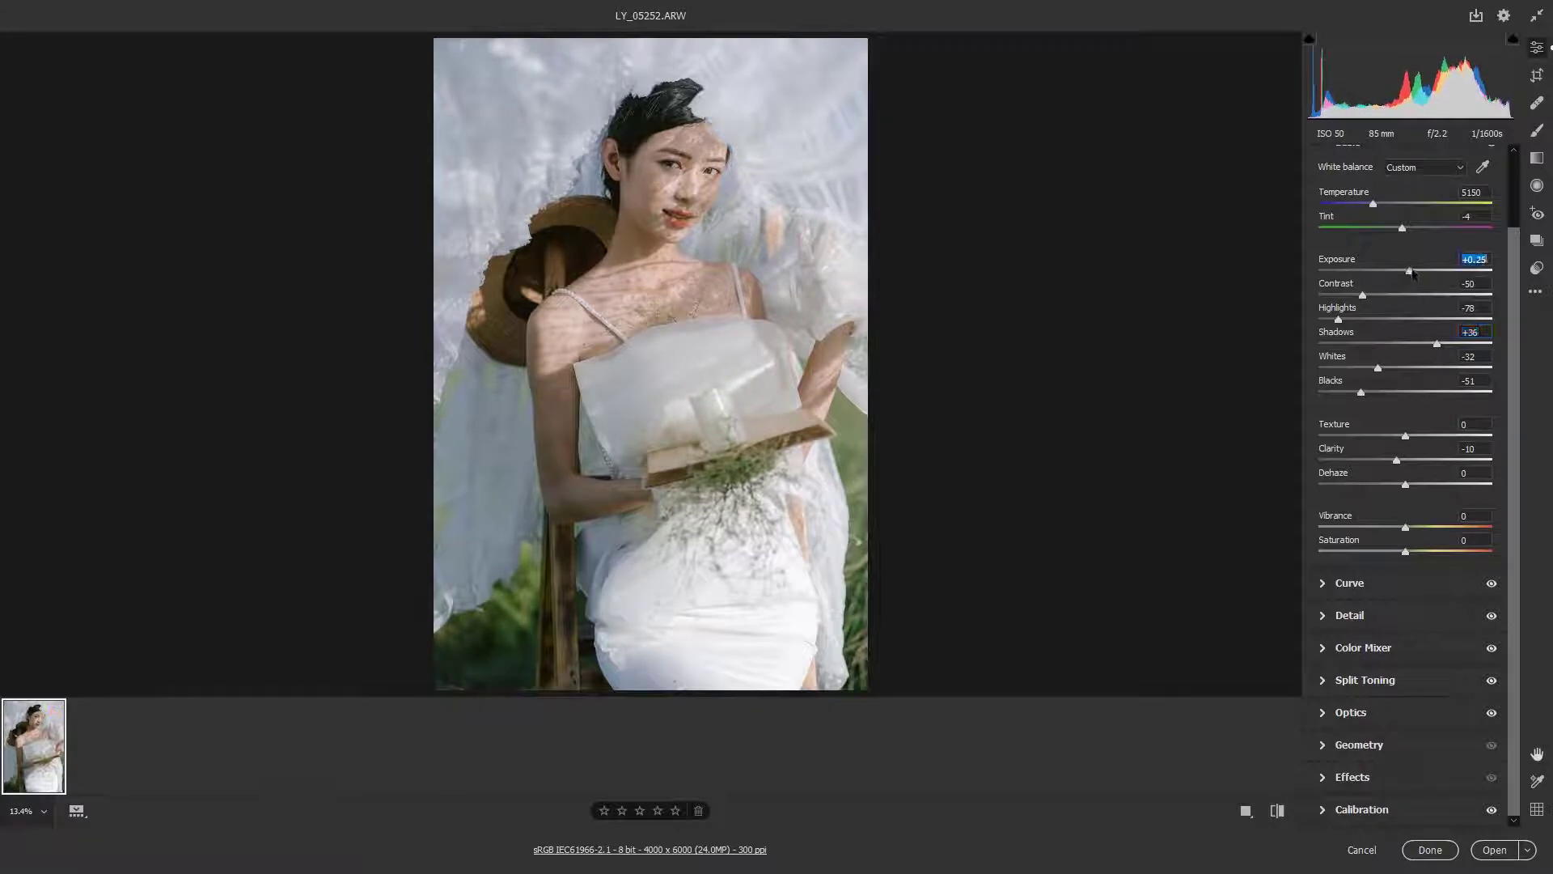
left_click_drag(1416, 272, 1412, 288)
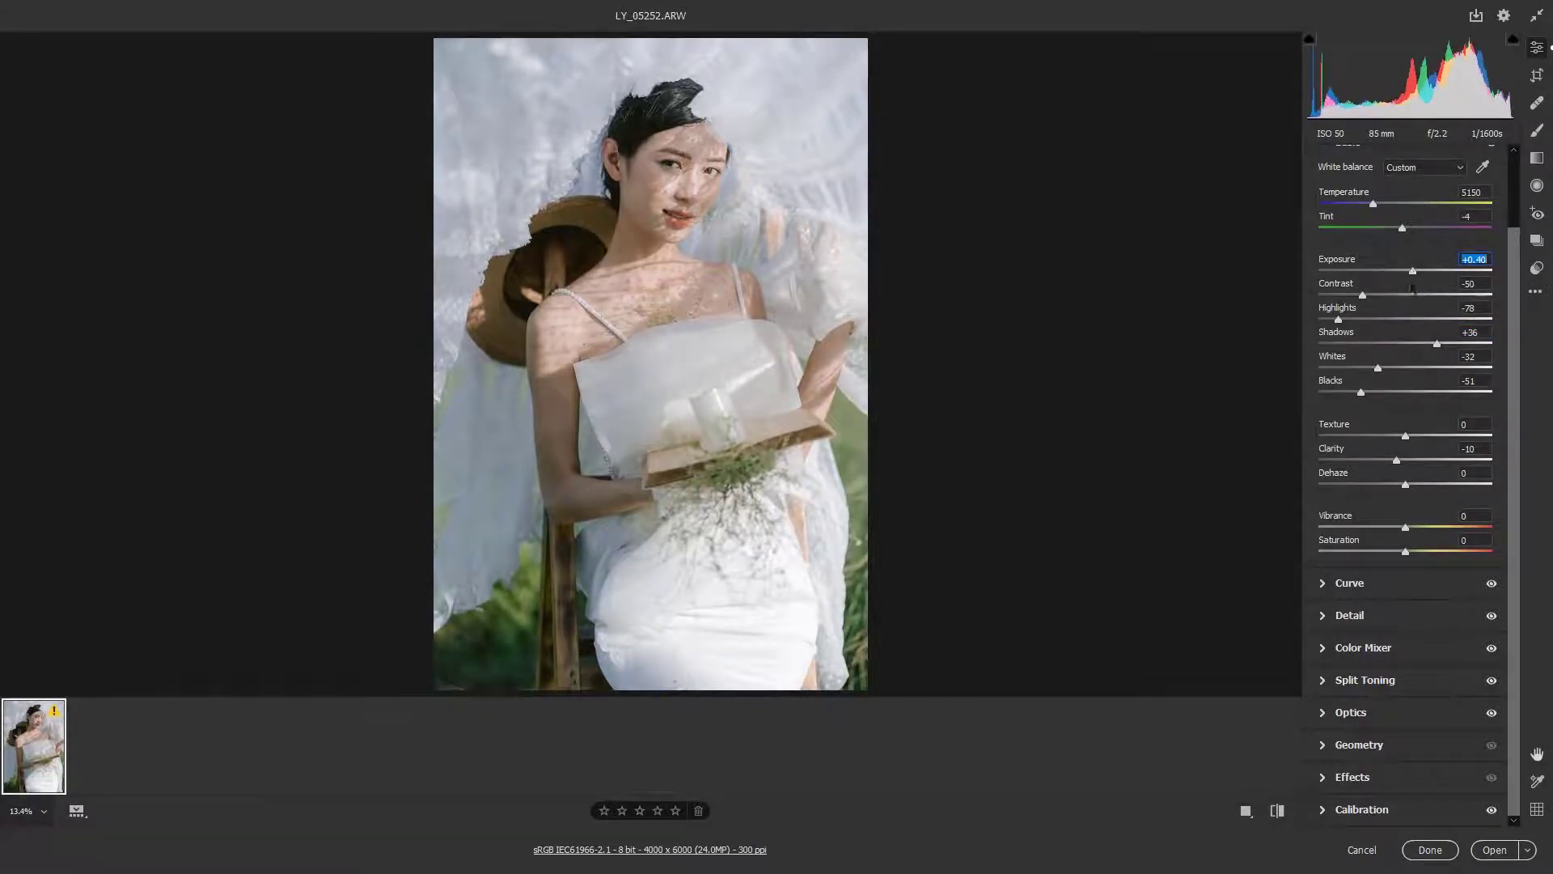
left_click_drag(1390, 368, 1398, 369)
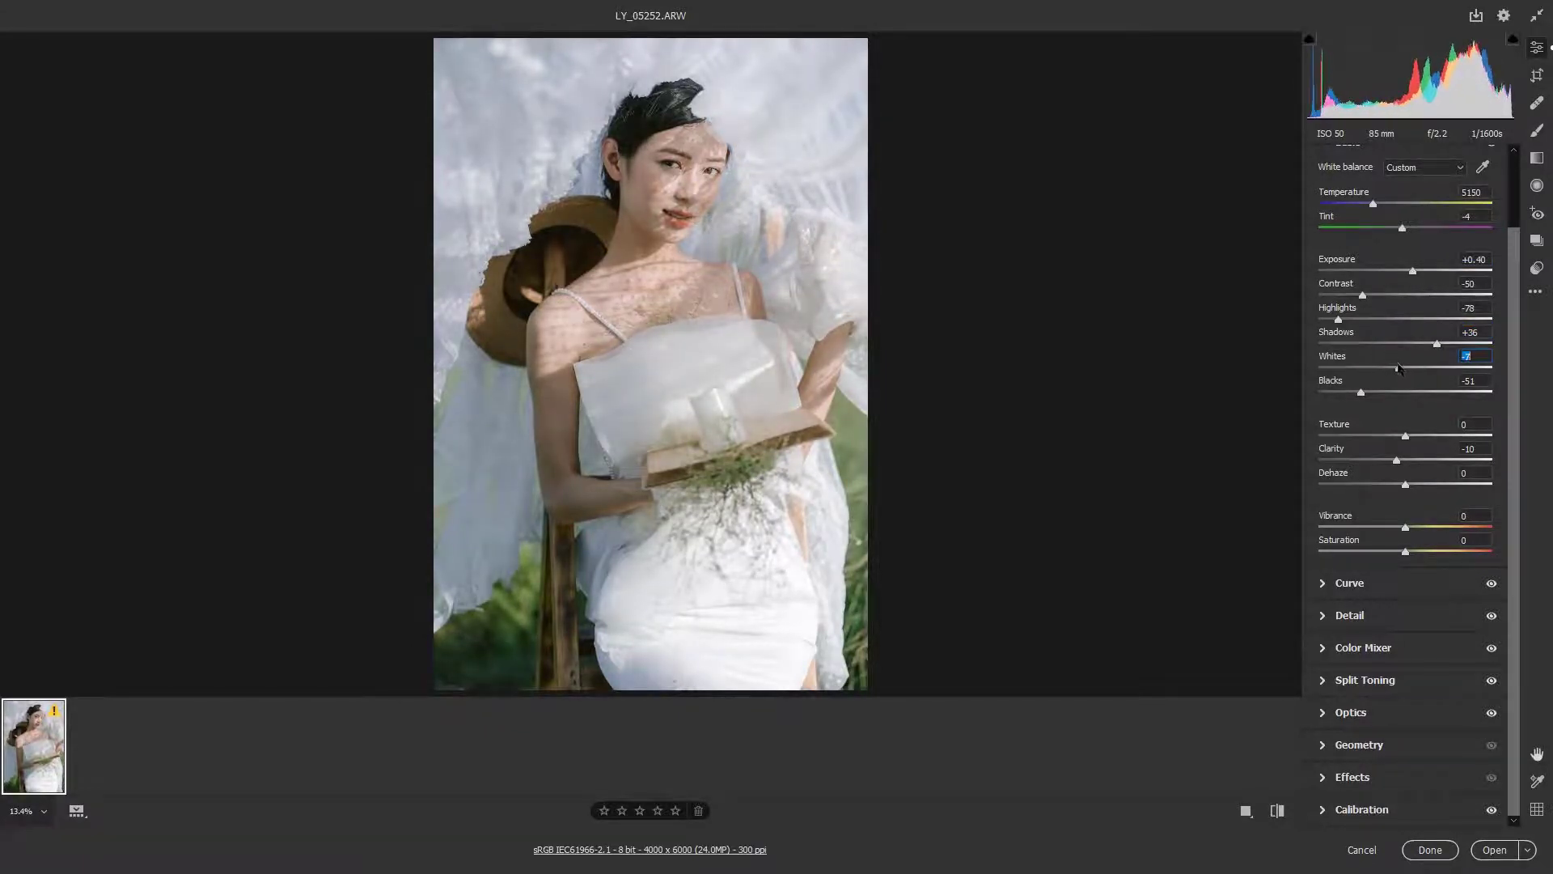
left_click_drag(1338, 319, 1356, 320)
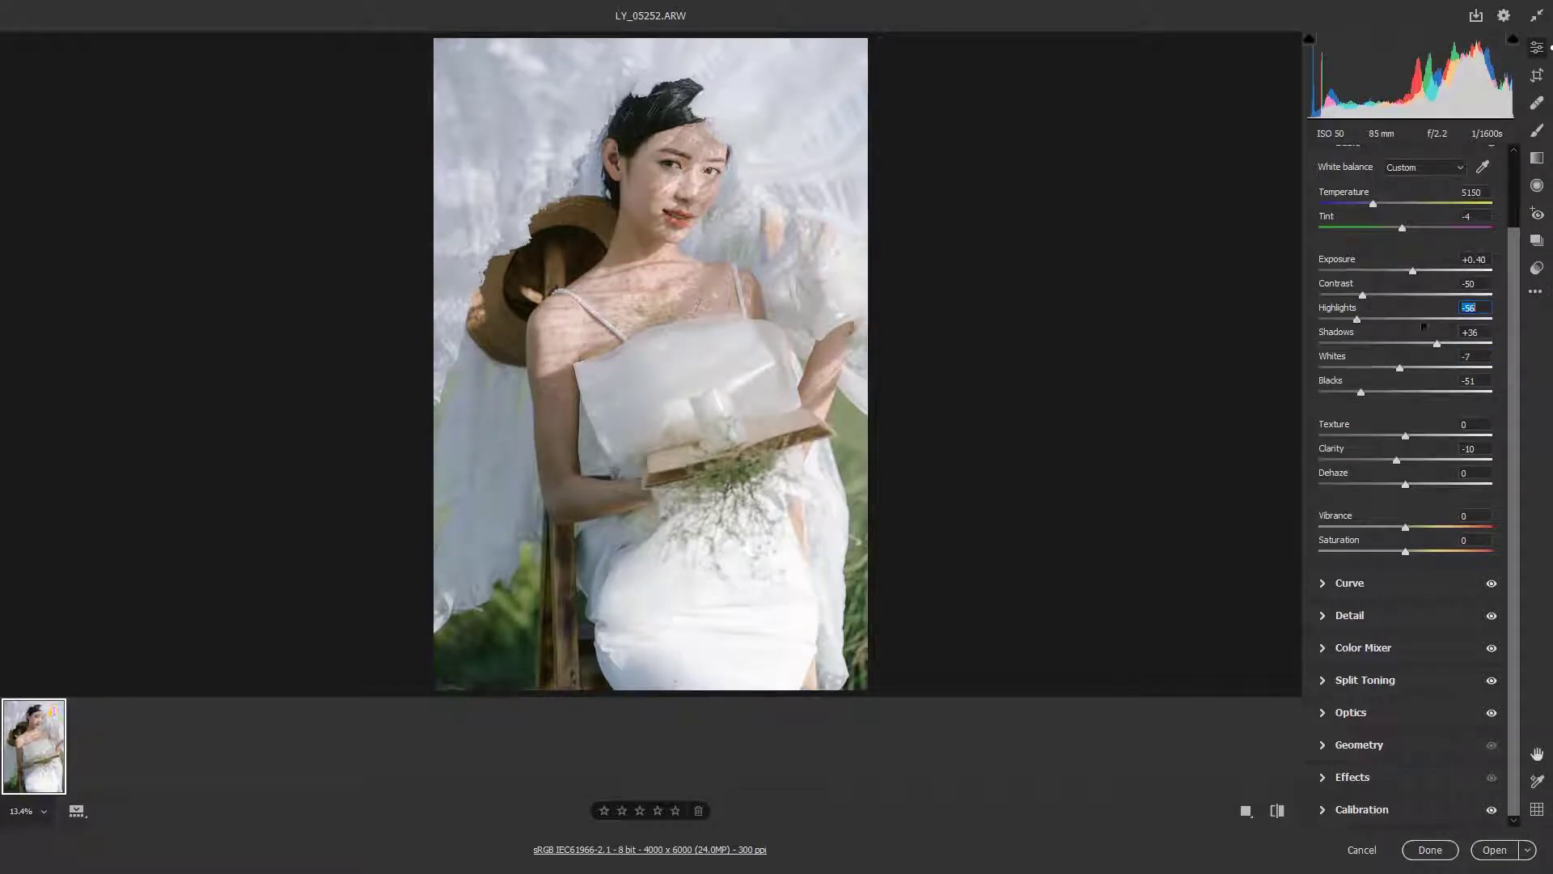
left_click(1437, 345)
Inspect the face and before/after views, then apply the edits back to Bridge
left_click(695, 182)
left_click(816, 323, "alt")
left_click(1276, 811)
left_click(1276, 810)
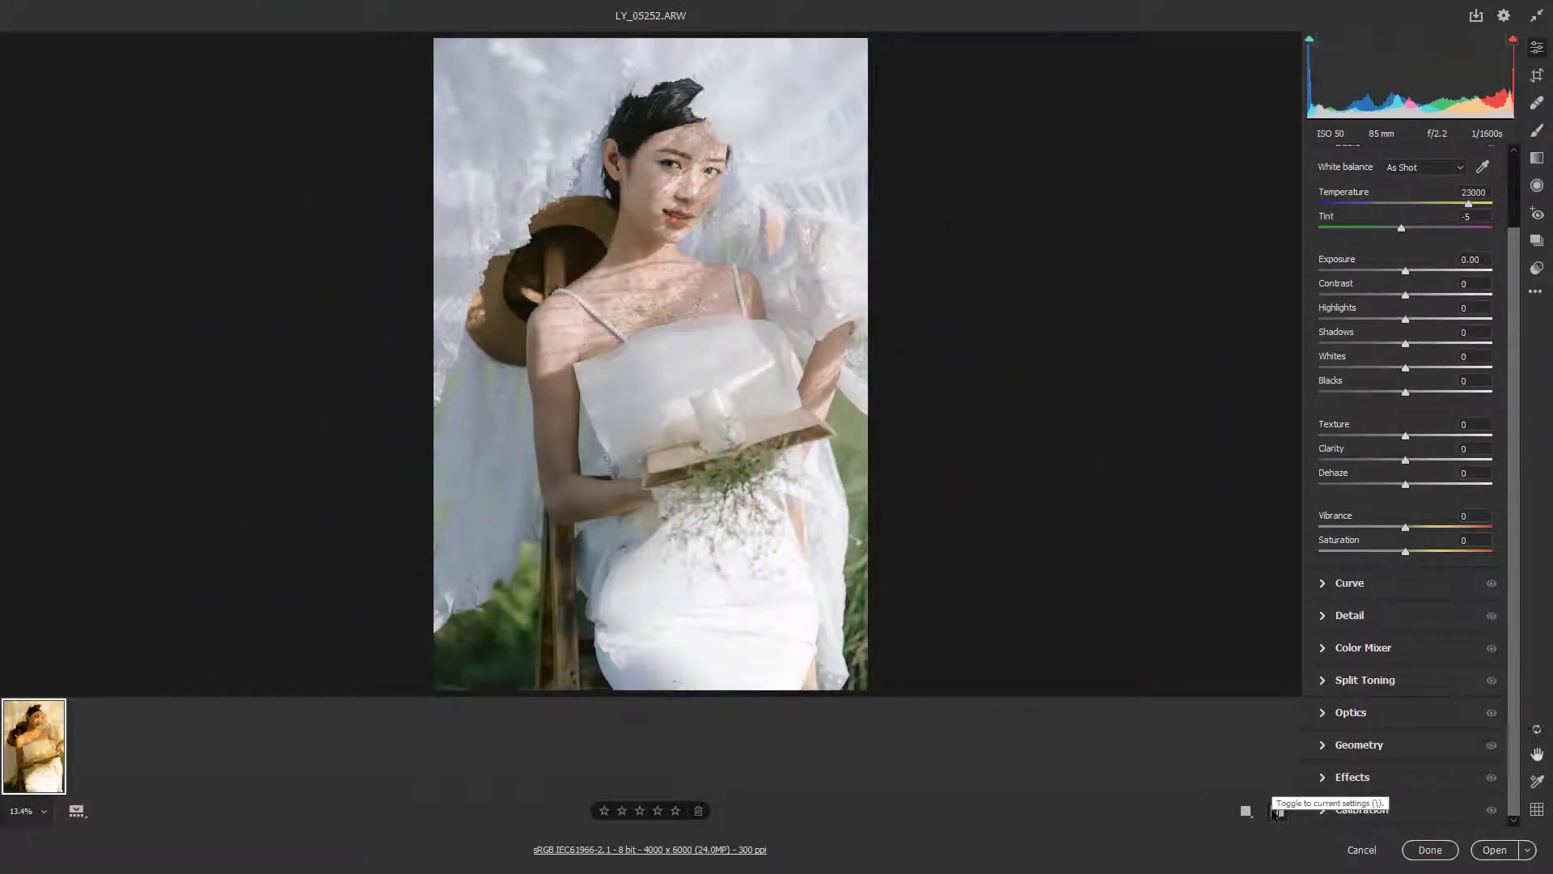
left_click(1276, 810)
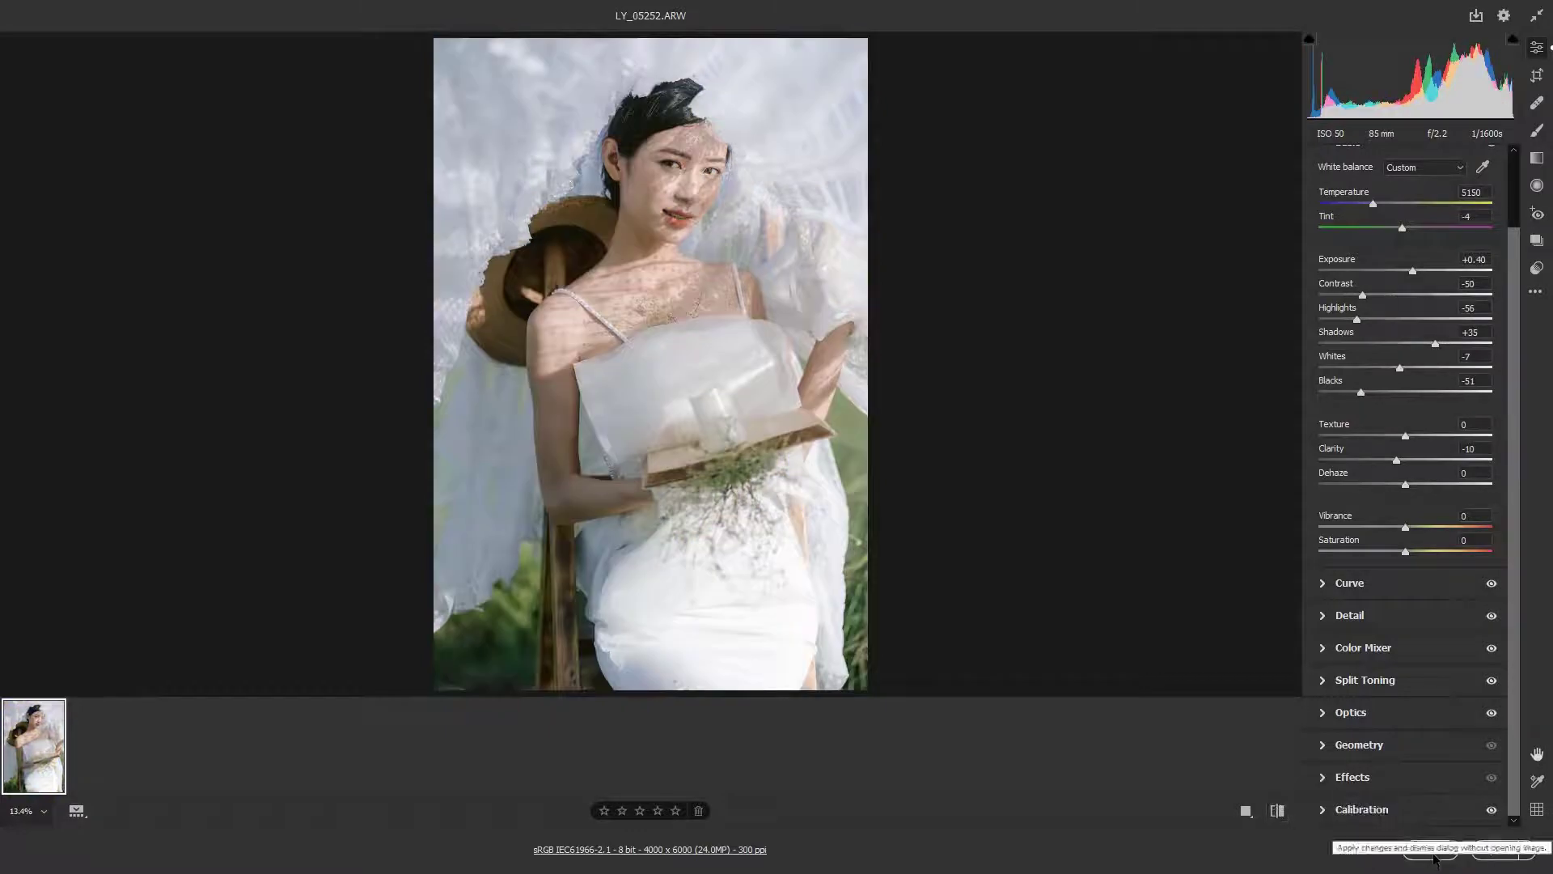
left_click(1430, 849)
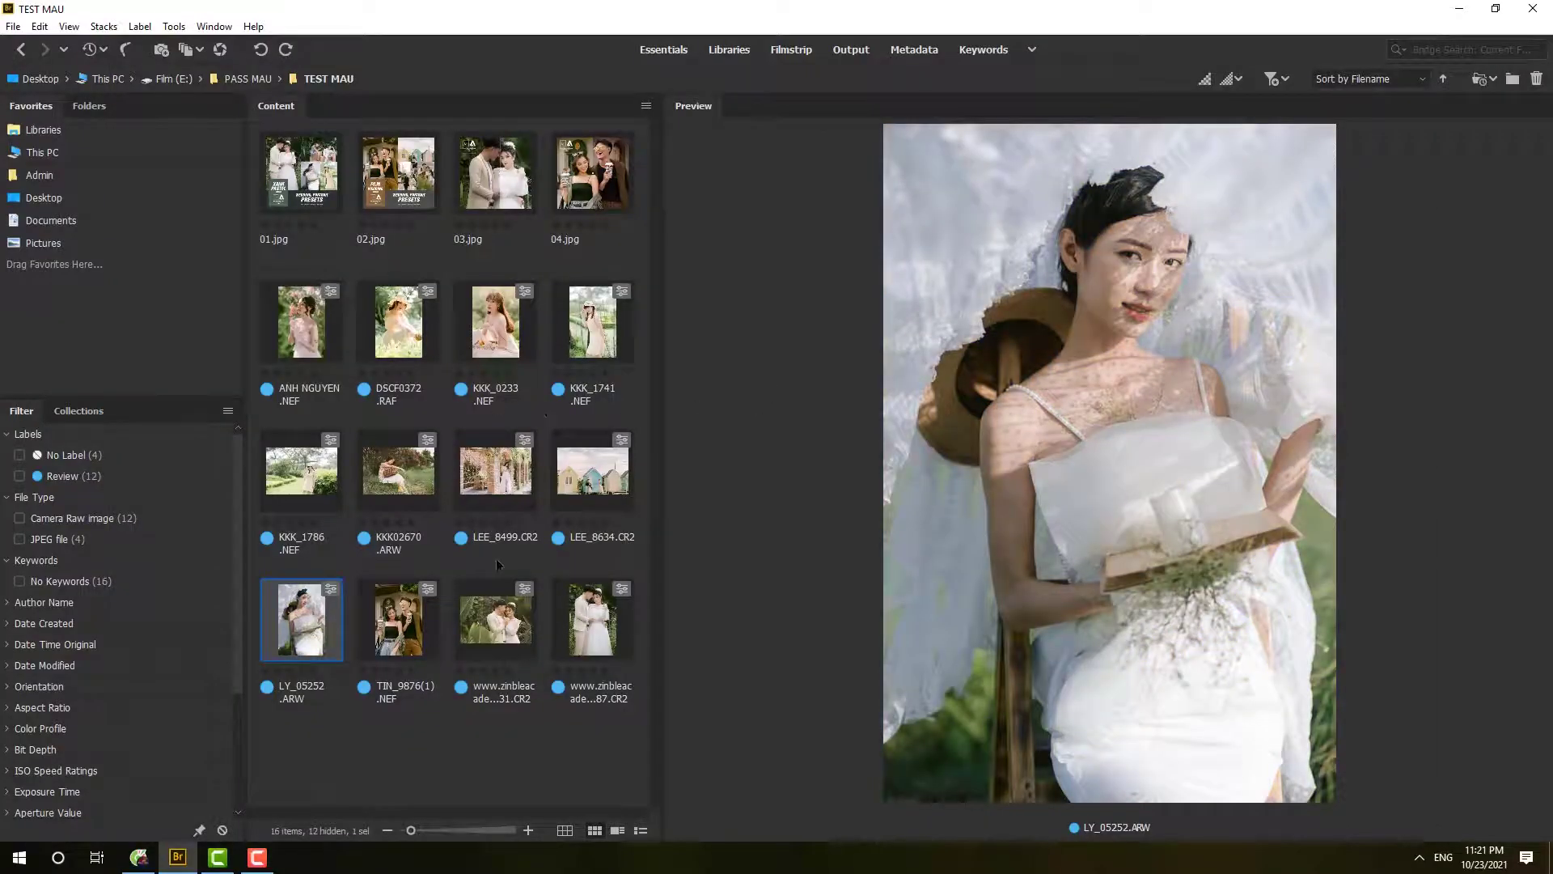
Preview several thumbnails, then select the couple photo together with KKK_0233.NEF
left_click(596, 614)
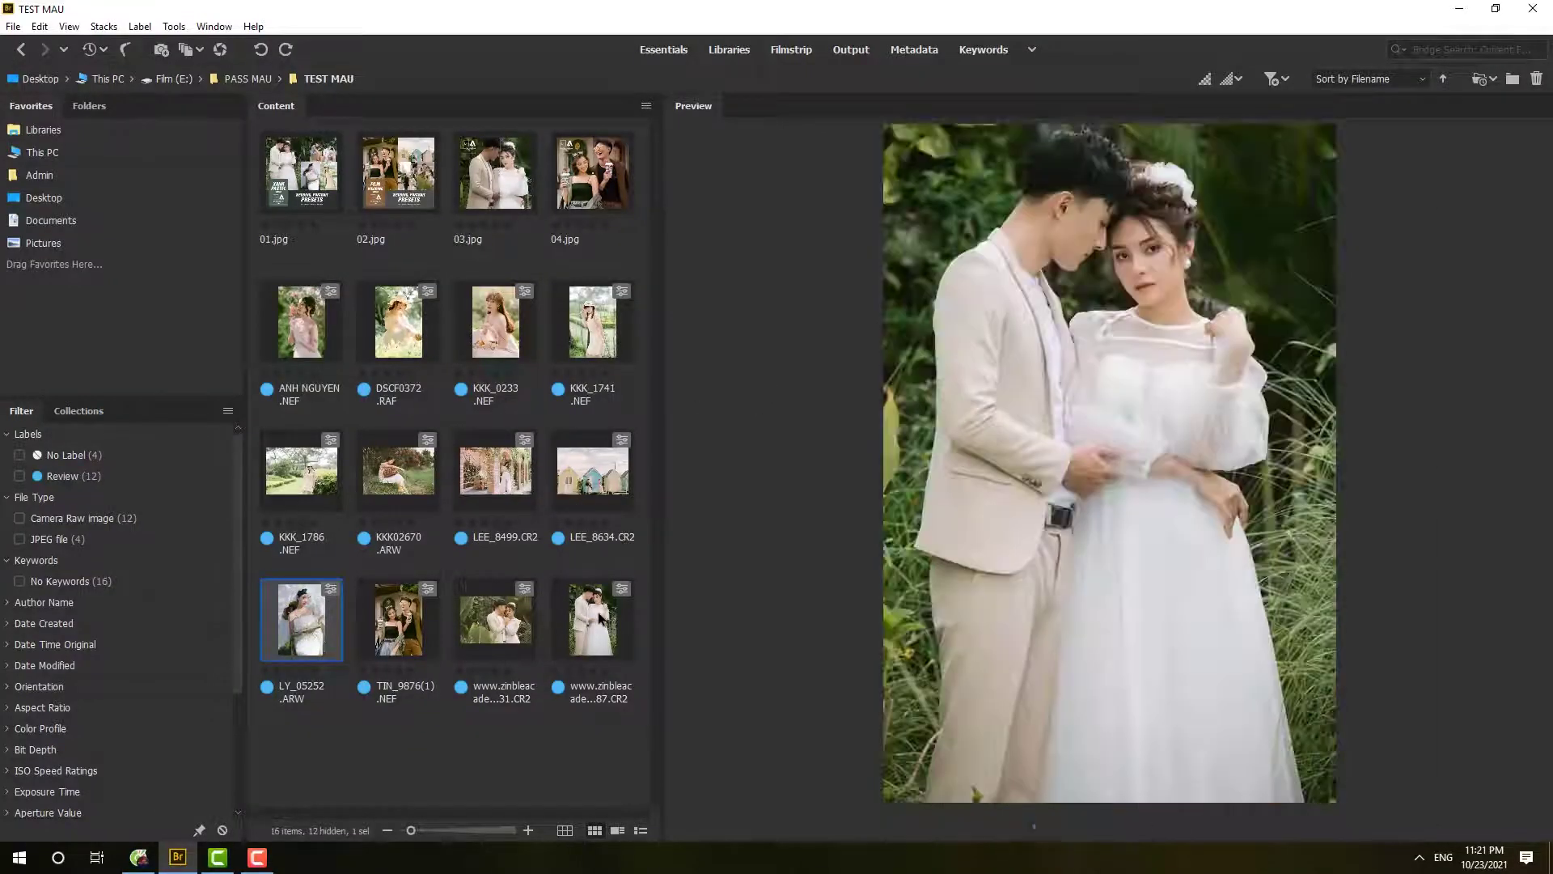
left_click(398, 619)
left_click(300, 619)
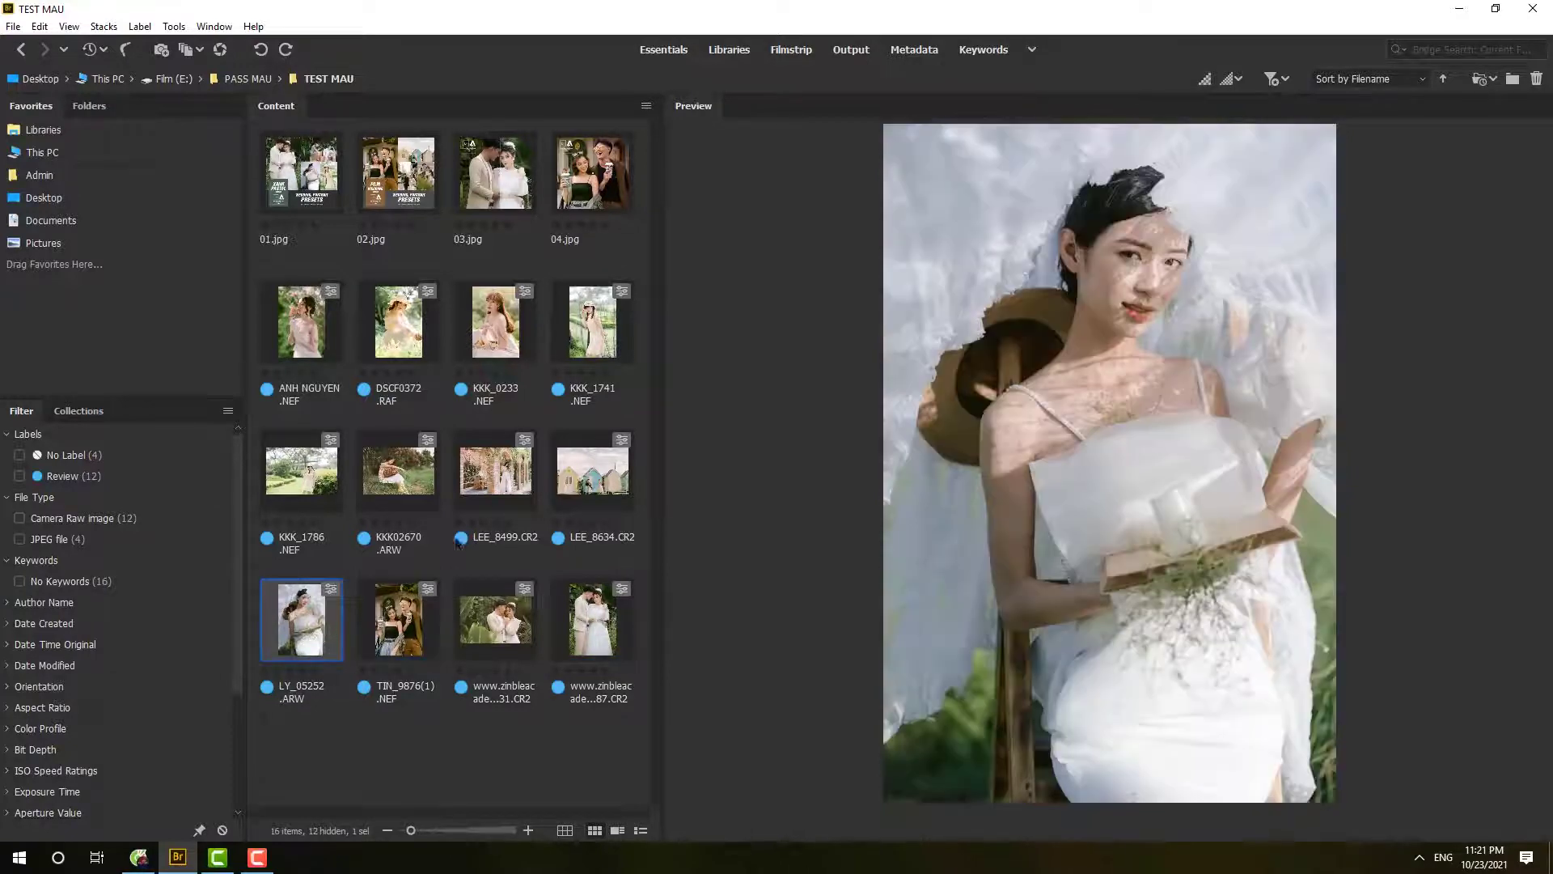
left_click(495, 469)
left_click(514, 356)
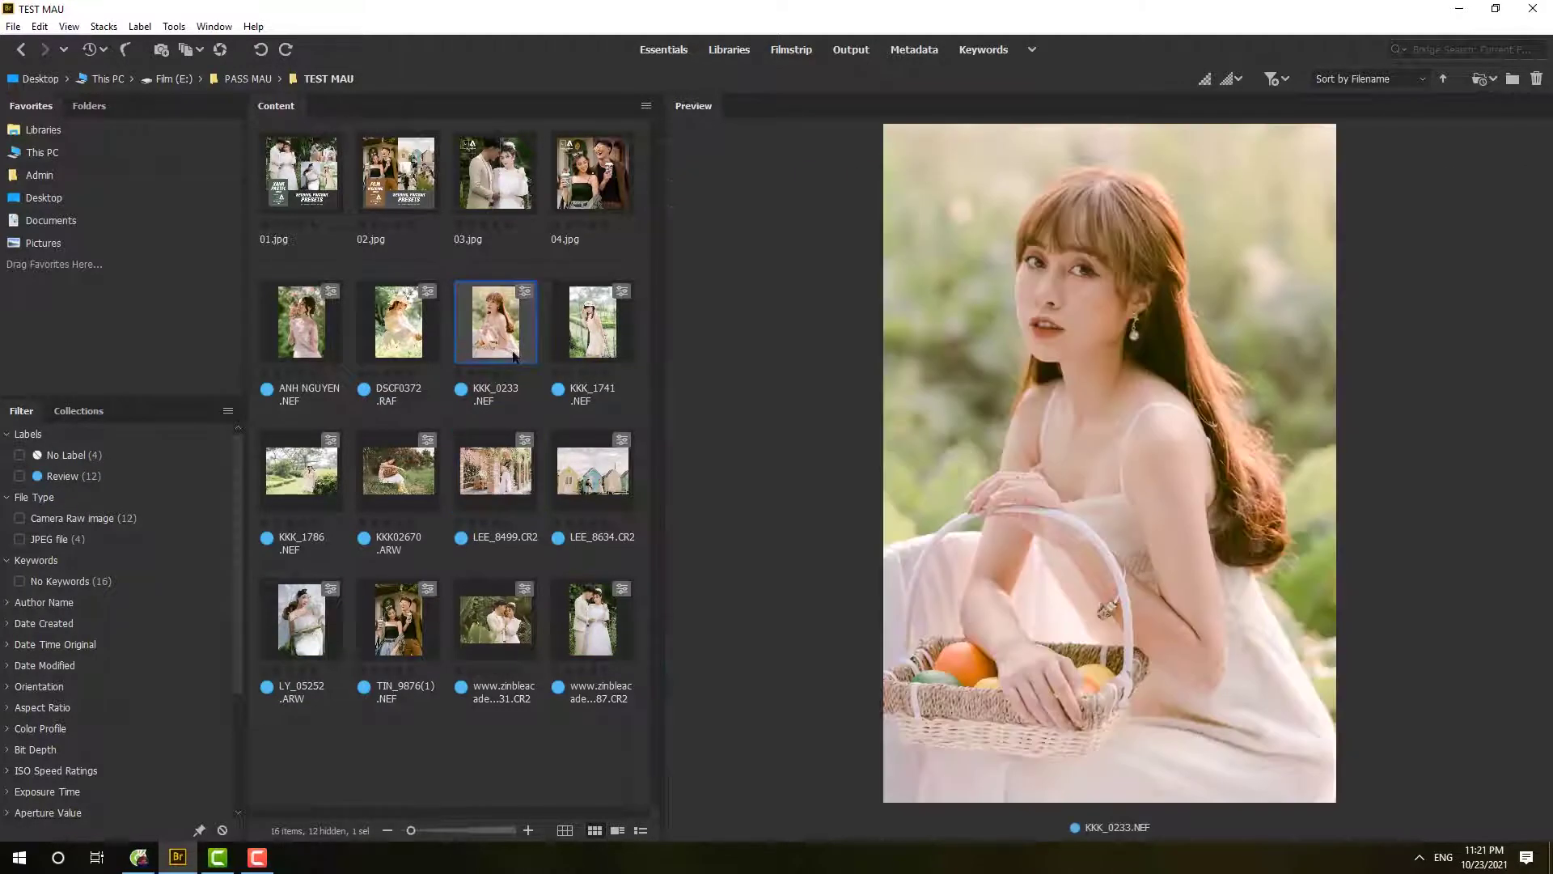
left_click(413, 342)
left_click(588, 344)
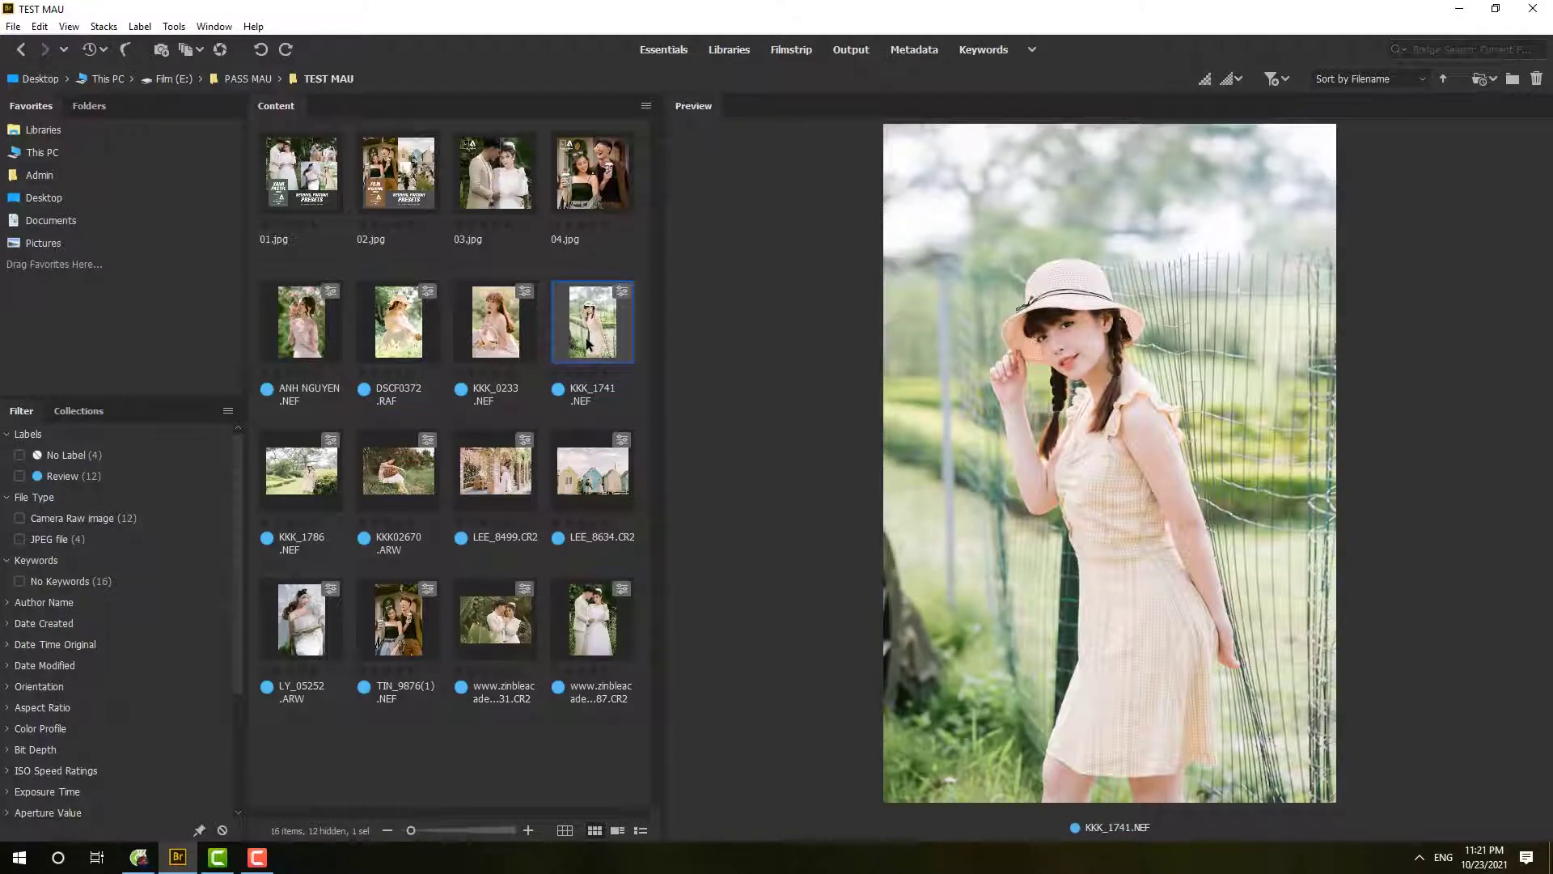
left_click(600, 650)
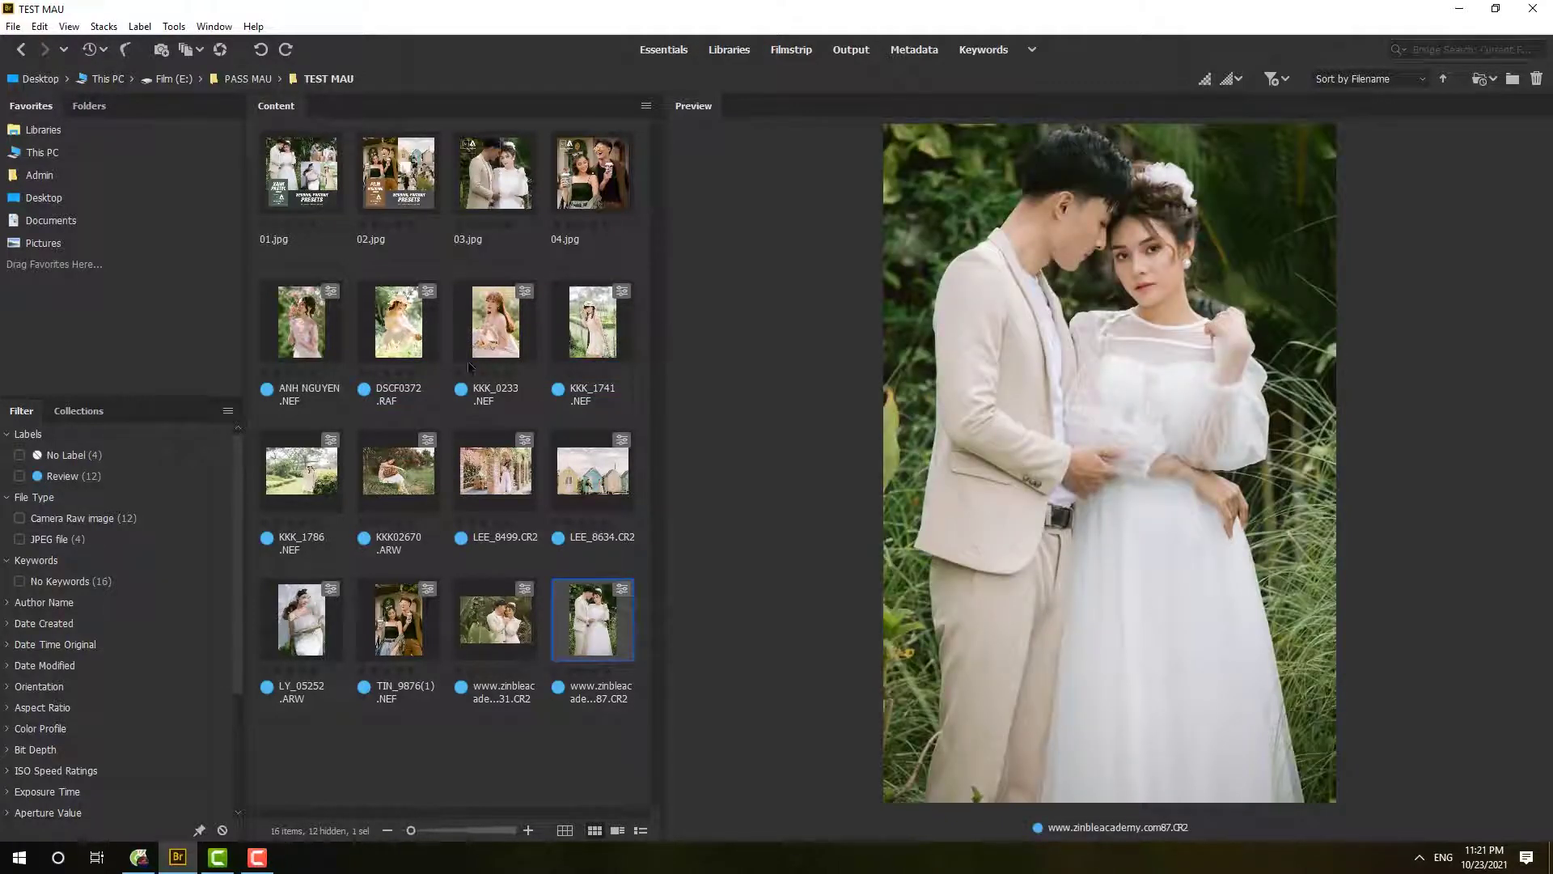
left_click(534, 372, "ctrl")
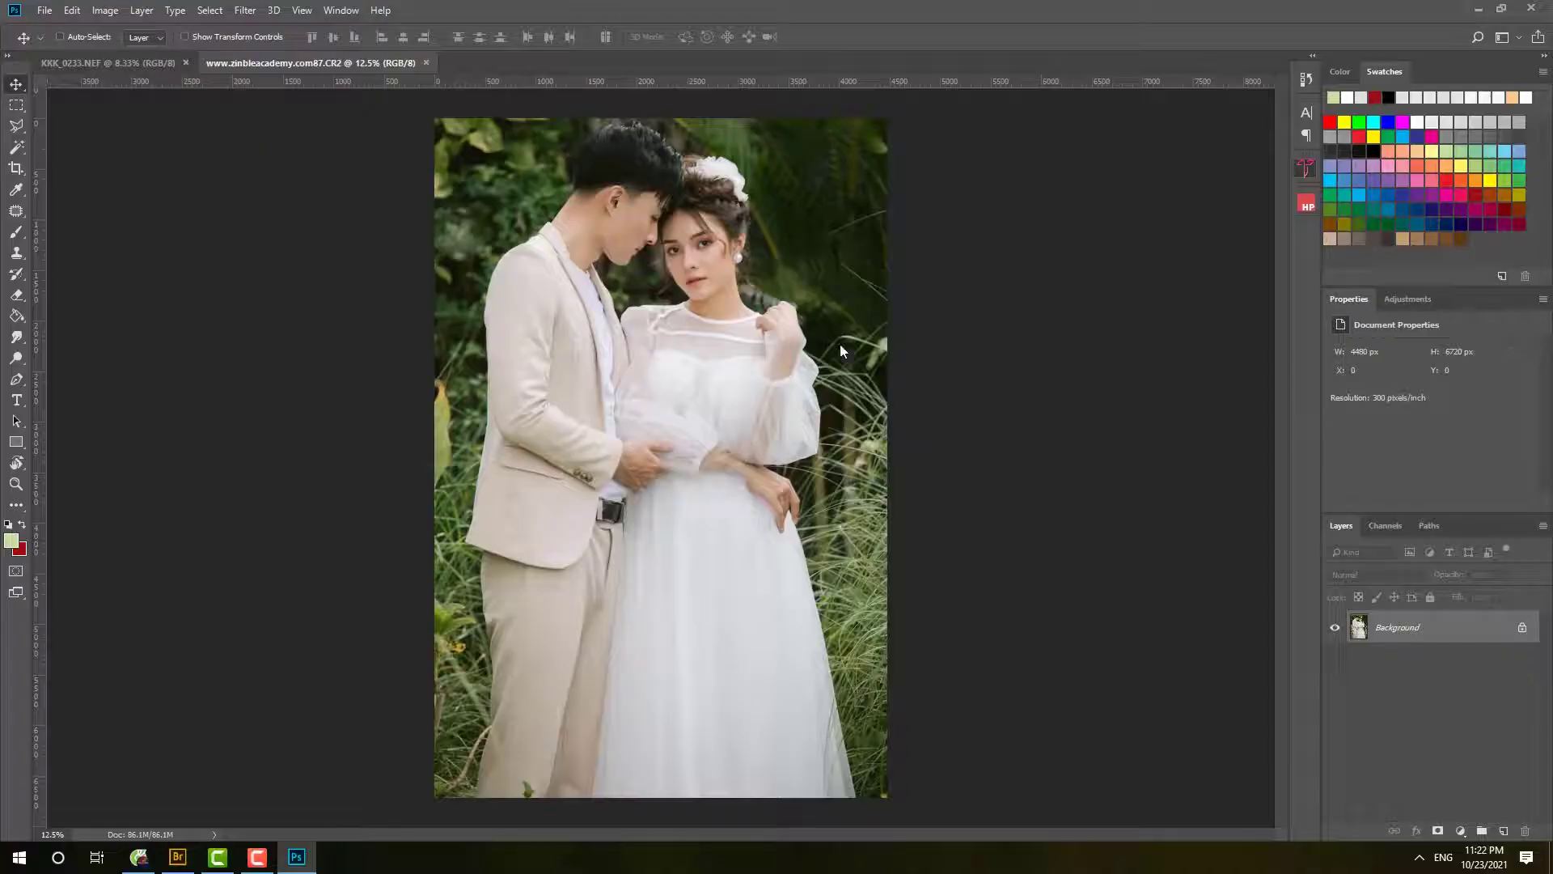
Zoom into the couple photo, then switch to KKK_0233.NEF and enlarge its view
key("z")
left_click(696, 338)
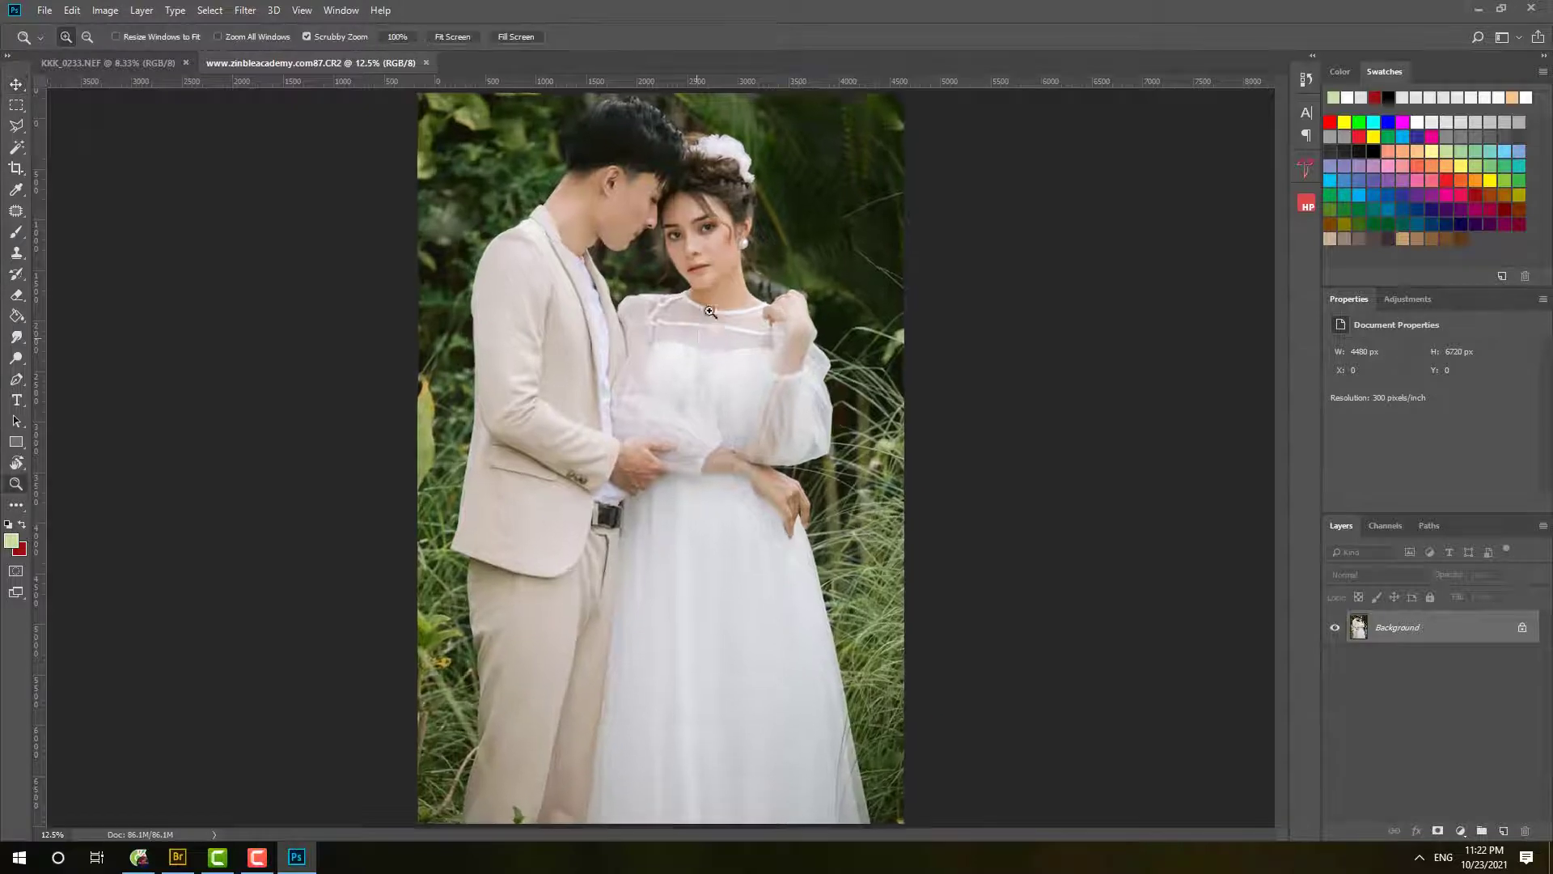
scroll(715, 291, "up", 1)
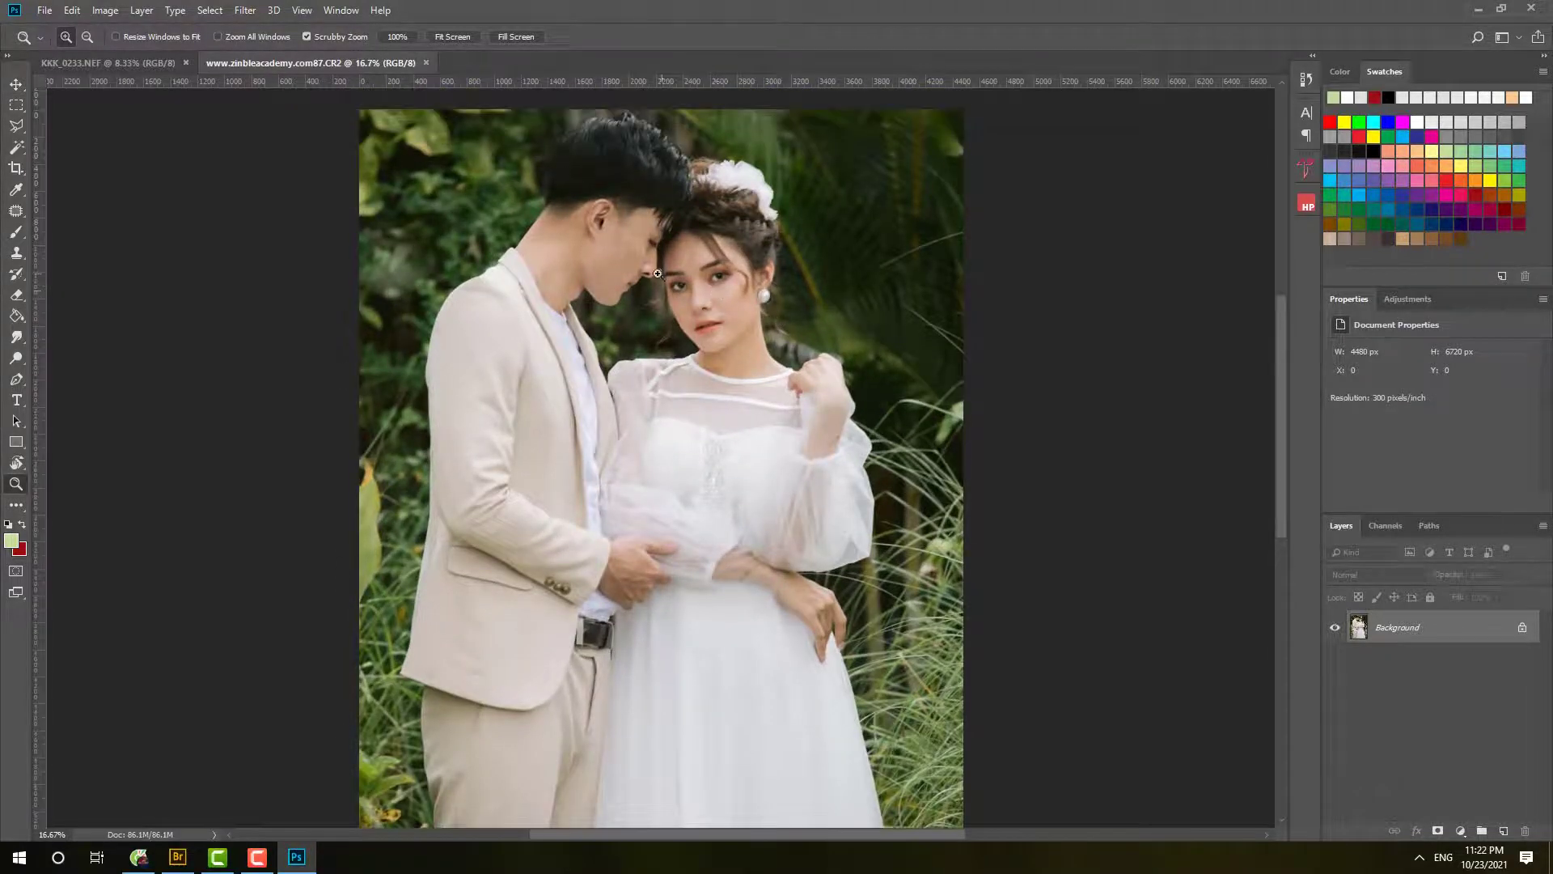
left_click_drag(715, 291, 670, 275)
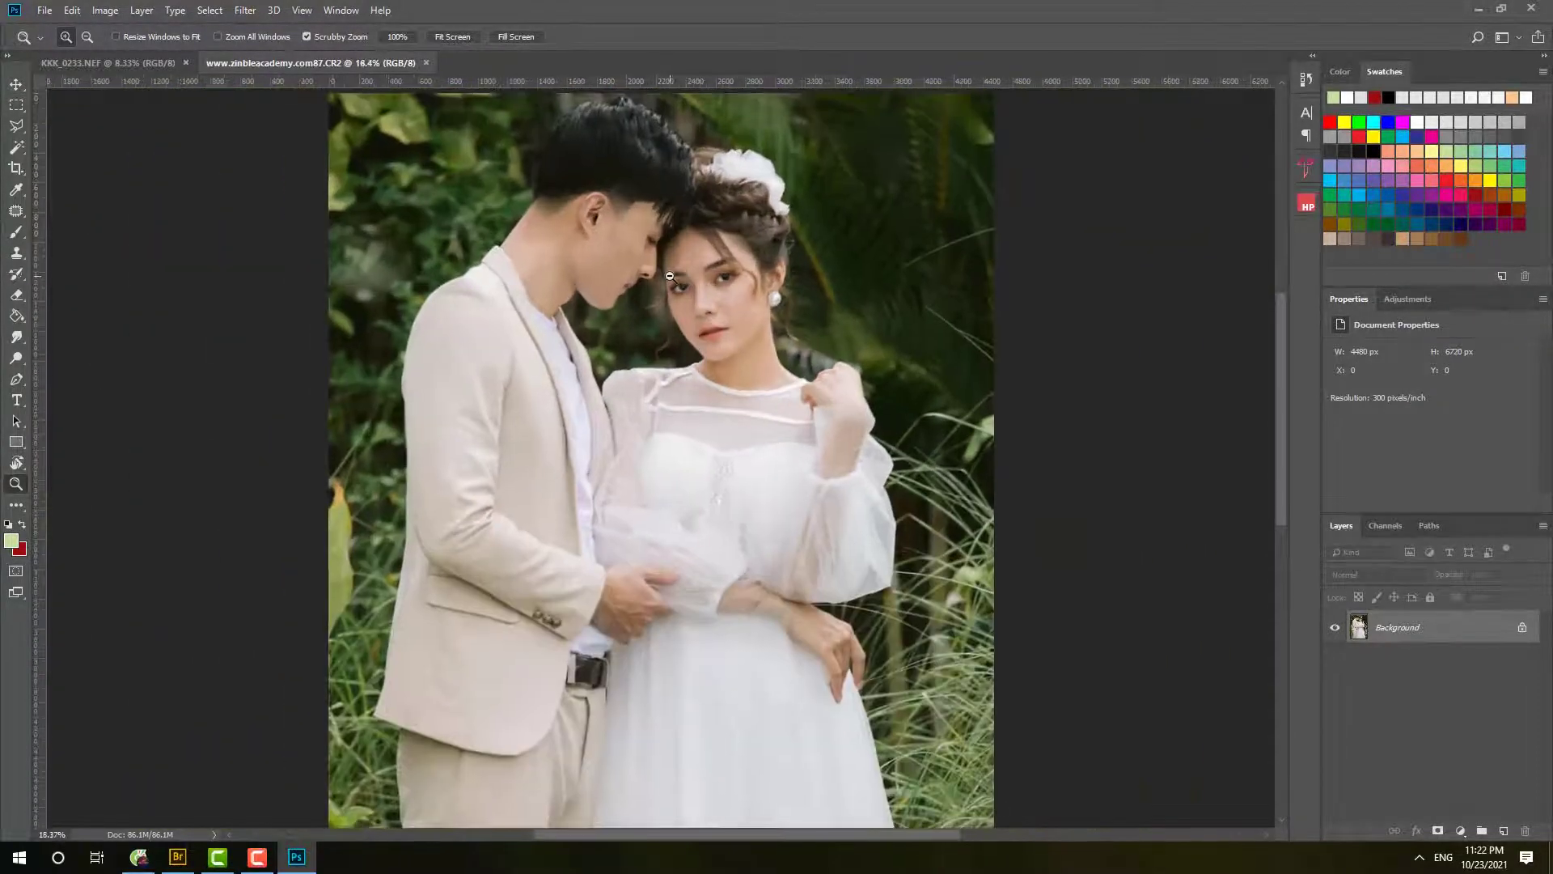
key("ctrl+Tab")
key("ctrl+plus")
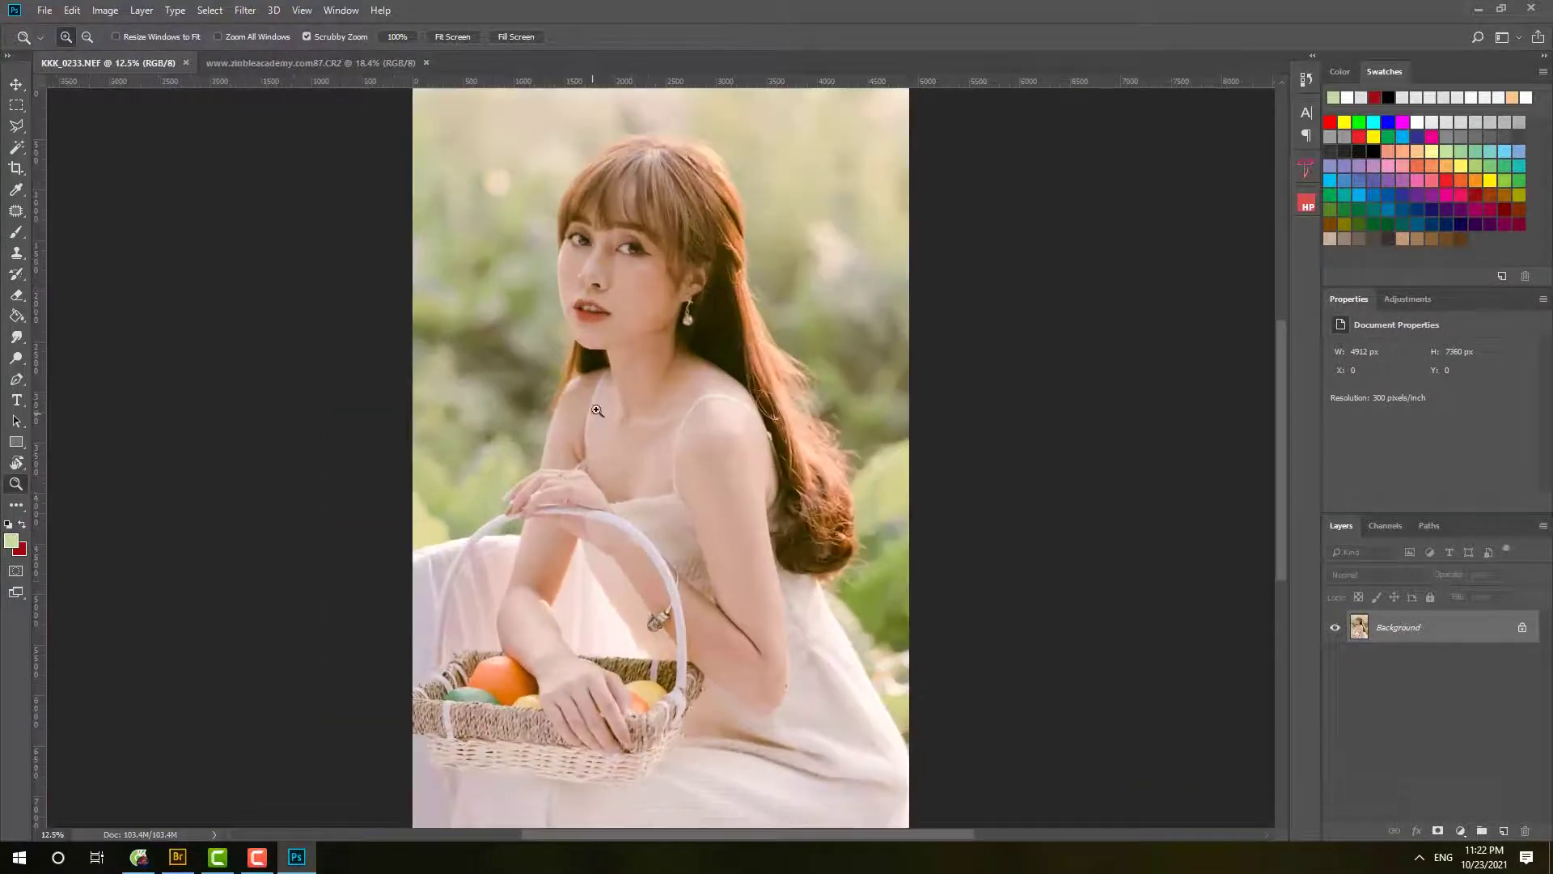
left_click_drag(716, 393, 742, 384)
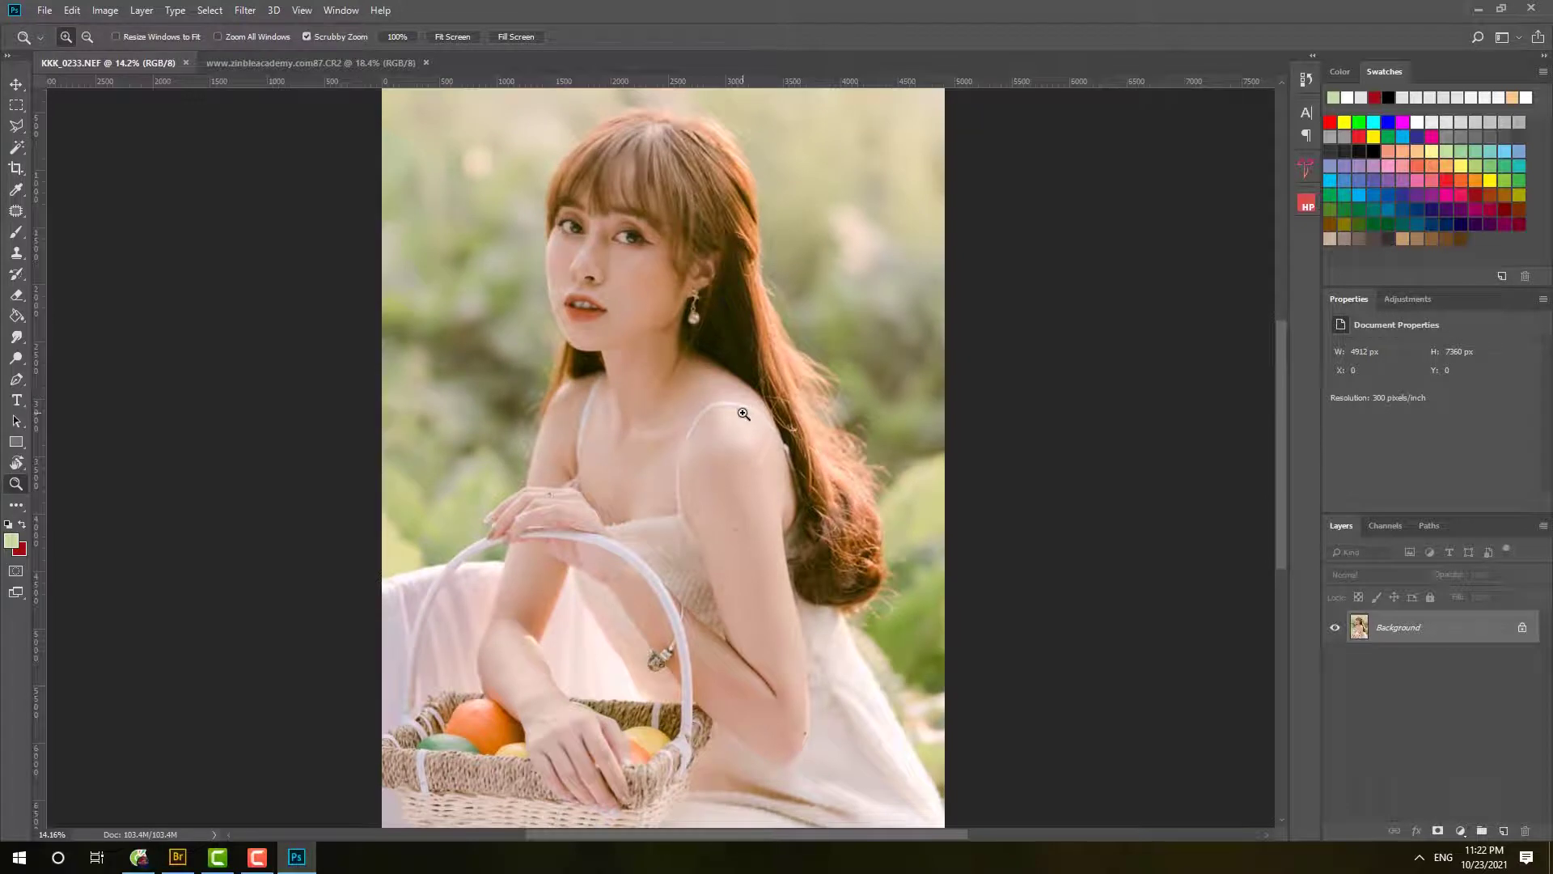
Open the HPphotoshop Quick Retouch 2.0 panel, briefly checking Bridge before returning to Photoshop
key("v")
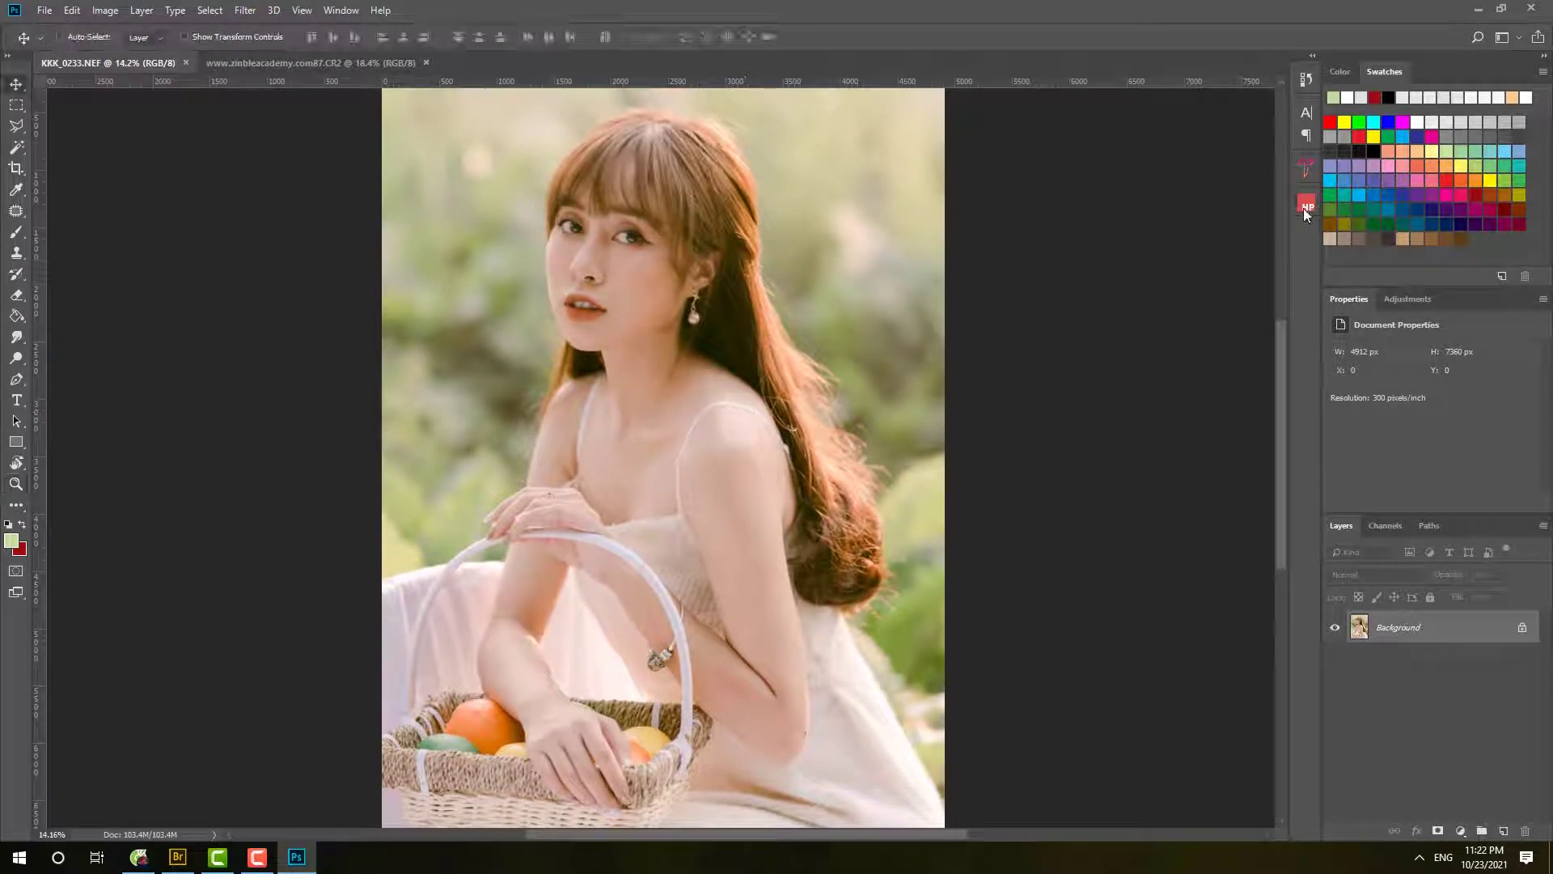
left_click(1306, 206)
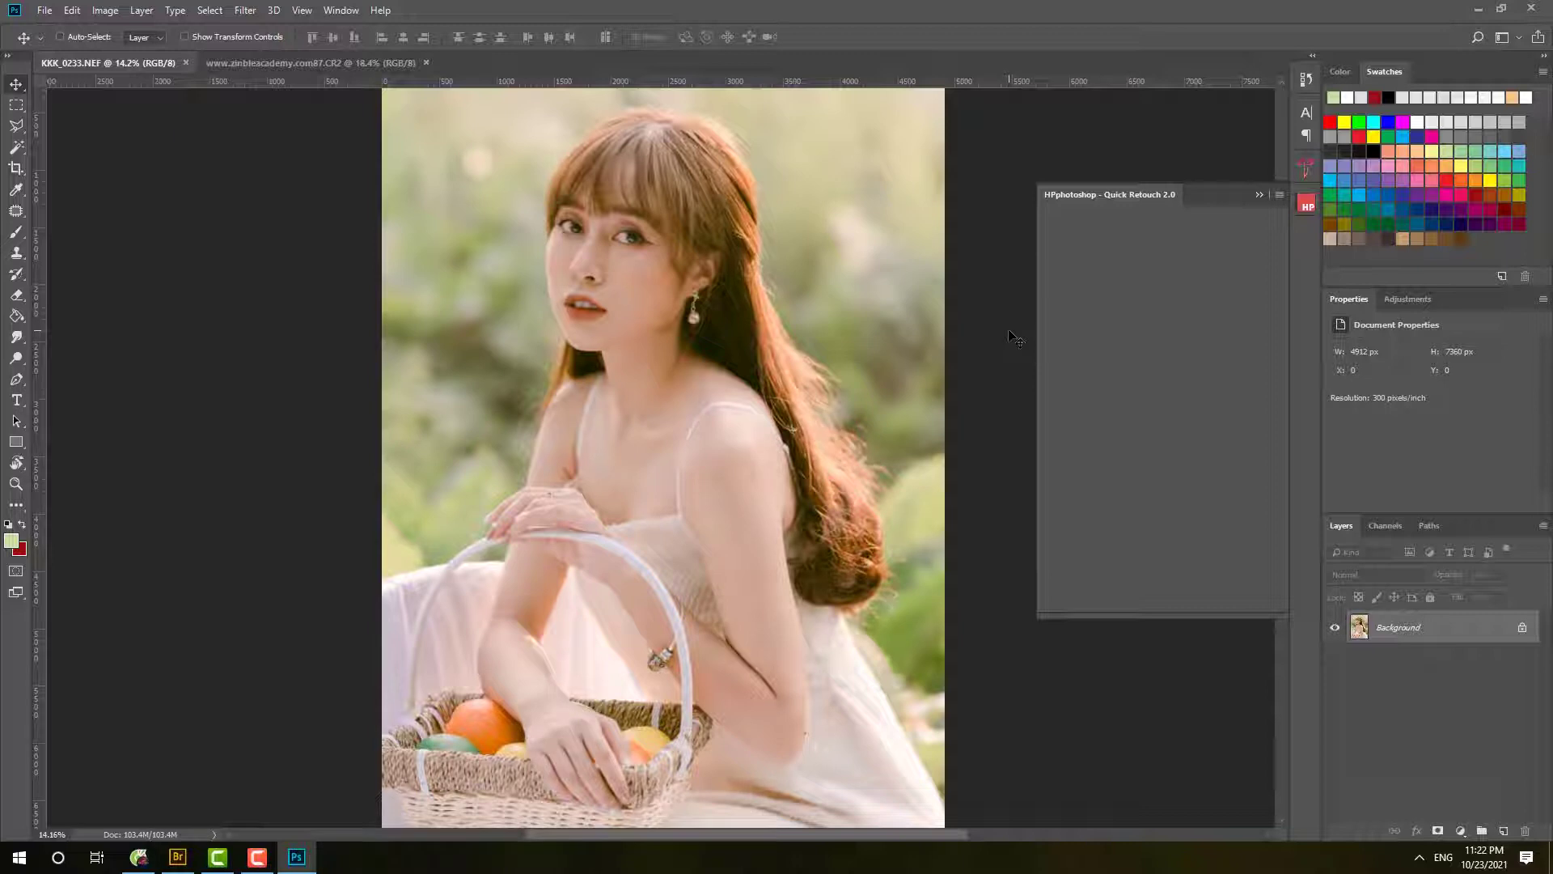
left_click(179, 857)
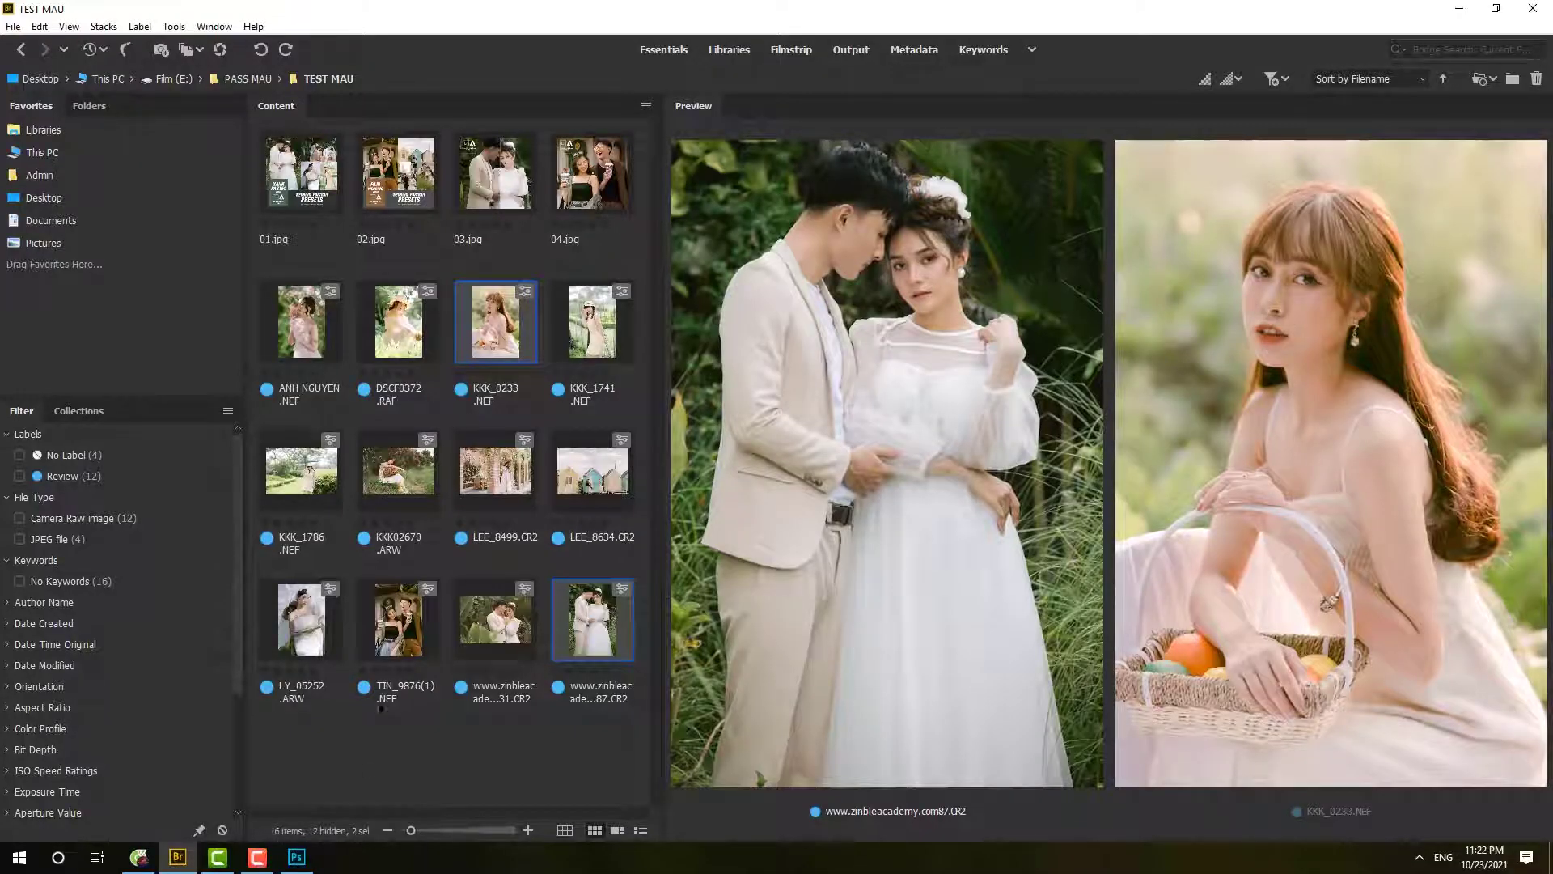
left_click(297, 859)
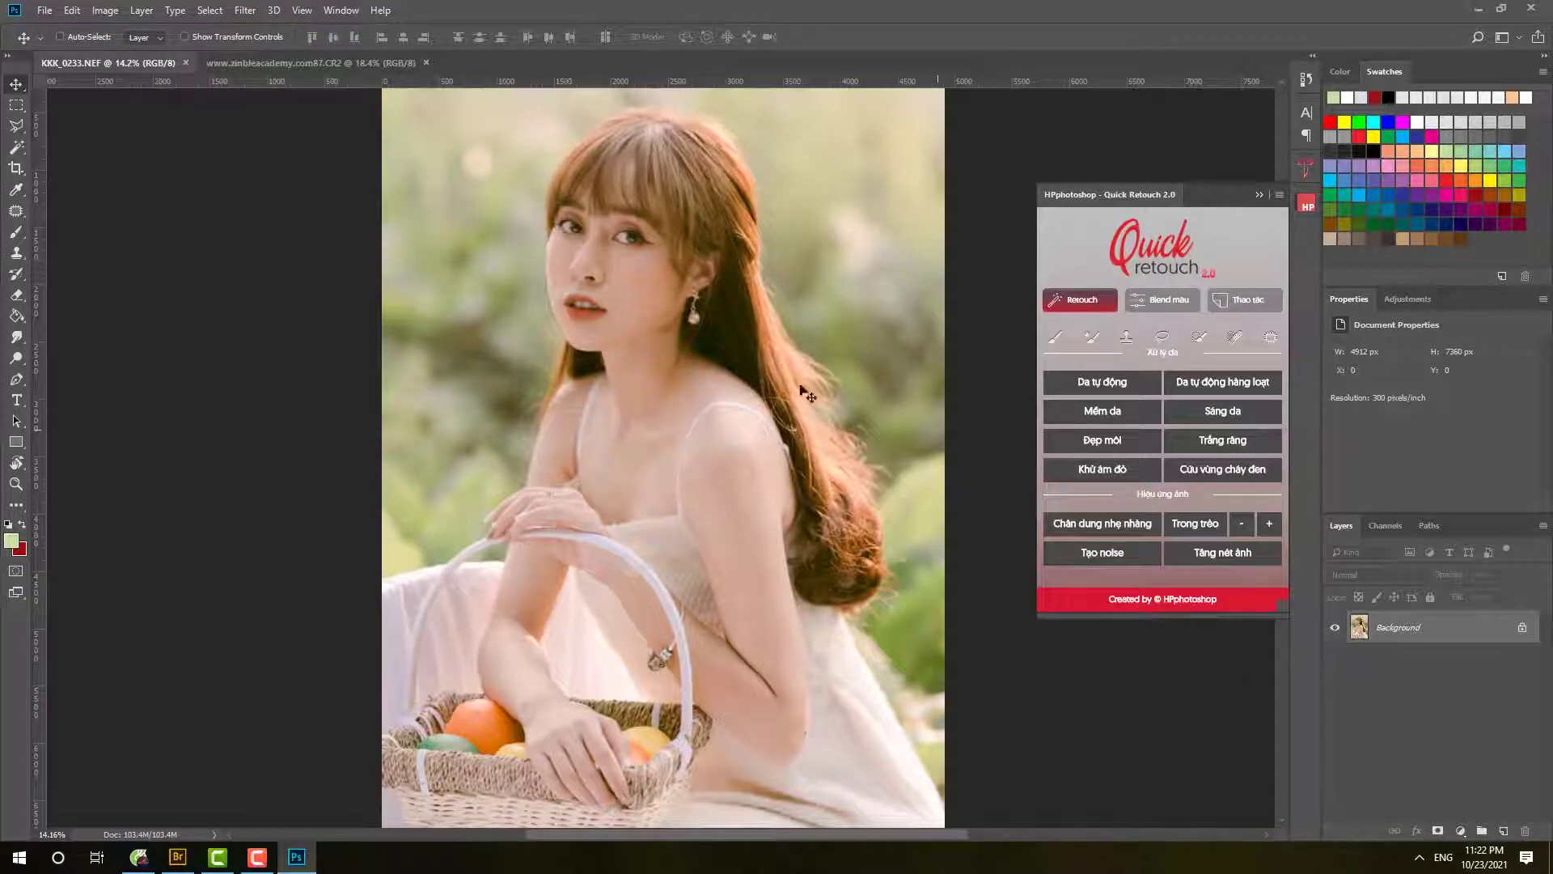
Zoom to the face, target the smoothing layer's image and raise its opacity to 89%
key("z")
mouse_move(610, 319)
left_mouse_down()
mouse_move(637, 348)
mouse_move(702, 356)
left_mouse_up()
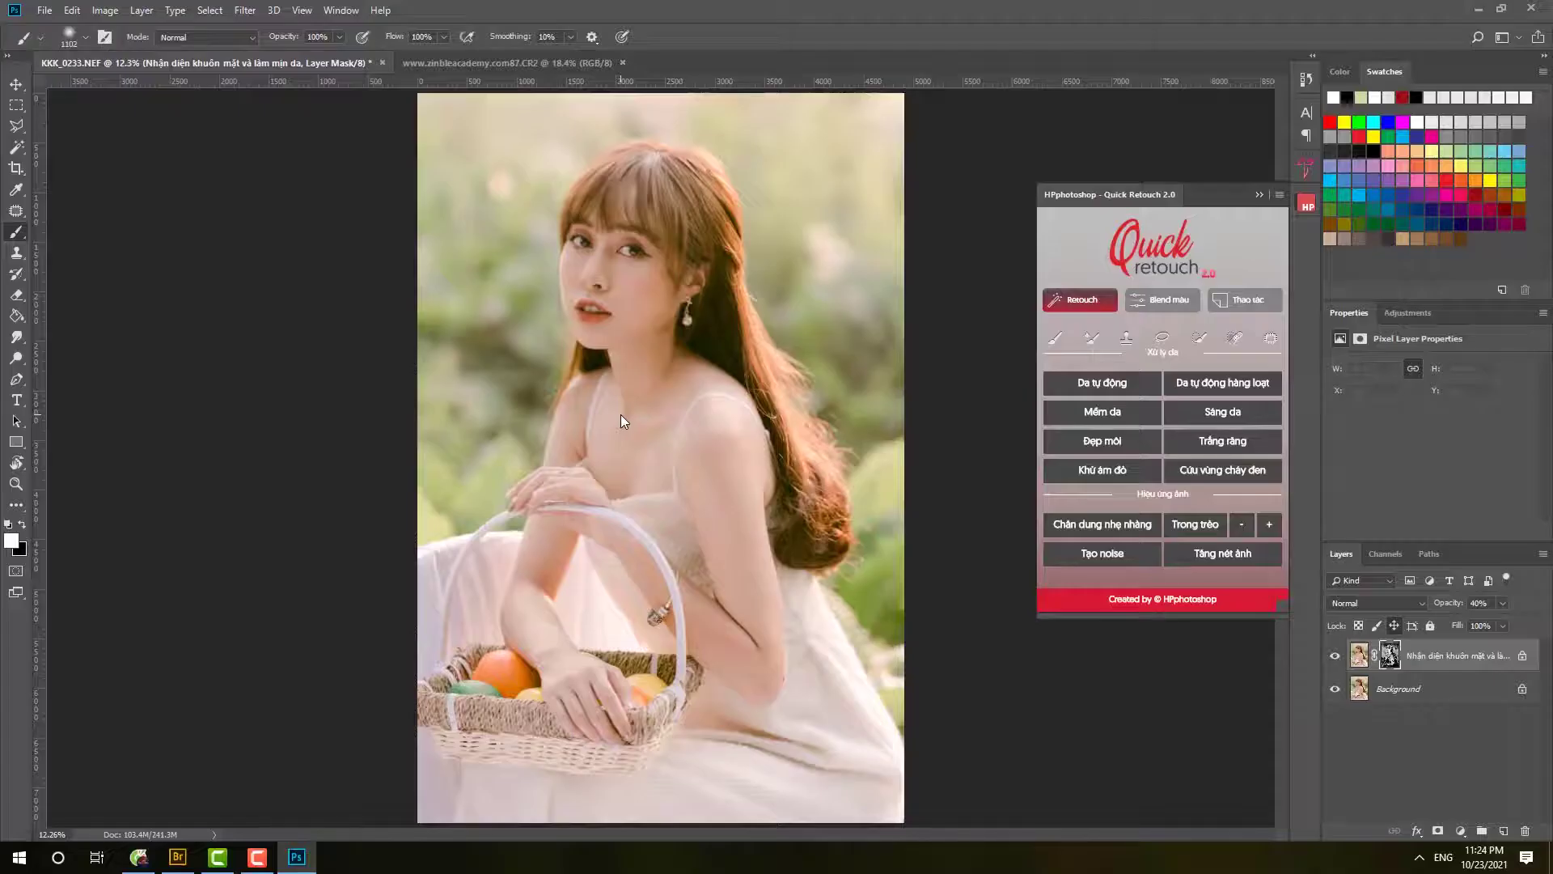
key("z")
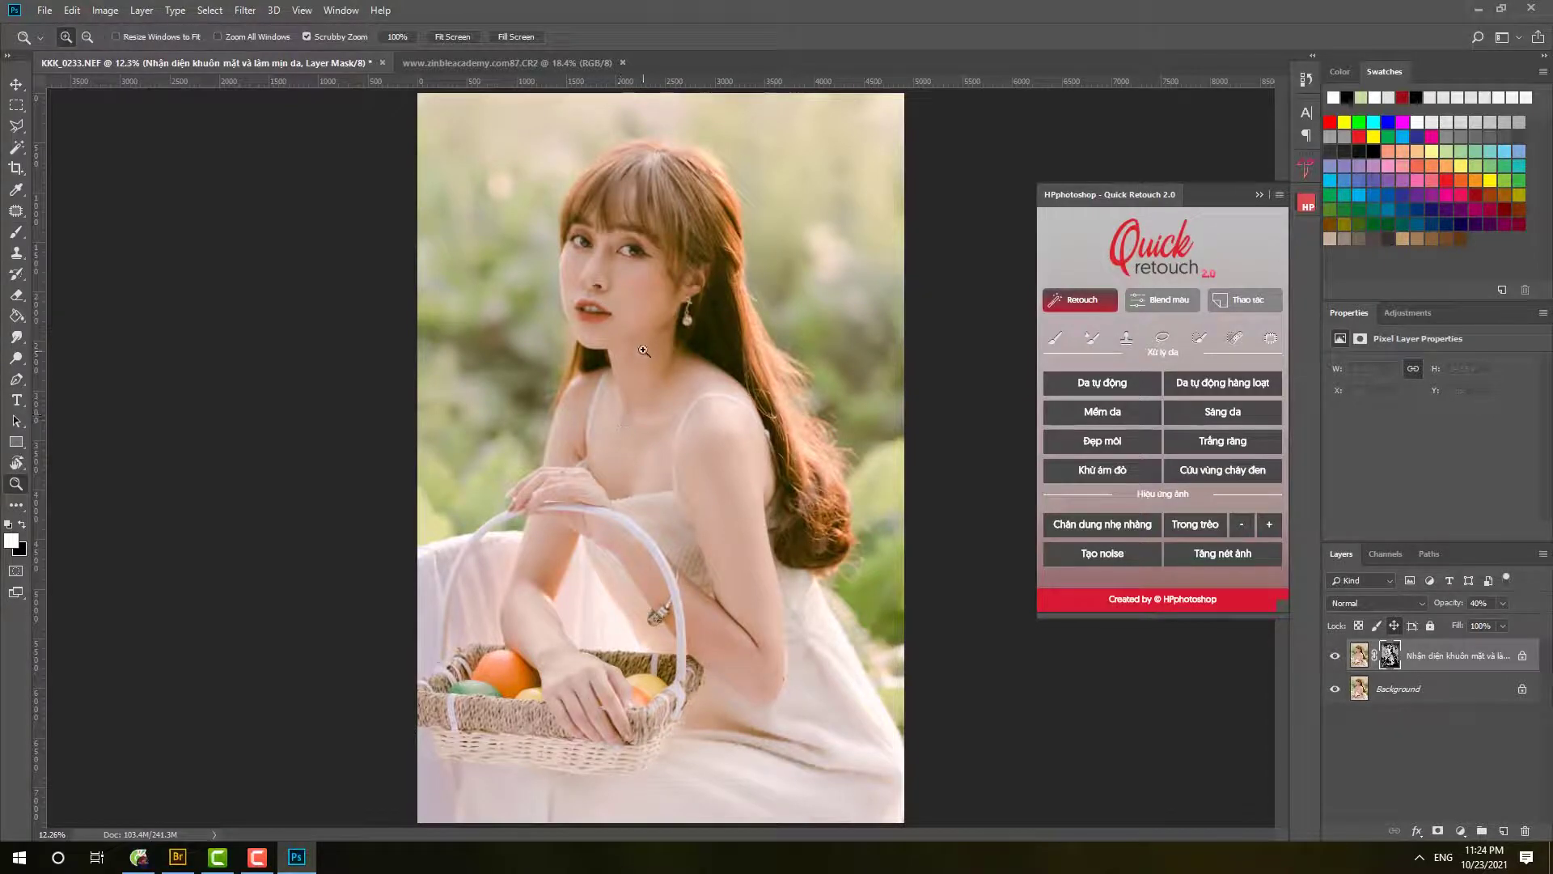
mouse_move(619, 292)
left_mouse_down()
mouse_move(593, 316)
mouse_move(632, 392)
left_mouse_up()
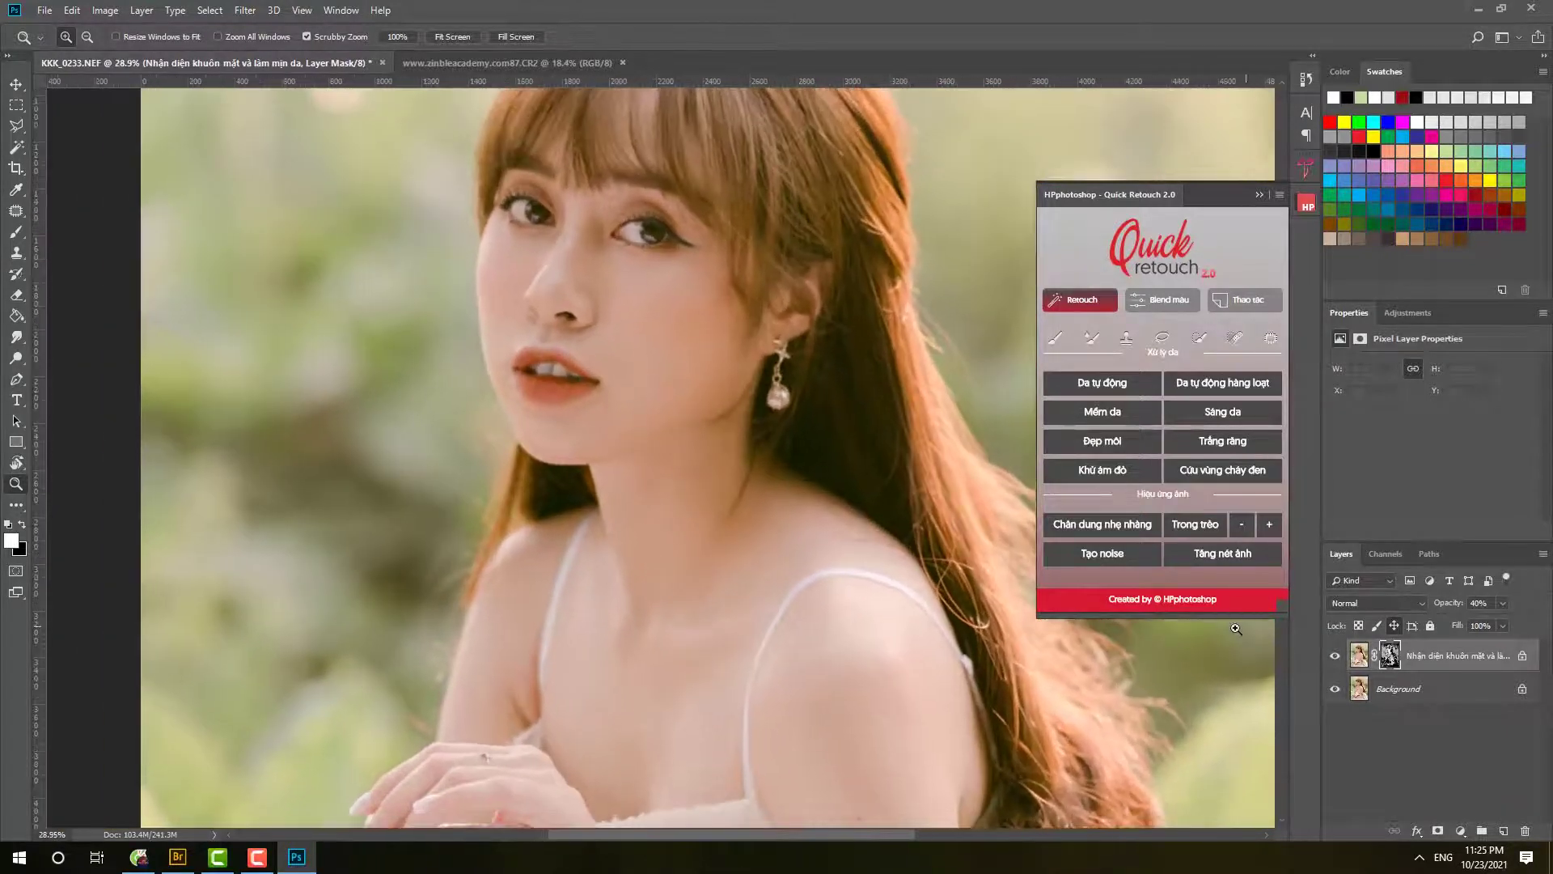
key("v")
left_click(1361, 655)
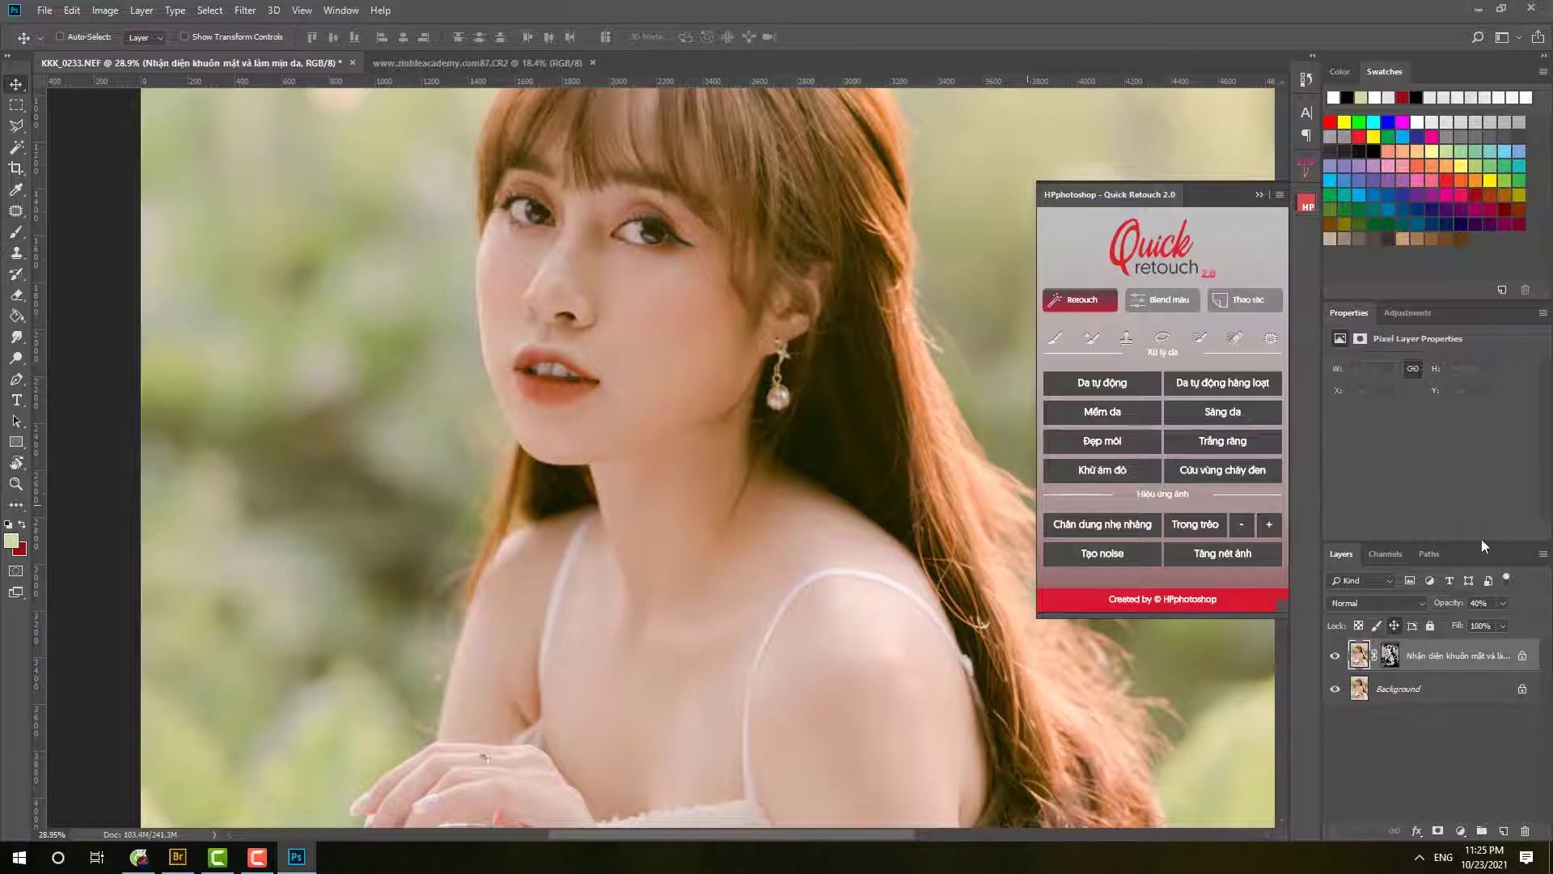
left_click(1502, 605)
left_click_drag(1498, 621, 1533, 632)
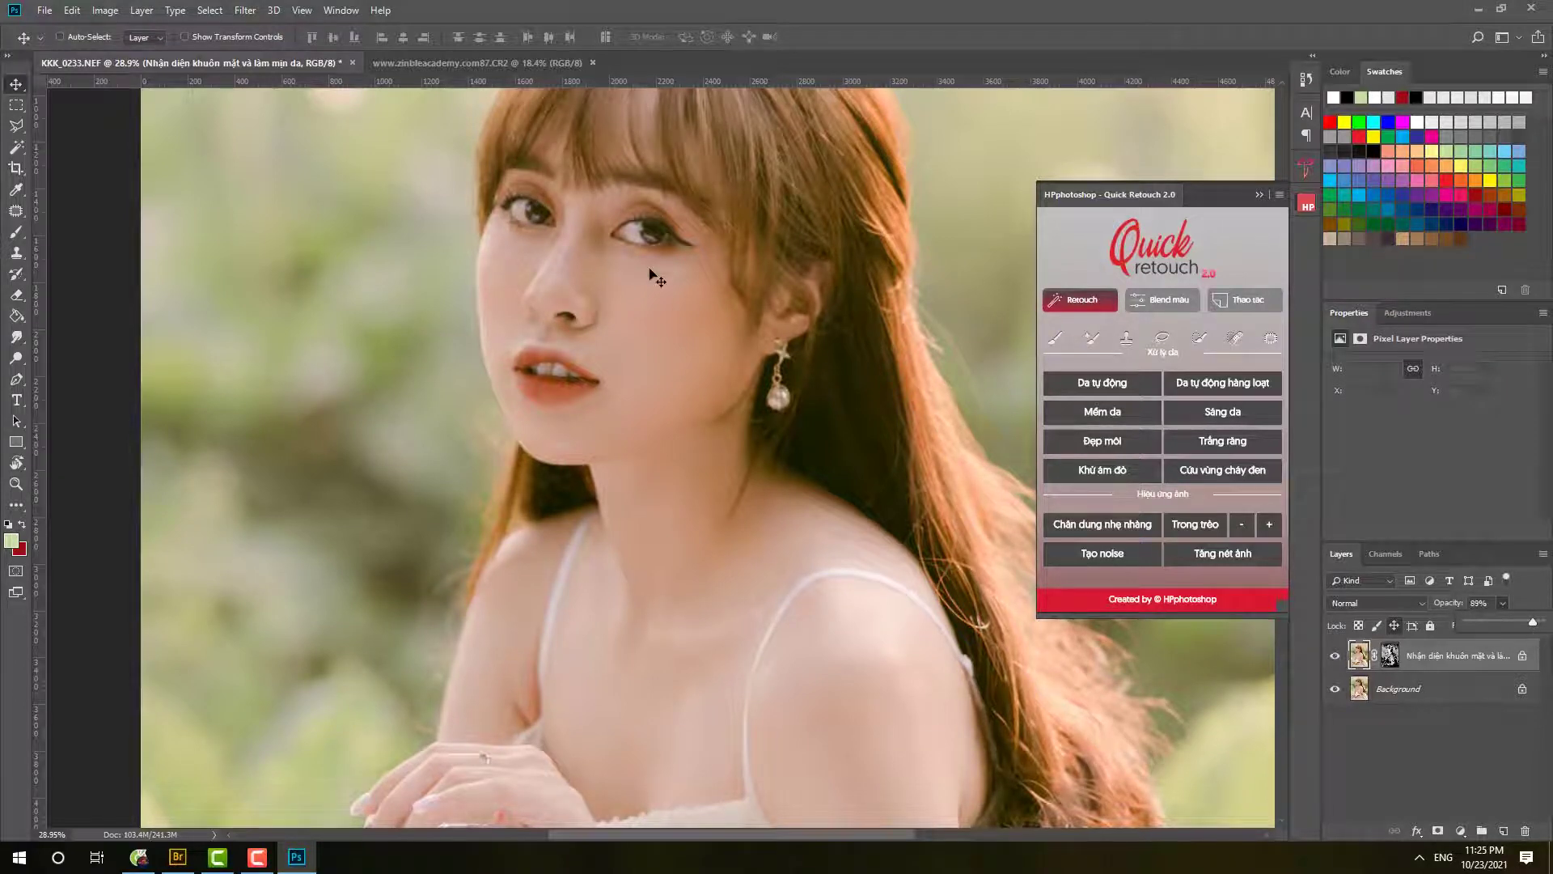
Zoom in and out on the cheek to inspect the skin smoothing
key("z")
scroll(703, 355, "up", 3)
scroll(703, 354, "down", 3)
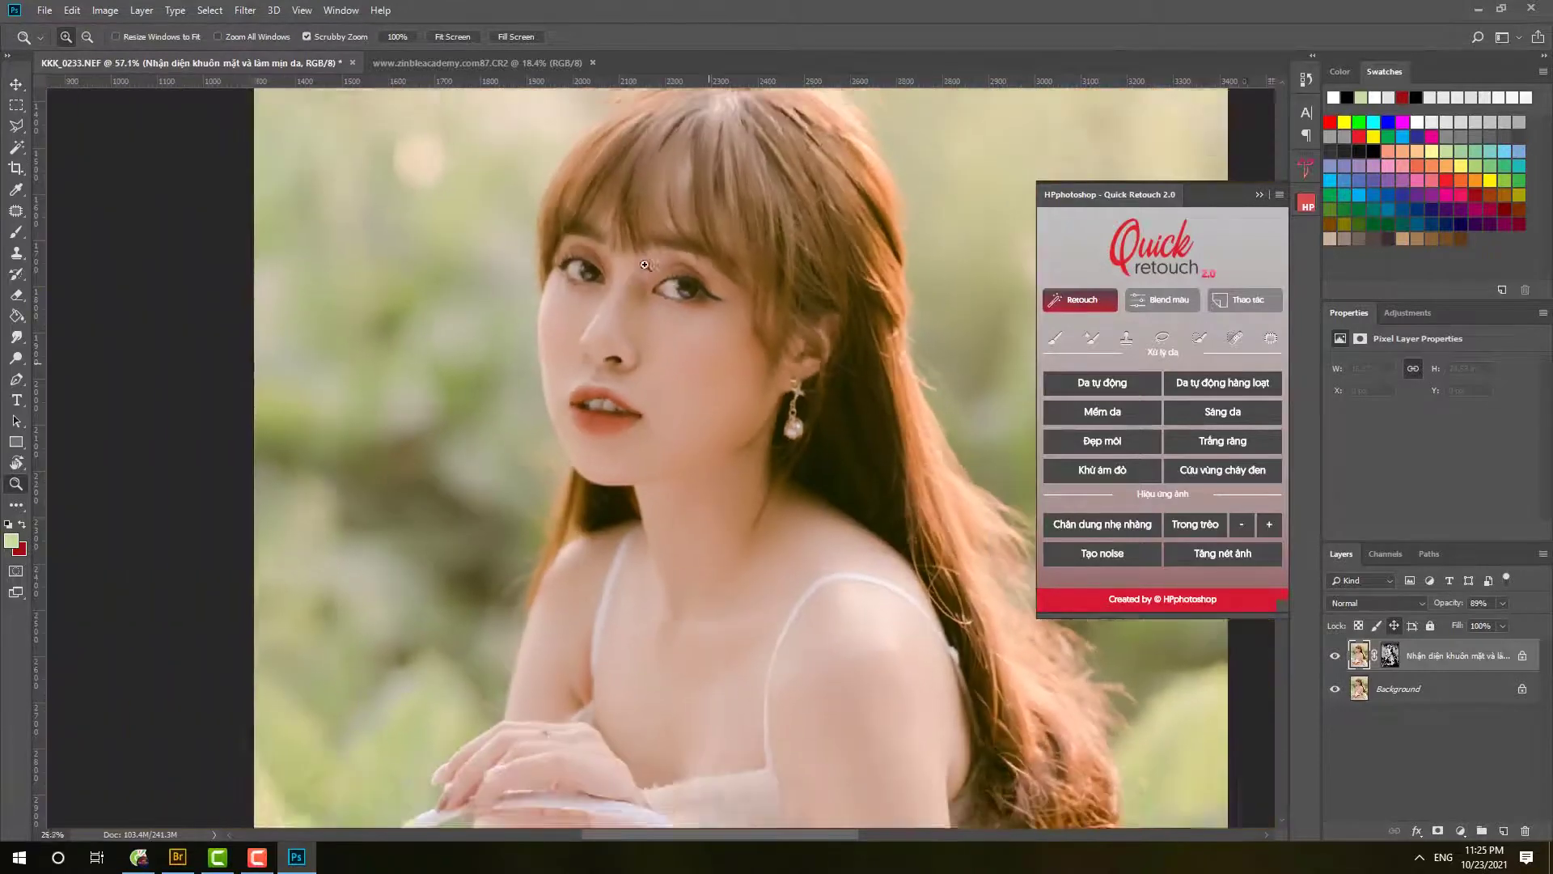
scroll(797, 647, "up", 3)
scroll(720, 531, "down", 3)
scroll(675, 363, "up", 2)
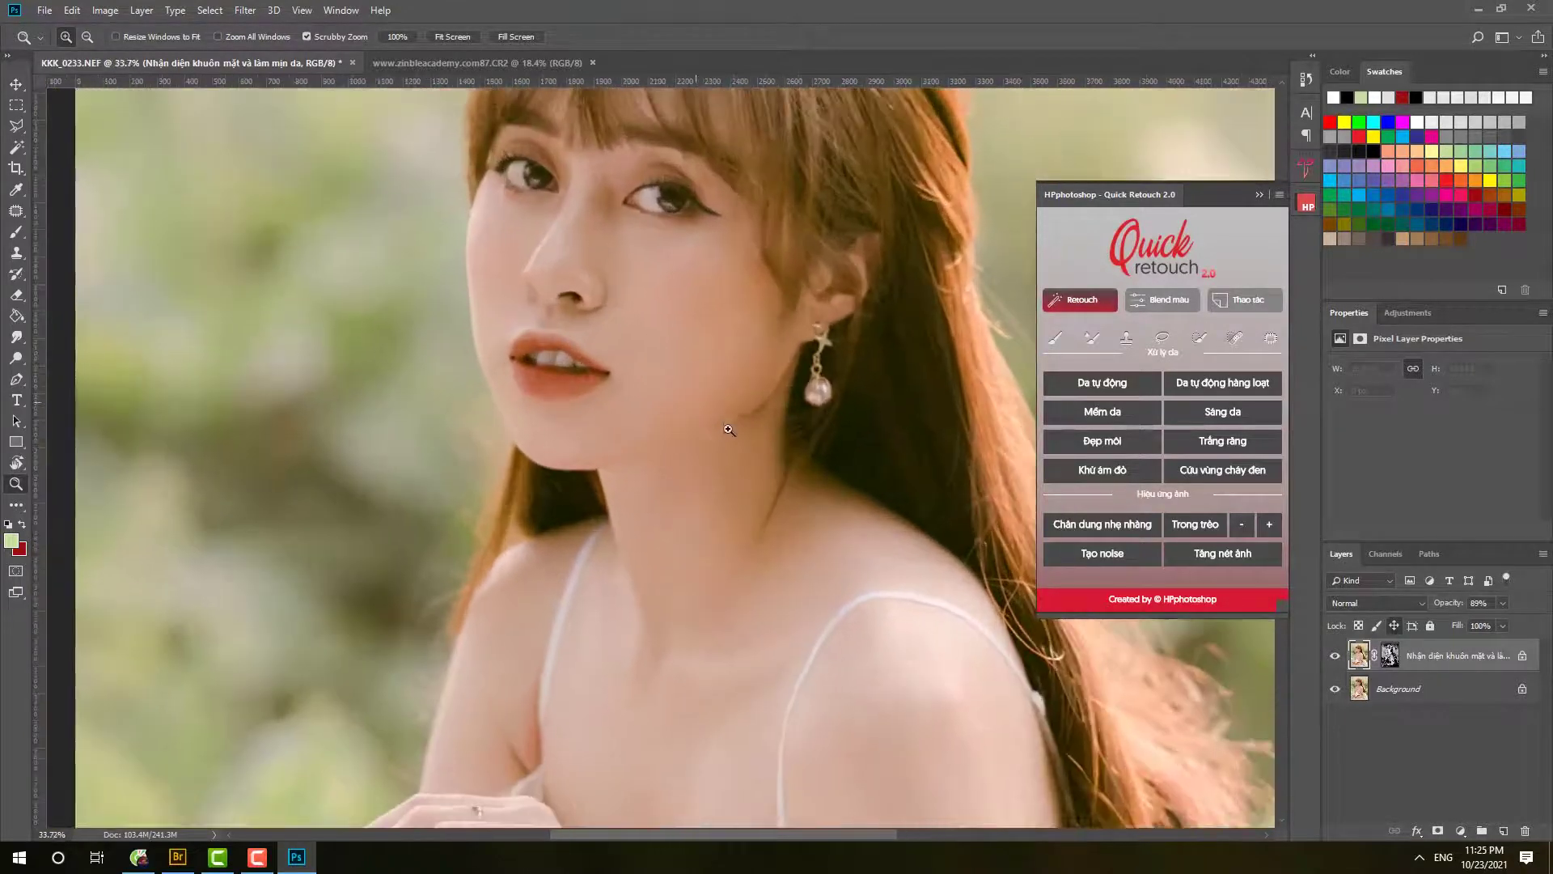
scroll(679, 368, "down", 3)
Switch to the couple photo and run Quick Retouch's 'Da tự động' automatic skin smoothing
key("v")
left_click(483, 63)
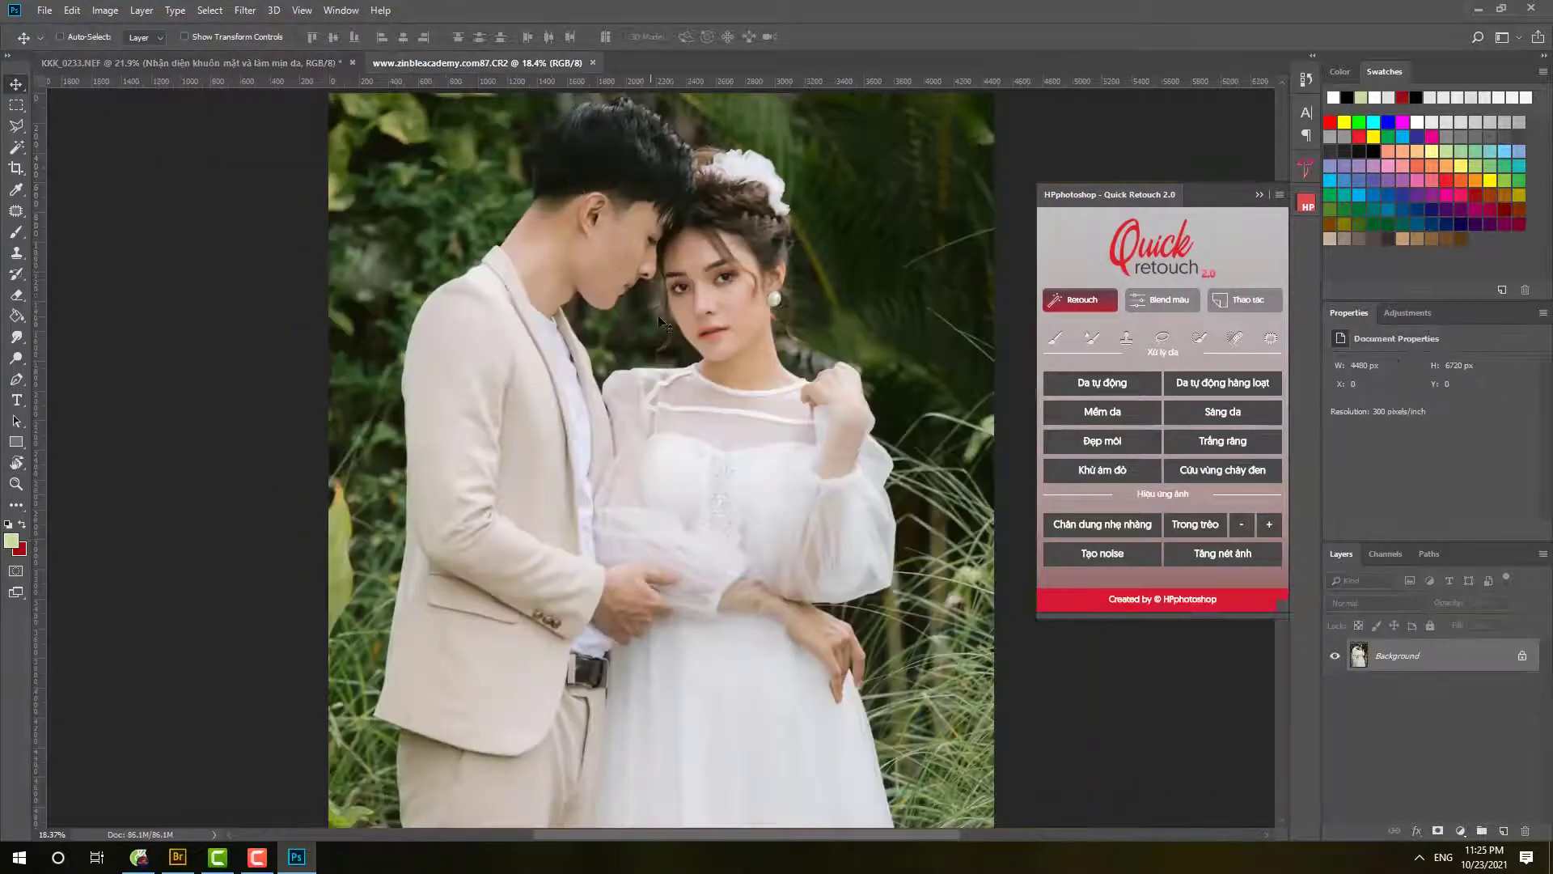
key("z")
scroll(659, 340, "down", 2)
scroll(622, 280, "up", 1)
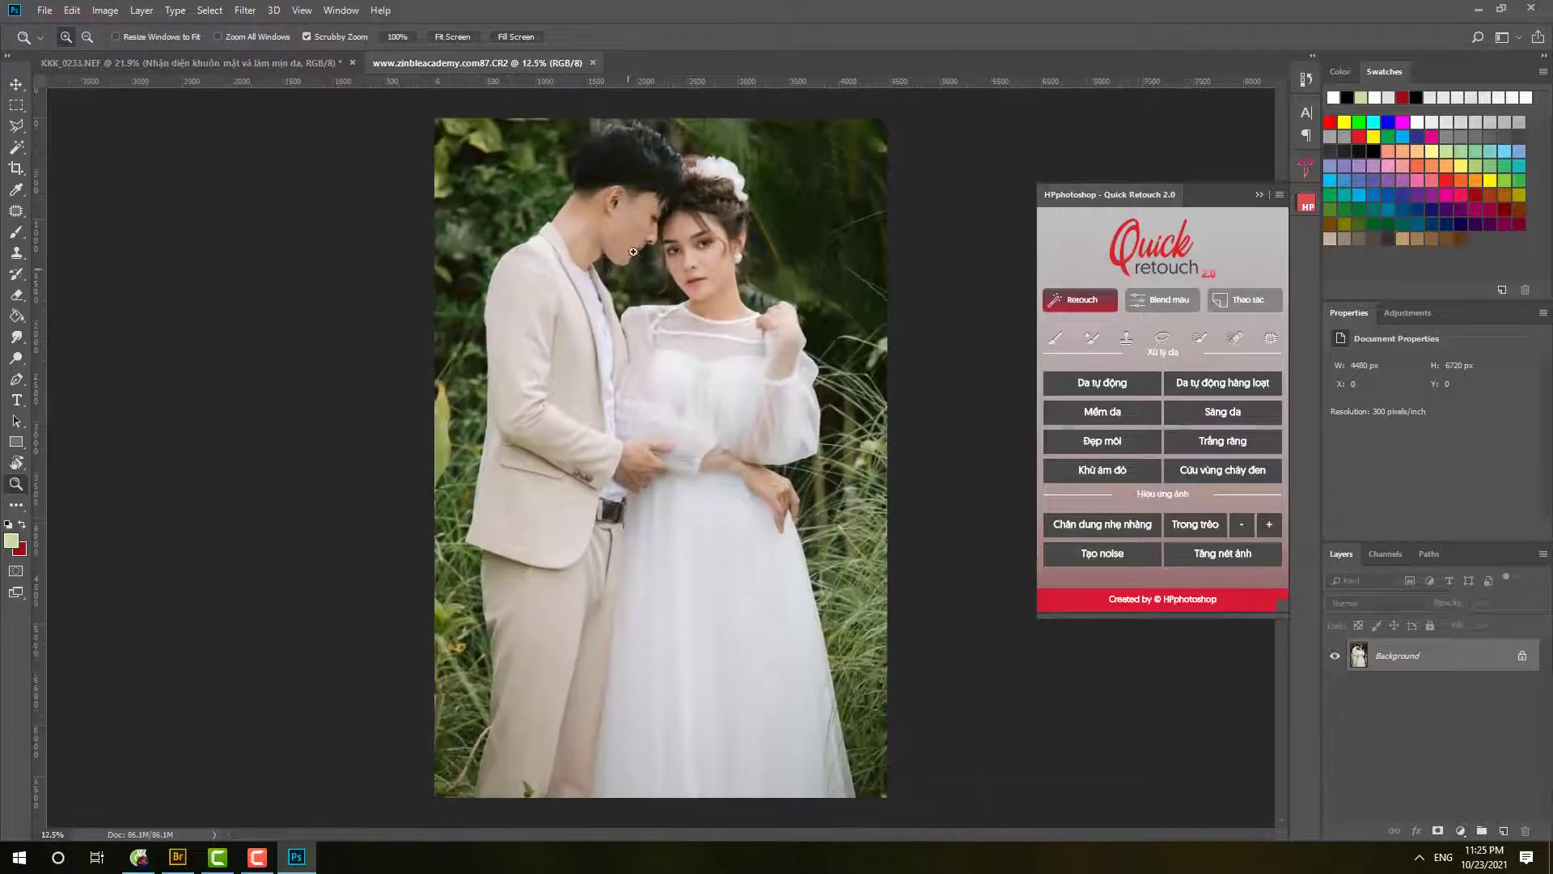
scroll(671, 275, "up", 2)
scroll(692, 273, "up", 2)
key("v")
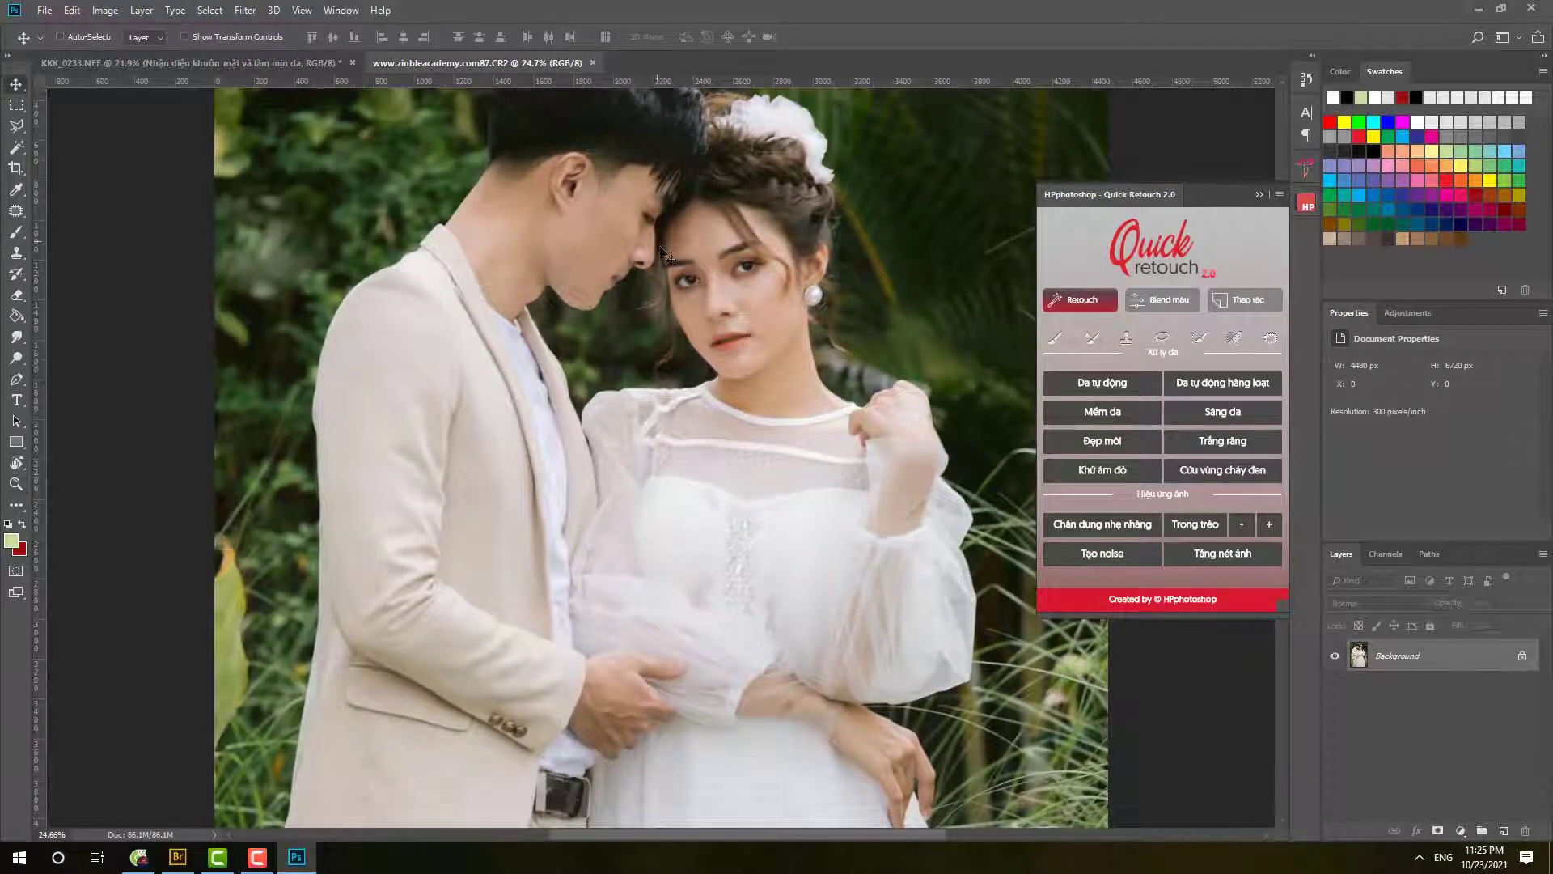
left_click(1080, 388)
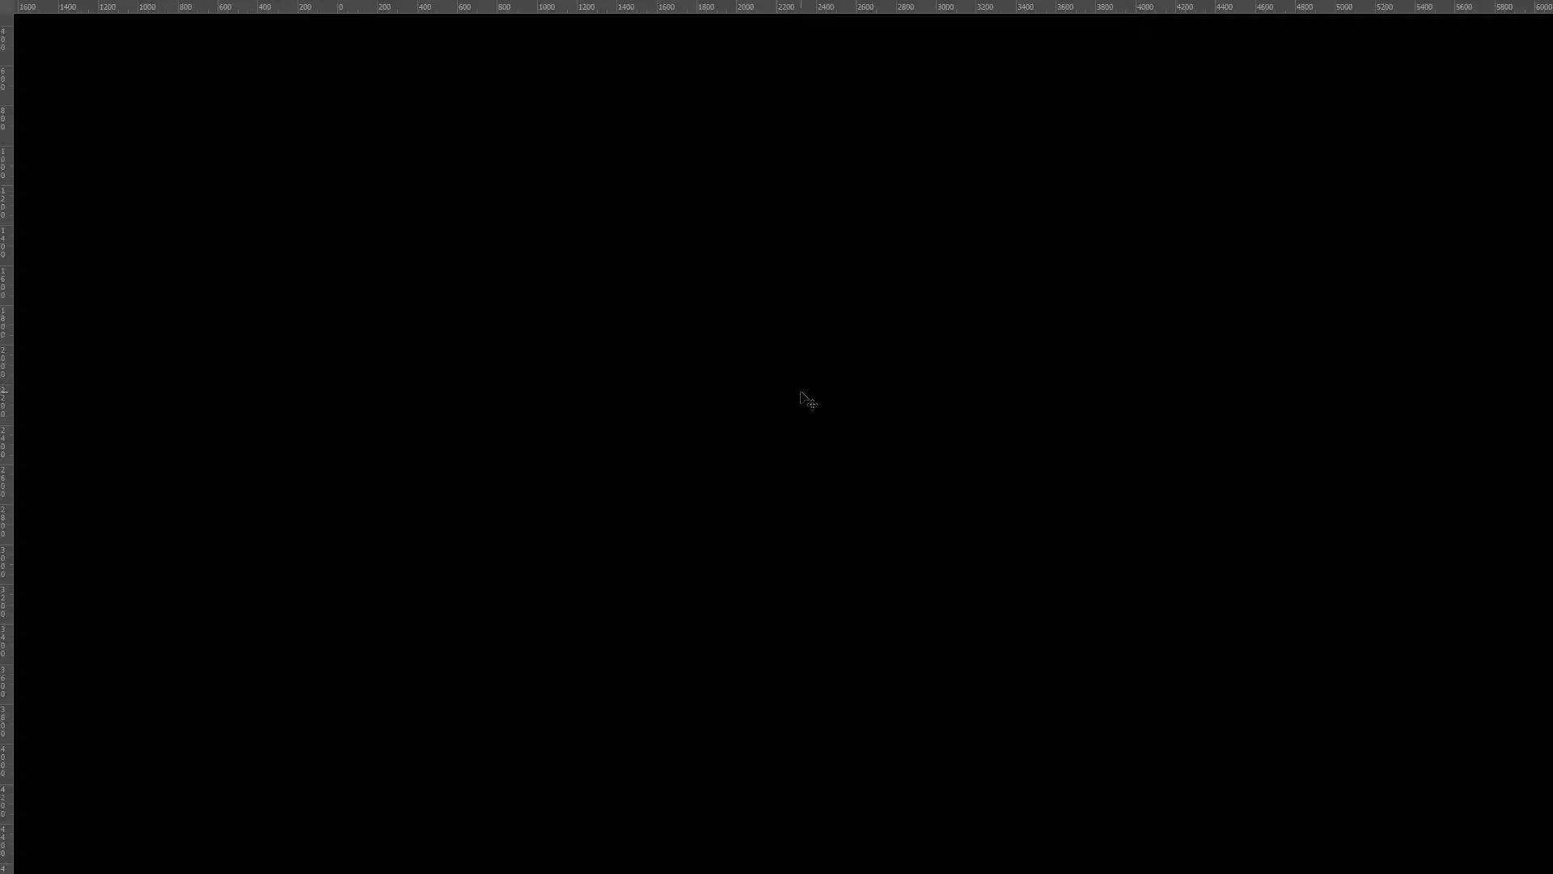
Zoom to the woman's face and compare the smoothing layer at 0% versus 84% opacity
key("z")
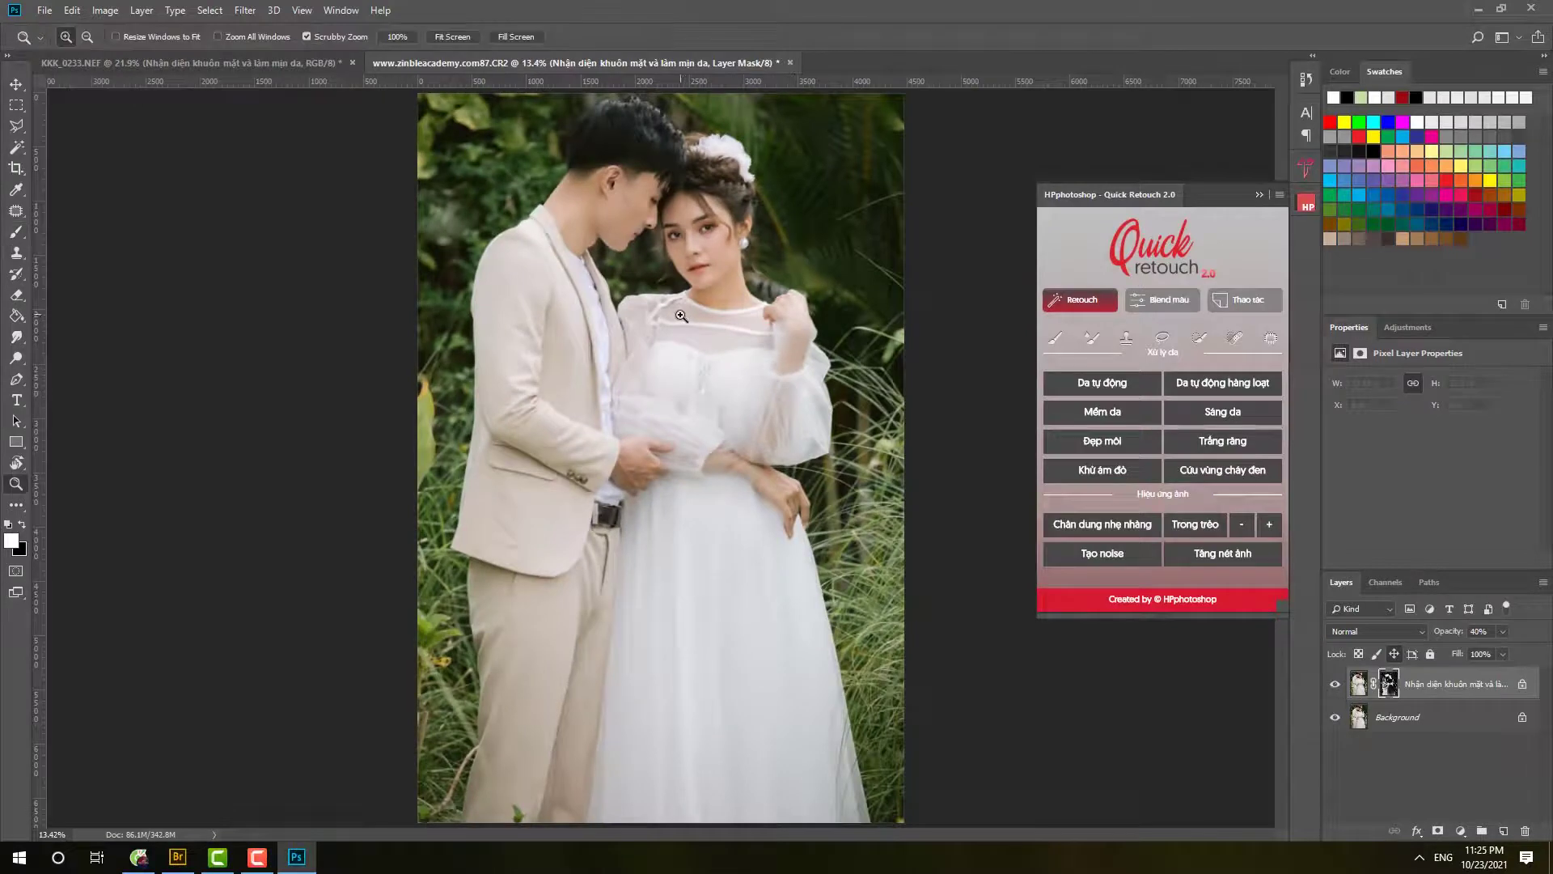
left_click_drag(680, 242, 717, 329)
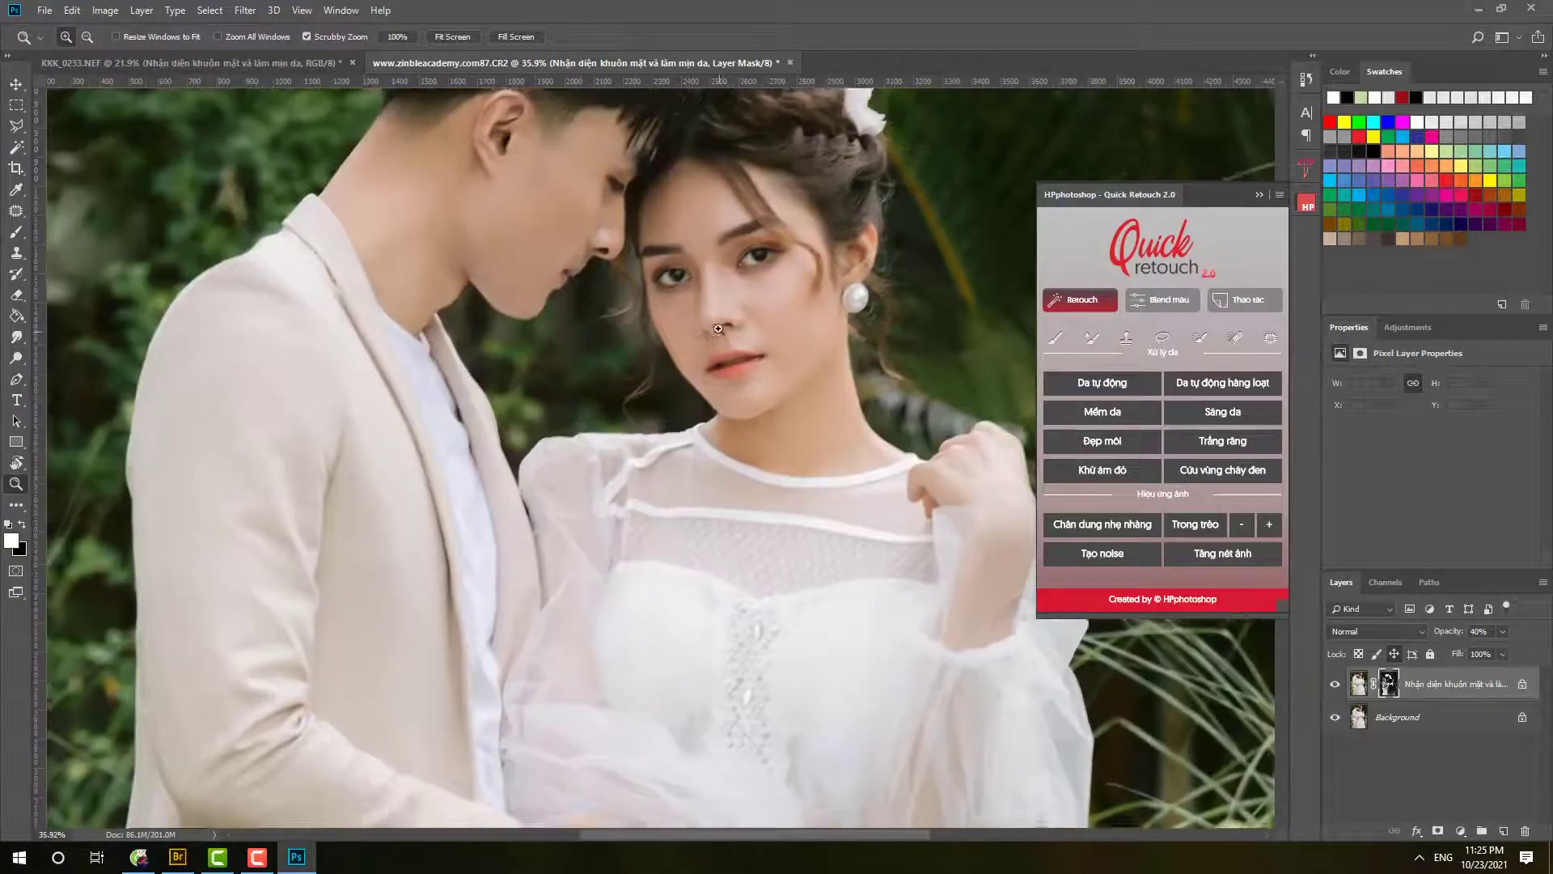
left_click(717, 329, "alt")
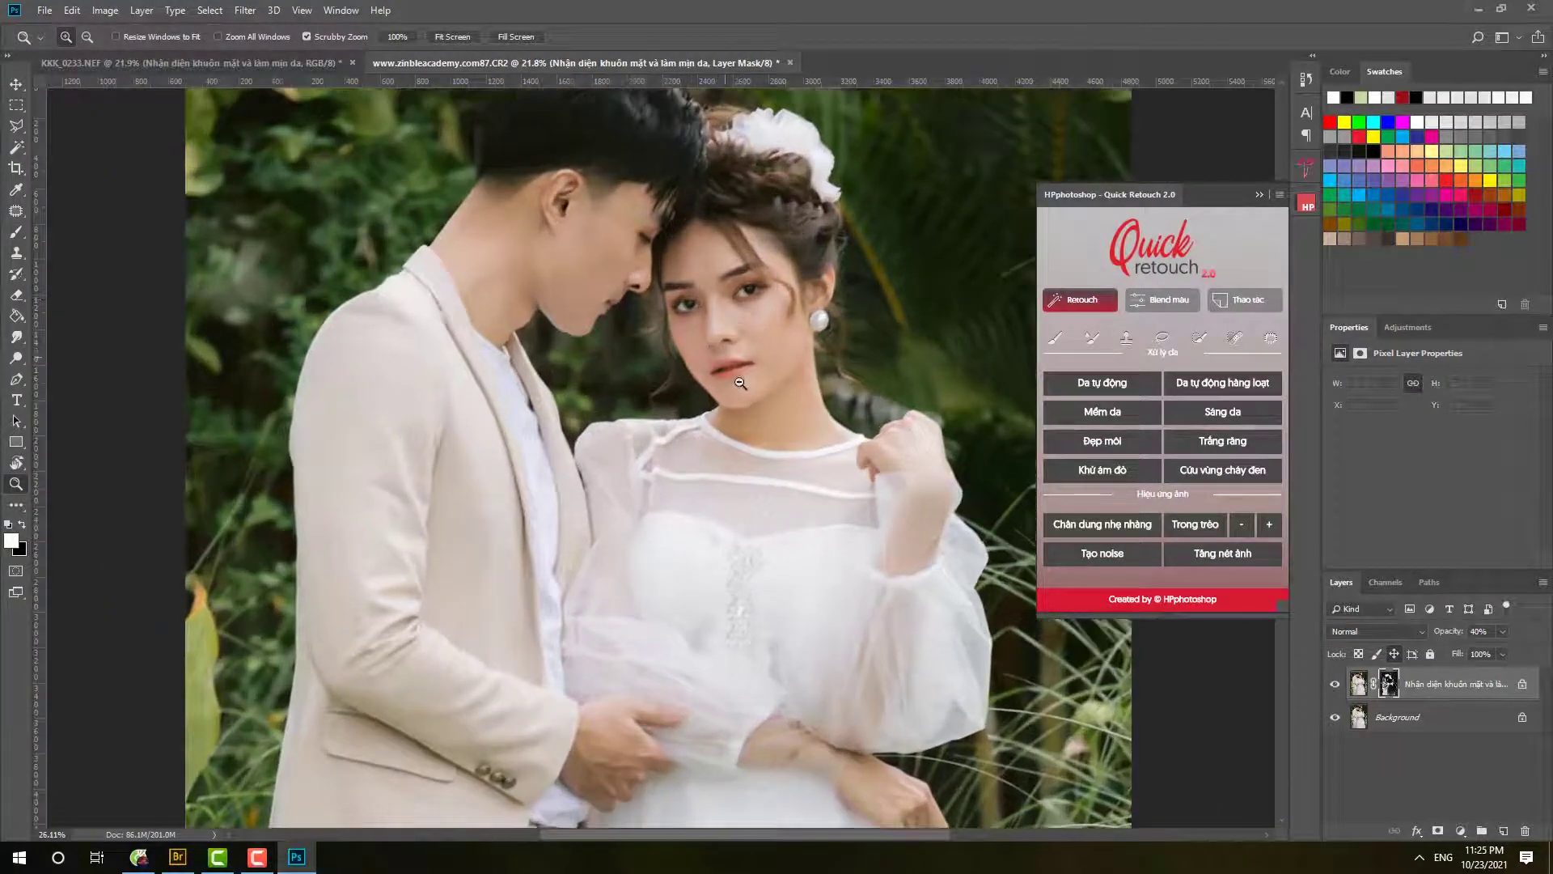
key("ctrl+0")
key("v")
left_click(1502, 630)
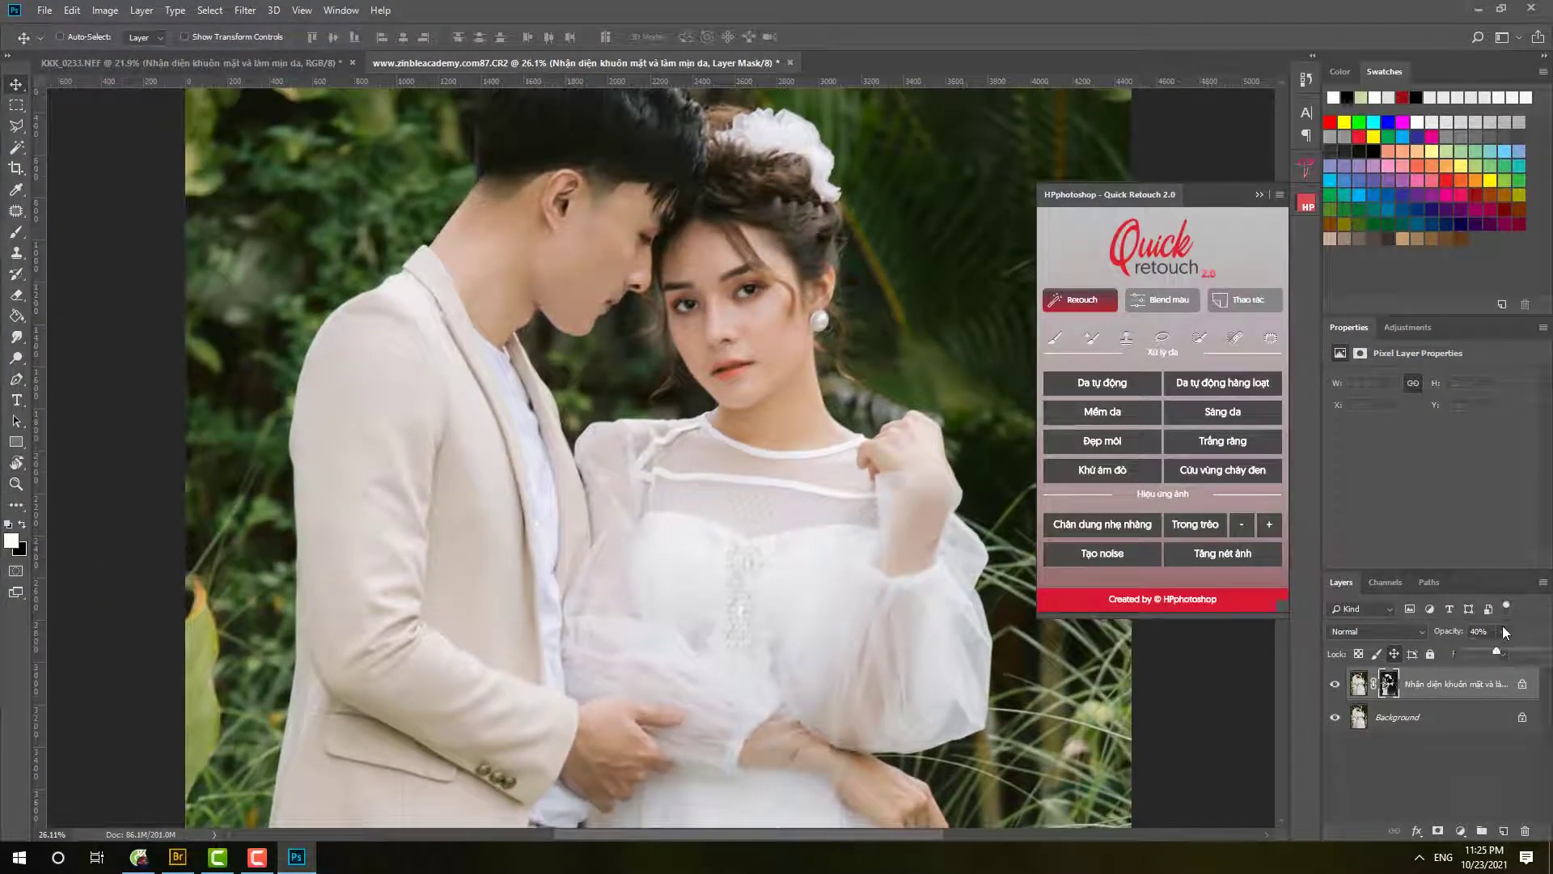
left_click_drag(1524, 656, 1436, 659)
left_click_drag(1436, 659, 1525, 657)
Compare against the original skin again and settle the smoothing layer at 88% opacity
key("z")
left_click_drag(700, 291, 777, 293)
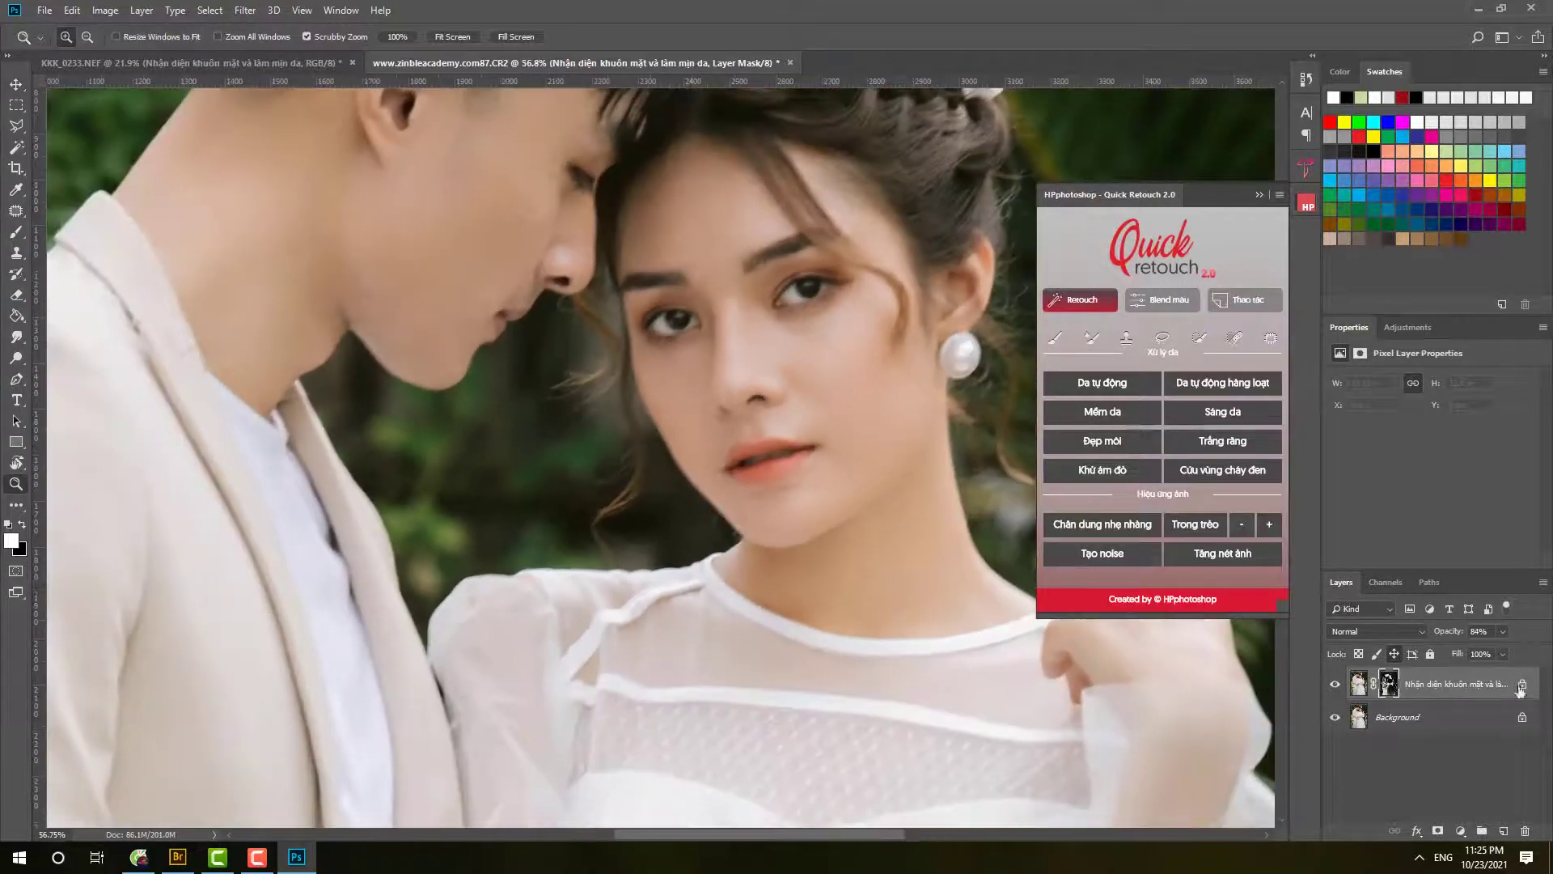
left_click(1502, 631)
left_click_drag(1506, 654, 1398, 664)
left_click_drag(1497, 651, 1506, 651)
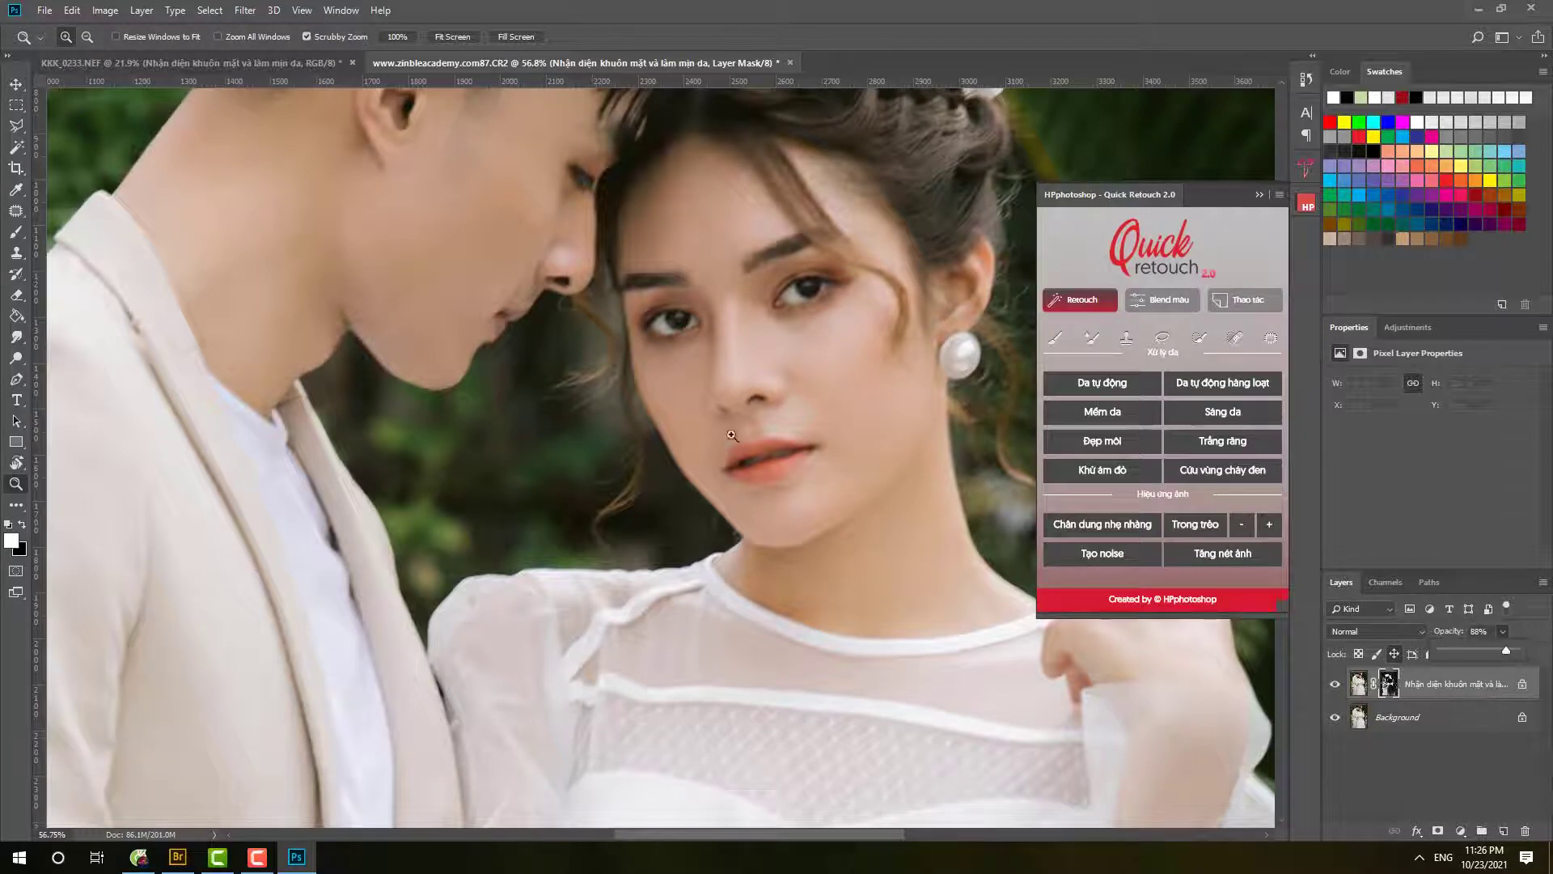
mouse_move(752, 414)
left_mouse_down()
mouse_move(702, 379)
mouse_move(752, 454)
mouse_move(688, 299)
mouse_move(732, 301)
left_mouse_up()
key("v")
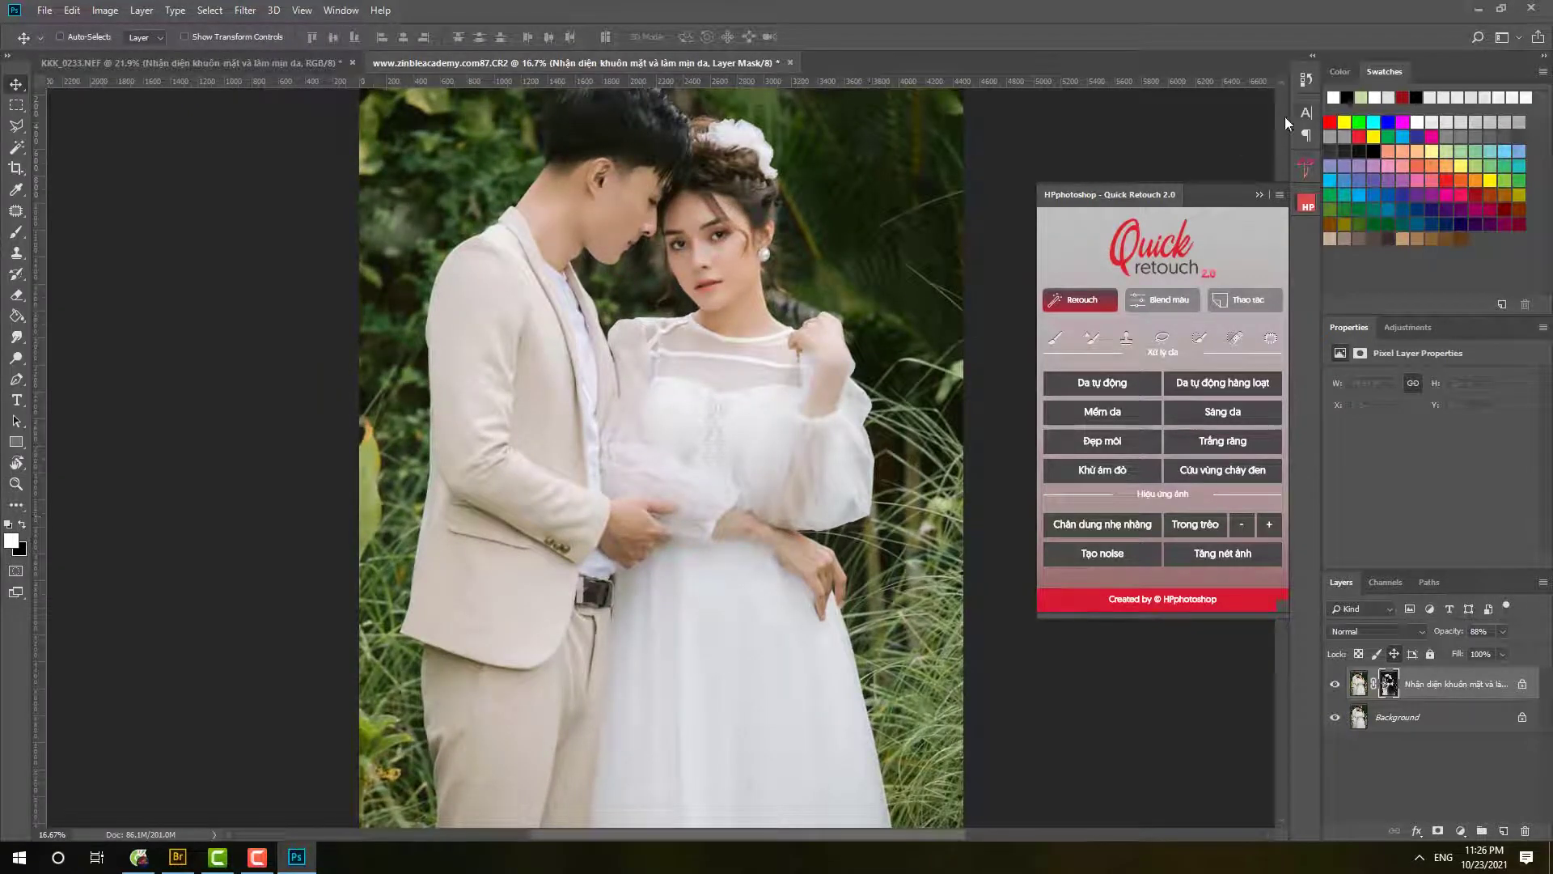
Minimize Photoshop, select DSCF0372.RAF with KKK_1741.NEF in Bridge, then minimize Bridge
left_click(1479, 10)
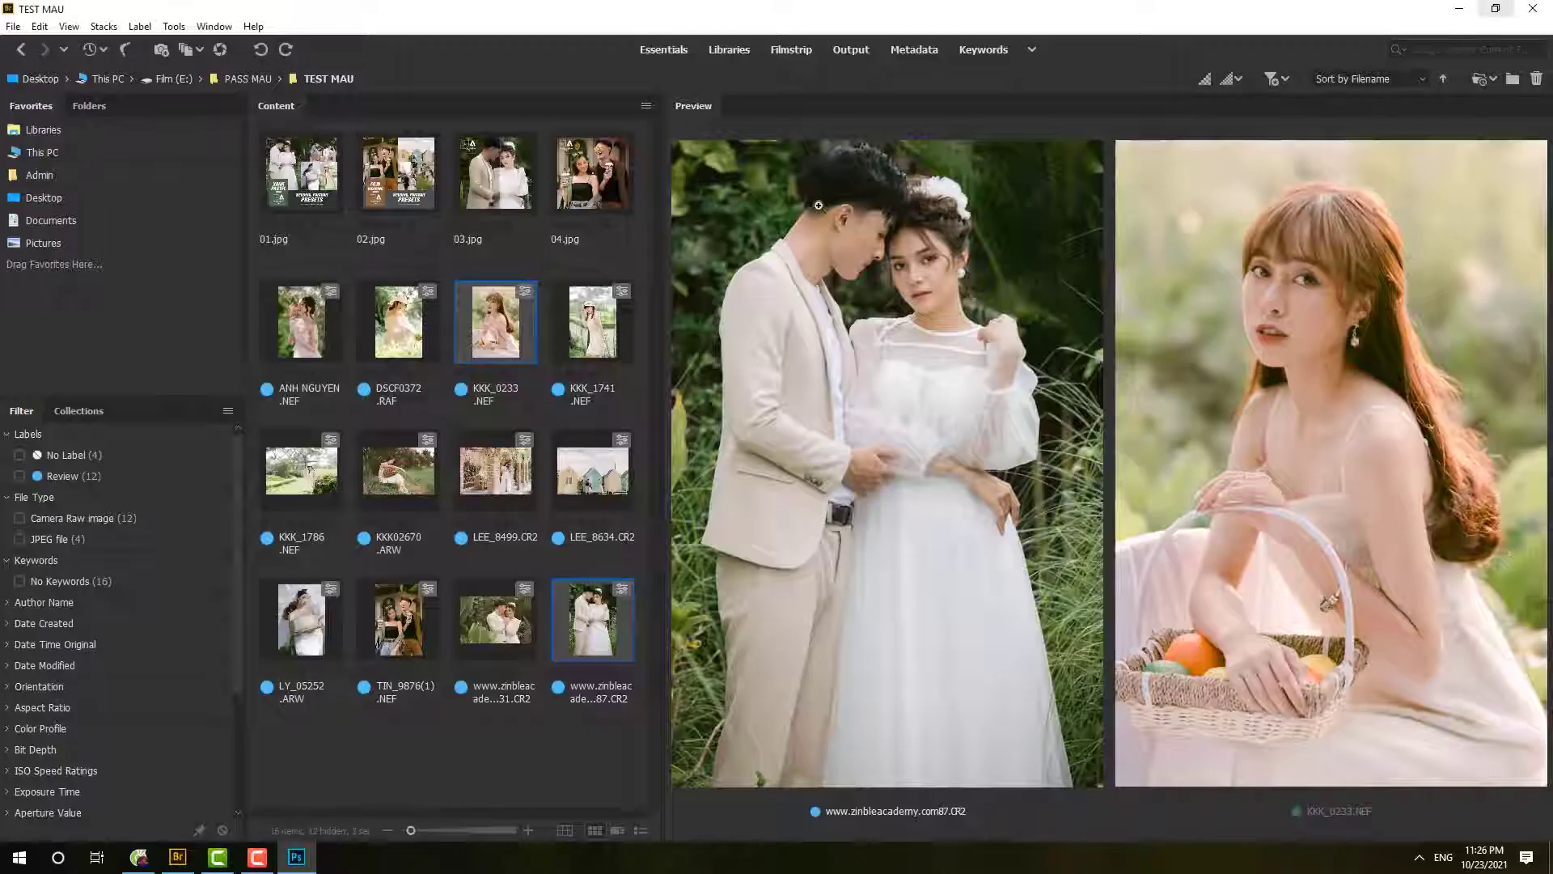
left_click(491, 467)
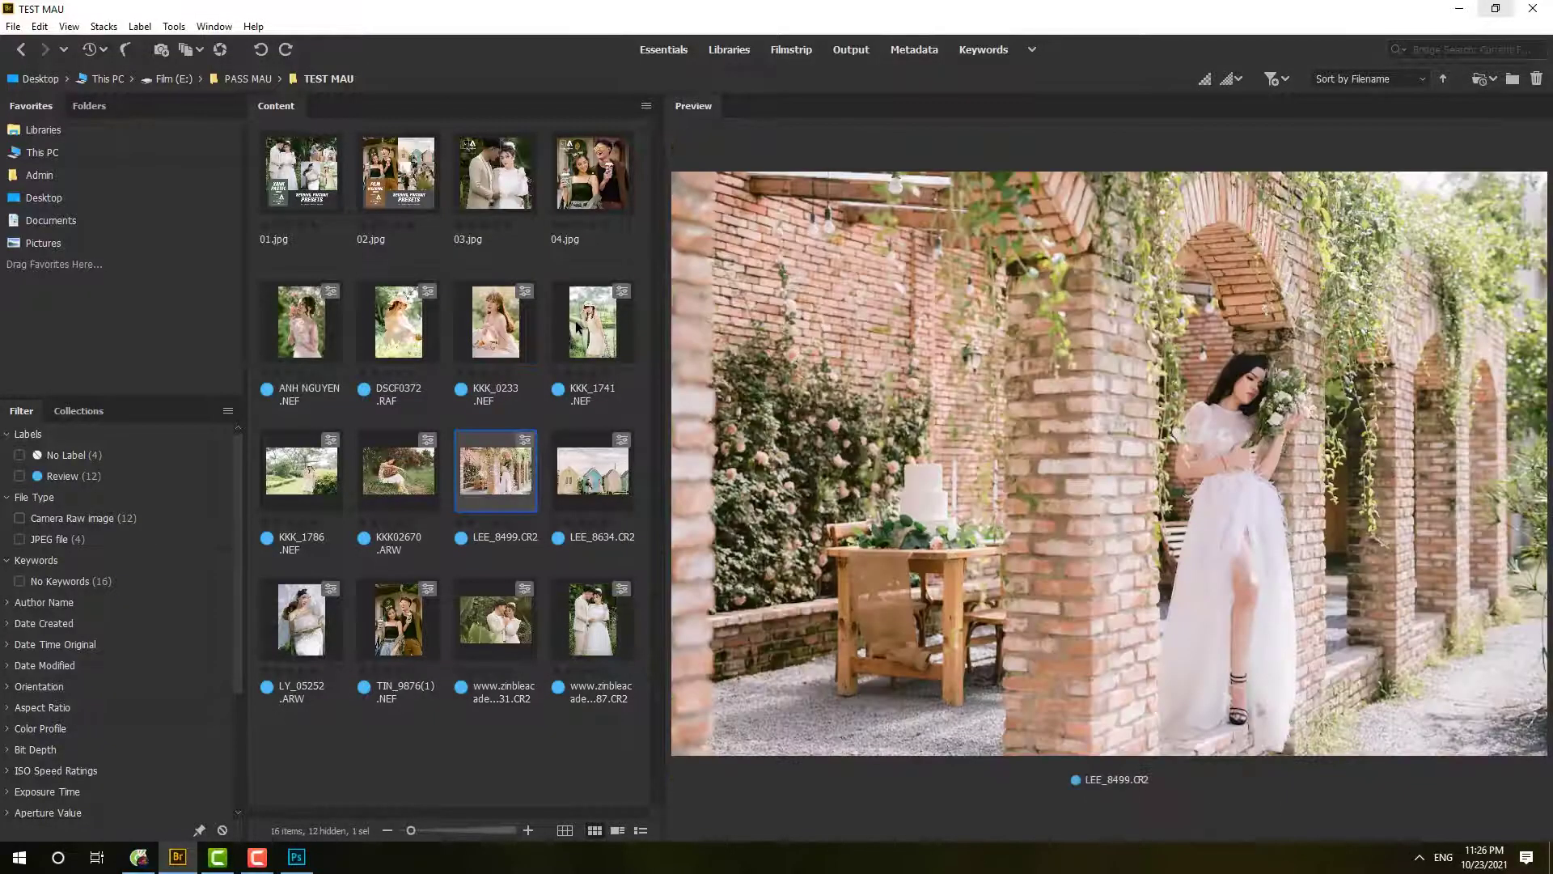
left_click(577, 327)
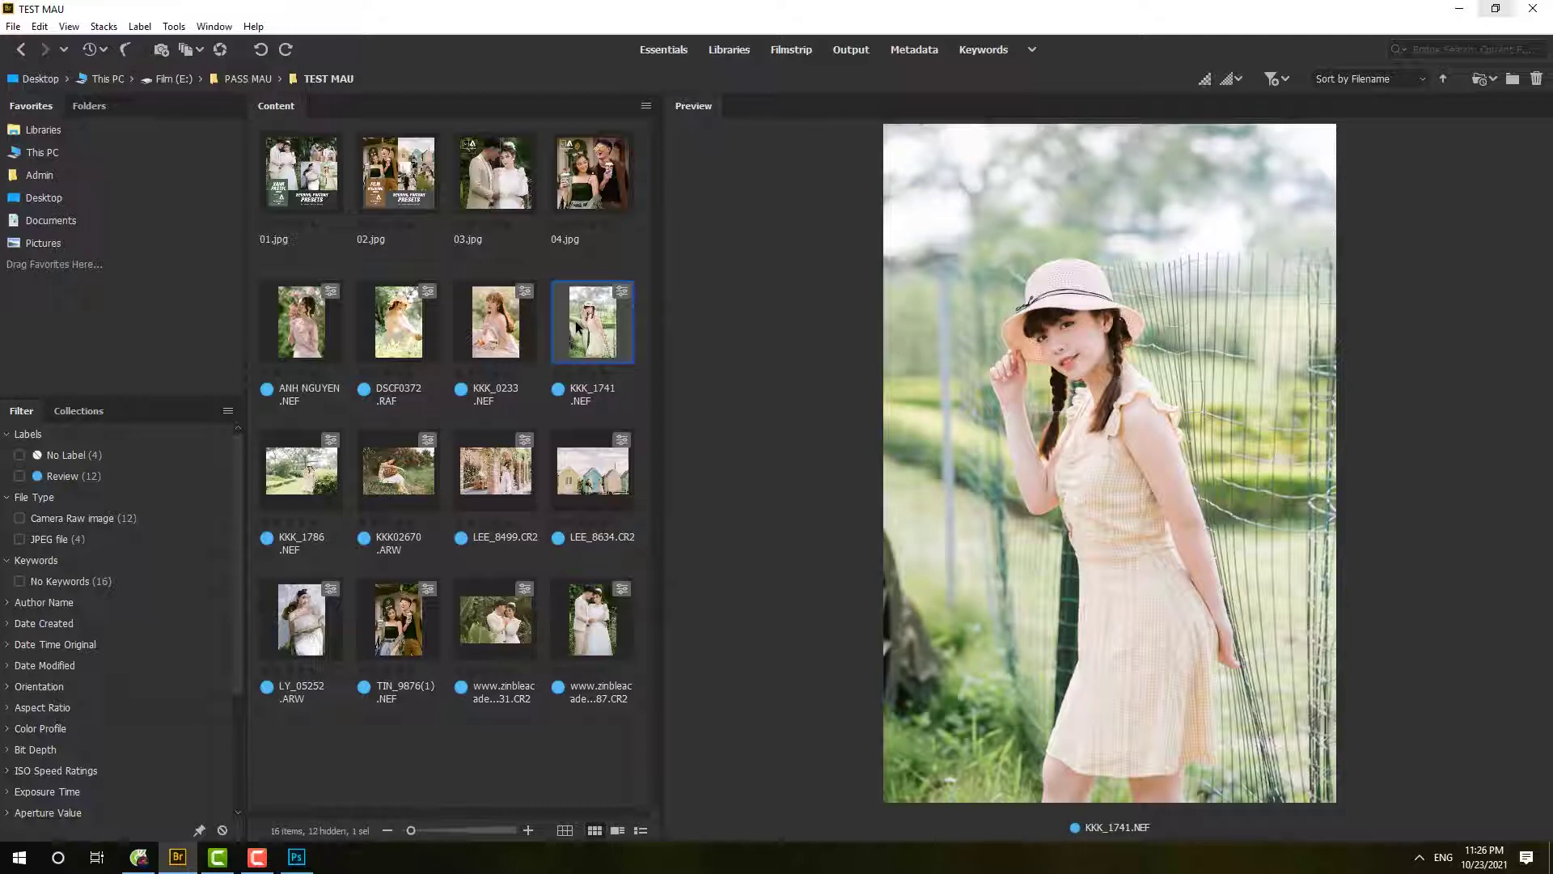
left_click(407, 329)
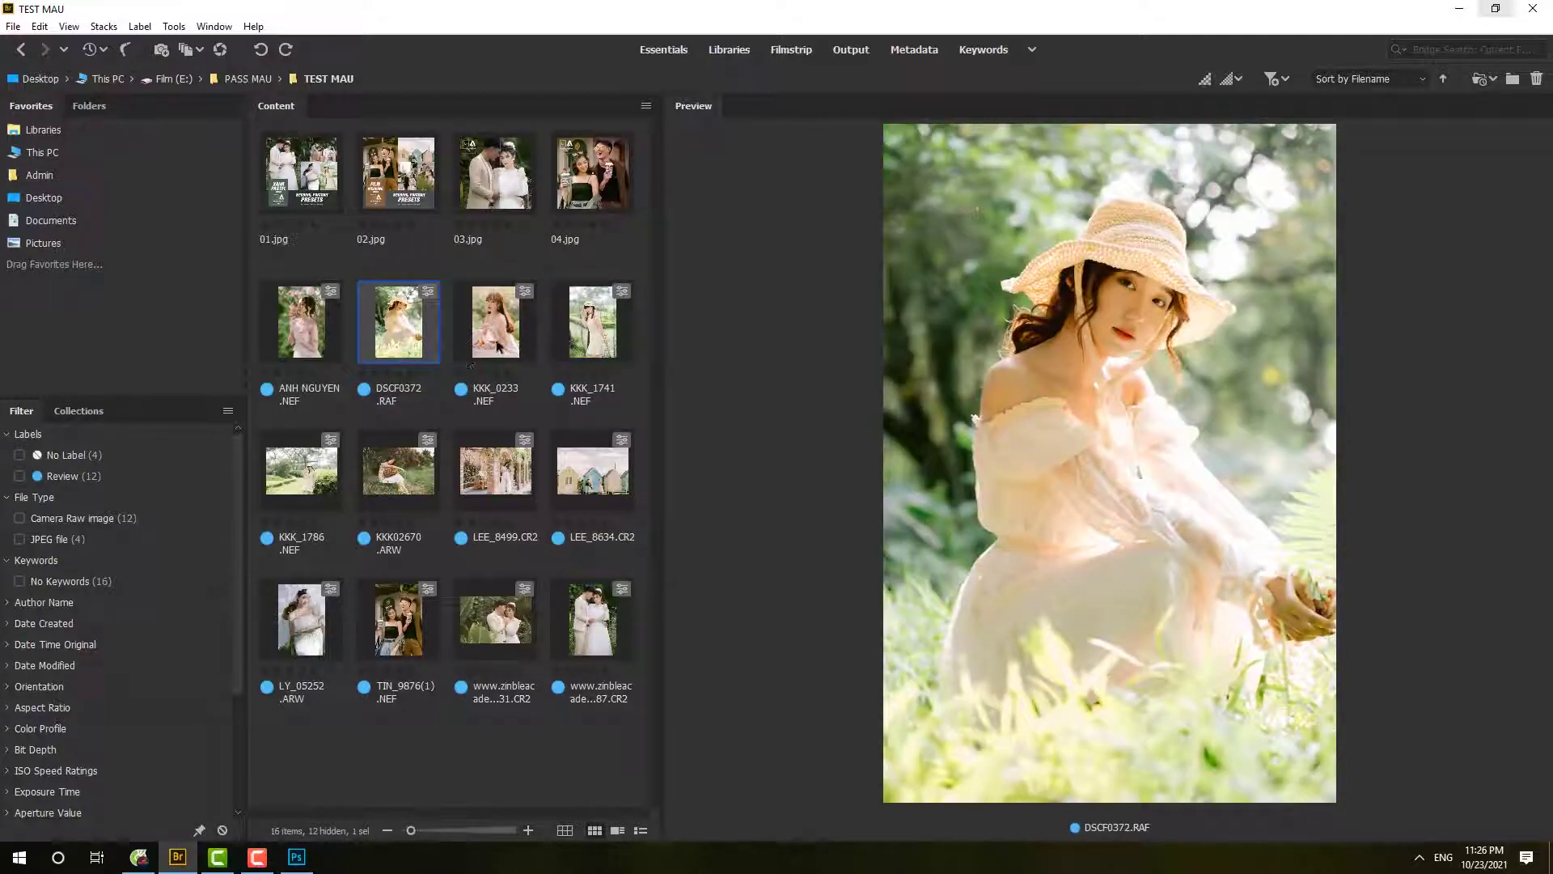
left_click(592, 339, "ctrl")
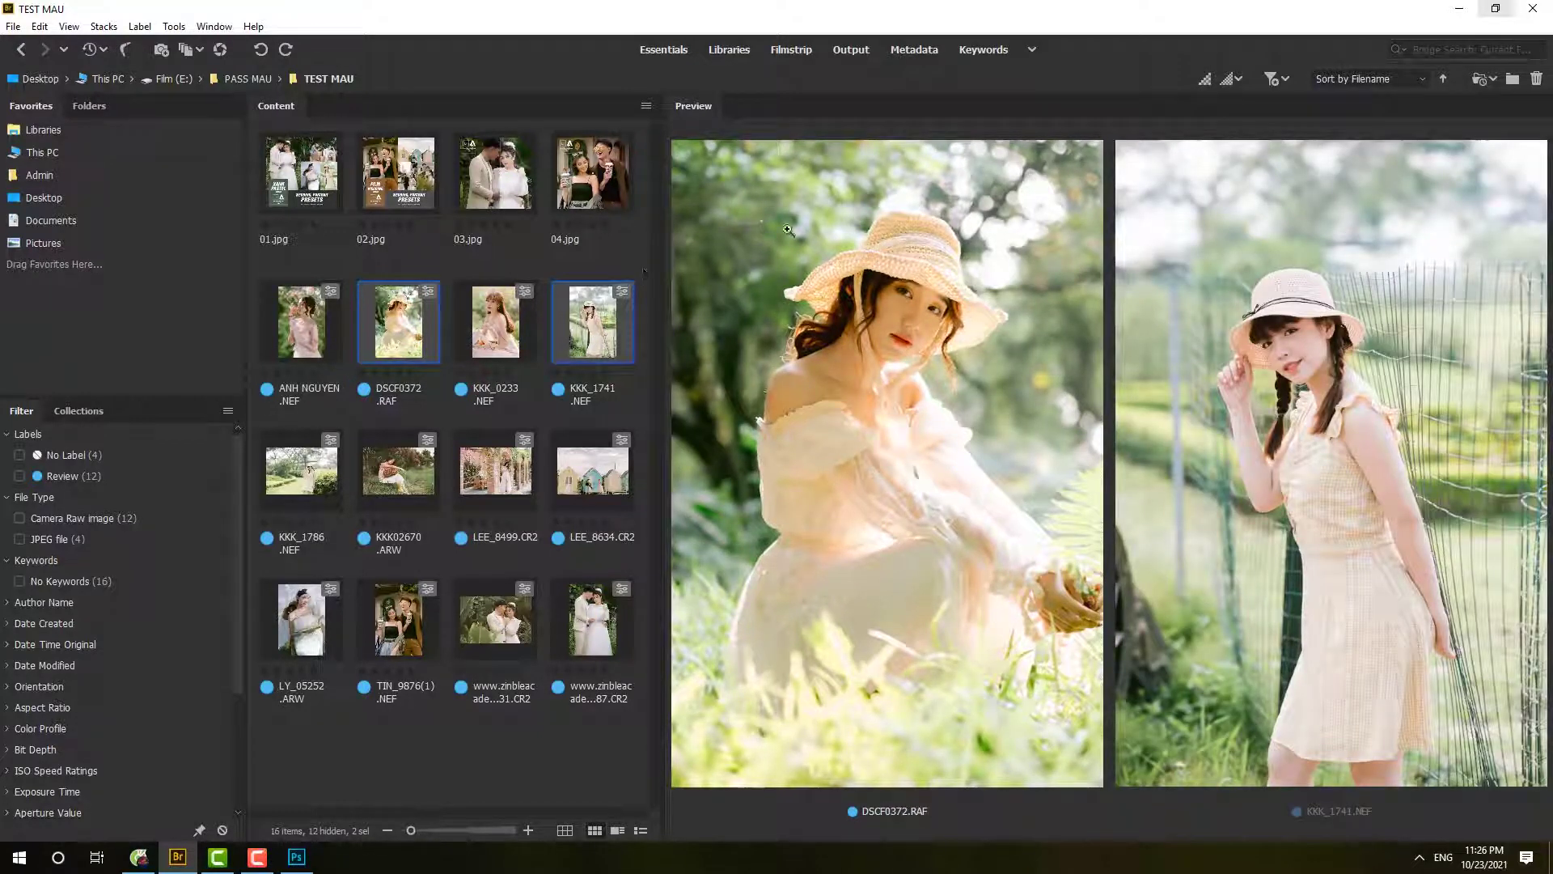
left_click(1459, 9)
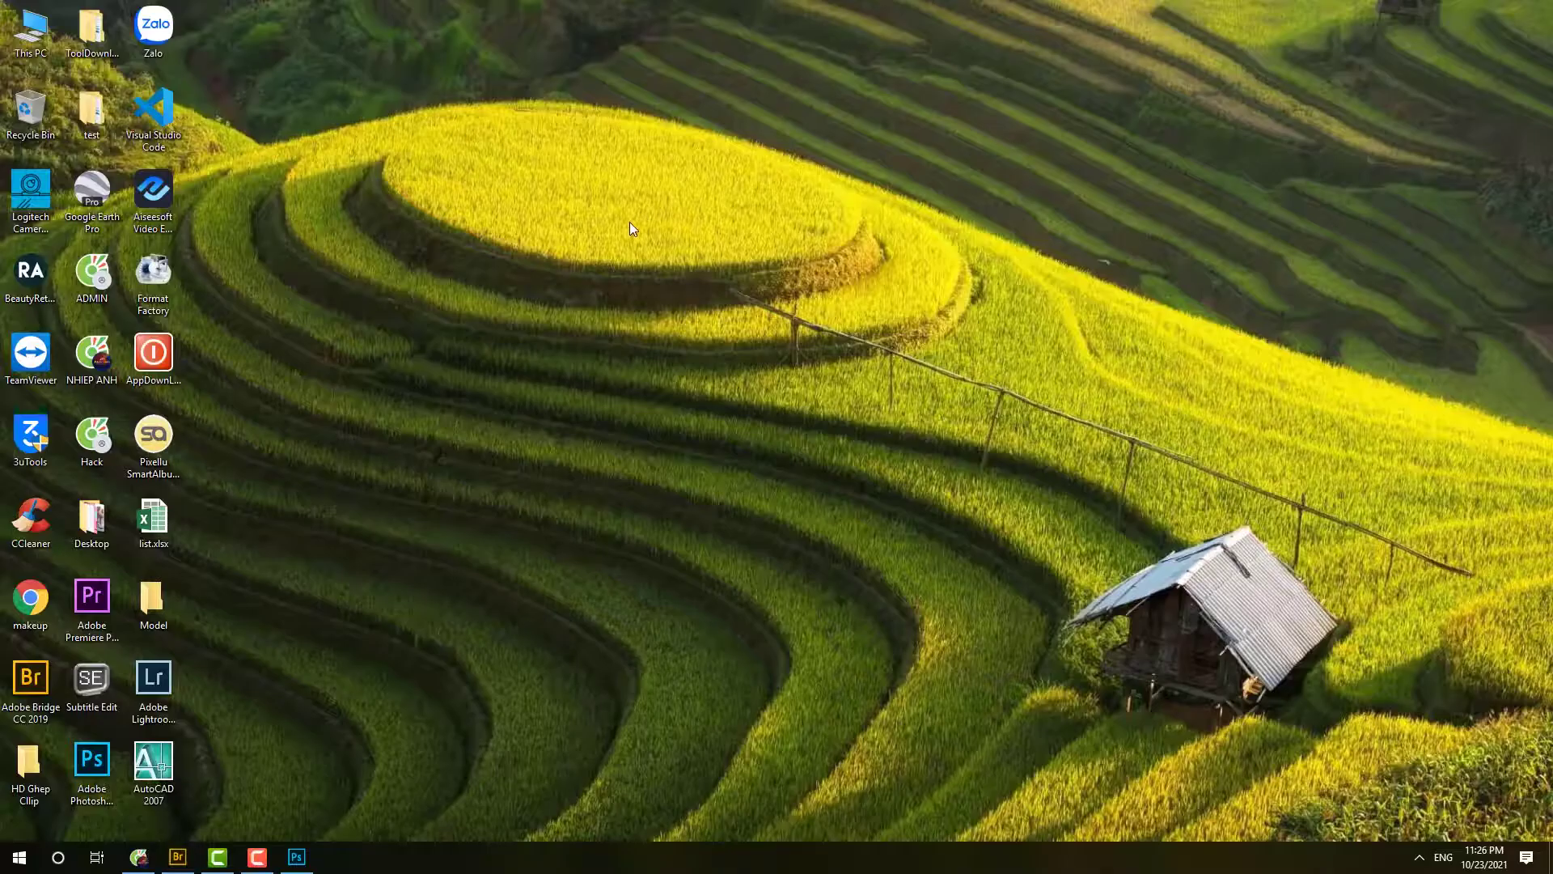
Open the E:\PASS MAU\PASS 2IN1 folder in File Explorer
key("super+e")
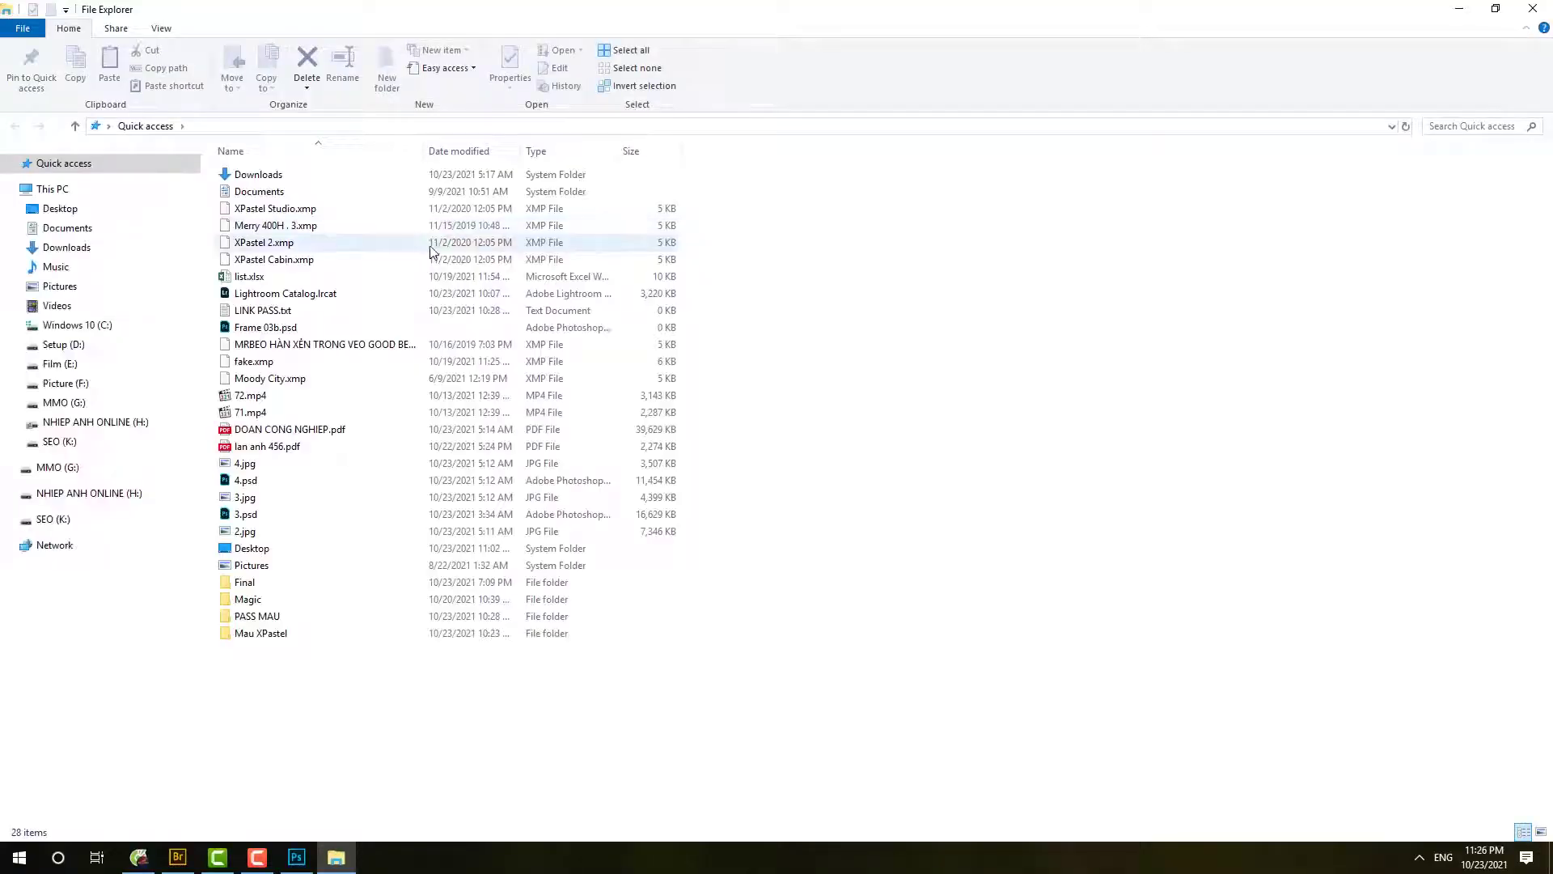
left_click(81, 365)
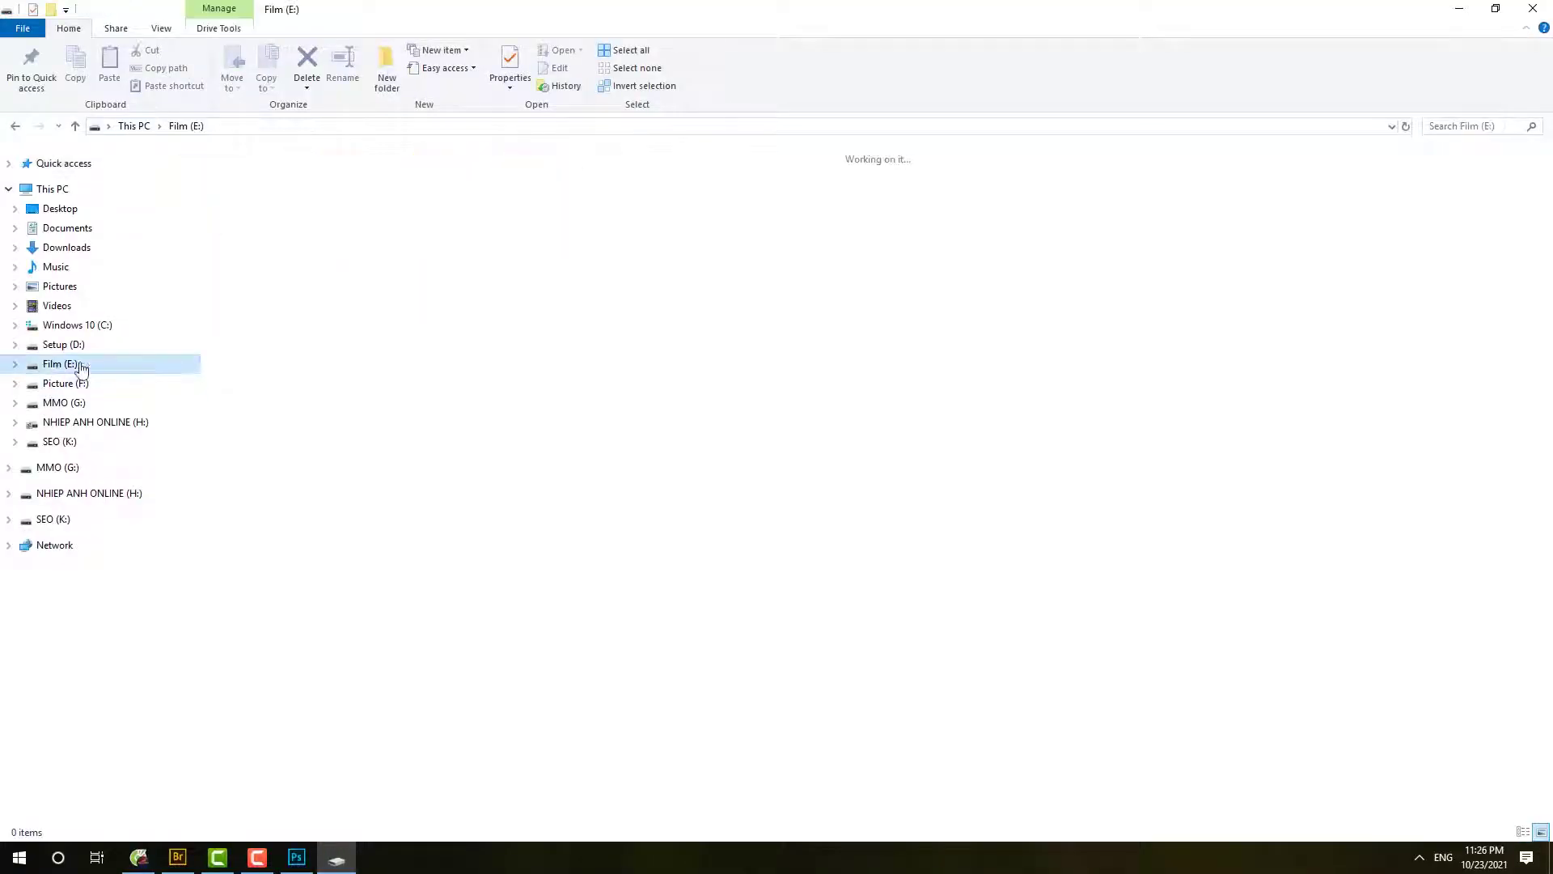
double_click(700, 190)
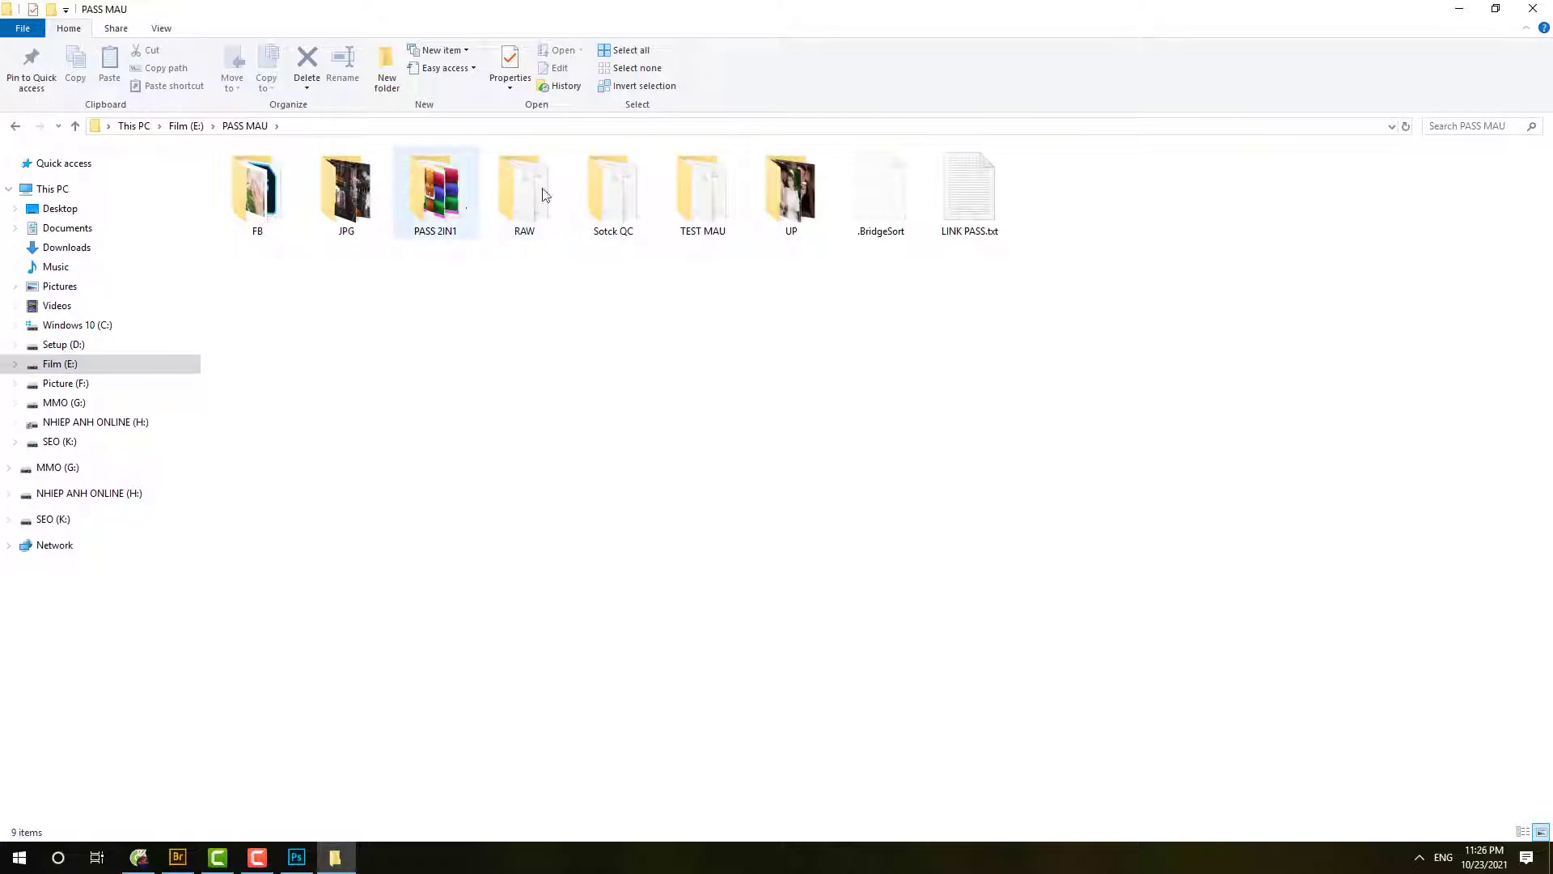
double_click(440, 202)
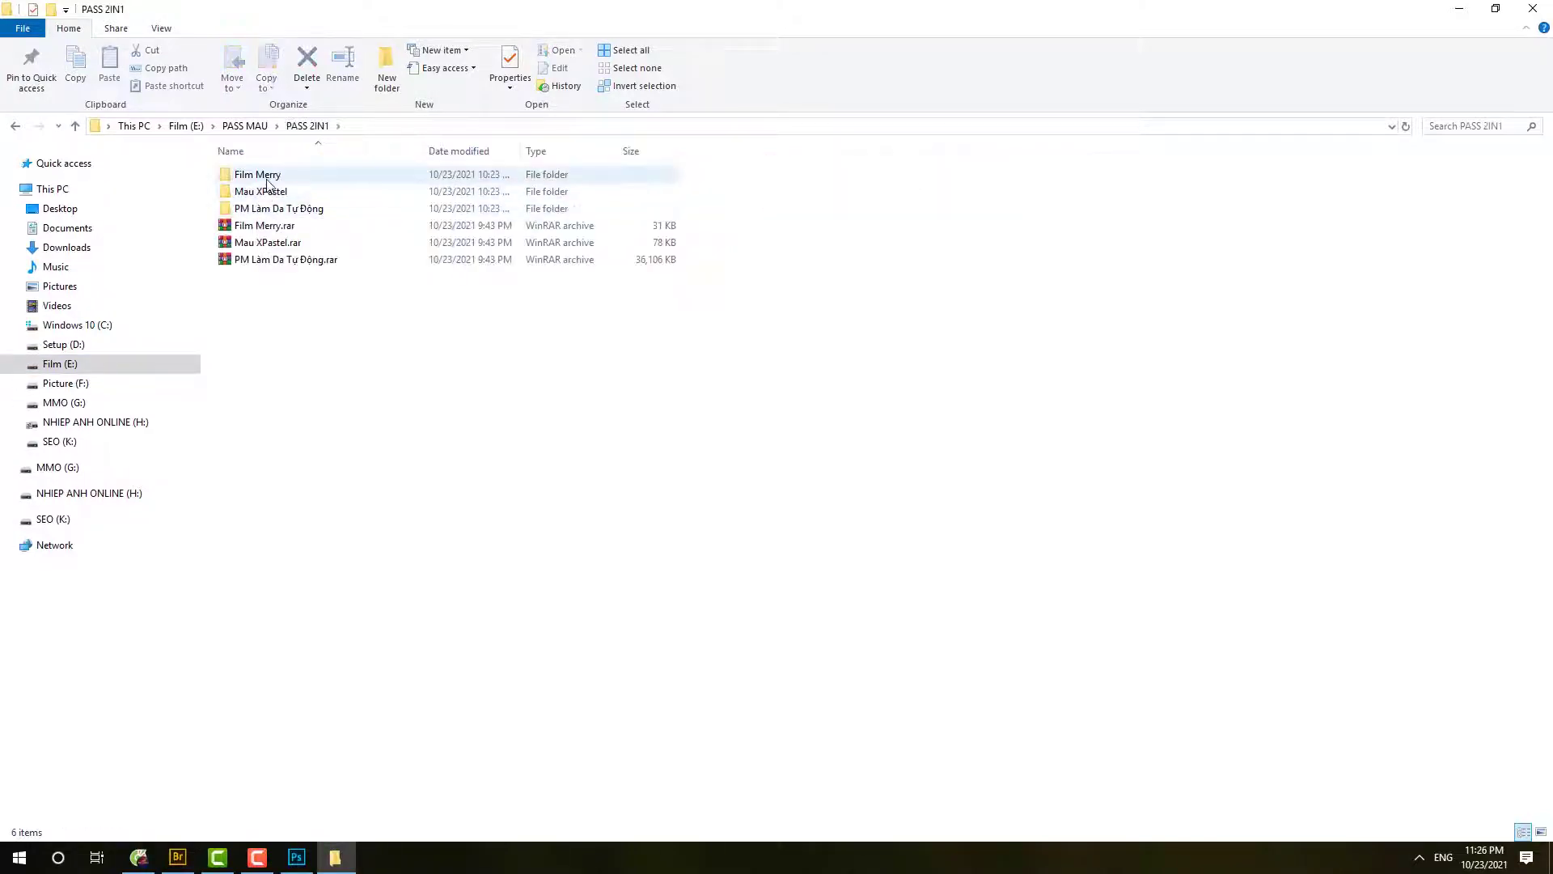
Select the Mau XPastel, PM Làm Da Tự Động and Film Merry folders in turn, then deselect
left_click(288, 194)
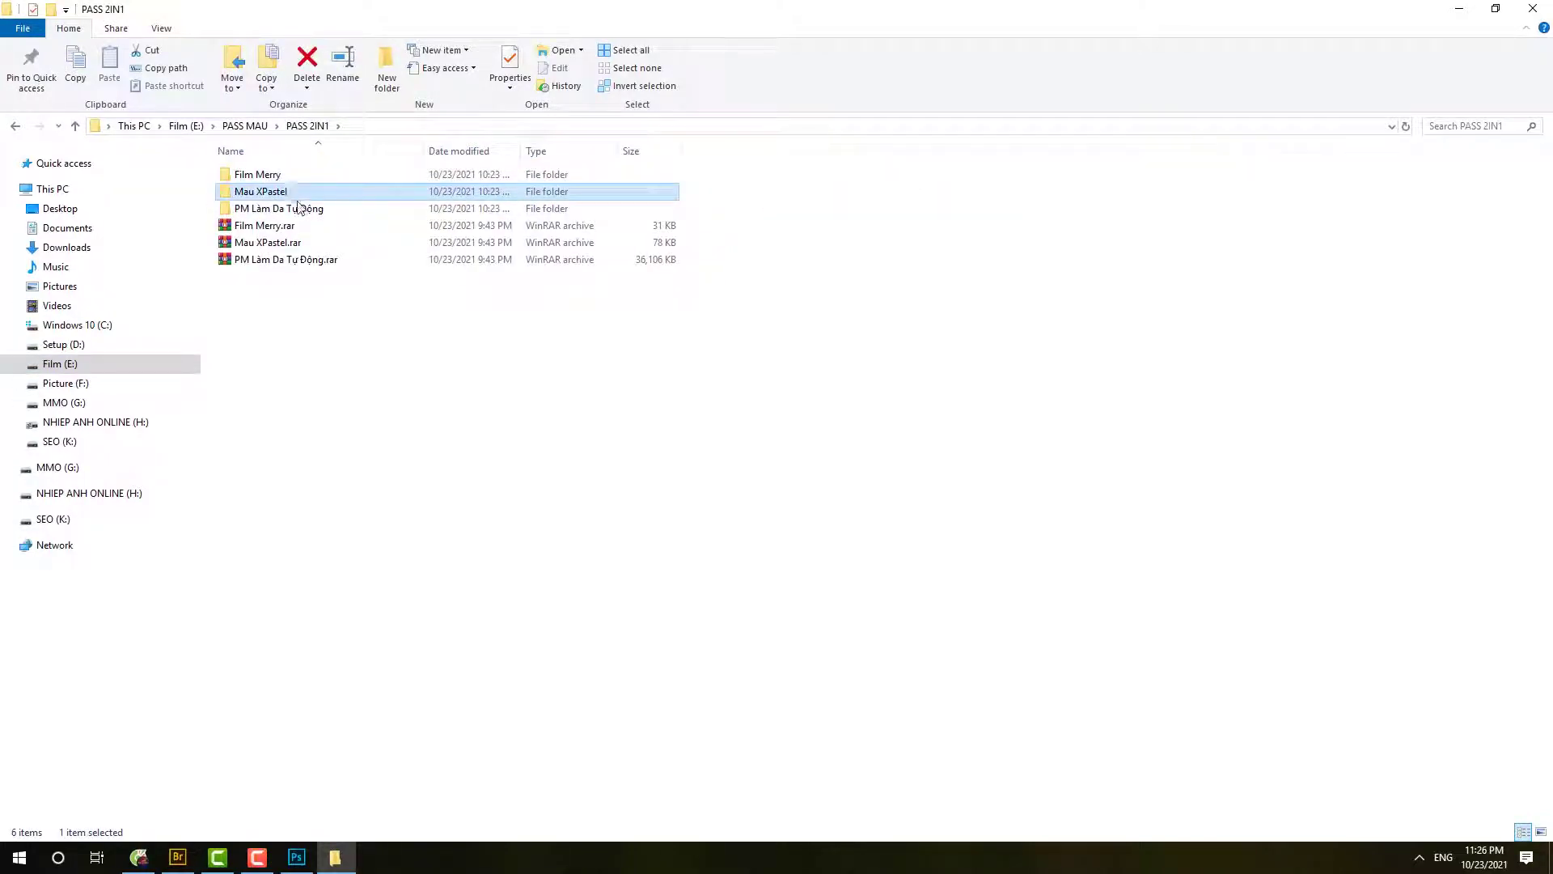
left_click(306, 212)
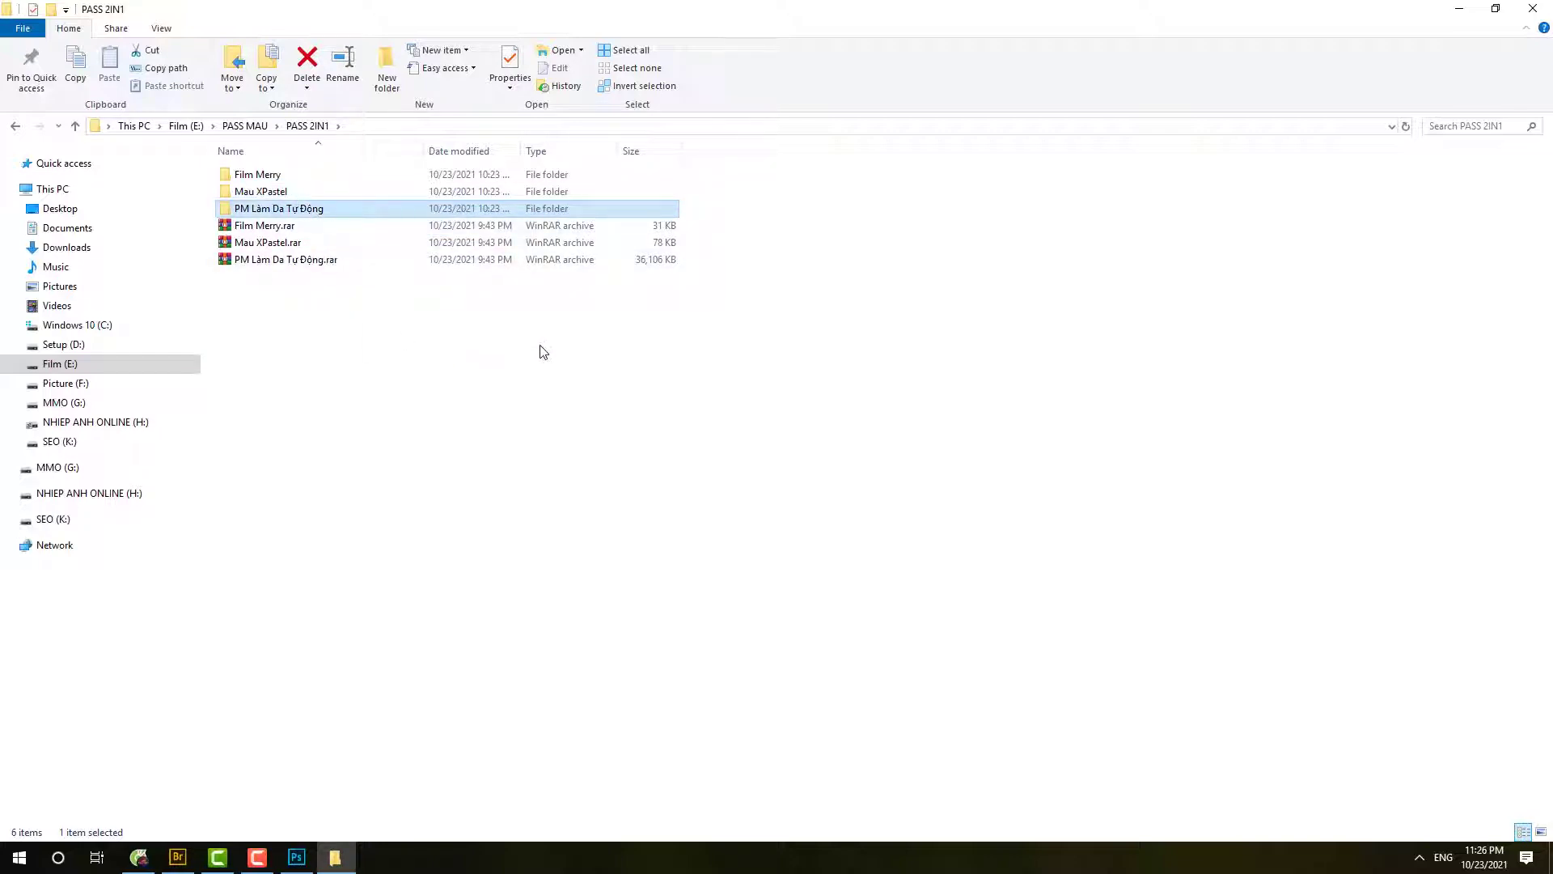
left_click(260, 175)
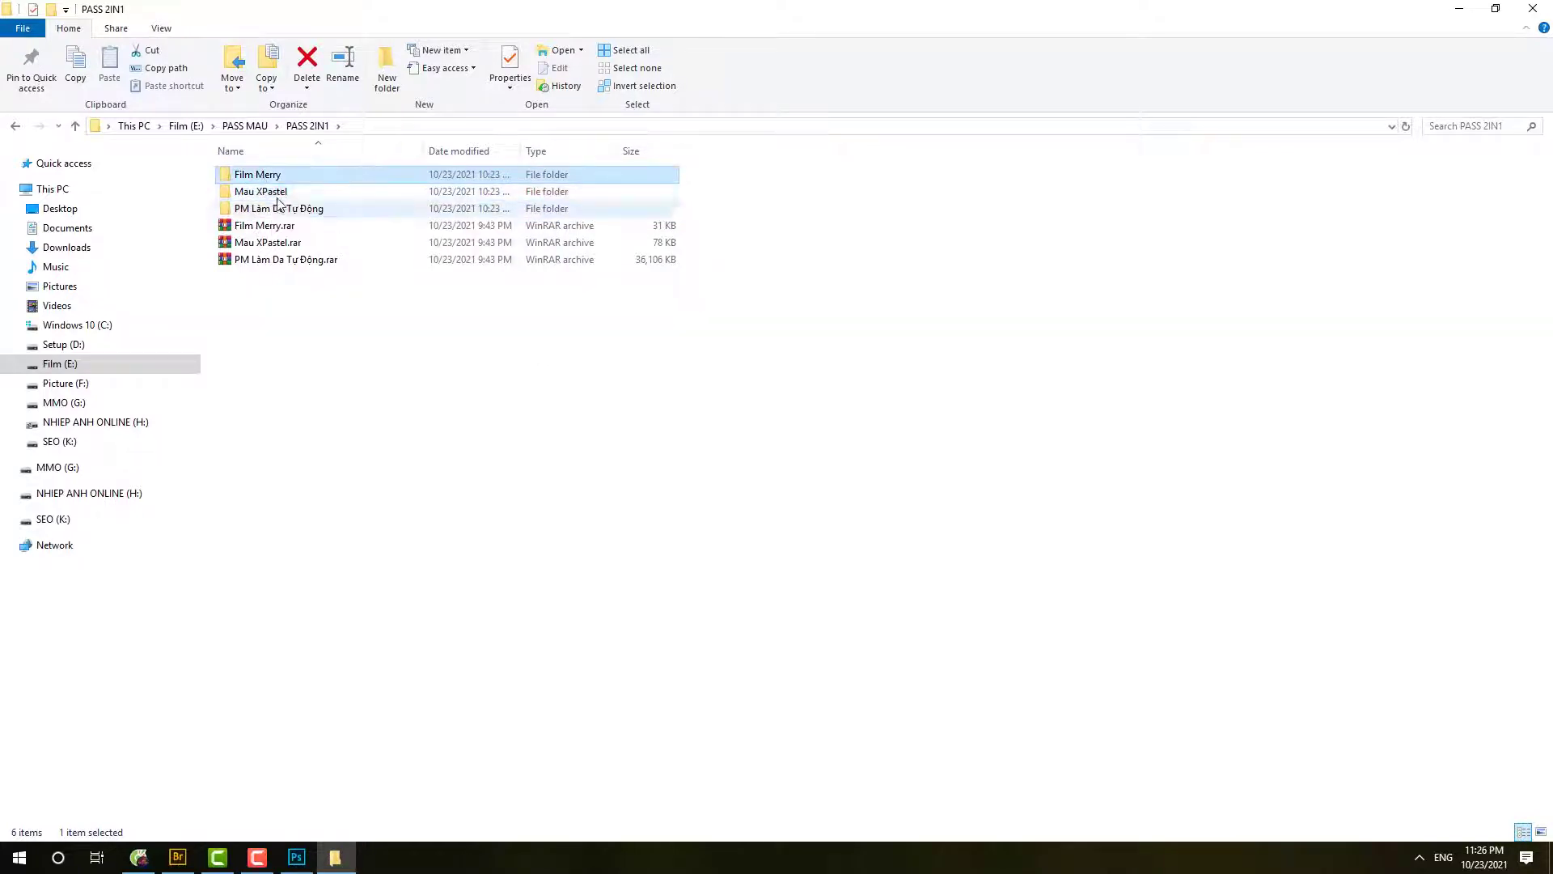
left_click(277, 196)
left_click(509, 375)
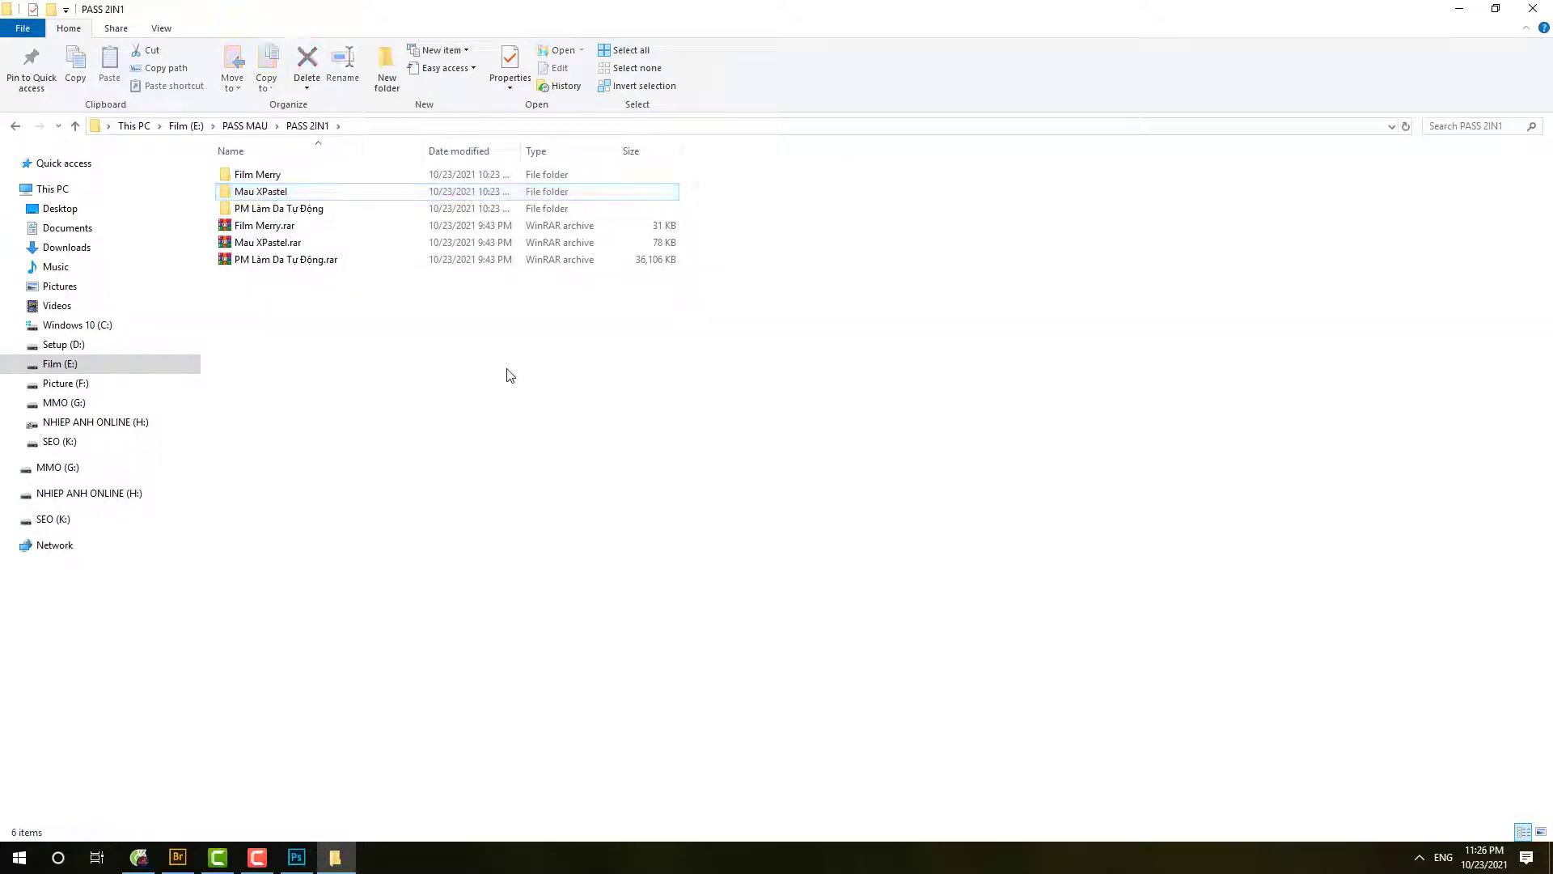